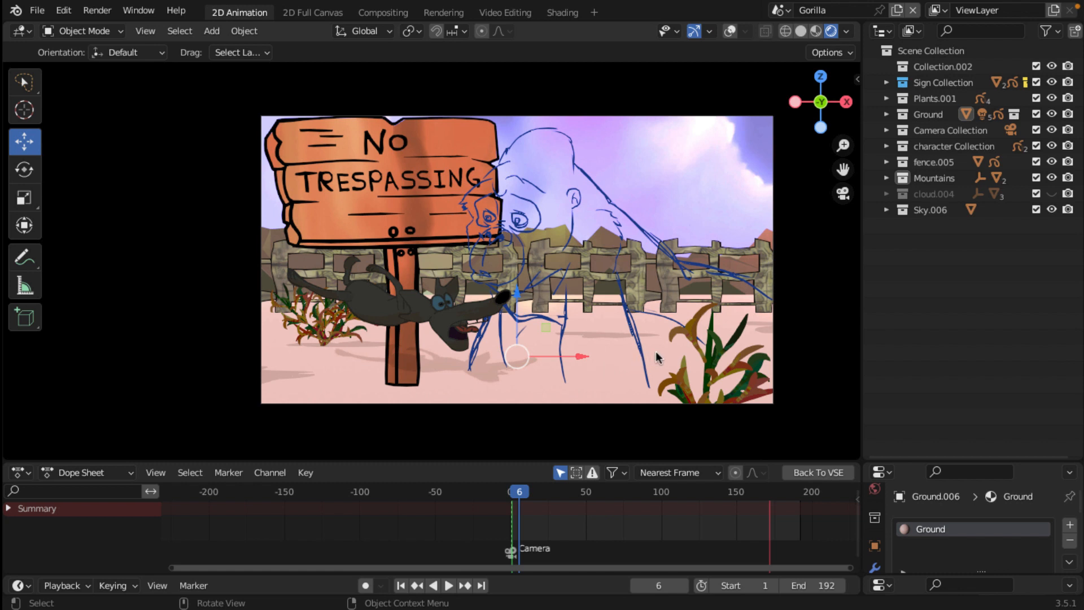
scroll(484, 334, "up", 1)
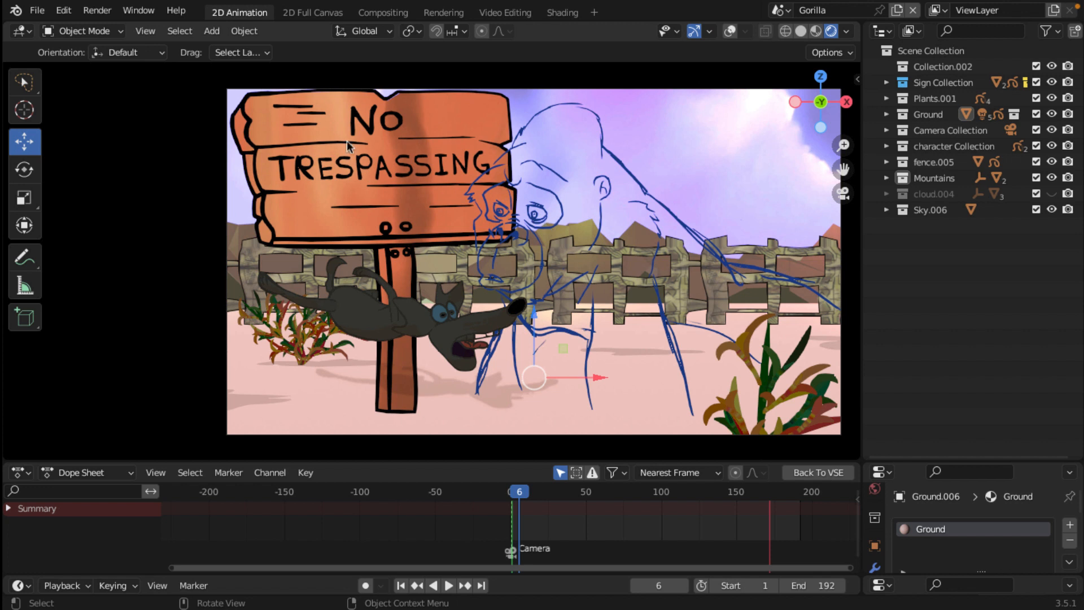
left_click(41, 14)
left_click(15, 10)
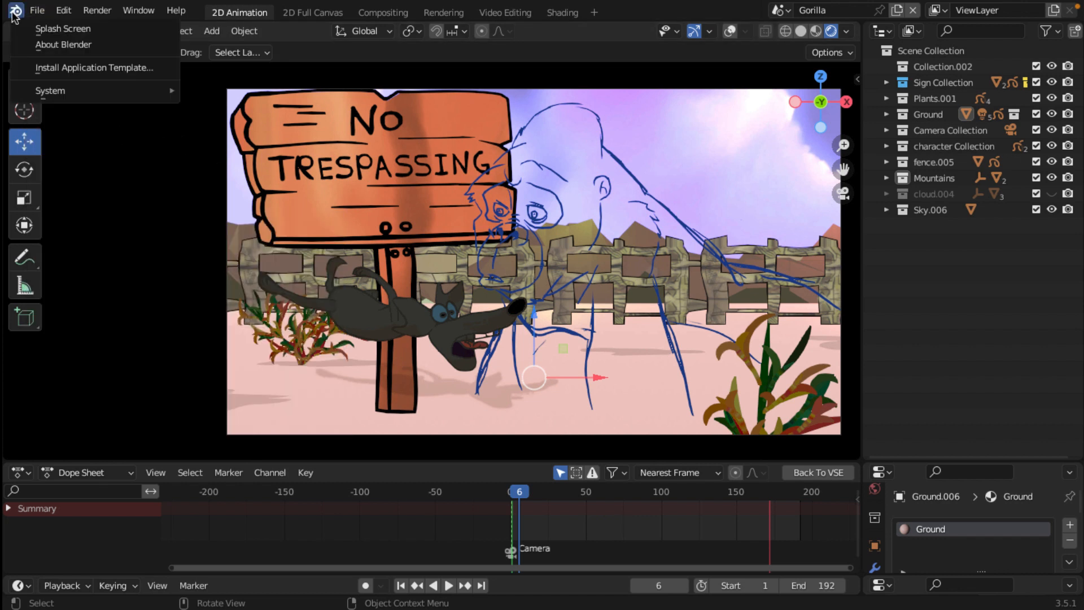
left_click(63, 30)
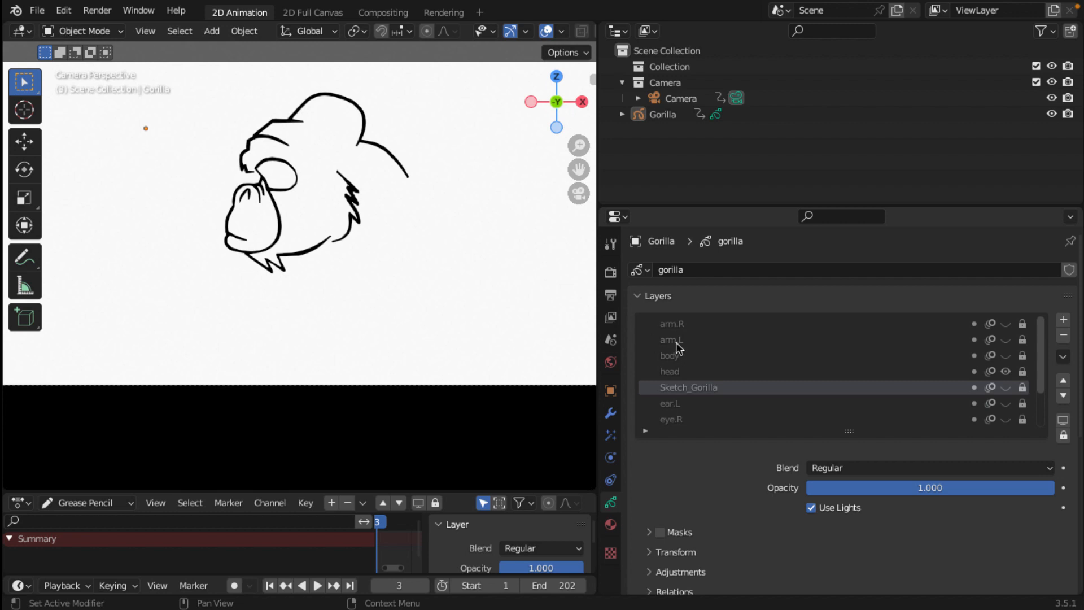
- Look through the gorilla's layer list and play back the line-art animation to check that it is ready for coloring
scroll(686, 425, "down", 3)
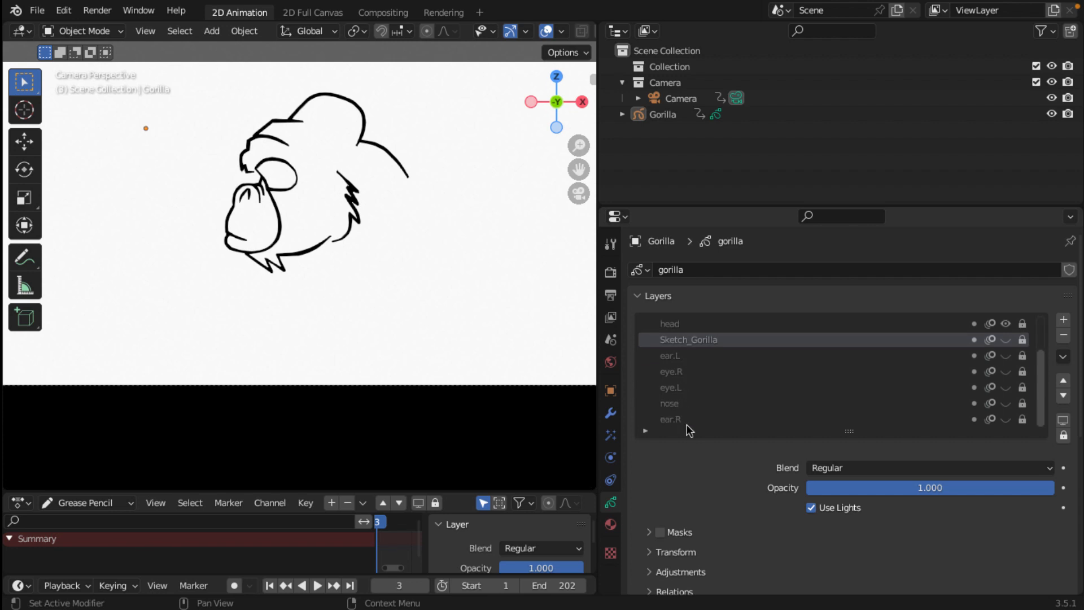
scroll(687, 425, "up", 2)
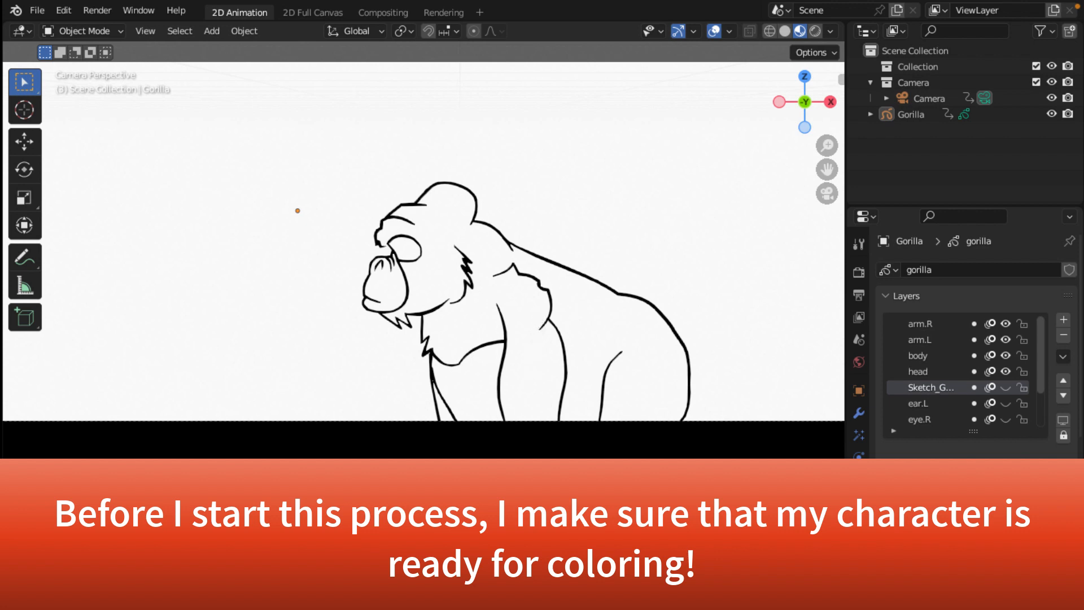
key("Left")
key("Left")
key("Left")
key("Right")
key("space")
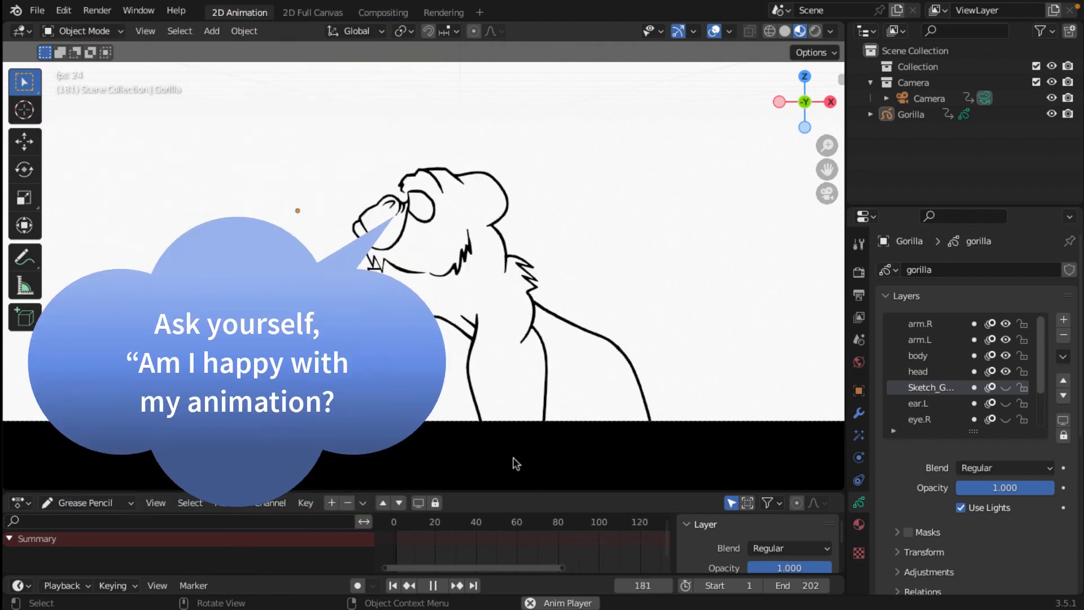
key("space")
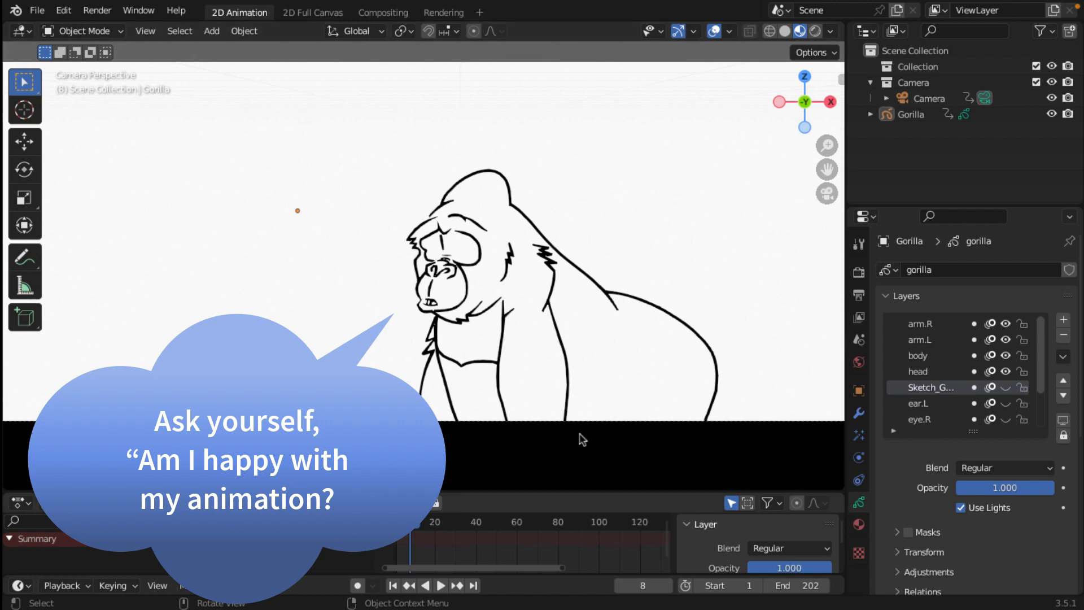
- Go to frame 28 and briefly show the Sketch_Gorilla layer to compare it with the line art, then hide it again
left_click_drag(421, 526, 452, 523)
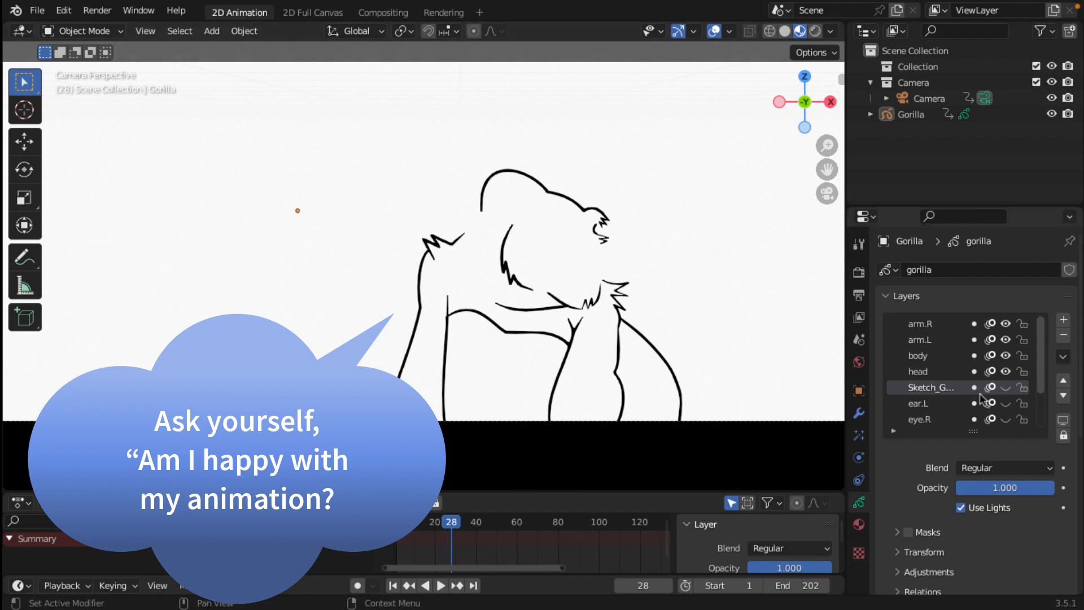
left_click(1005, 387)
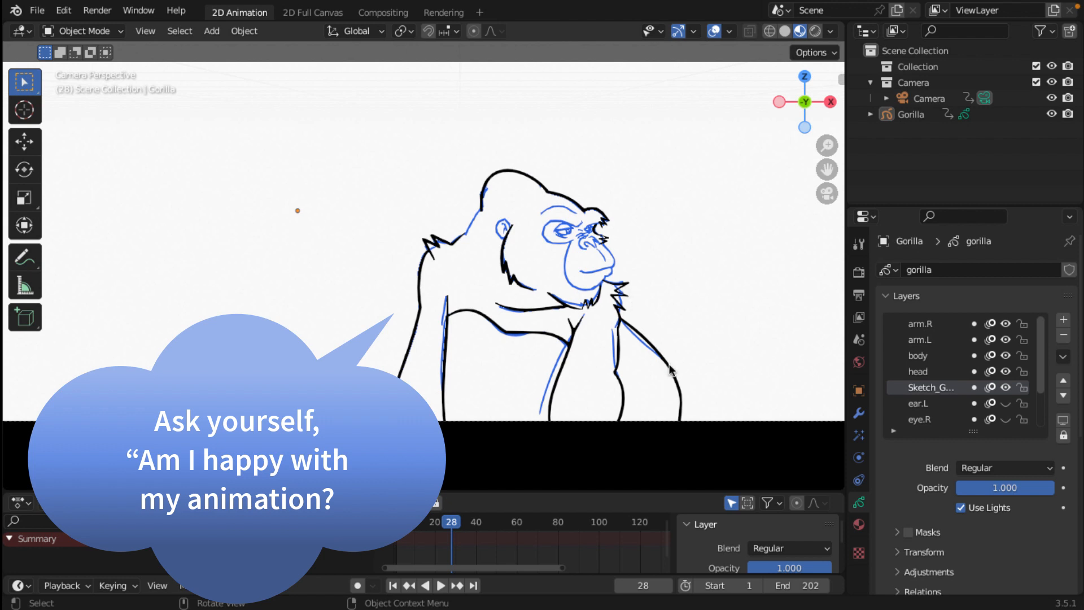
left_click(1006, 386)
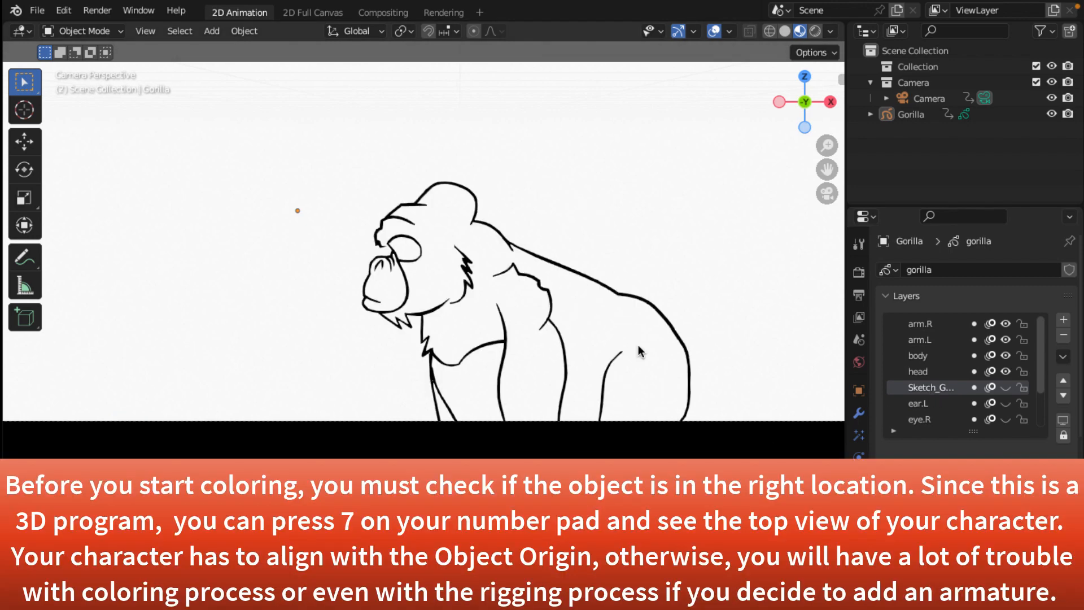
- Examine the gorilla from the side and in top orthographic view to check its alignment with the object origin
middle_click_drag(638, 344, 450, 303)
scroll(452, 303, "up", 4)
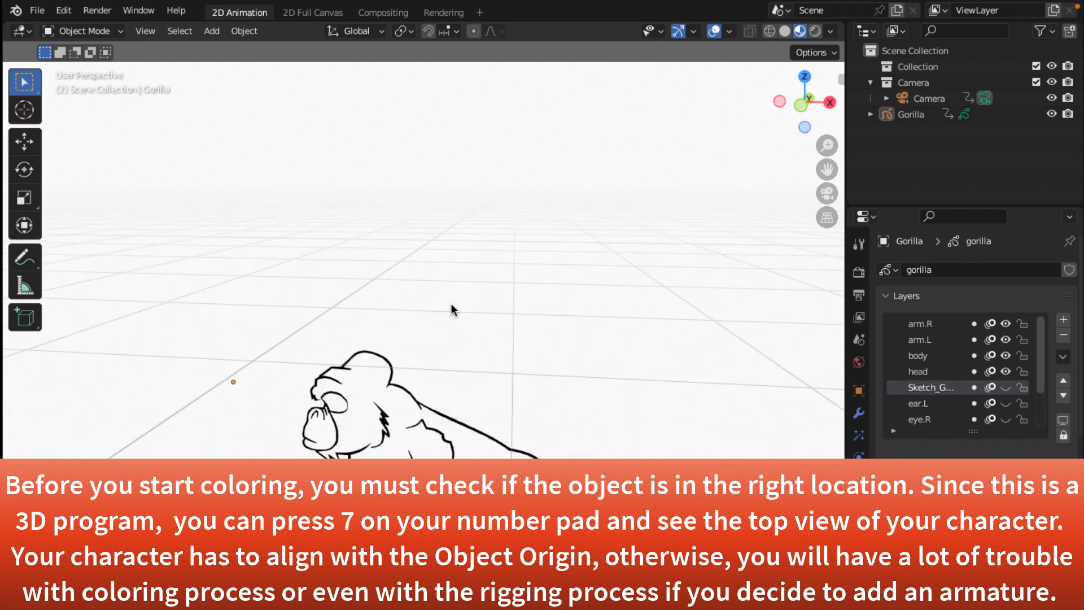
scroll(452, 305, "down", 3)
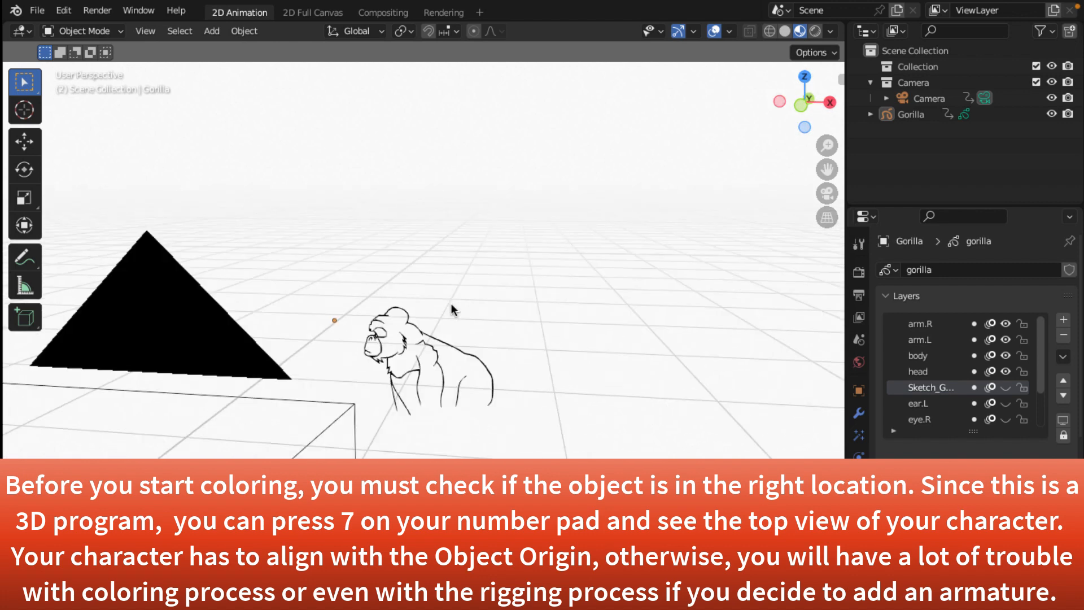
middle_click_drag(451, 303, 483, 296)
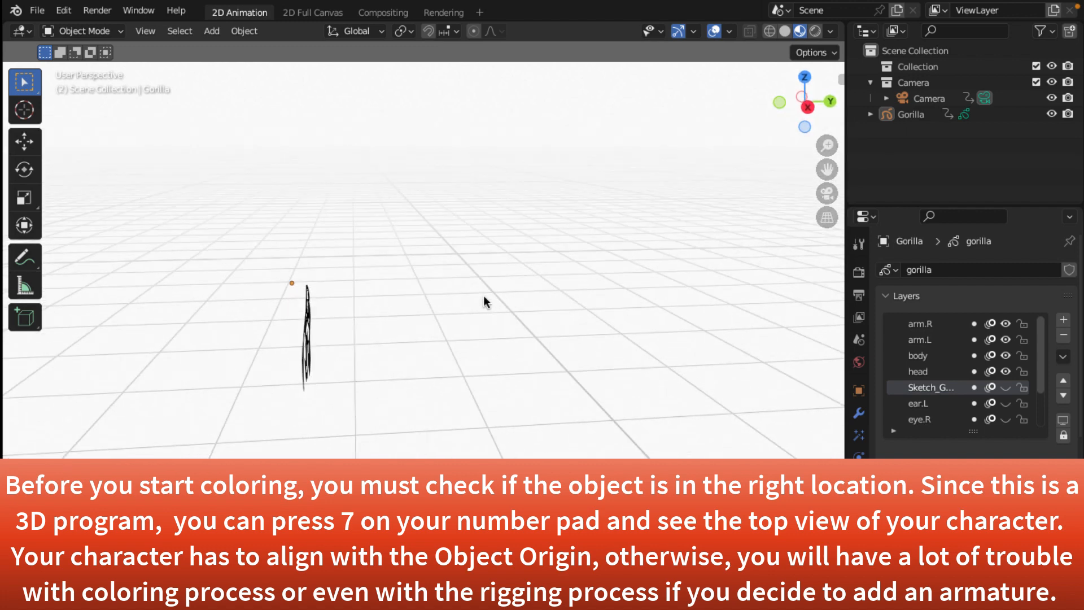
key("KP_7")
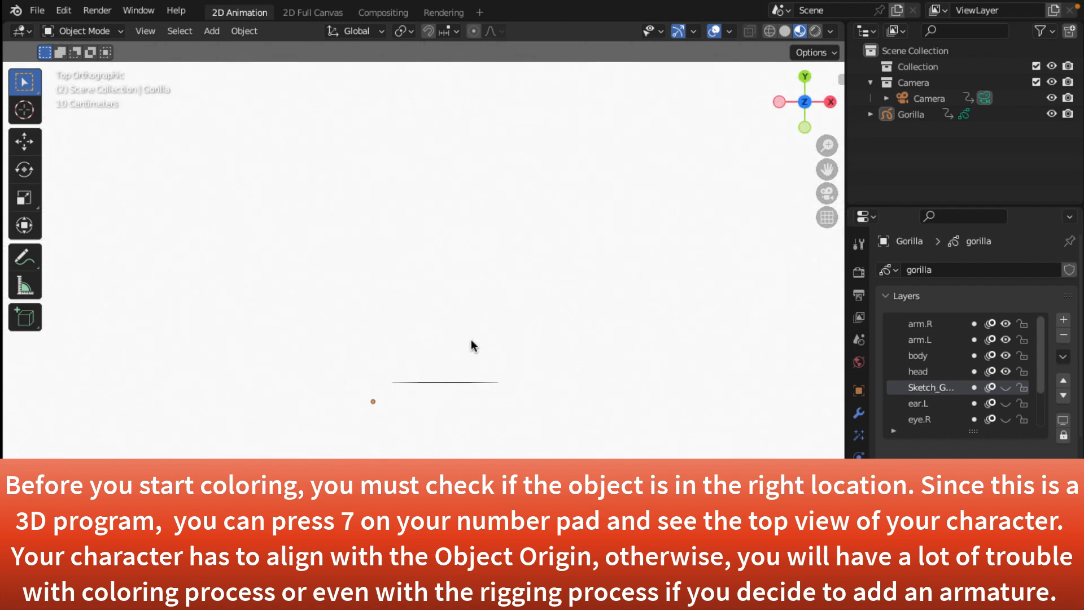
scroll(474, 345, "up", 2)
mouse_move(471, 338)
middle_mouse_down("shift")
mouse_move(496, 221)
mouse_move(520, 181)
middle_mouse_up("shift")
scroll(421, 303, "up", 2)
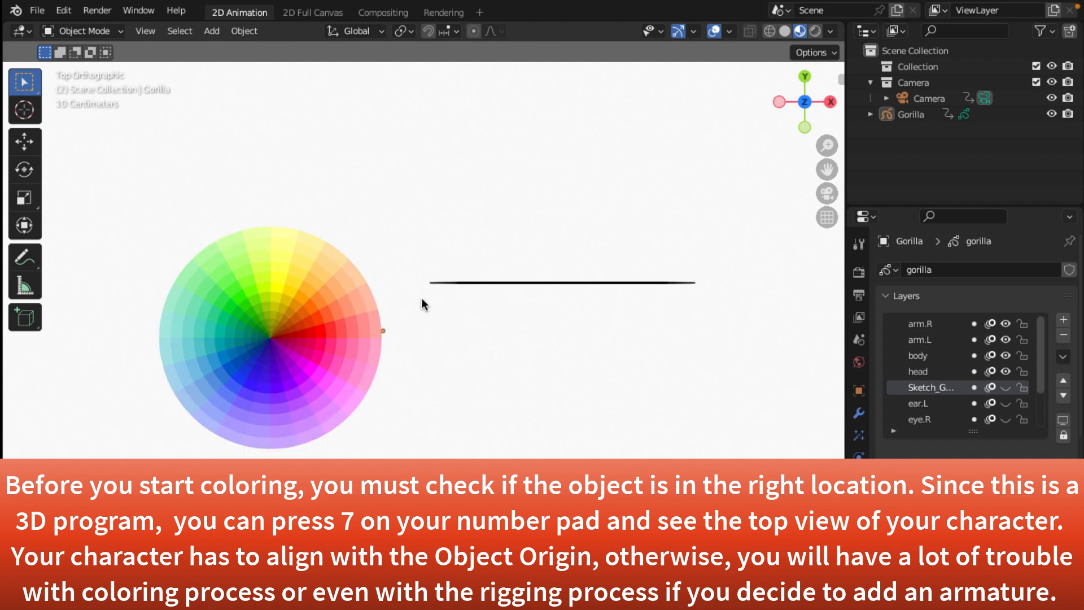
scroll(421, 297, "up", 2)
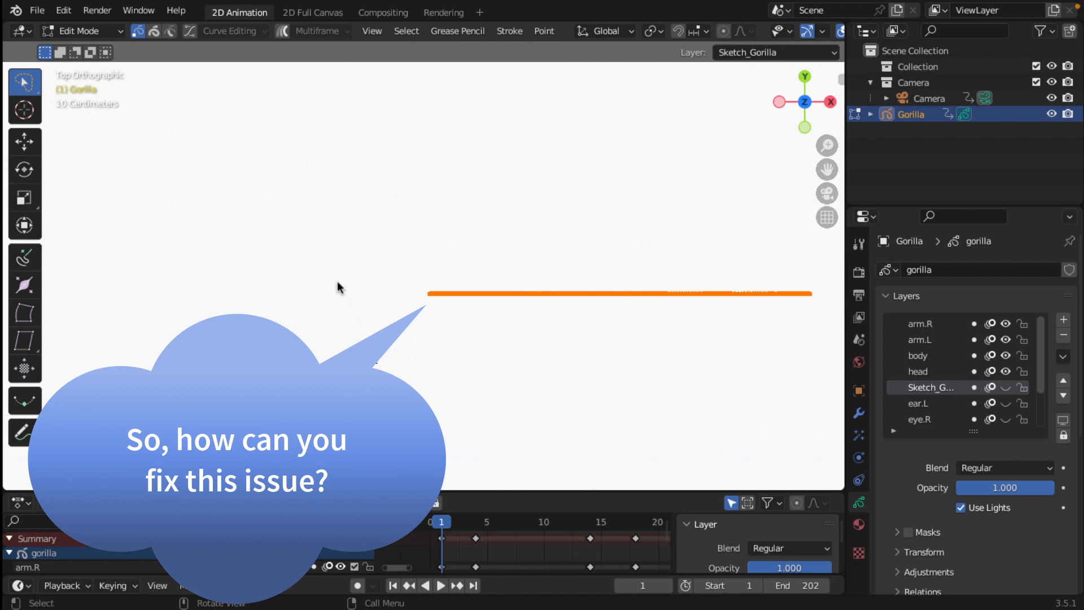
- In Edit Mode, move the gorilla's selected strokes at frame 1 along the Y axis onto the object origin's line
key("Tab")
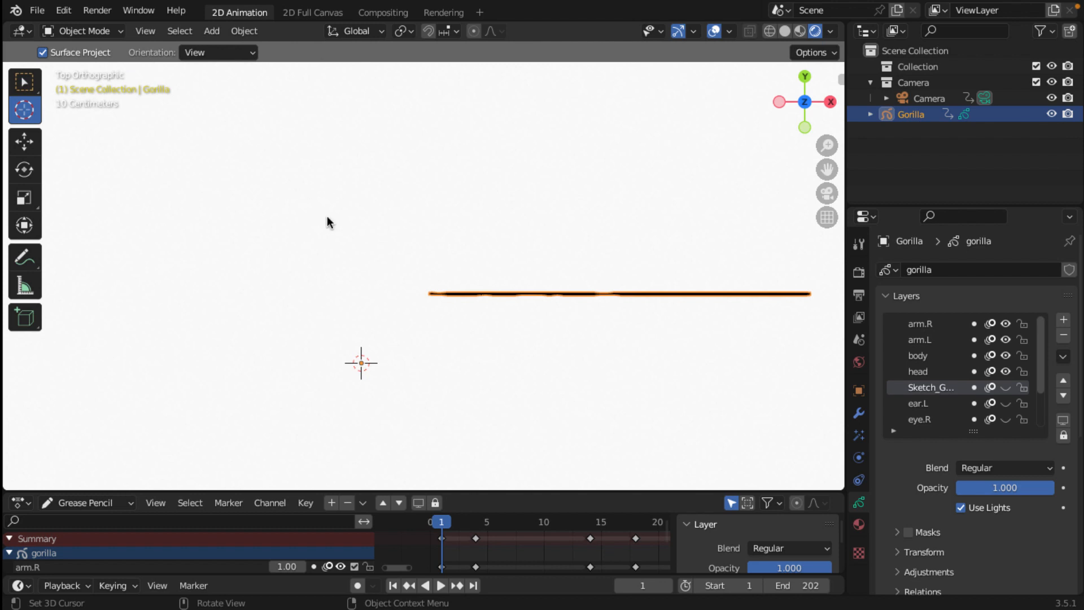
left_click(120, 31)
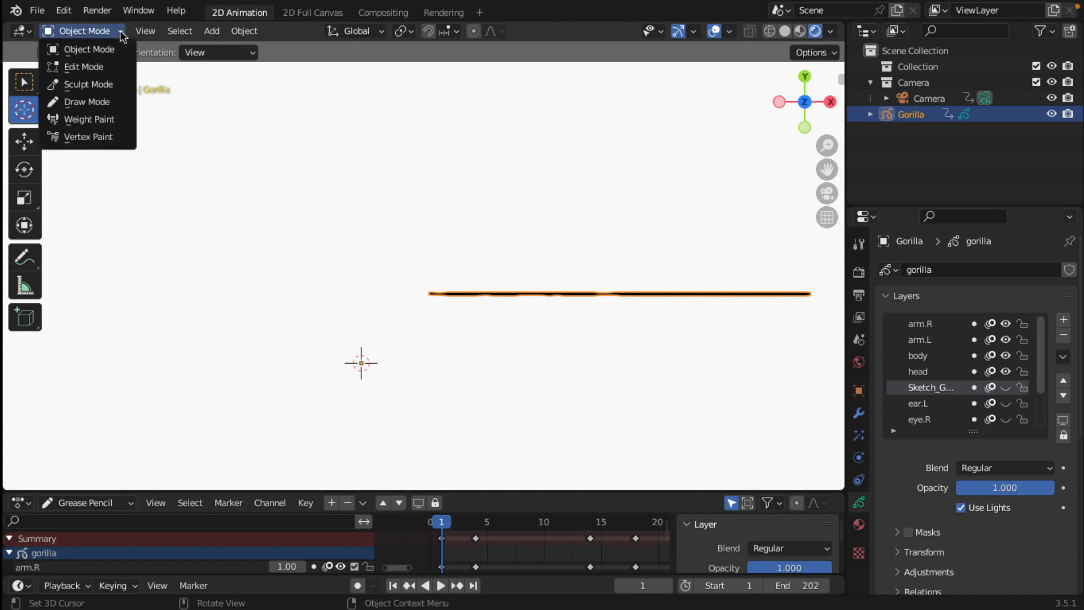
left_click(85, 66)
key("shift+space")
key("g")
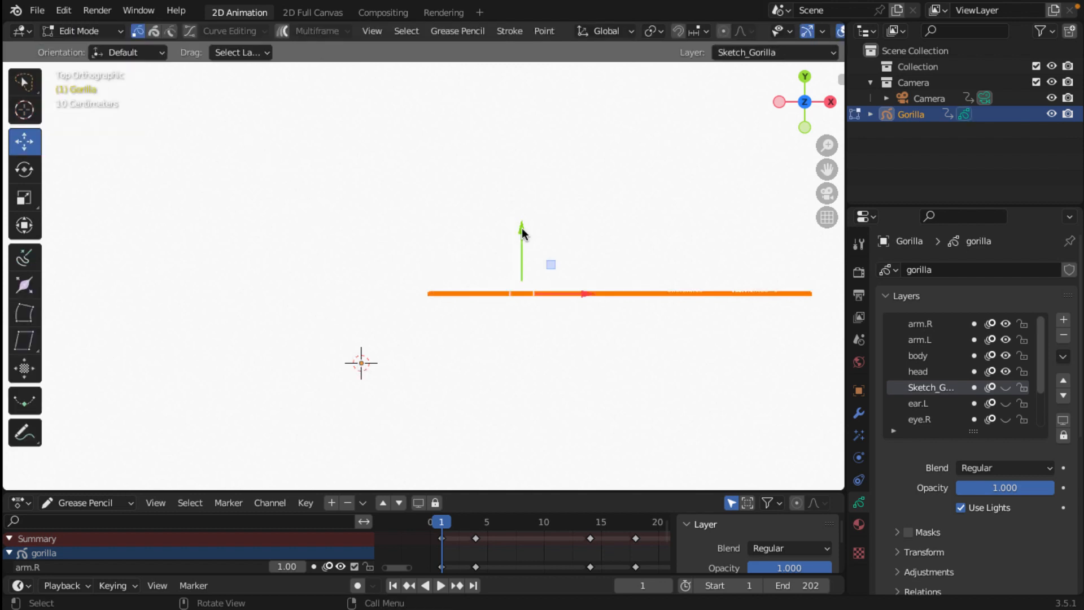
mouse_move(522, 232)
left_mouse_down()
mouse_move(505, 300)
mouse_move(522, 306)
left_mouse_up()
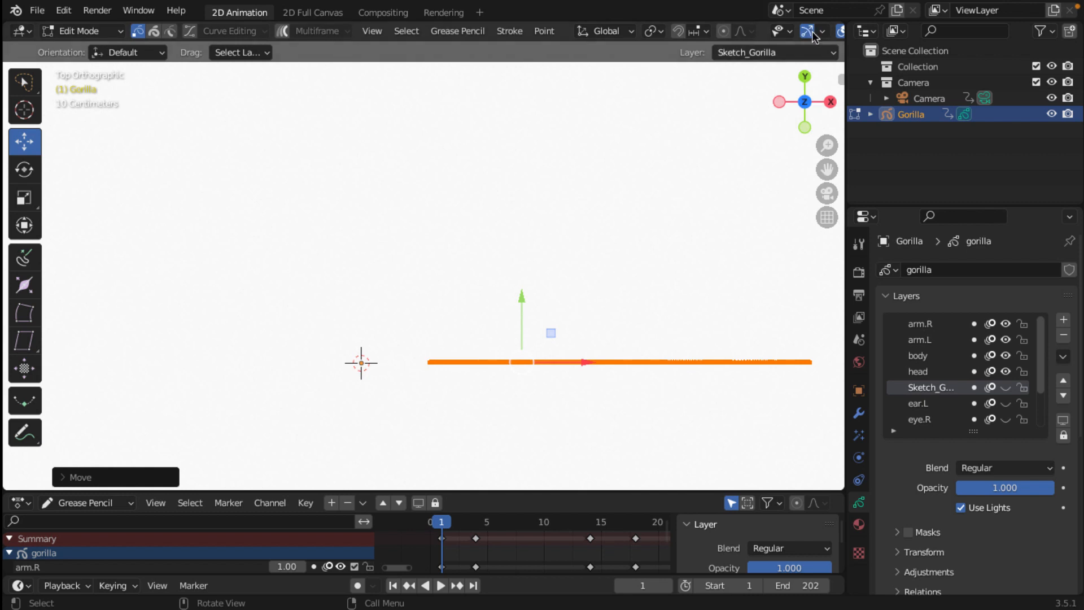
- Turn on the viewport grid overlay and nudge the strokes slightly along the Y axis to line up exactly with the origin
scroll(813, 35, "down", 5)
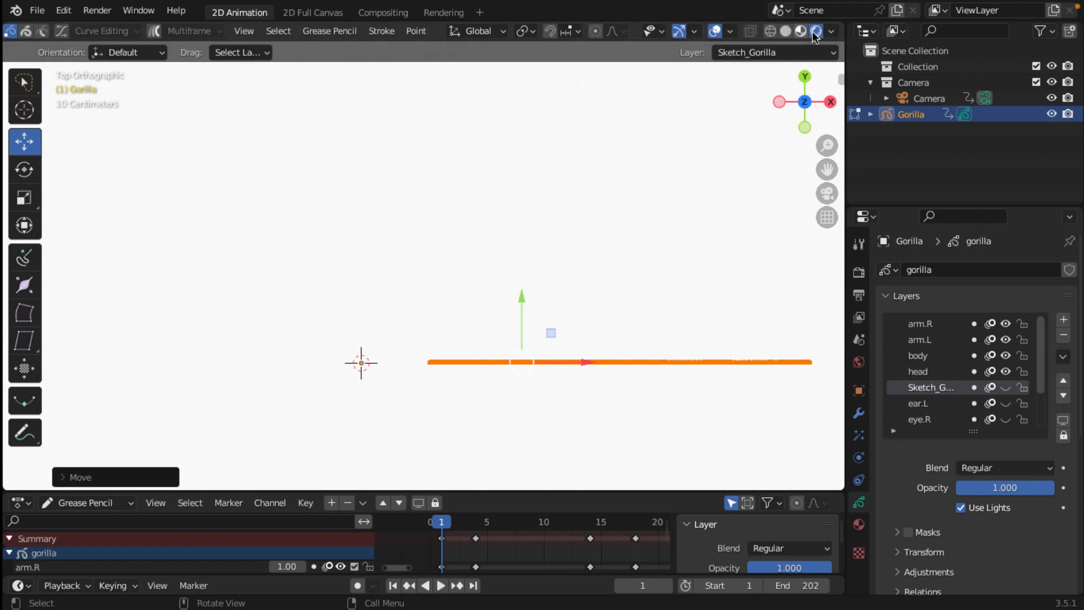
left_click(730, 32)
left_click(631, 109)
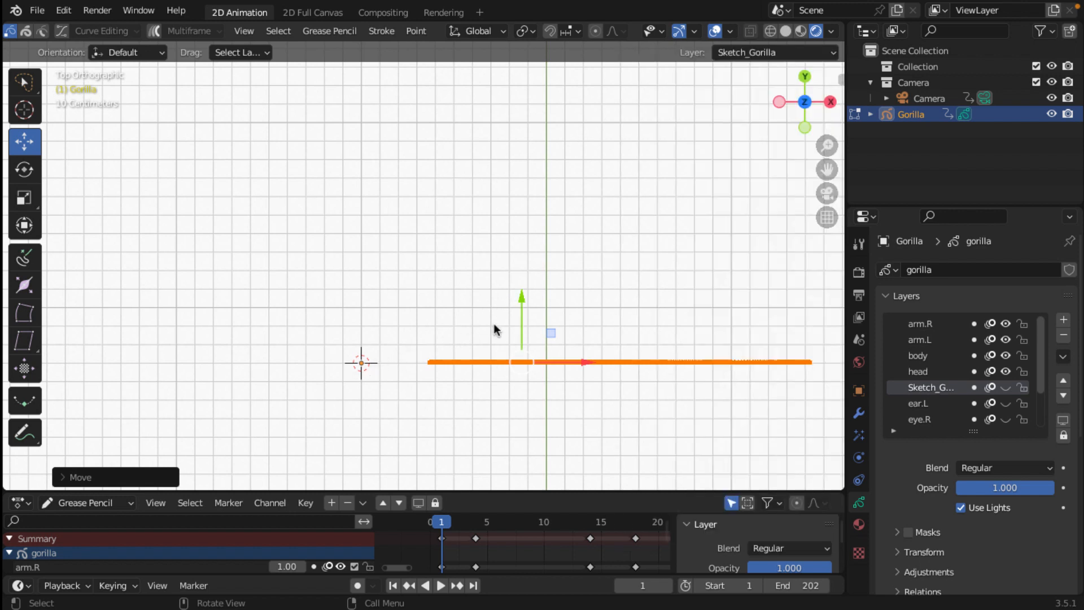
mouse_move(521, 314)
left_mouse_down()
mouse_move(524, 290)
mouse_move(521, 314)
left_mouse_up()
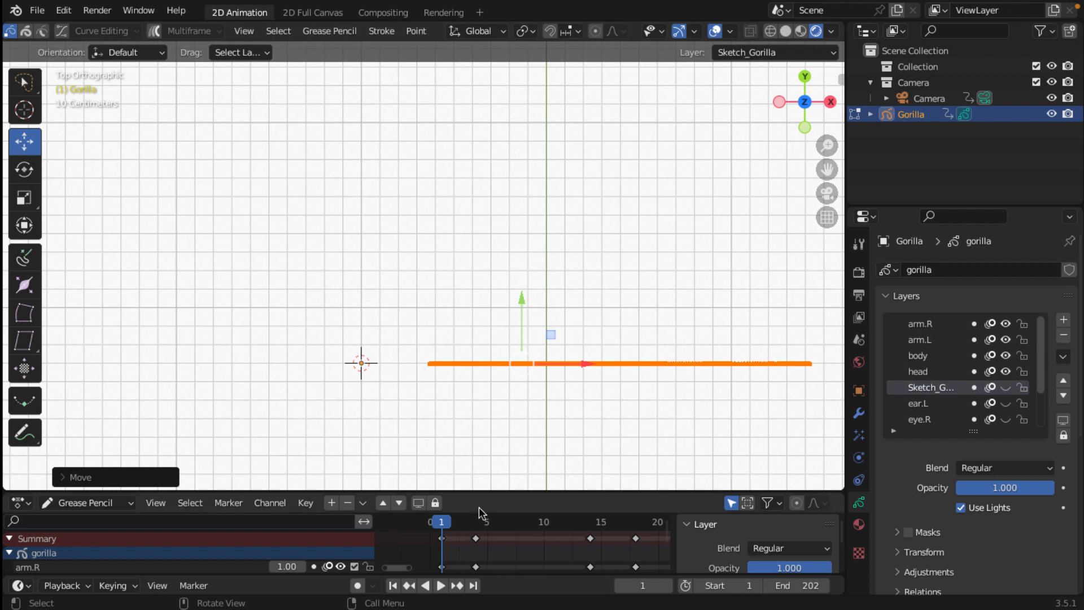
- Go through the keyframes up to frame 103 in top view and orbit around the strokes to check their depth against the origin
key("space")
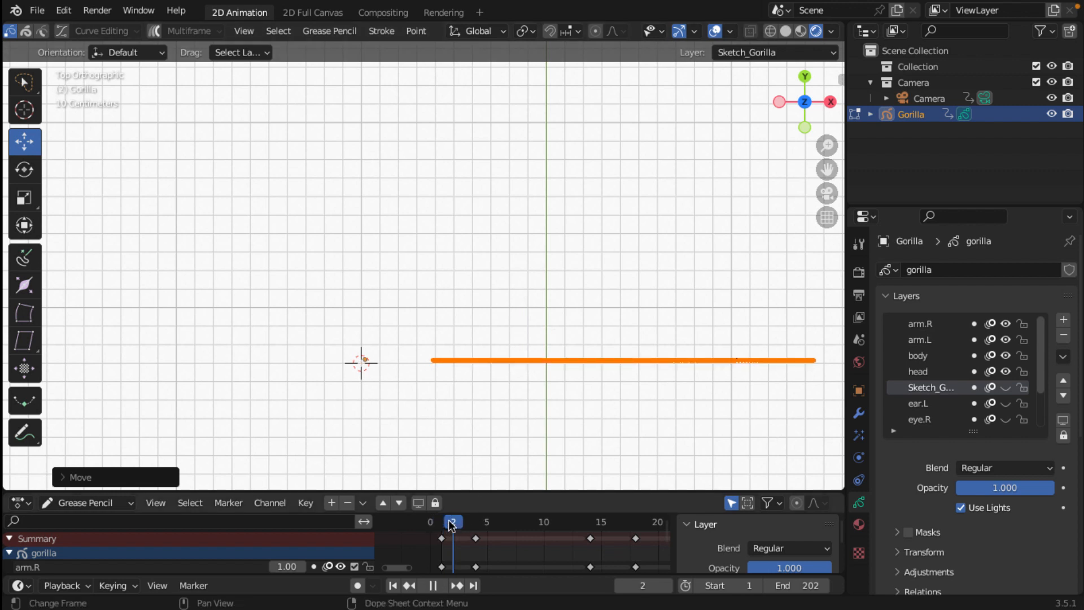
left_click_drag(444, 524, 477, 524)
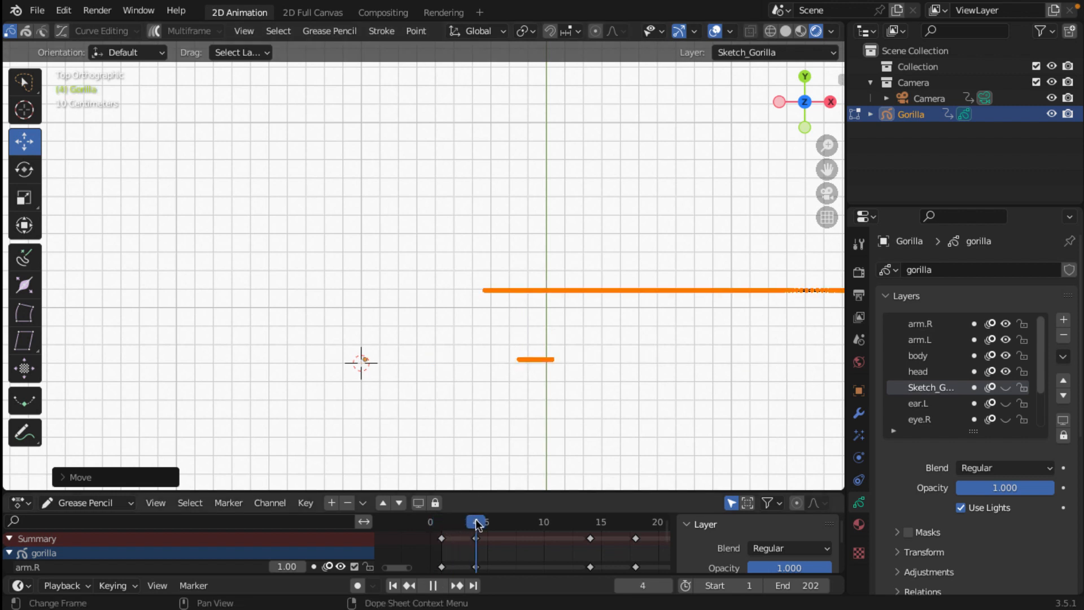
key("space")
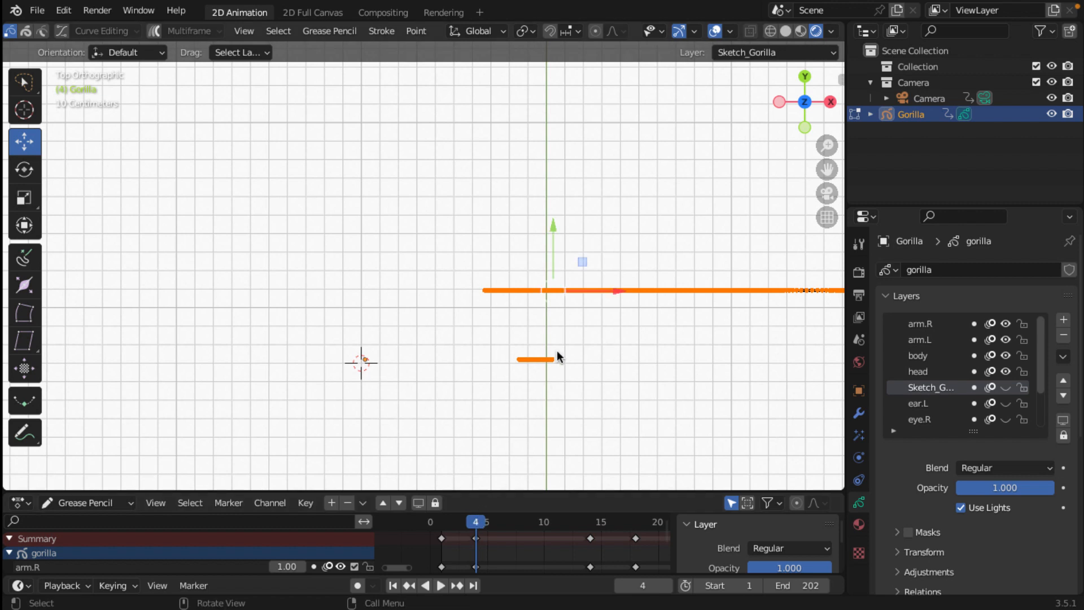
key("space")
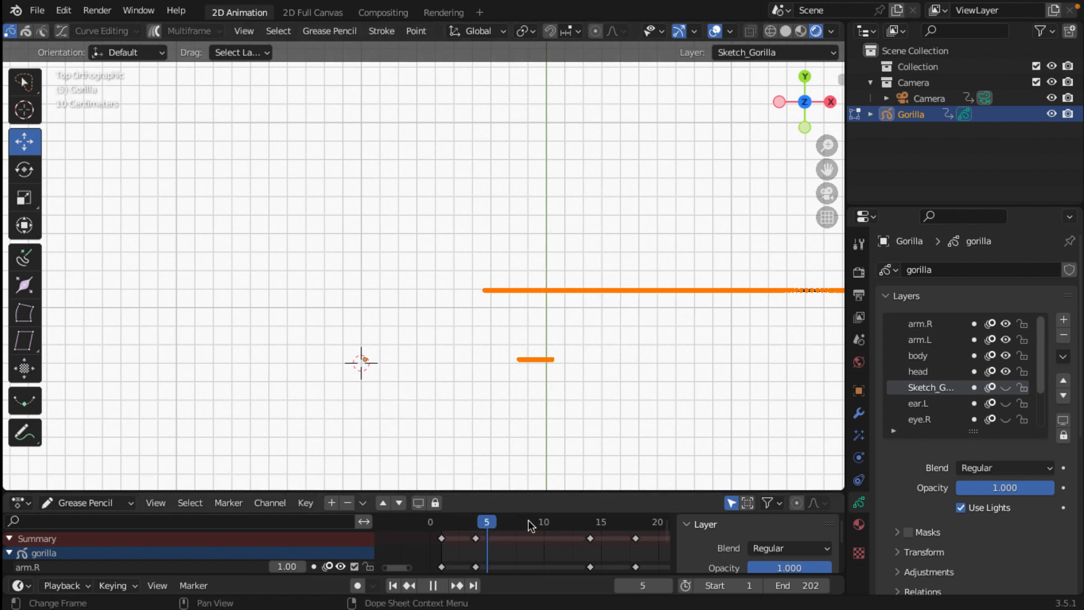
key("space")
scroll(562, 524, "down", 3)
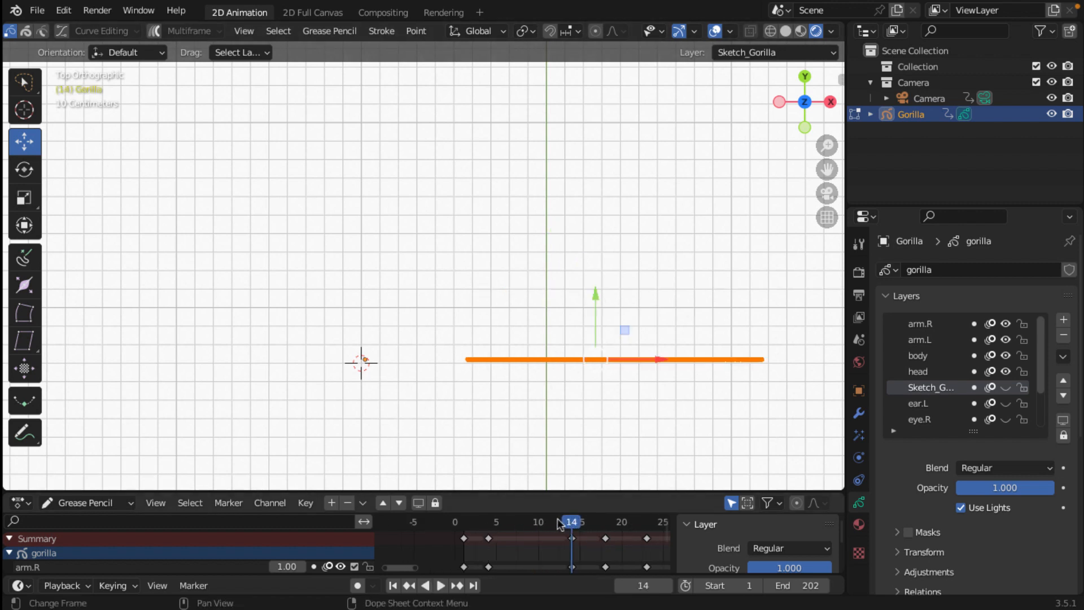
key("space")
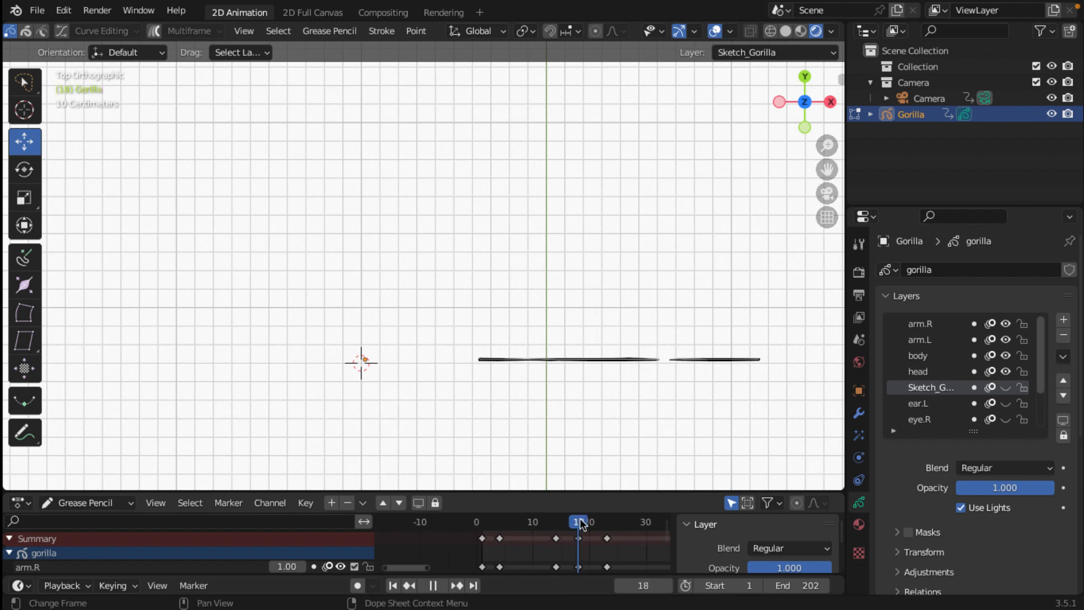
key("space")
scroll(601, 530, "down", 3)
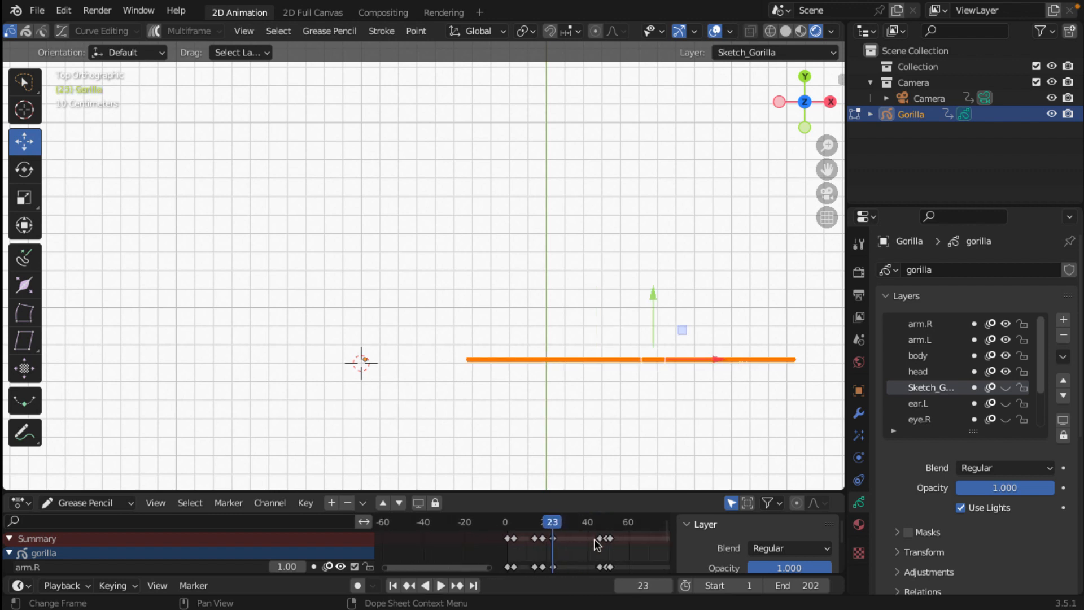
key("space")
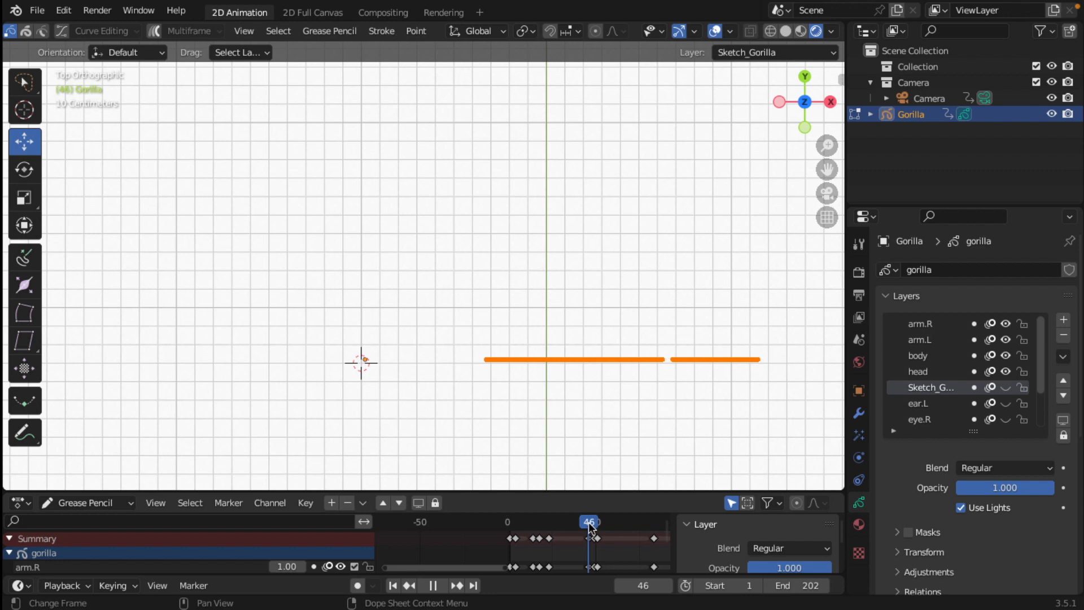
left_click_drag(594, 523, 654, 525)
key("space")
scroll(591, 546, "down", 12)
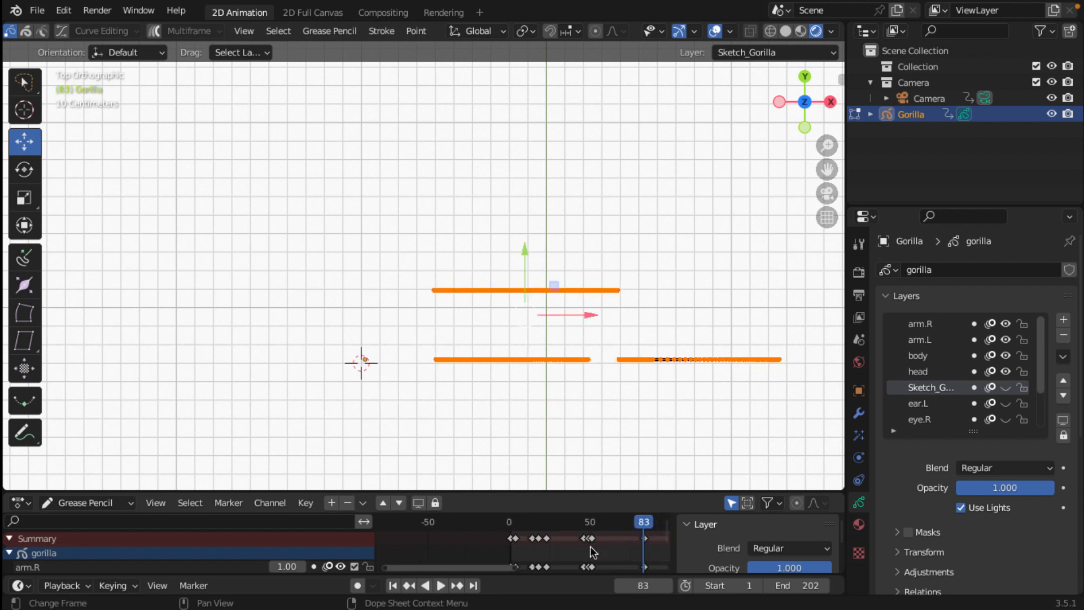
left_click_drag(572, 522, 584, 522)
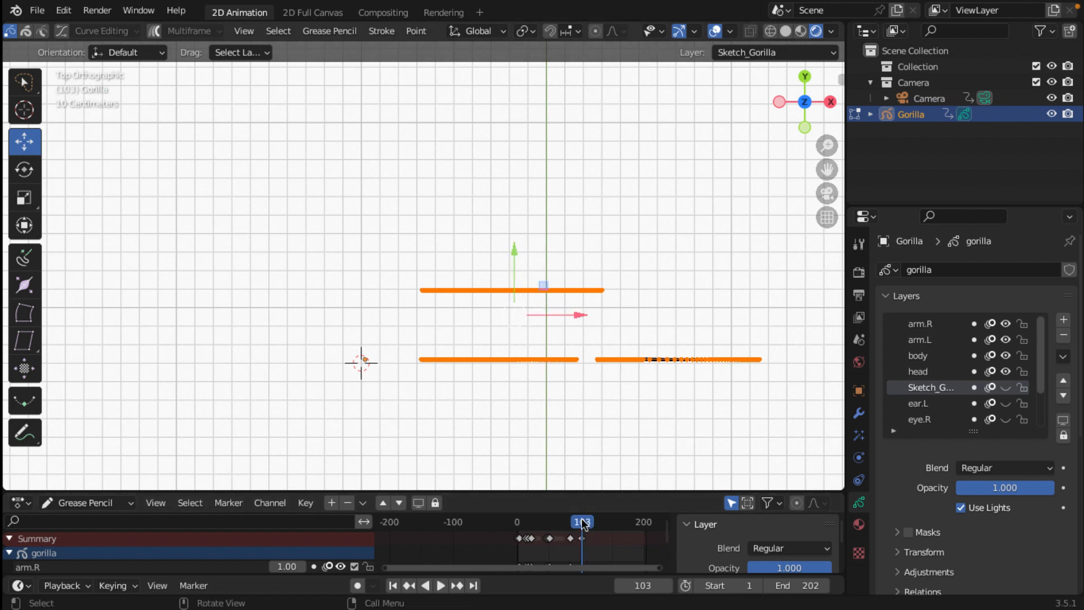
mouse_move(570, 479)
middle_mouse_down()
mouse_move(522, 469)
mouse_move(452, 409)
mouse_move(550, 398)
mouse_move(455, 433)
middle_mouse_up()
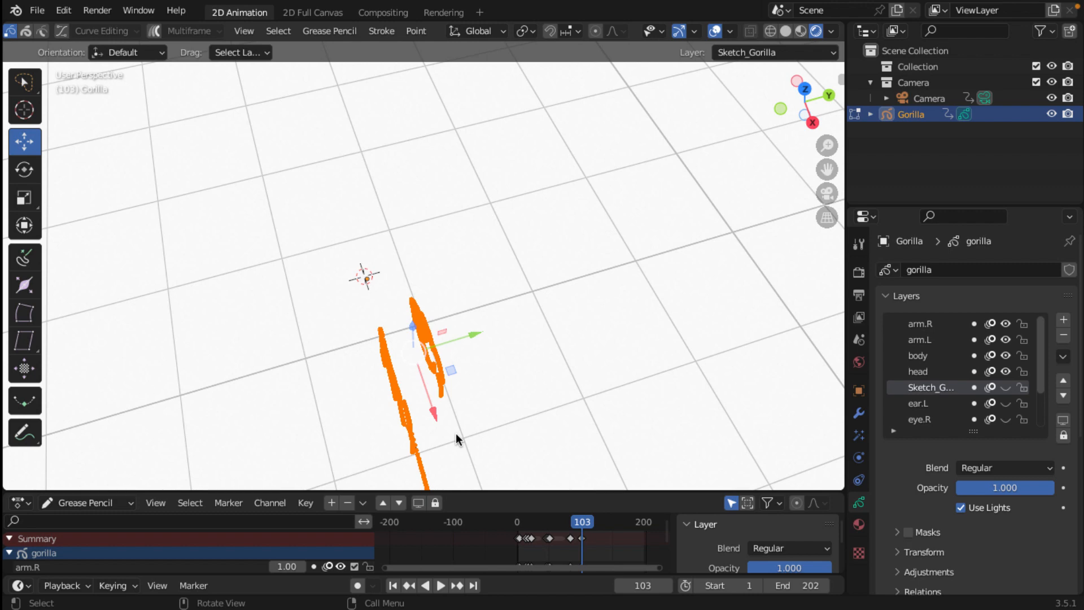
middle_click_drag(455, 434, 432, 399)
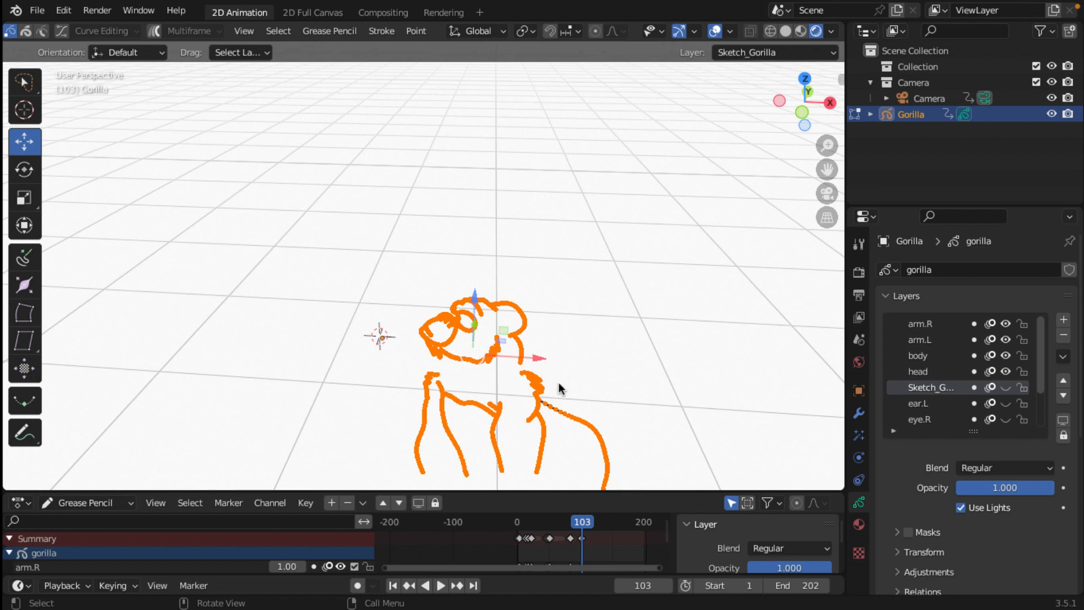
- Return to frame 1 in top orthographic view and undo the recent moves of the gorilla's strokes along the Y axis
middle_click_drag(543, 387, 456, 383)
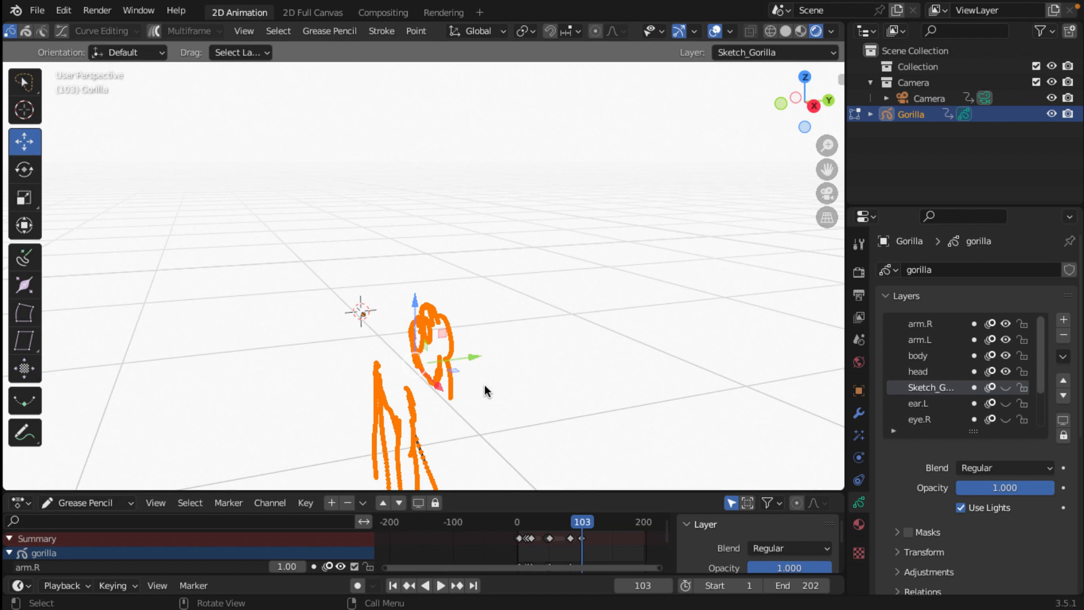
middle_click_drag(485, 384, 510, 440)
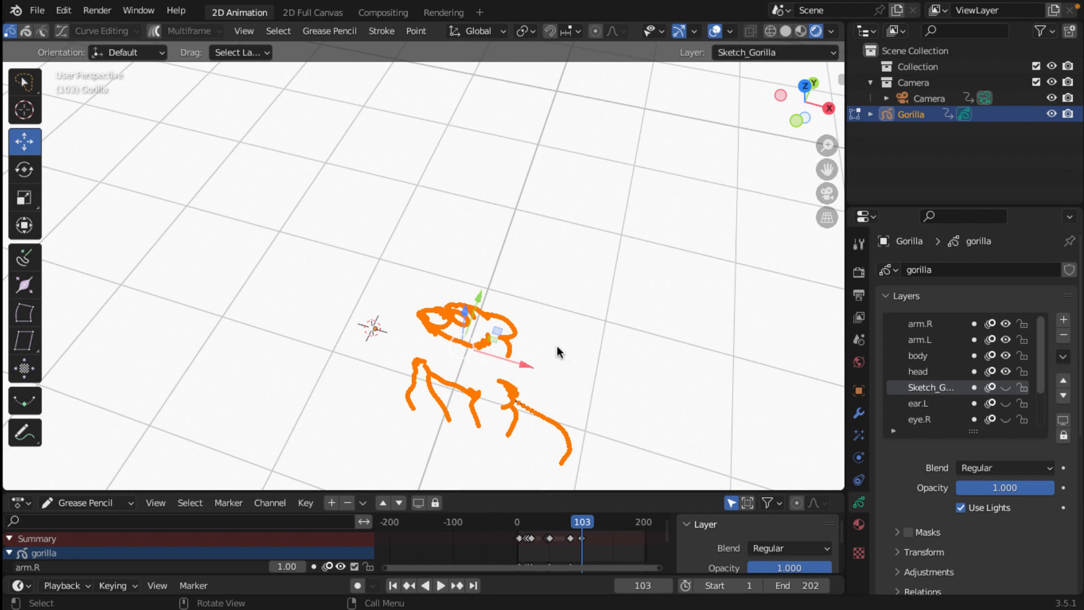
key("KP_7")
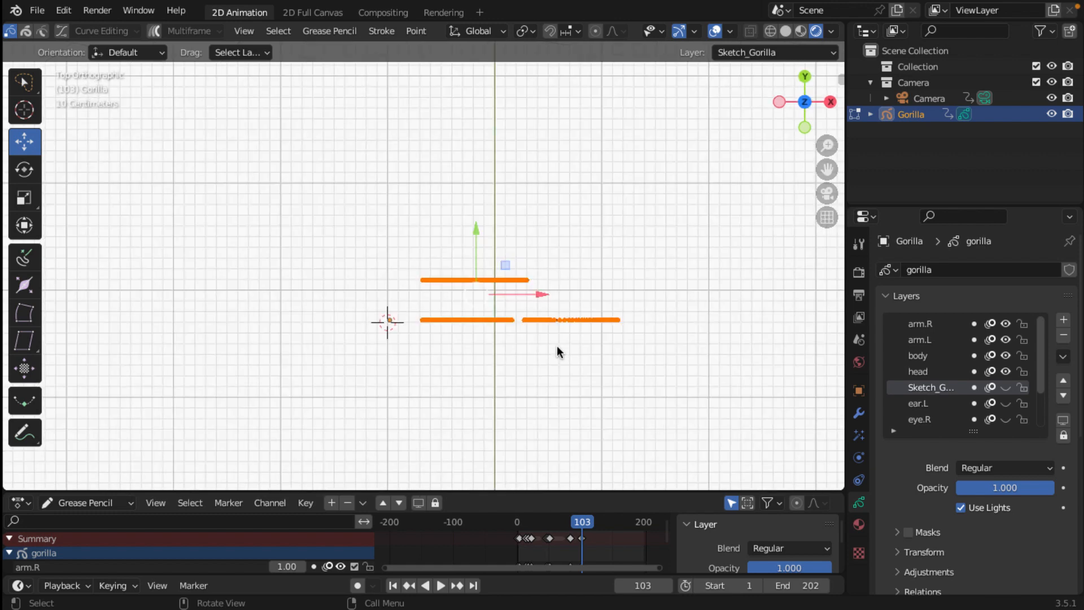
key("shift+Left")
key("ctrl+z")
key("ctrl+z")
key("ctrl+z")
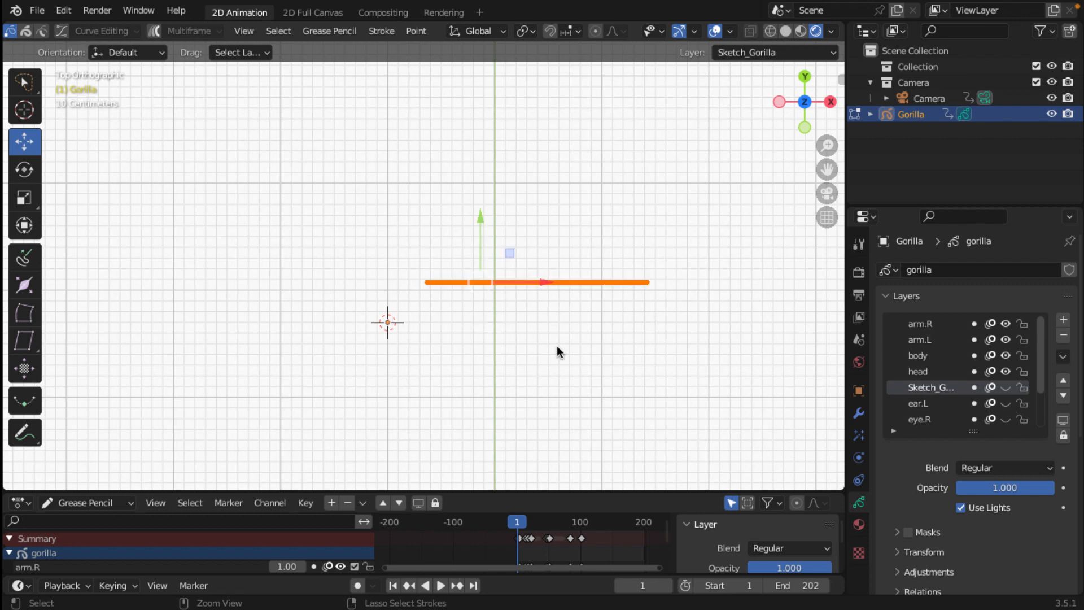
- Re-enter Edit Mode on the gorilla and make all its hidden layers visible, including Sketch_Gorilla, the ears, the eyes and the nose
key("Tab")
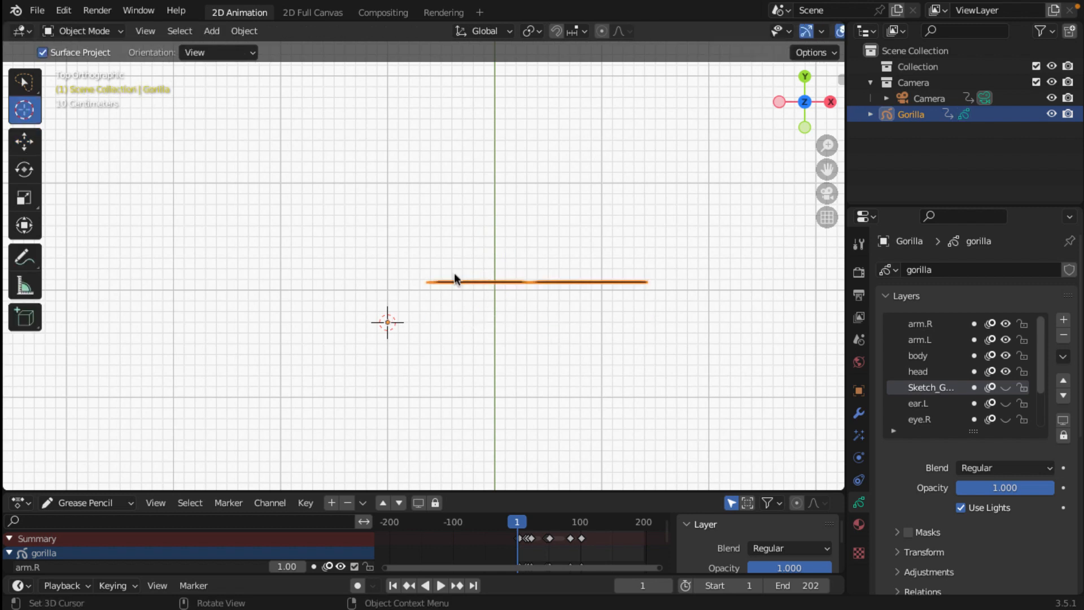
left_click(114, 33)
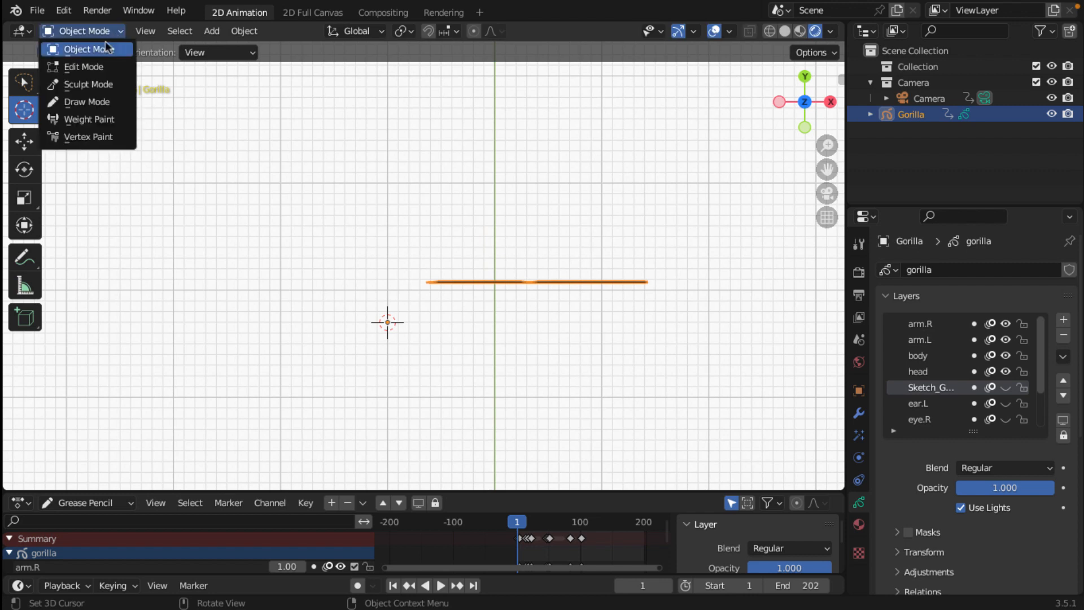
left_click(83, 67)
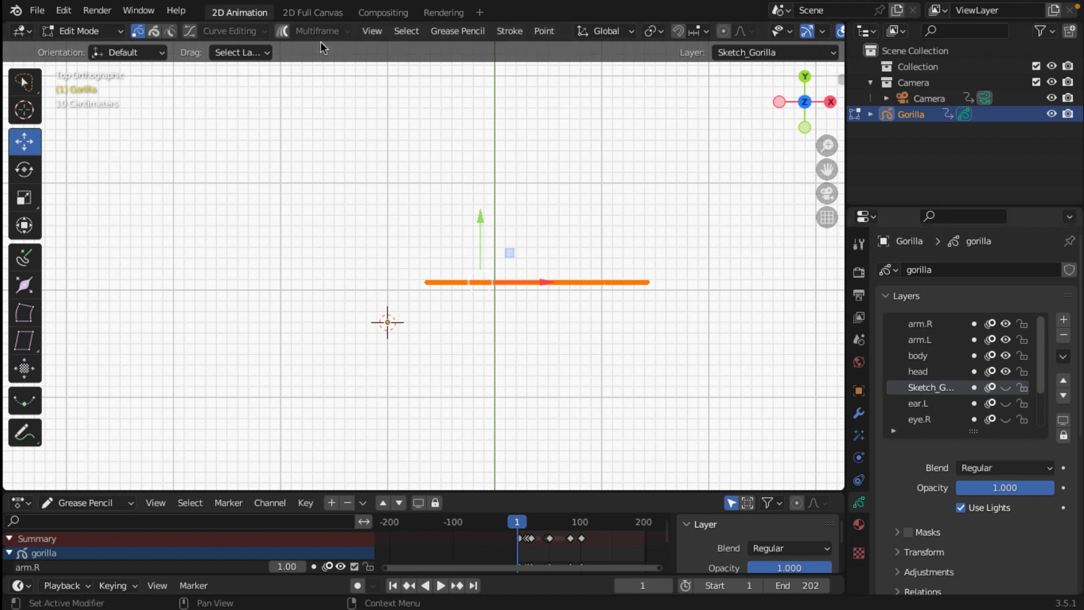
left_click(1006, 388)
scroll(1027, 438, "down", 3)
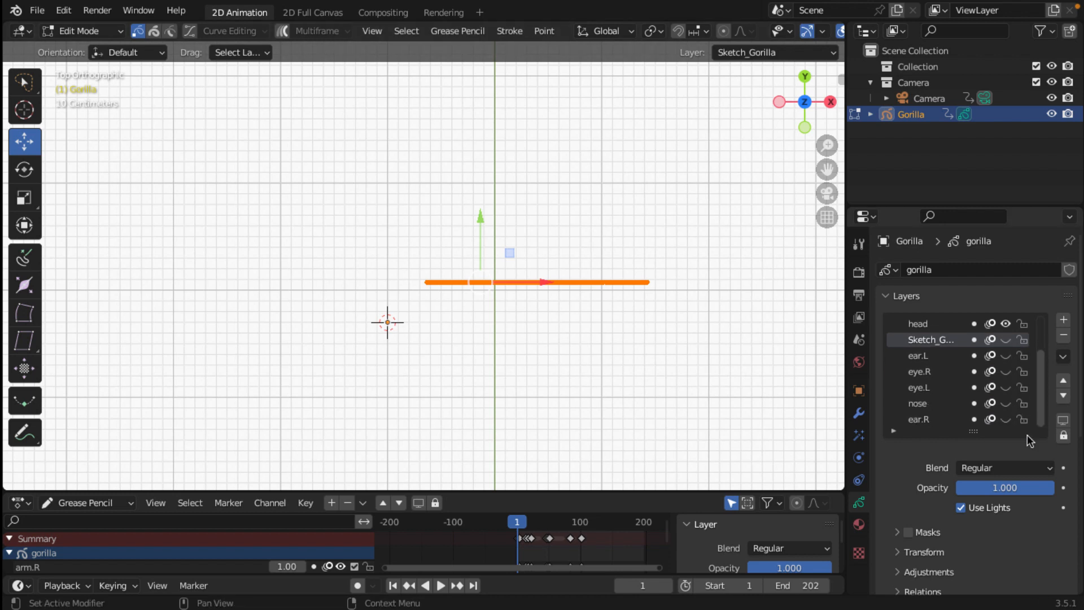
left_click_drag(1007, 358, 1008, 424)
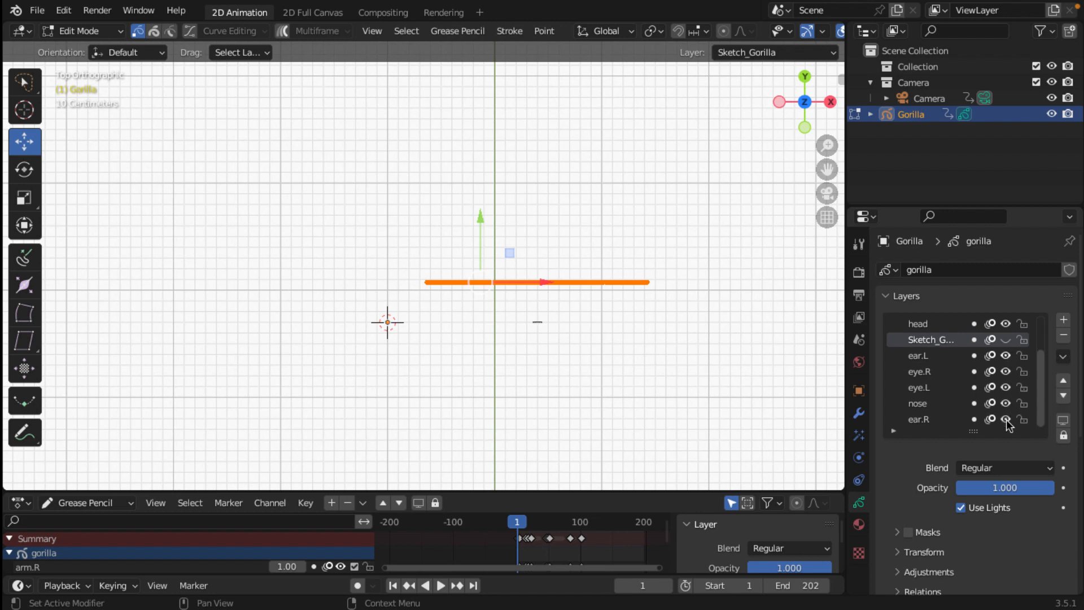
left_click(1063, 422)
left_click(1064, 422)
scroll(992, 353, "up", 3)
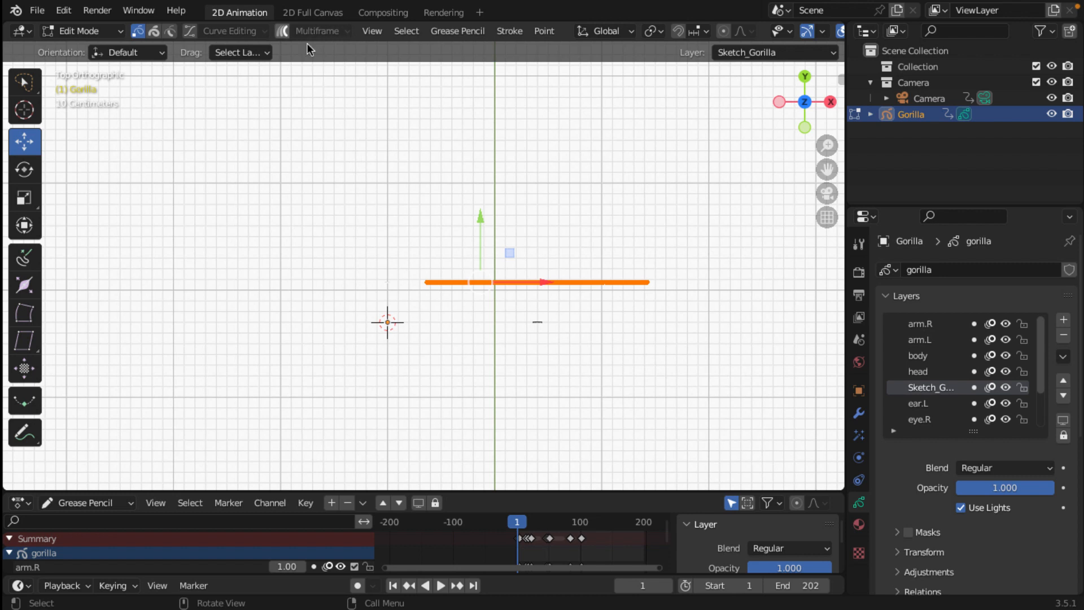
- Enable Multiframe editing and select all keyframes of every gorilla layer in the Dope Sheet
left_click(285, 33)
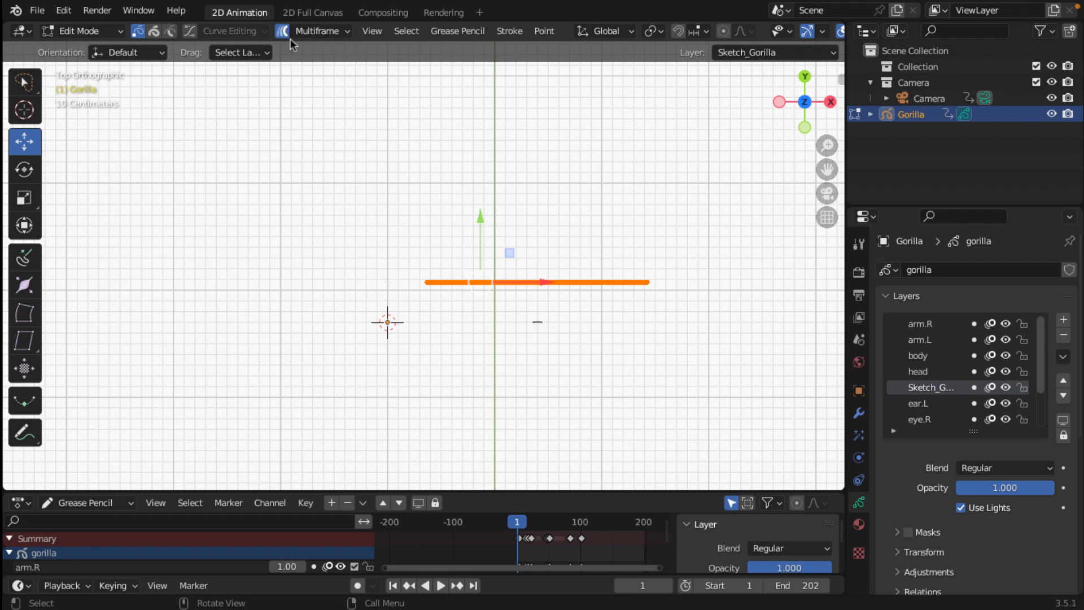
left_click_drag(518, 491, 551, 329)
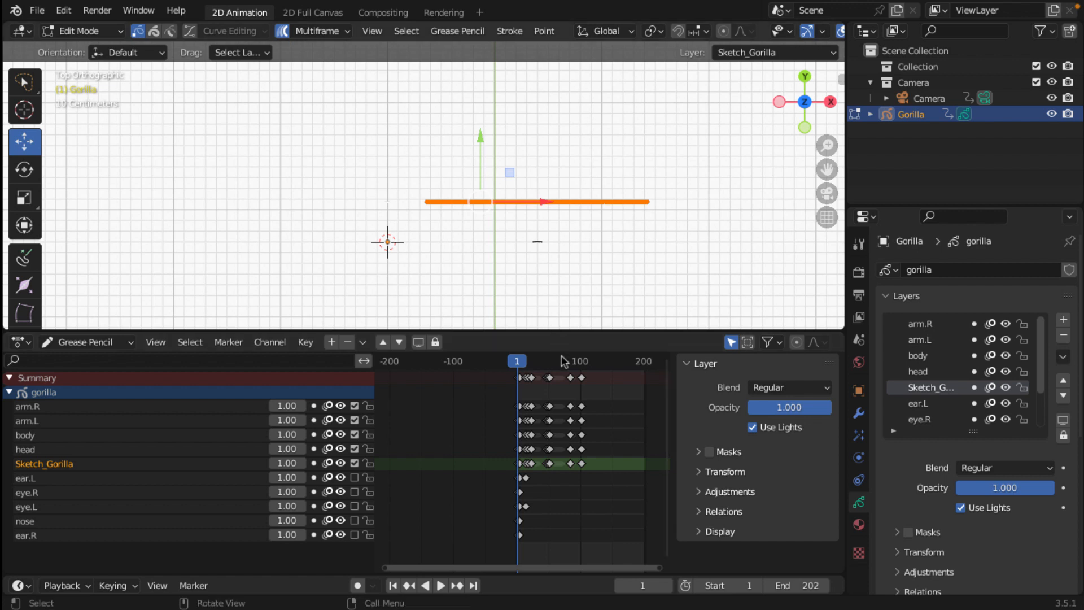
key("a")
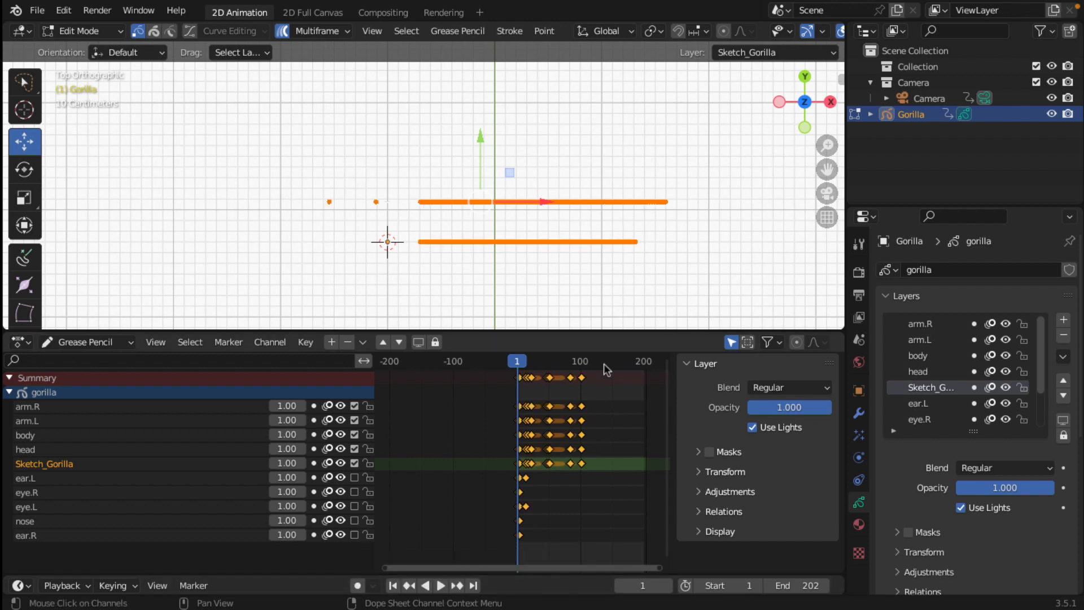
left_click_drag(621, 328, 571, 495)
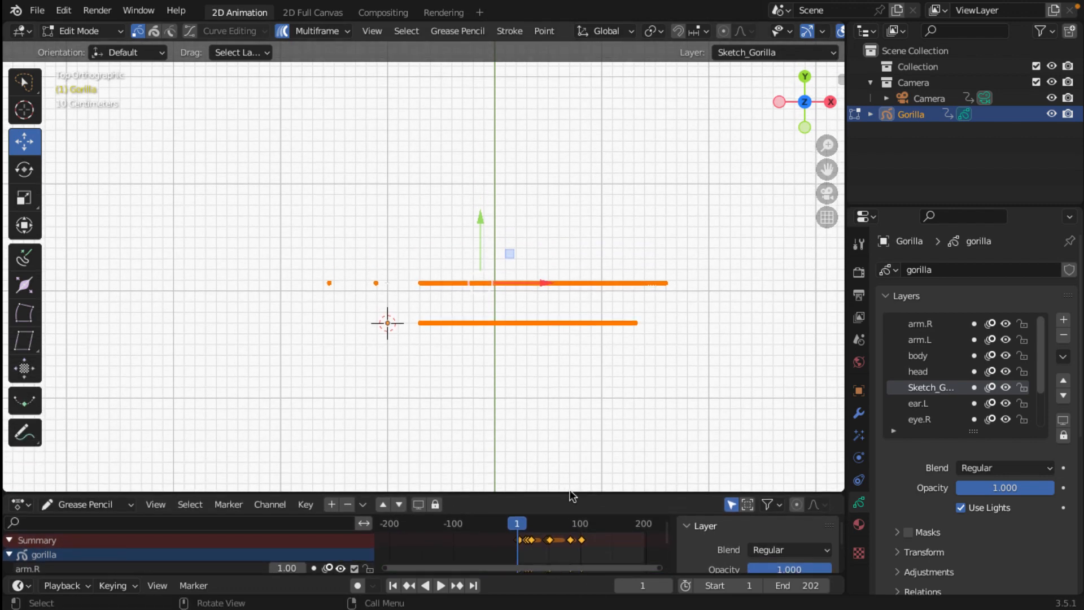
- In top view, lasso the stray points lying apart from the gorilla's strokes near the object origin and delete them as Points
mouse_move(397, 326)
middle_mouse_down()
mouse_move(498, 295)
mouse_move(472, 289)
middle_mouse_up()
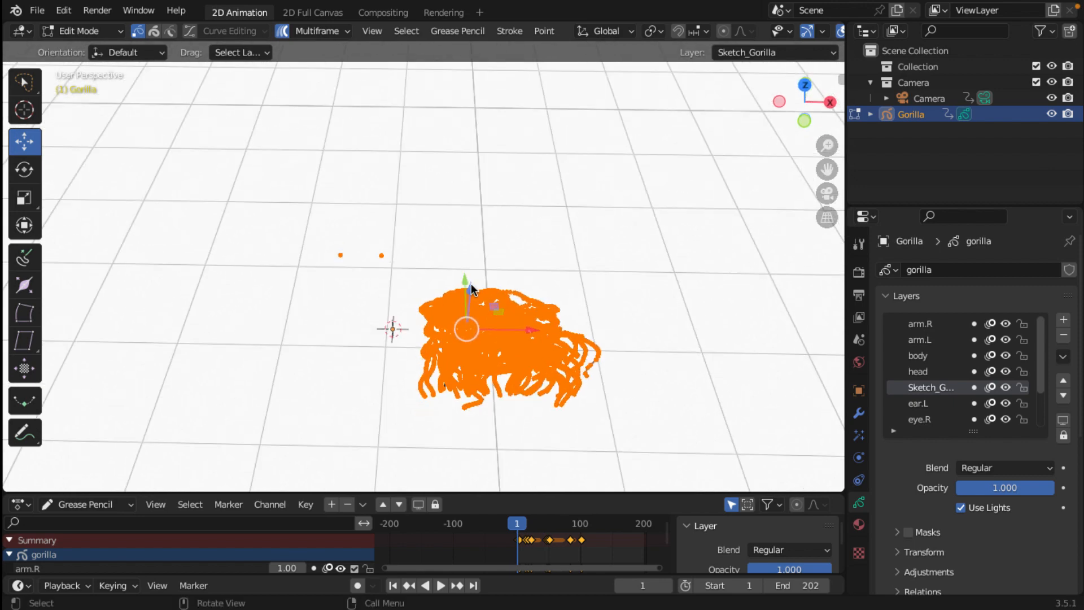
key("KP_7")
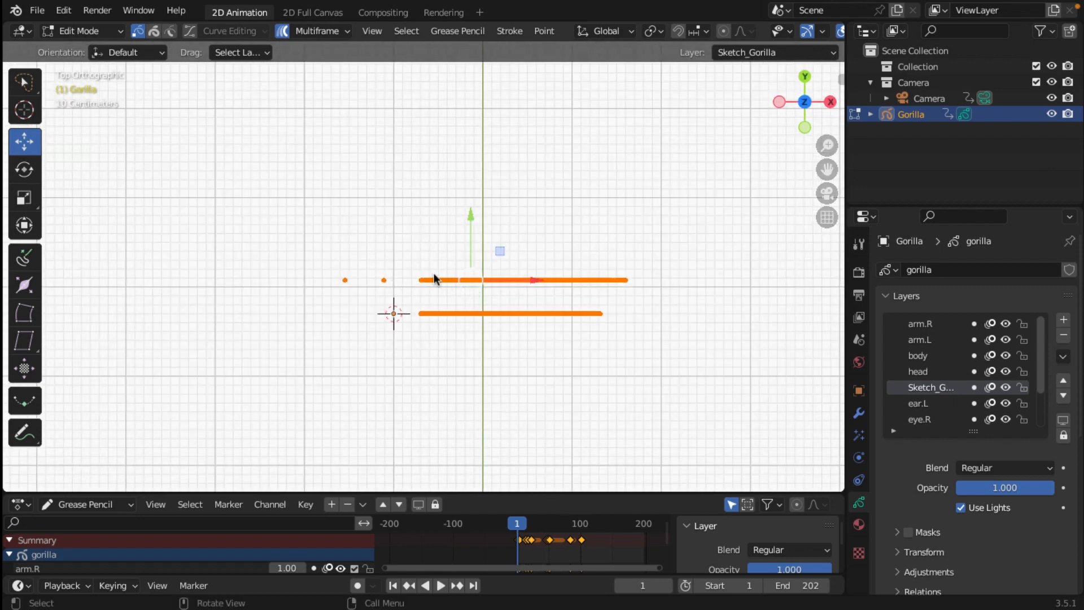
mouse_move(407, 267)
left_mouse_down()
mouse_move(362, 242)
mouse_move(303, 264)
mouse_move(302, 307)
mouse_move(383, 290)
mouse_move(396, 269)
mouse_move(314, 234)
mouse_move(398, 273)
left_mouse_up()
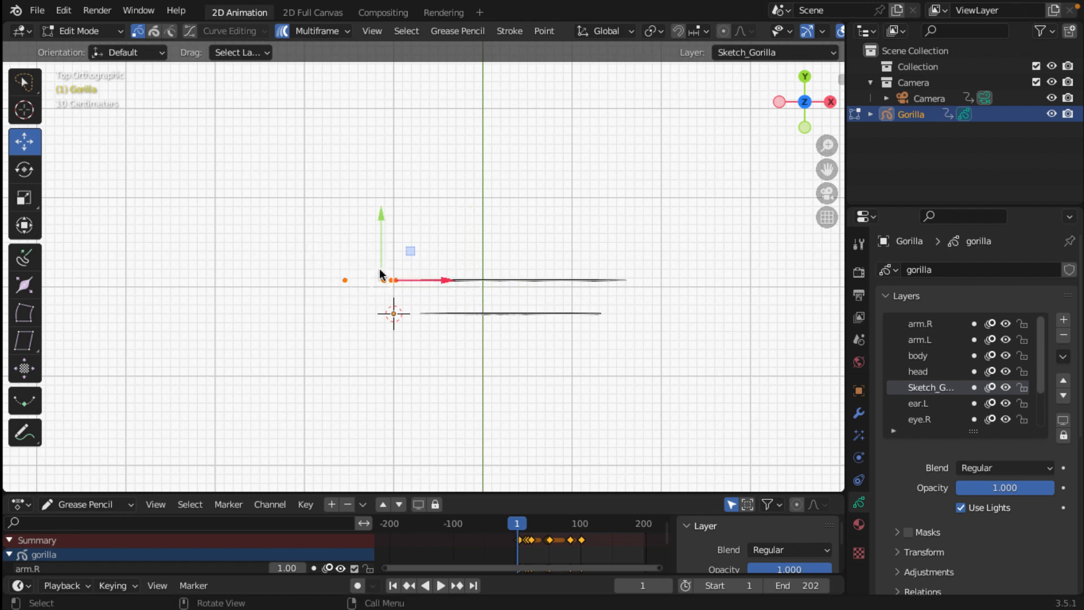
scroll(380, 269, "up", 9)
scroll(380, 270, "down", 4)
mouse_move(400, 276)
left_mouse_down()
mouse_move(375, 244)
mouse_move(341, 321)
mouse_move(385, 287)
left_mouse_up()
scroll(356, 330, "down", 2)
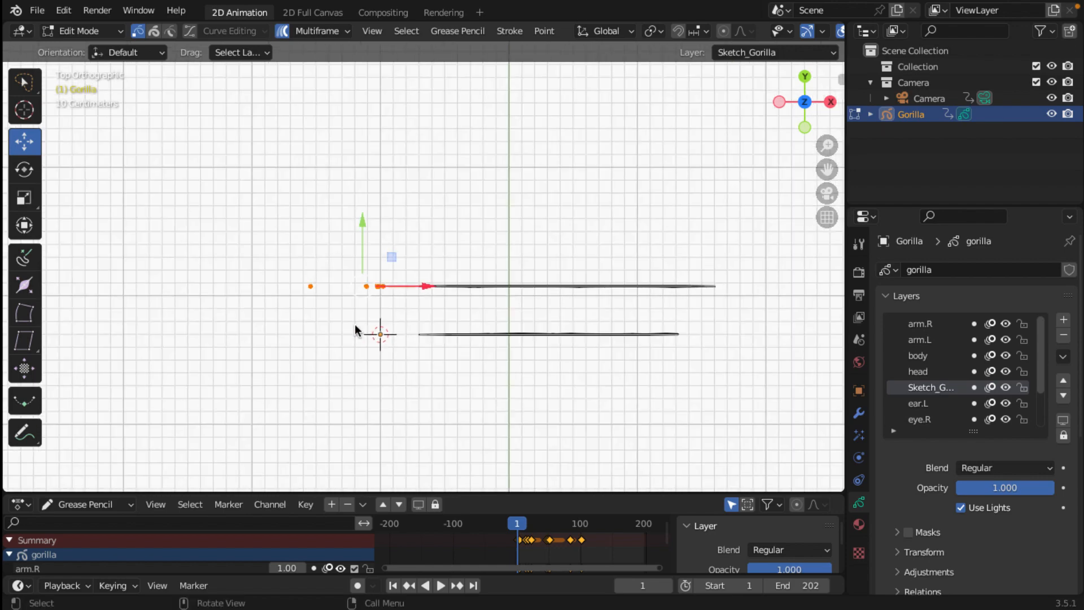
mouse_move(363, 283)
middle_mouse_down()
mouse_move(366, 179)
mouse_move(370, 279)
middle_mouse_up()
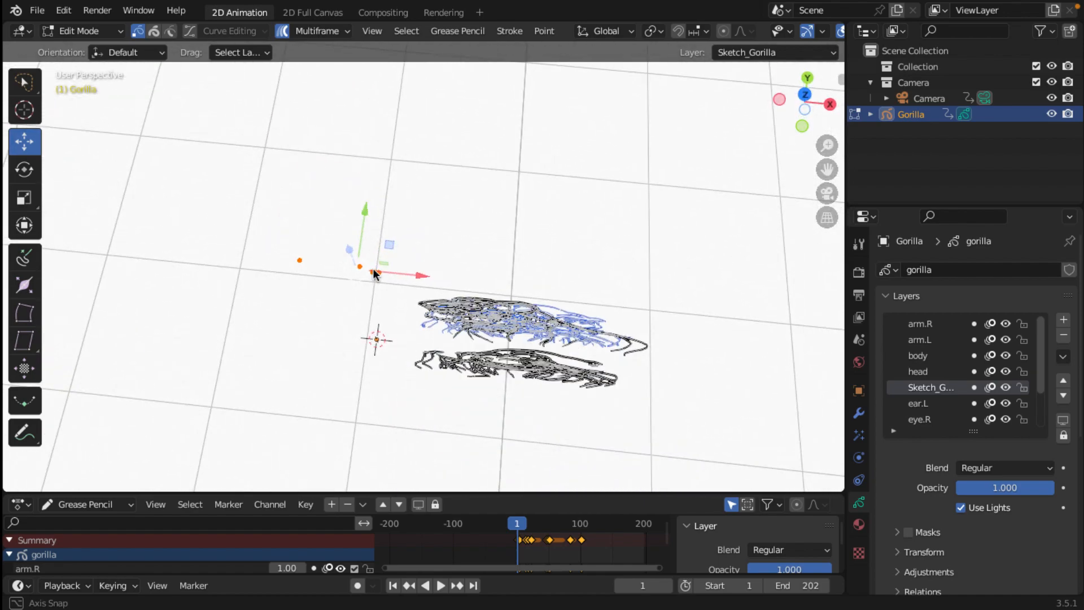
key("KP_7")
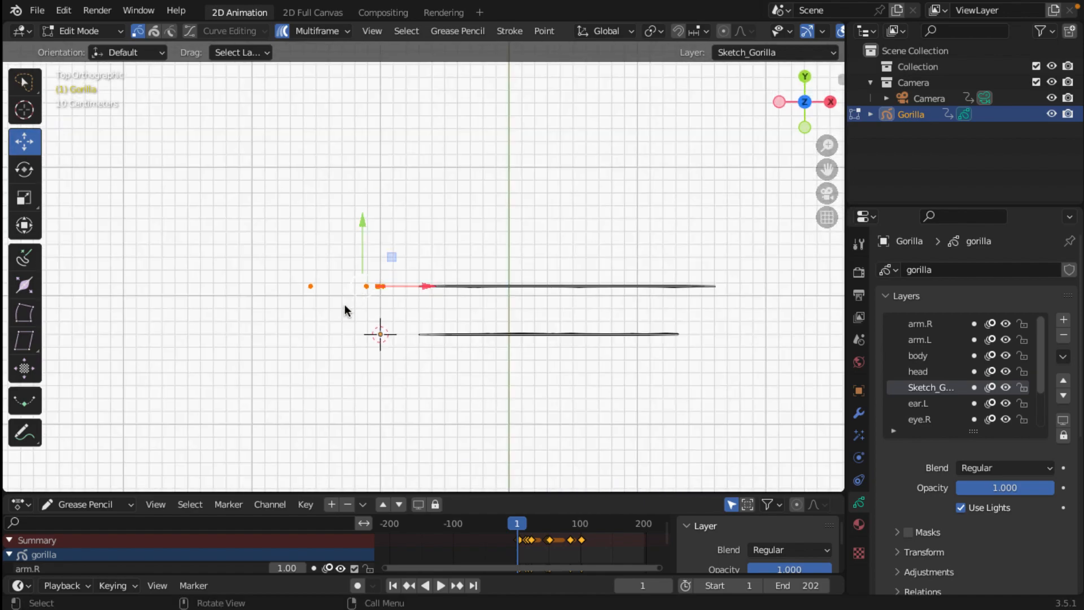
key("x")
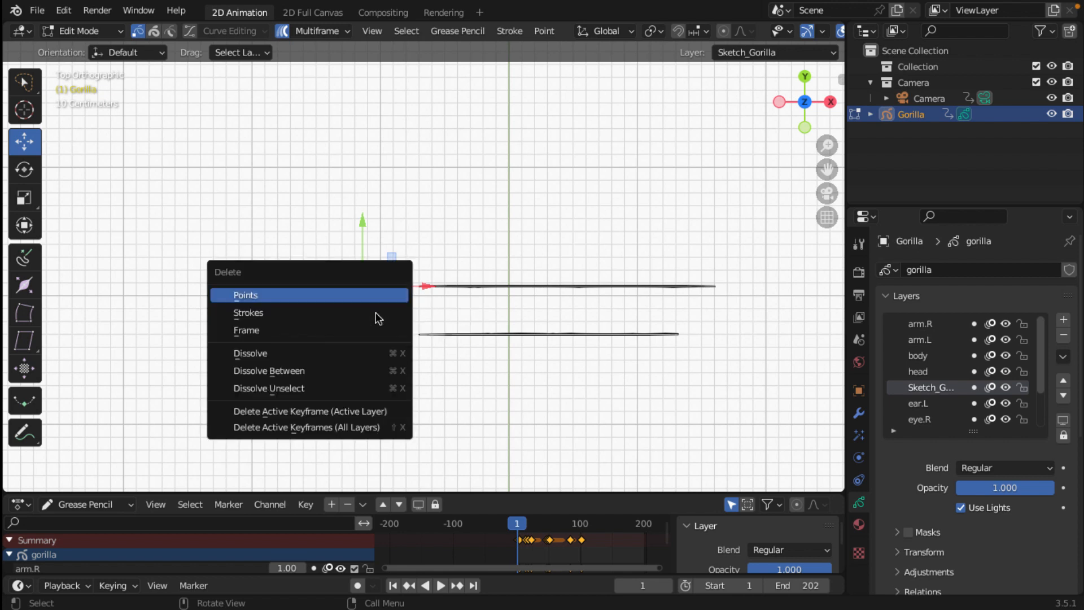
left_click(243, 301)
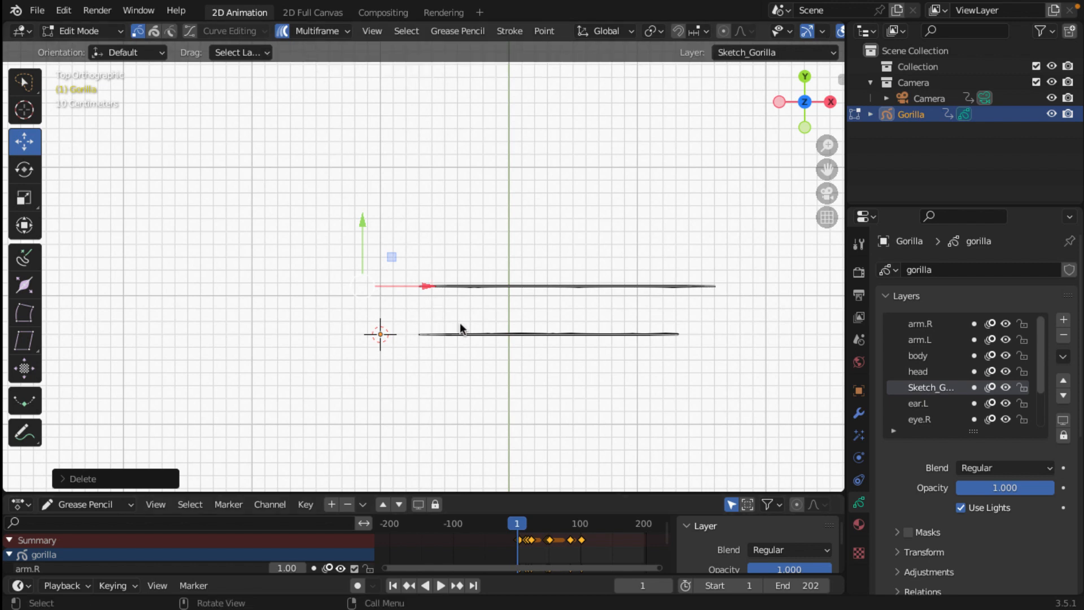
- With the Select Lasso tool, select the strokes offset from the origin's line and move them along the Y axis onto that line
scroll(644, 337, "up", 4)
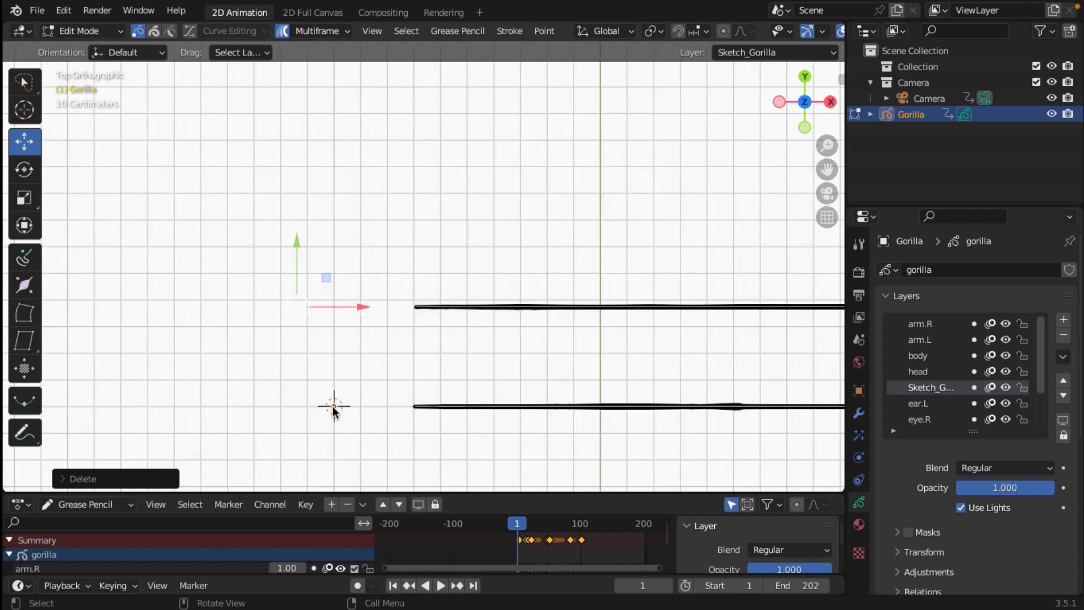
scroll(439, 321, "down", 4)
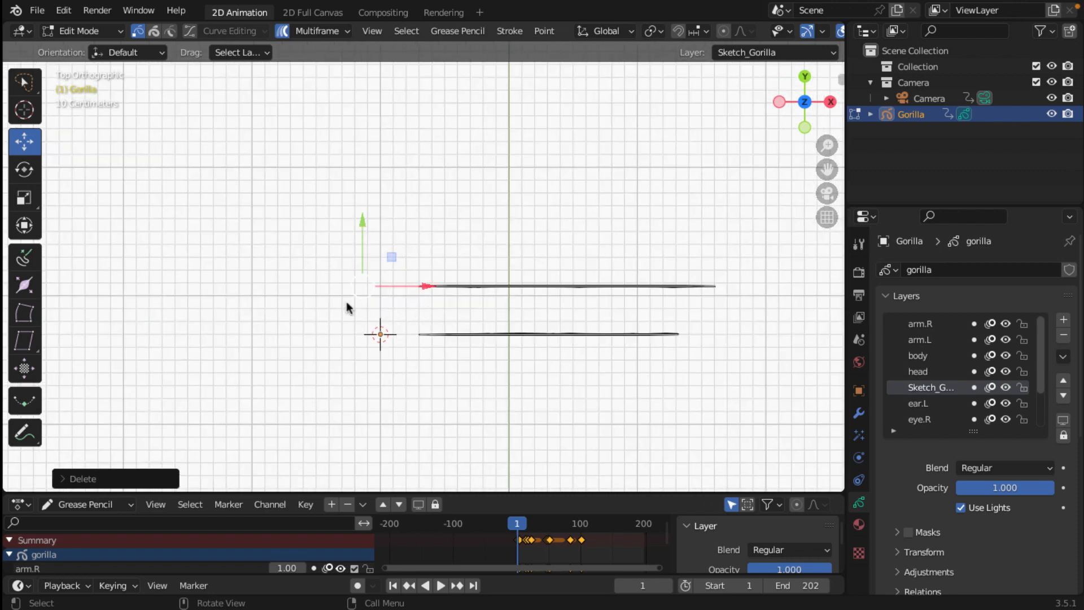
mouse_move(333, 302)
left_mouse_down()
mouse_move(542, 317)
mouse_move(416, 307)
left_mouse_up()
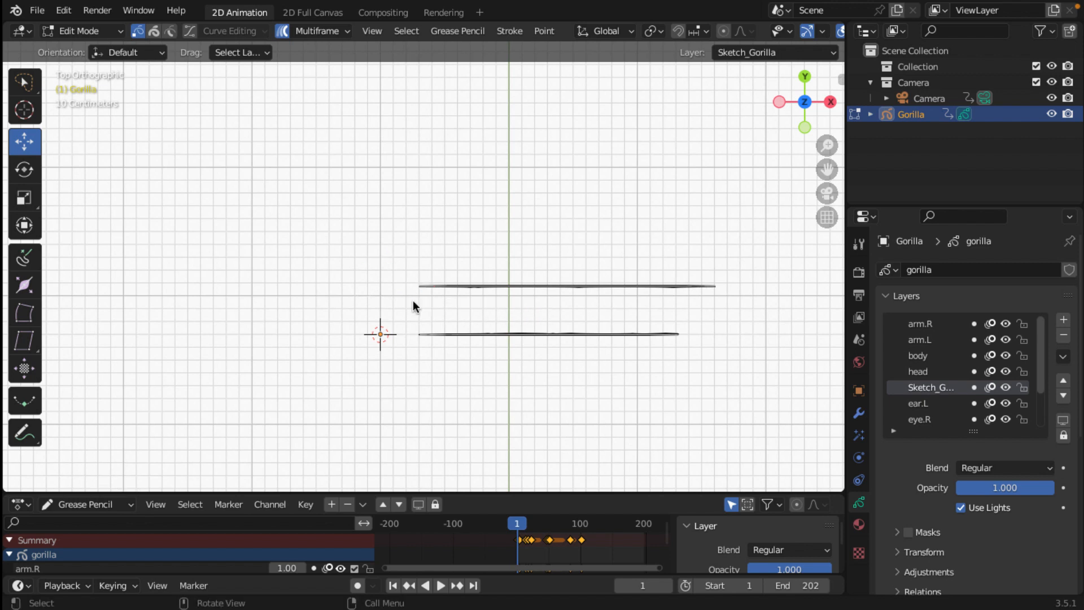
left_click(26, 85)
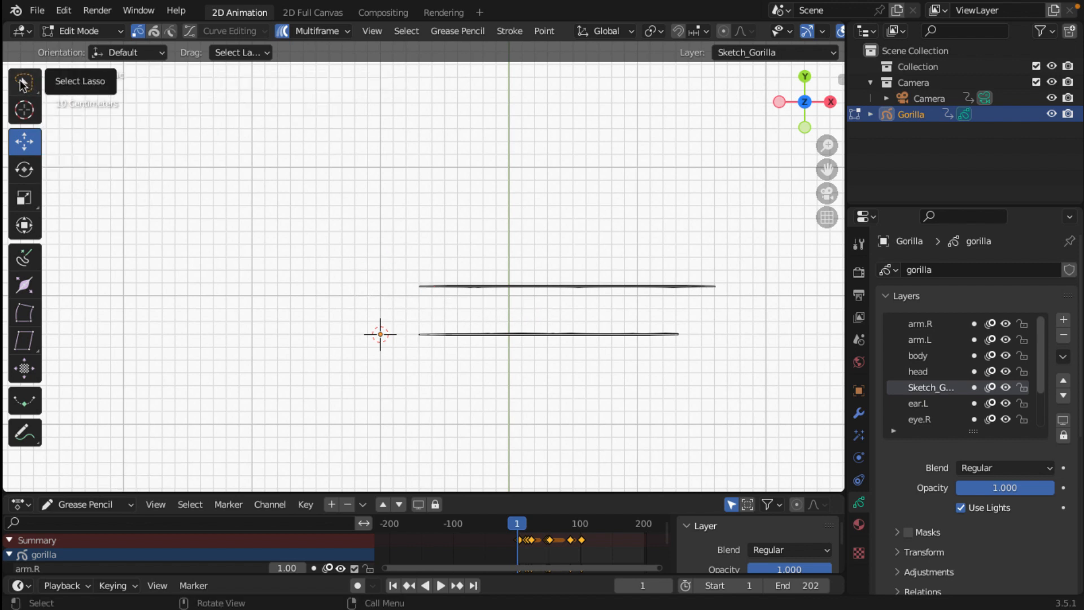
left_click(25, 83)
left_click(35, 90)
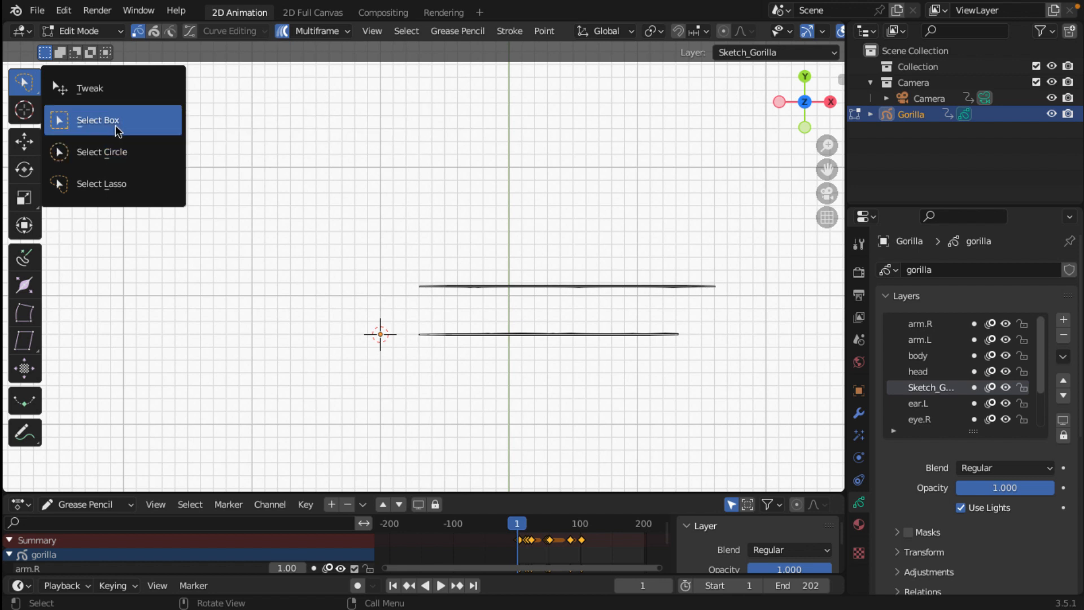
left_click(109, 184)
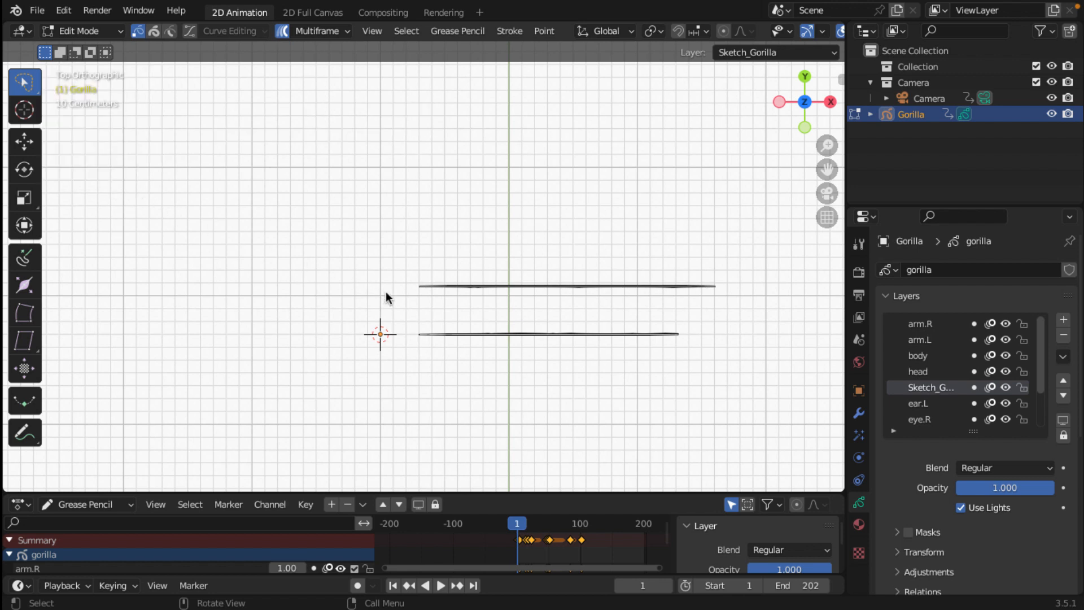
mouse_move(387, 293)
left_mouse_down()
mouse_move(537, 315)
mouse_move(663, 314)
mouse_move(740, 305)
mouse_move(742, 276)
mouse_move(389, 257)
left_mouse_up()
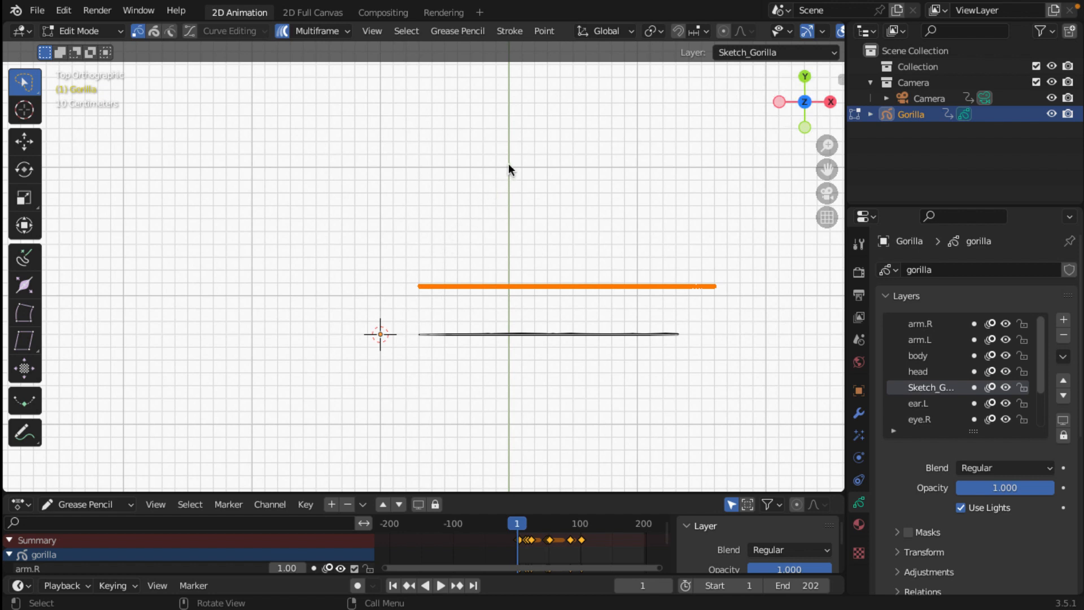
left_click(25, 145)
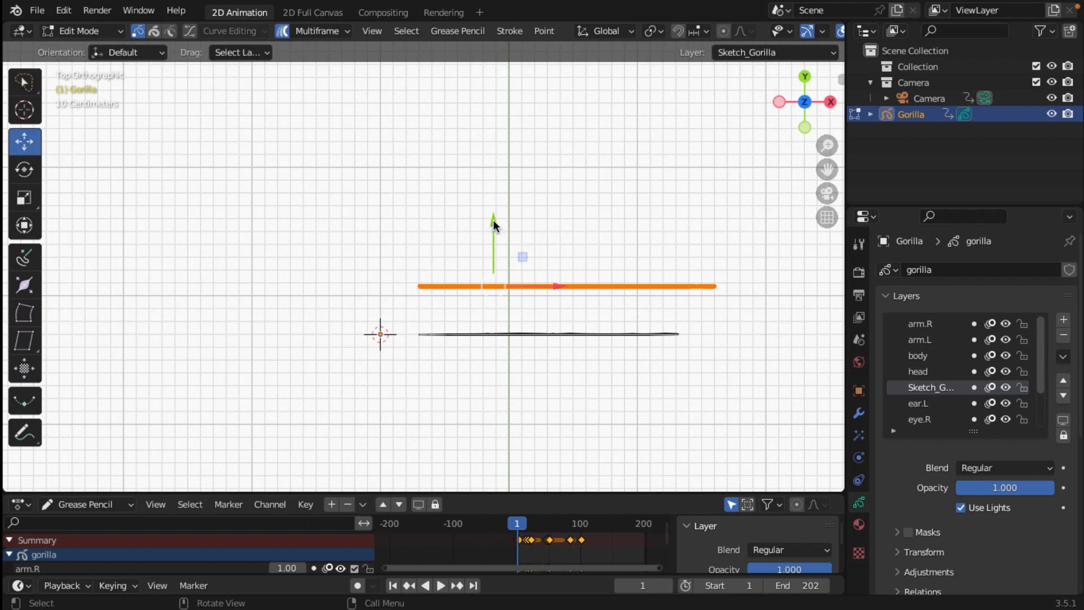
left_click_drag(492, 221, 489, 274)
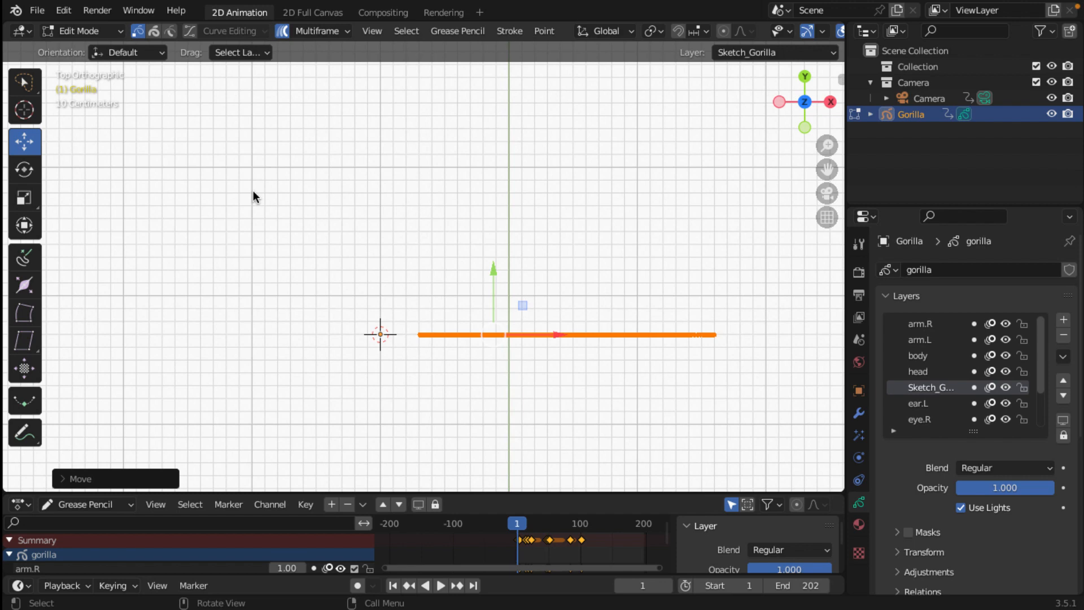
- Nudge the selected strokes slightly along the Y axis so they line up exactly with the object origin
scroll(588, 327, "up", 3)
mouse_move(588, 327)
middle_mouse_down("shift")
mouse_move(426, 266)
mouse_move(658, 261)
middle_mouse_up("shift")
scroll(425, 267, "up", 4)
scroll(658, 261, "up", 1)
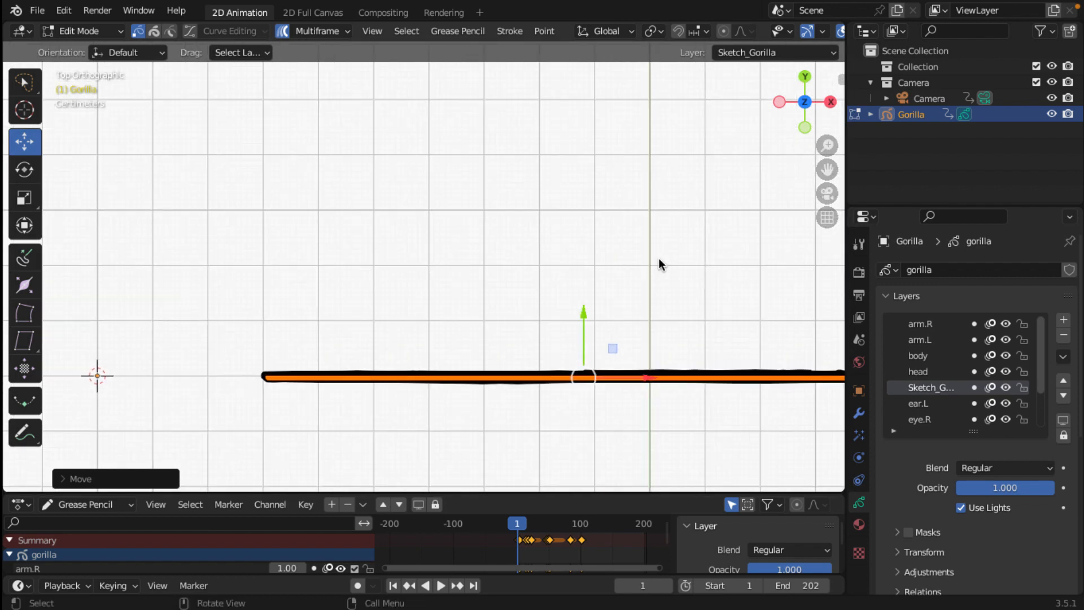
left_click_drag(595, 321, 590, 325)
scroll(446, 404, "down", 5)
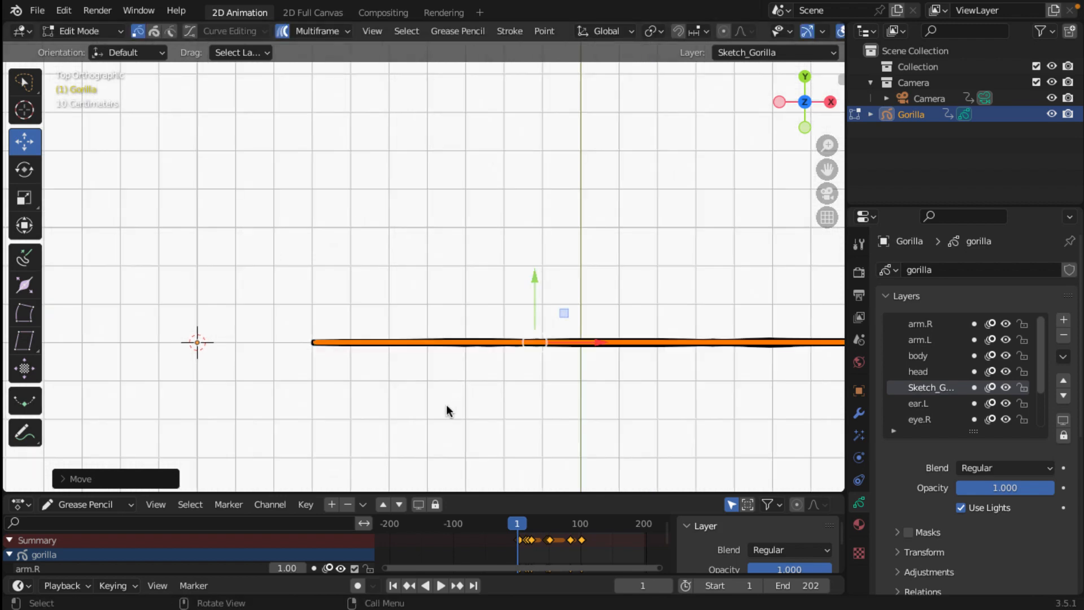
scroll(533, 404, "up", 2)
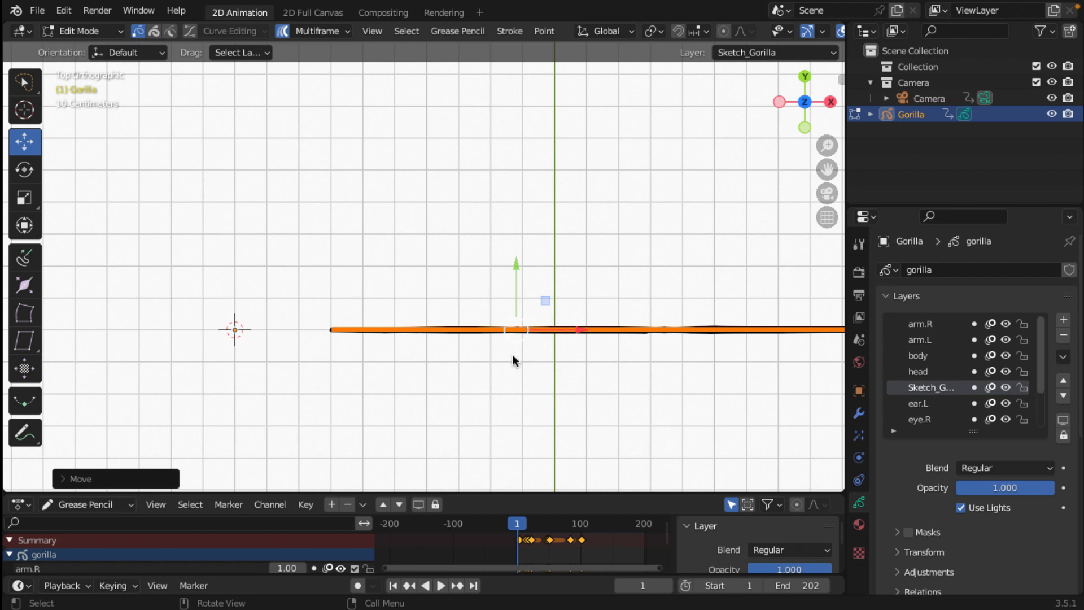
scroll(513, 357, "down", 2)
scroll(525, 288, "down", 1)
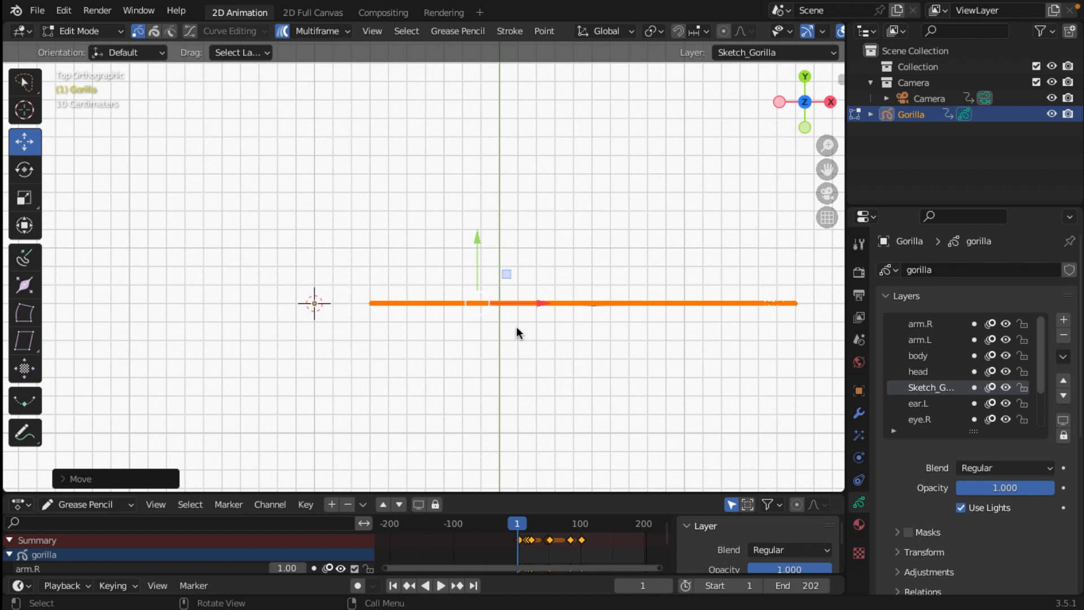
- Return from top view to the camera view and deselect all of the gorilla's strokes
key("KP_0")
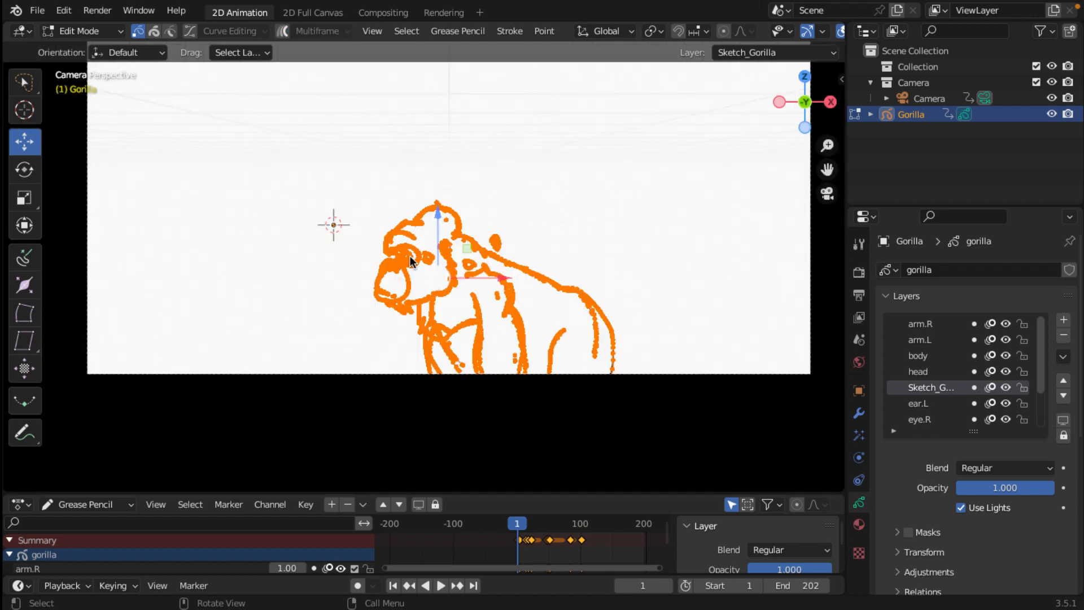
left_click(672, 212)
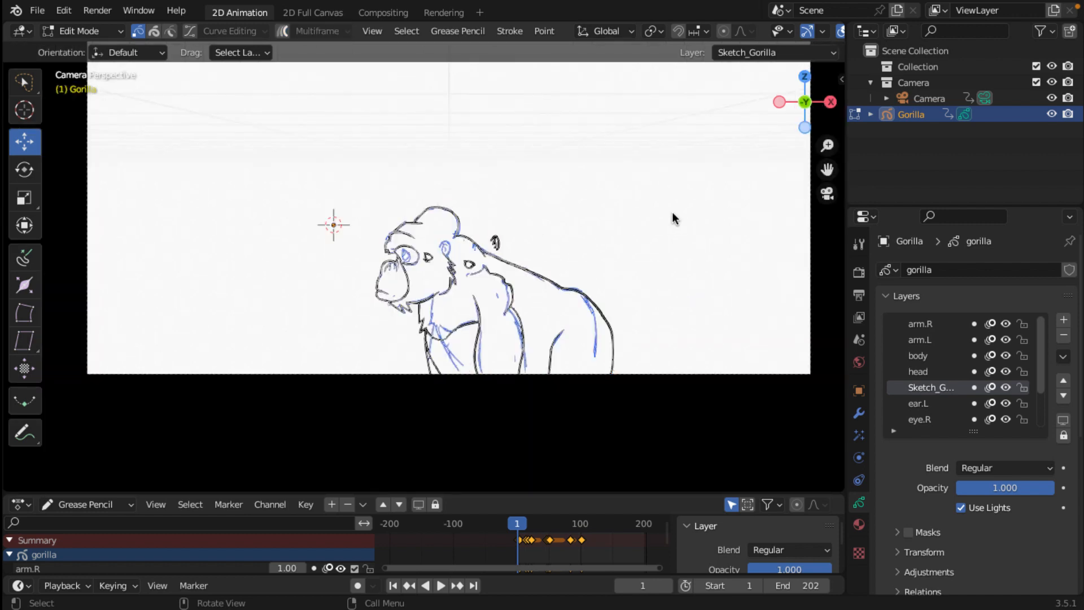
key("Home")
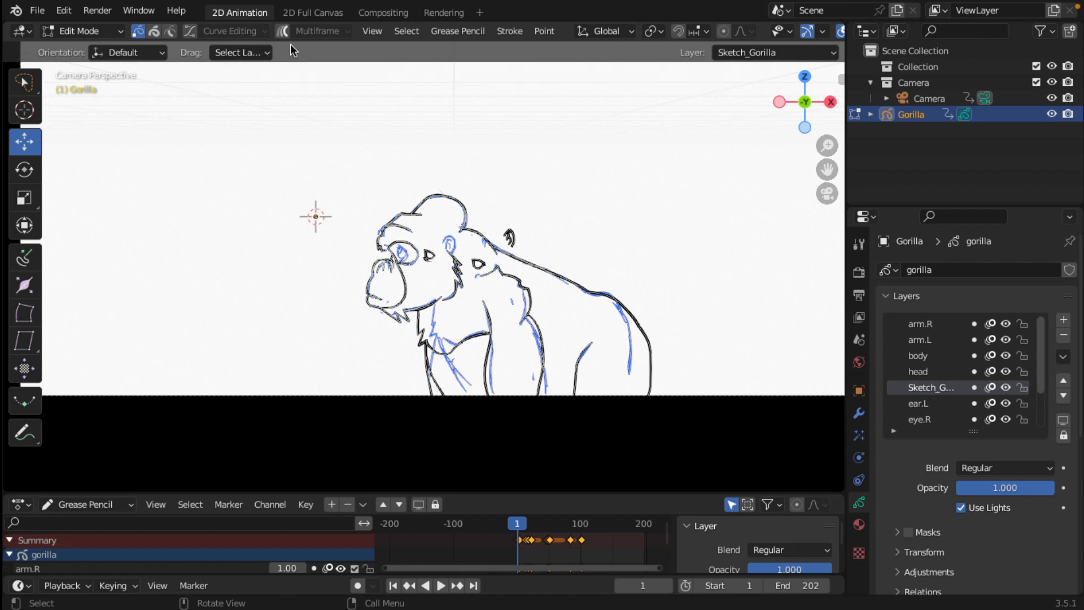
- Select all strokes of the current frame and review the gorilla's layer list and its Ink material
key("a")
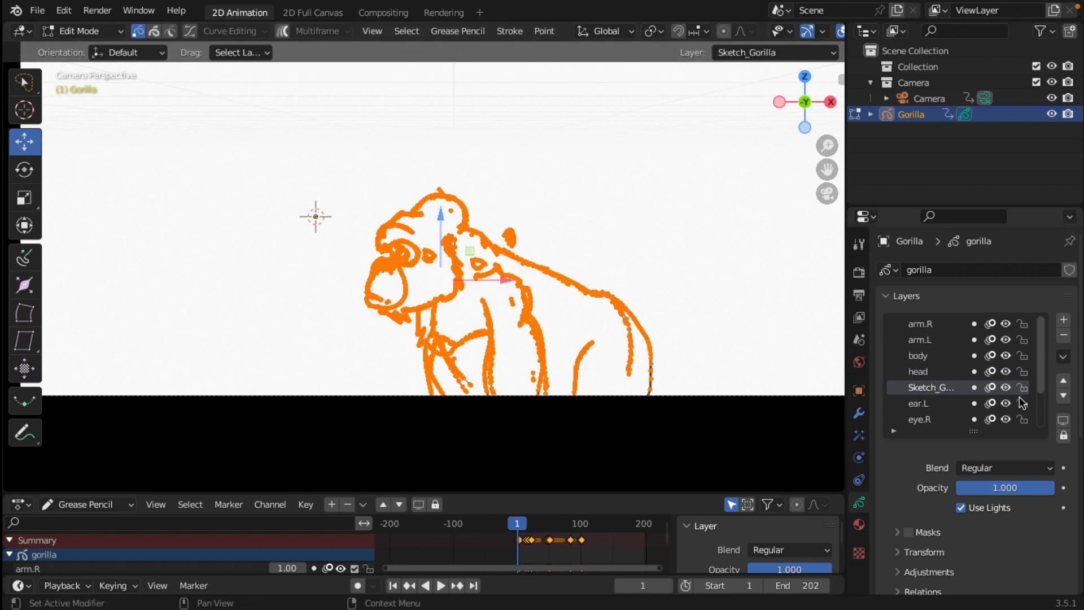
scroll(1018, 396, "down", 3)
scroll(1019, 396, "up", 3)
scroll(1018, 396, "down", 3)
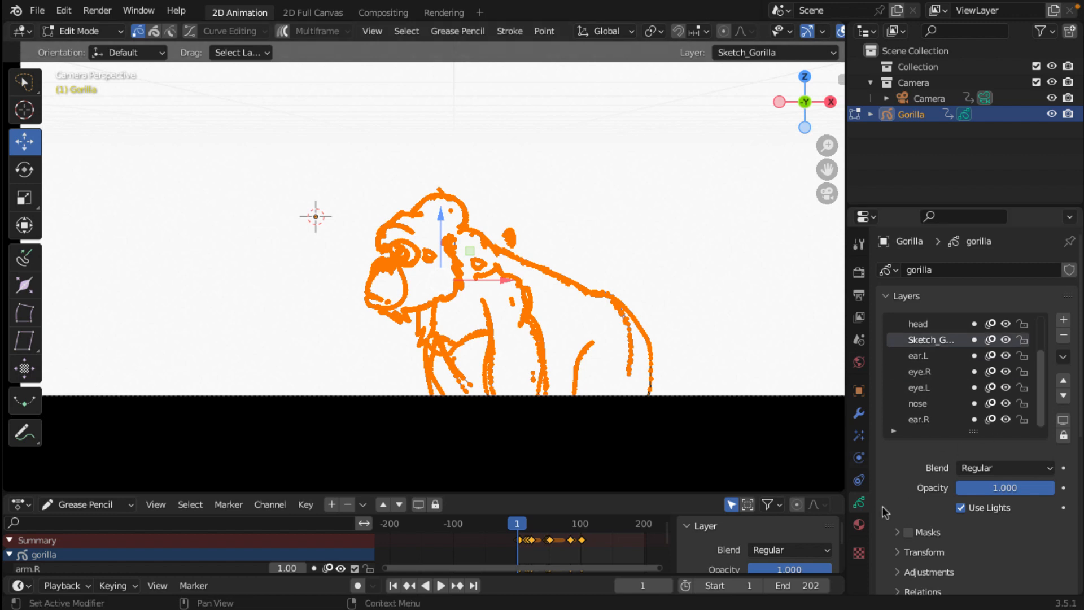
left_click(859, 527)
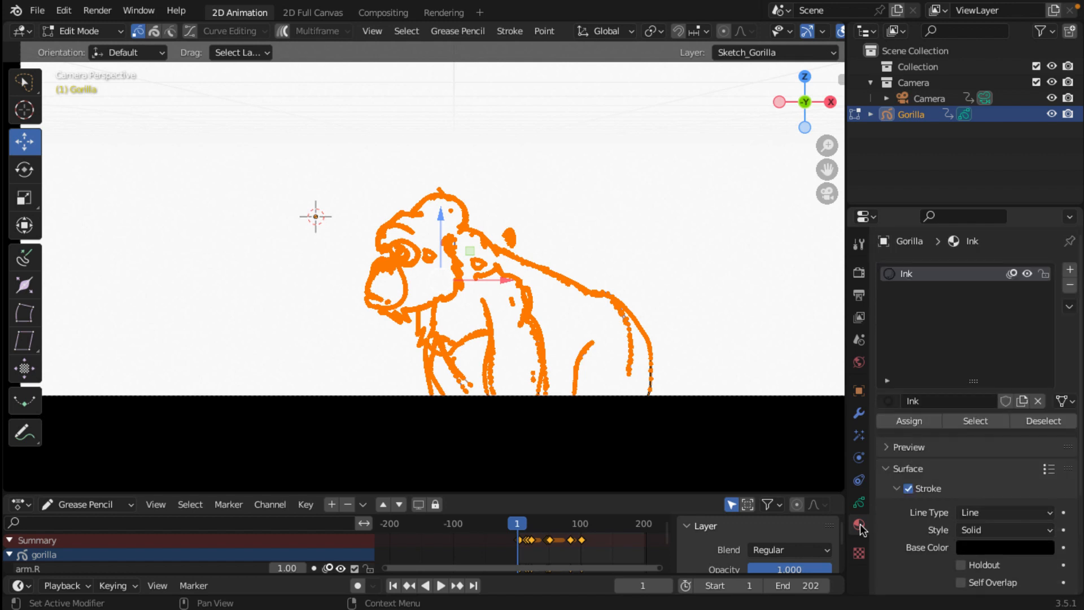
left_click(858, 504)
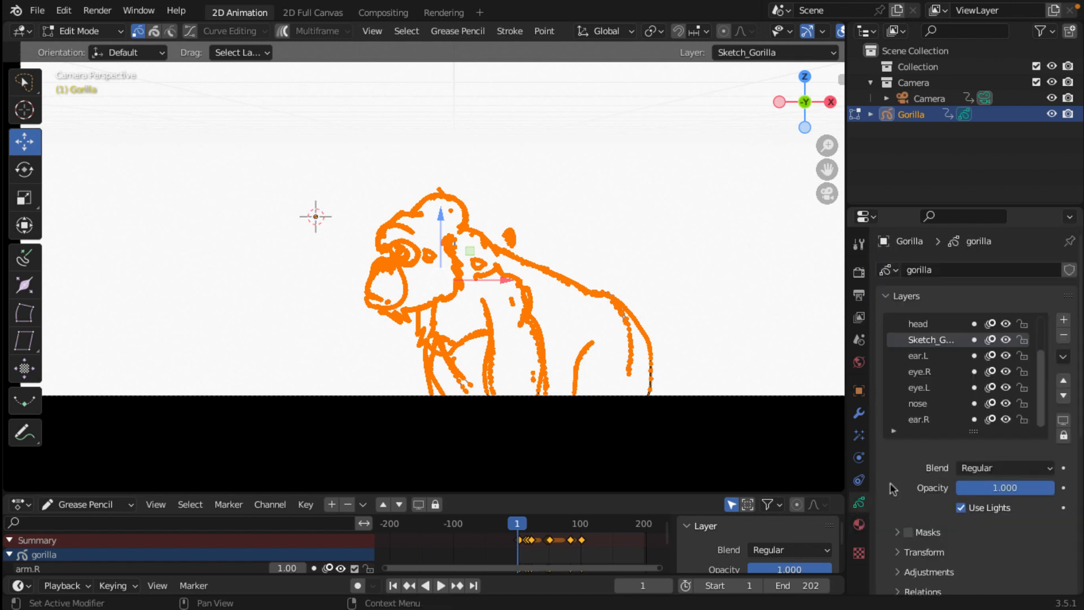
scroll(1035, 374, "up", 3)
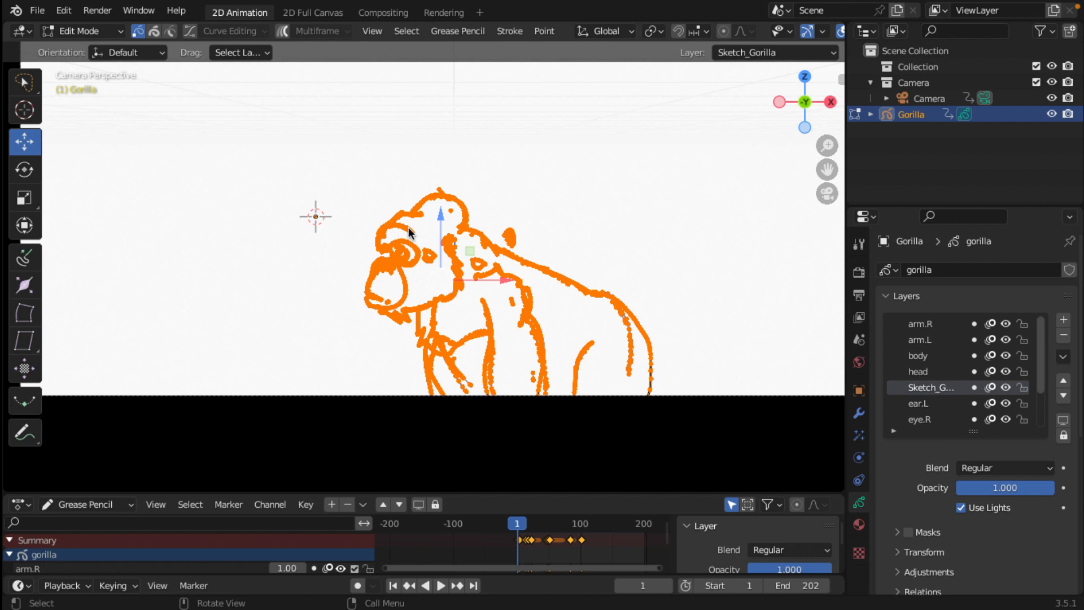
- Enable Multiframe editing, select the strokes of all keyframes and move them along the X axis until they are centered on the object origin
left_click(282, 32)
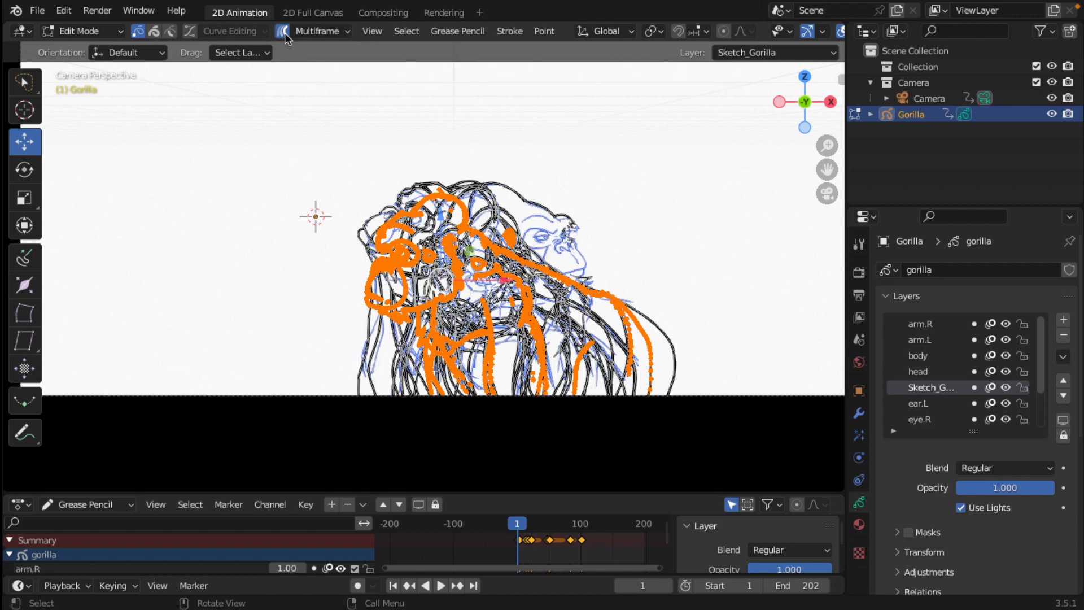
key("a")
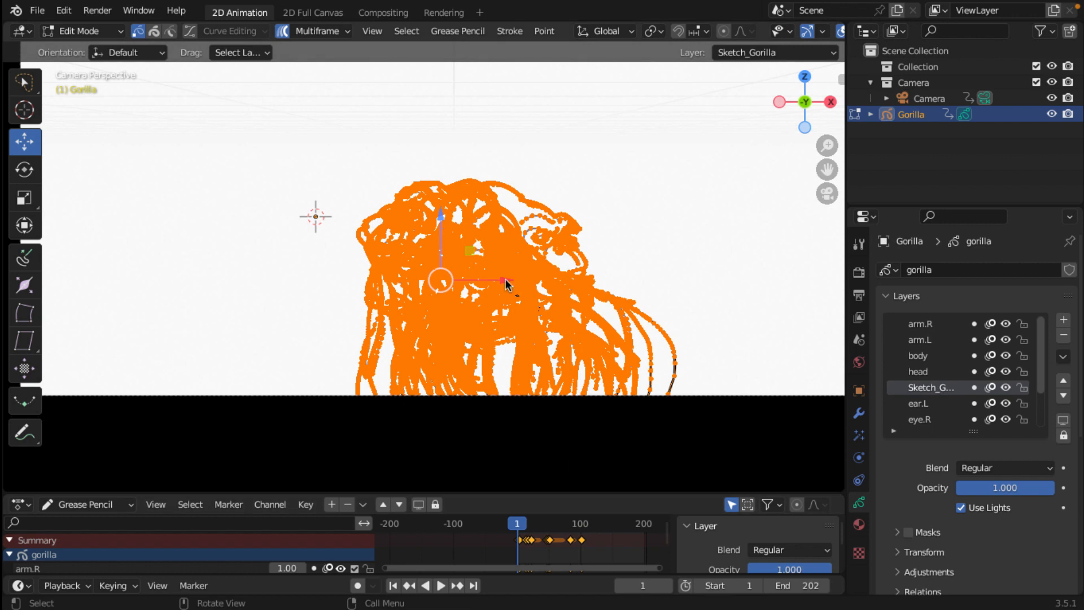
left_click_drag(505, 279, 376, 283)
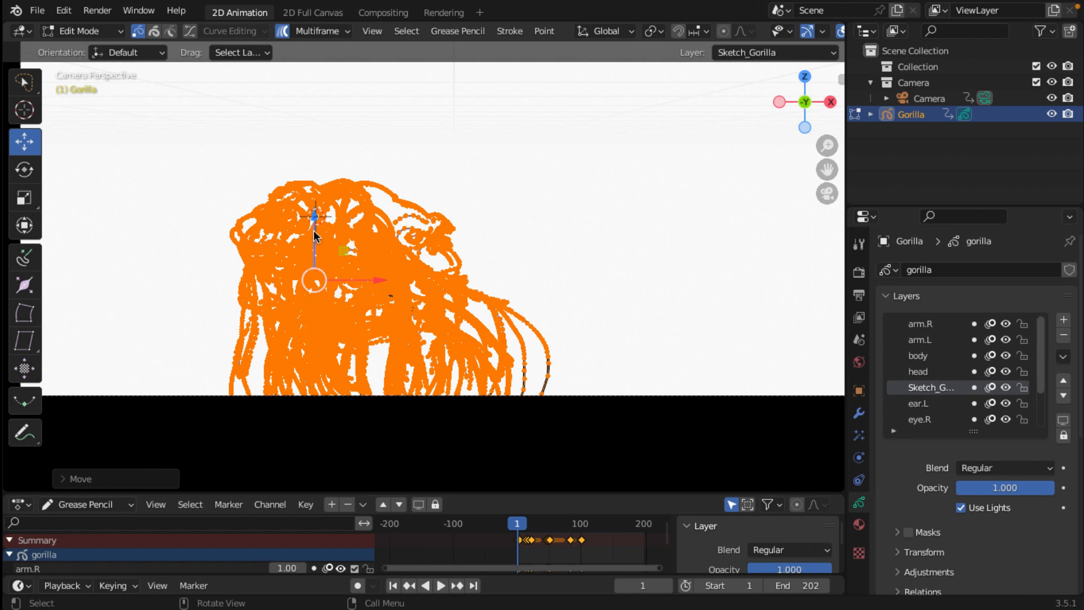
mouse_move(314, 236)
left_mouse_down()
mouse_move(314, 114)
mouse_move(311, 183)
left_mouse_up()
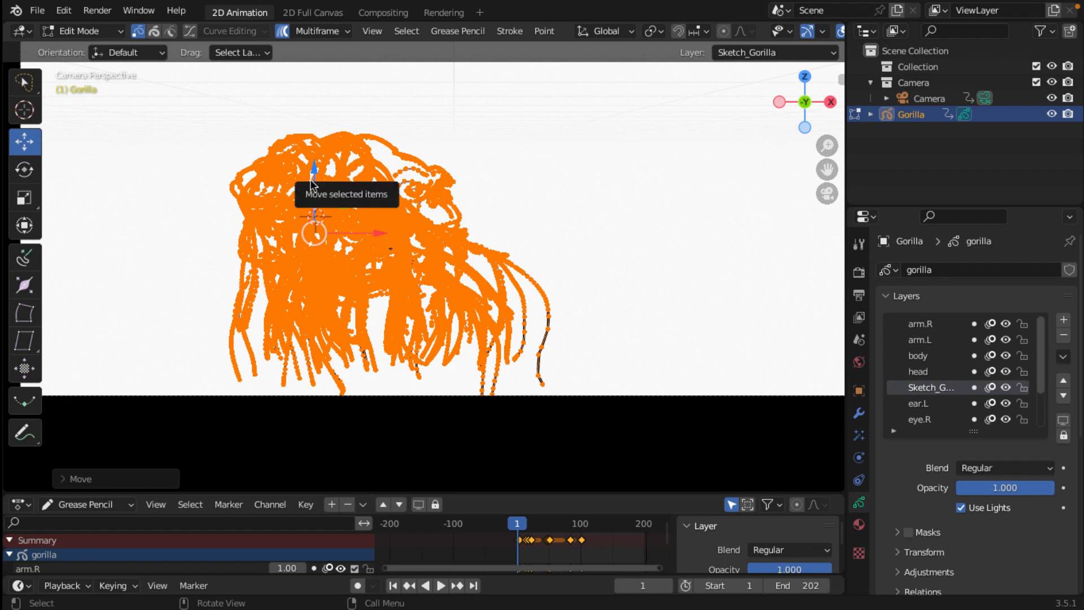
key("ctrl+z")
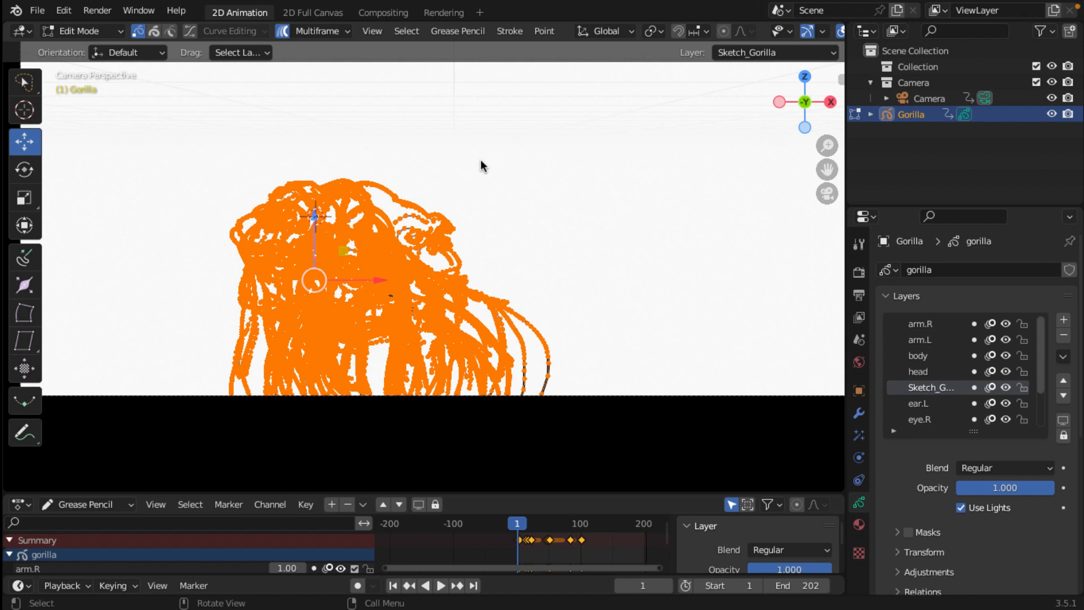
- Turn off Multiframe editing with the strokes deselected, and hide the viewport overlays to view the clean line art
left_click(283, 36)
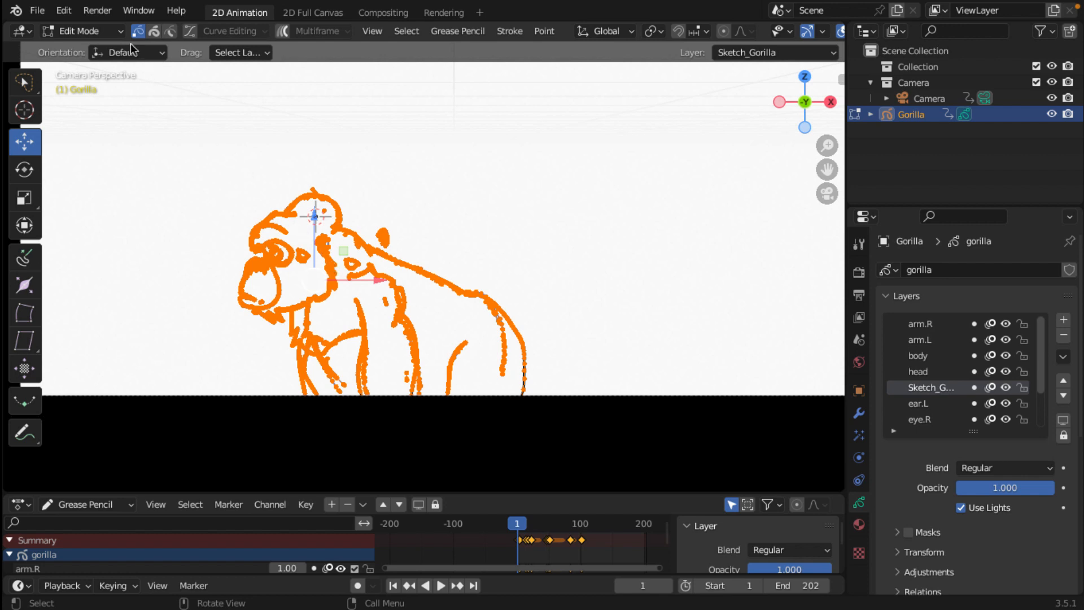
left_click(330, 117)
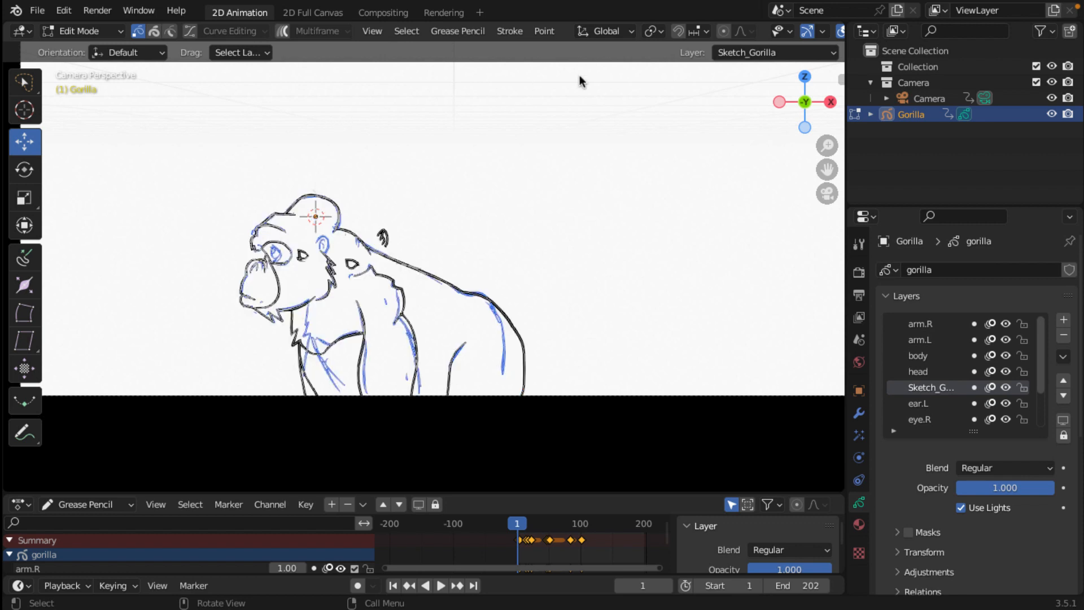
left_click(840, 34)
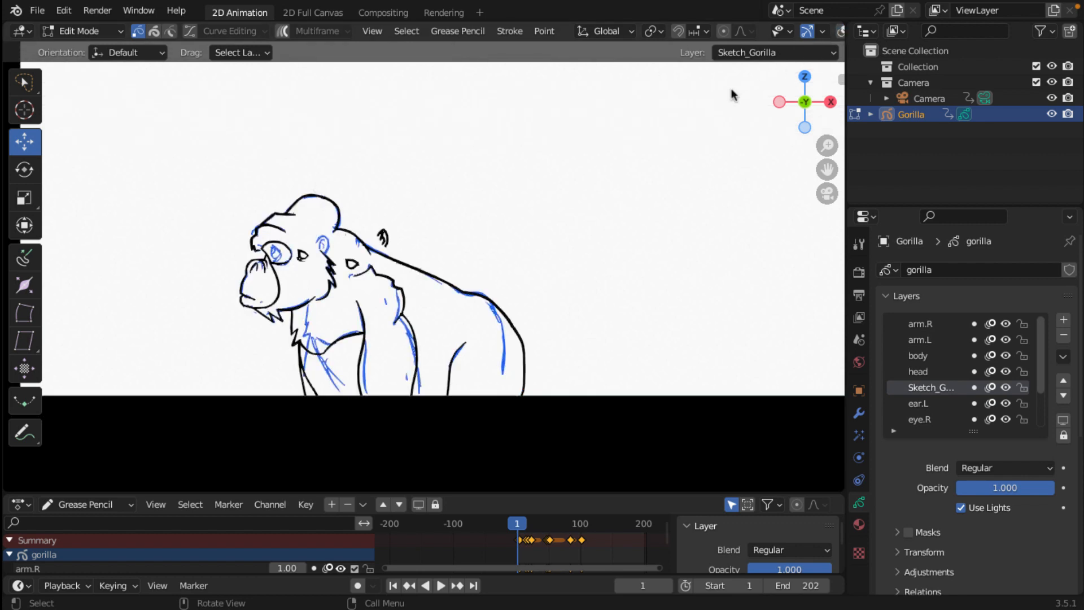
scroll(423, 253, "down", 1)
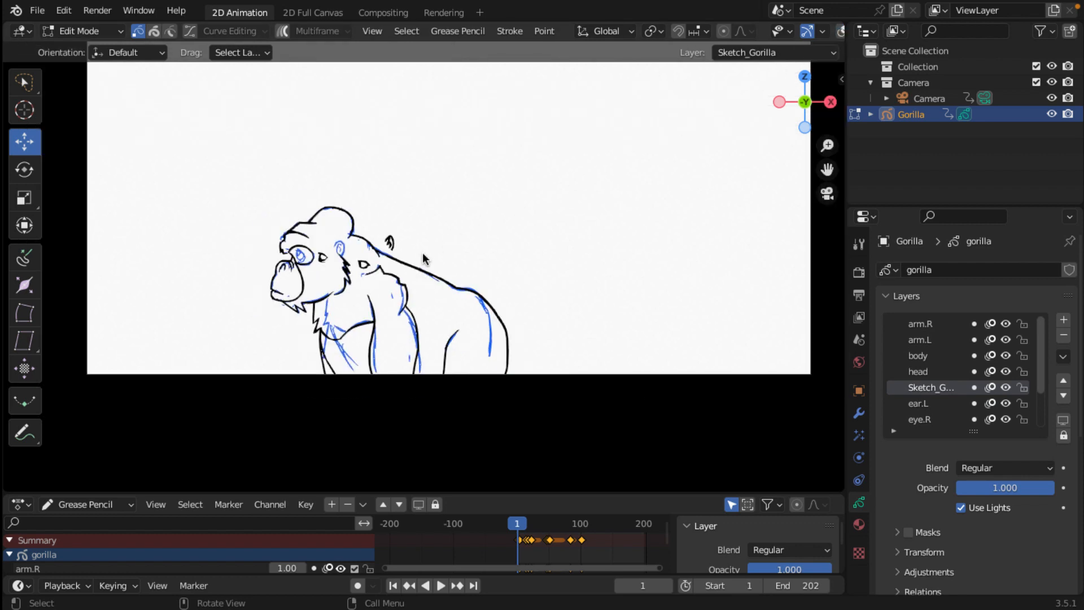
middle_click_drag(422, 253, 320, 289)
key("KP_0")
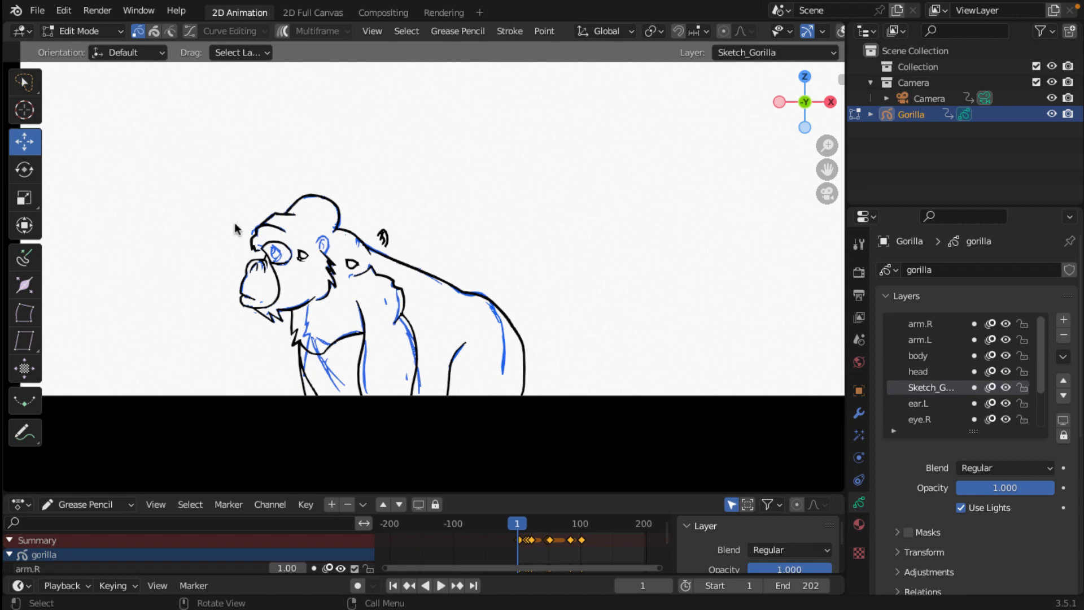
- Switch the gorilla from Edit Mode to Object Mode and set the playhead to frame 1
left_click(120, 31)
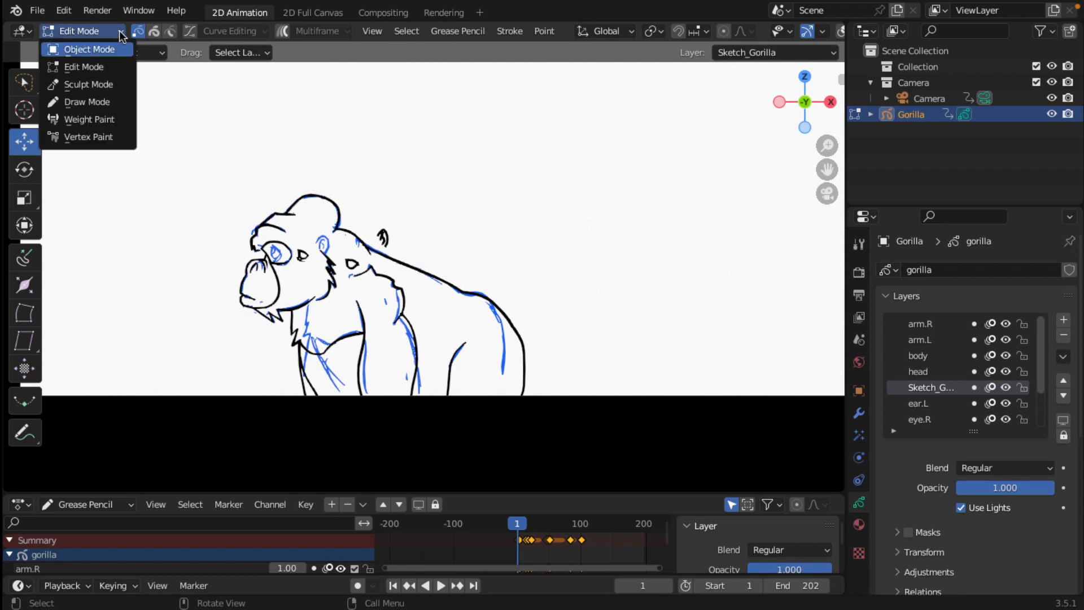
left_click(120, 31)
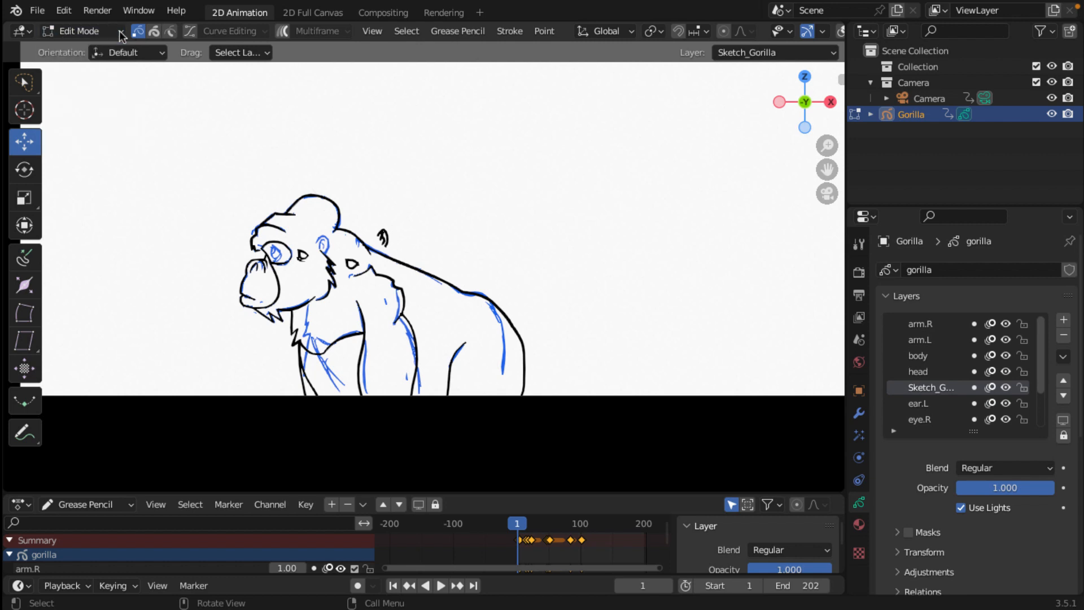
left_click(118, 32)
left_click(99, 55)
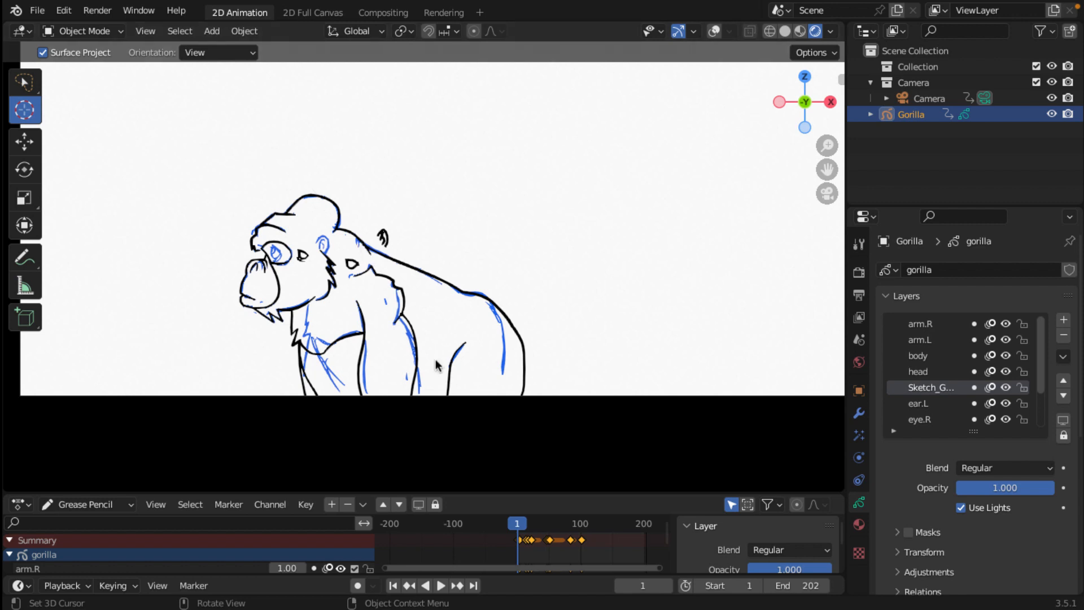
left_click(543, 523)
left_click_drag(542, 525, 524, 527)
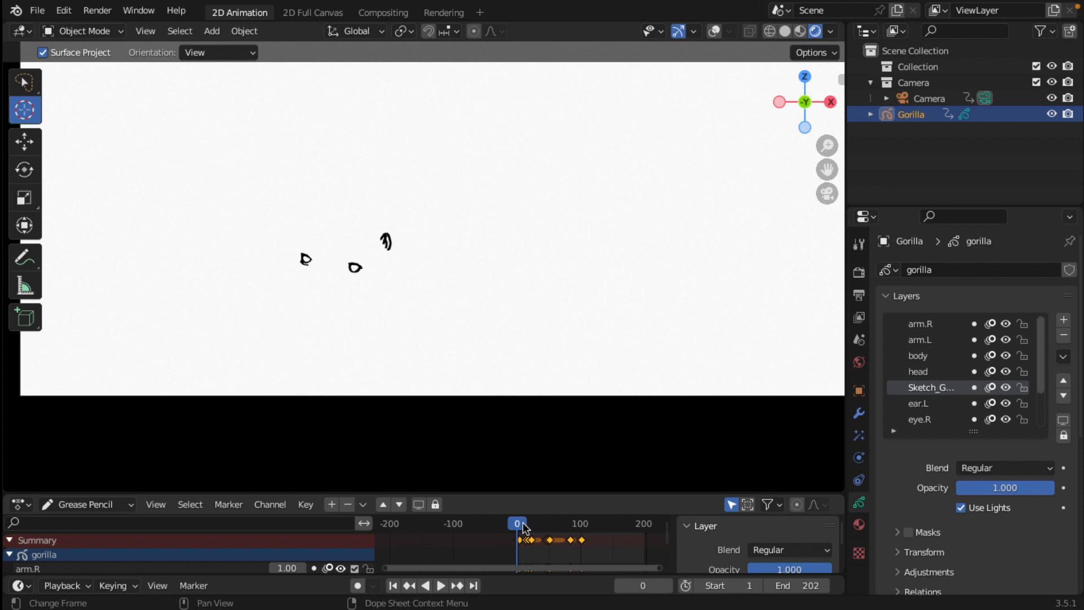
key("Right")
scroll(523, 526, "up", 1)
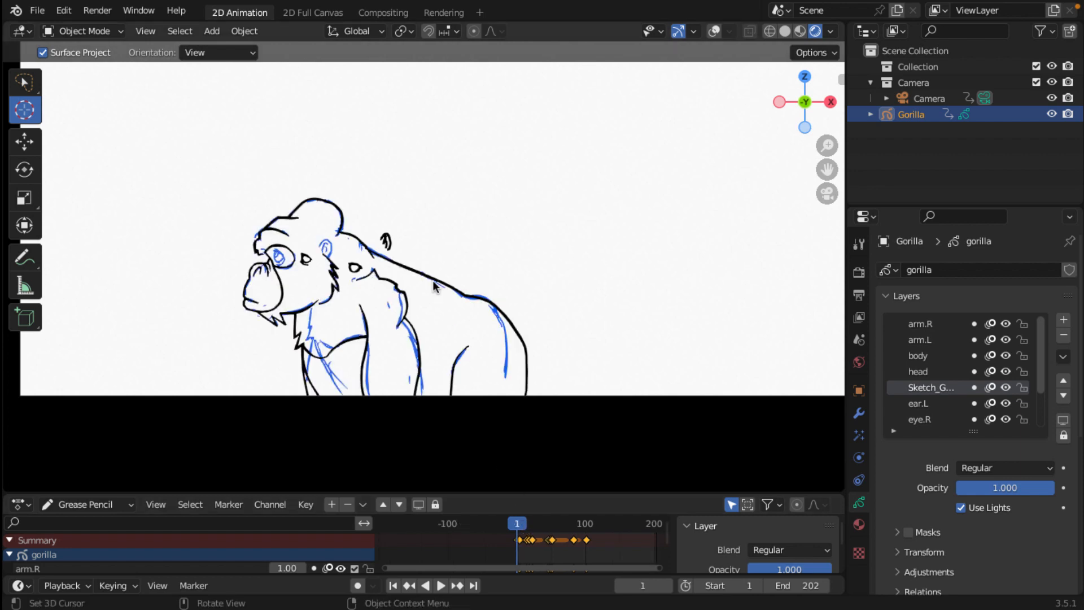
- Try moving the gorilla object along the X axis, and play the animation briefly from frame 1 to test the new position
left_click(25, 144)
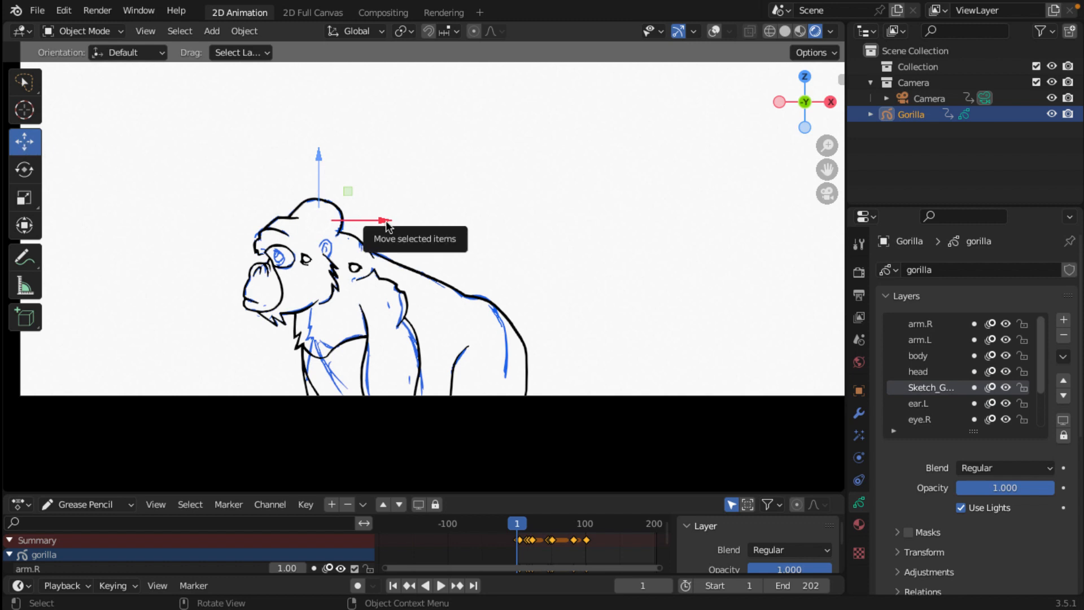
left_click_drag(393, 224, 463, 234)
left_click_drag(576, 251, 531, 250)
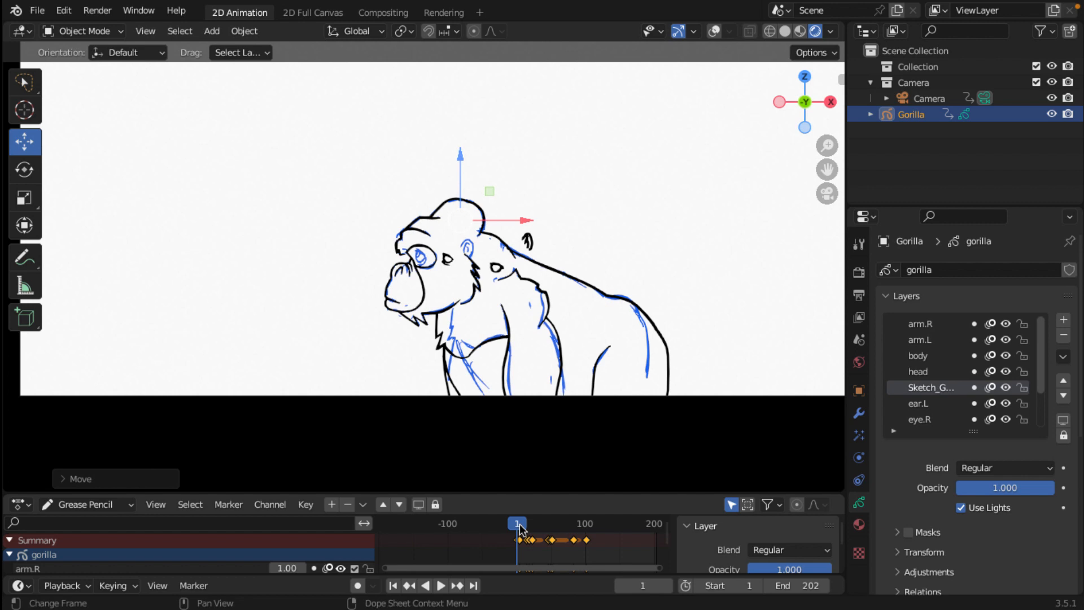
key("space")
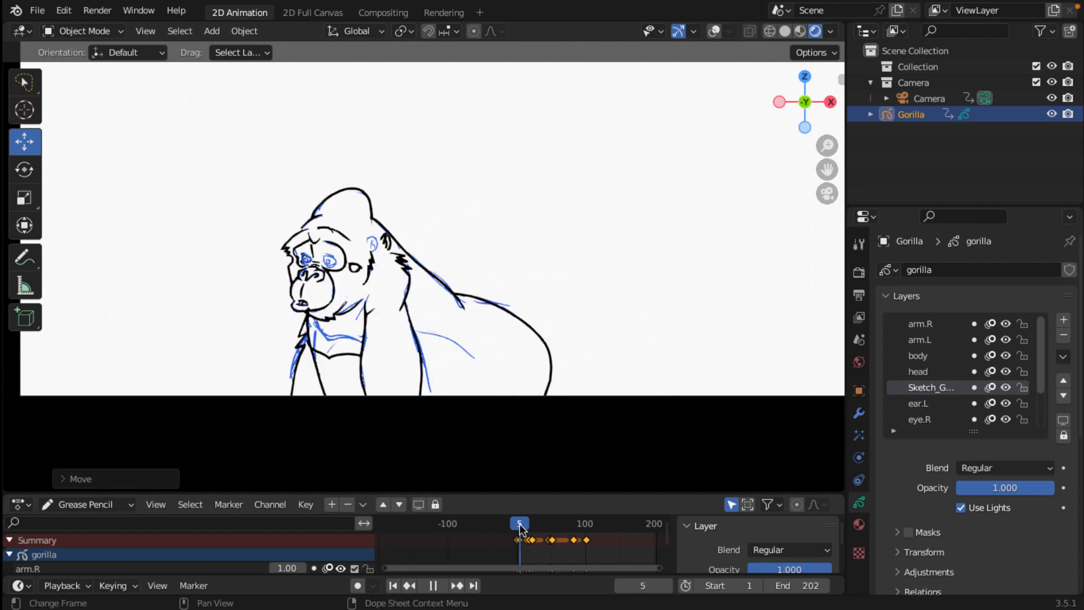
key("space")
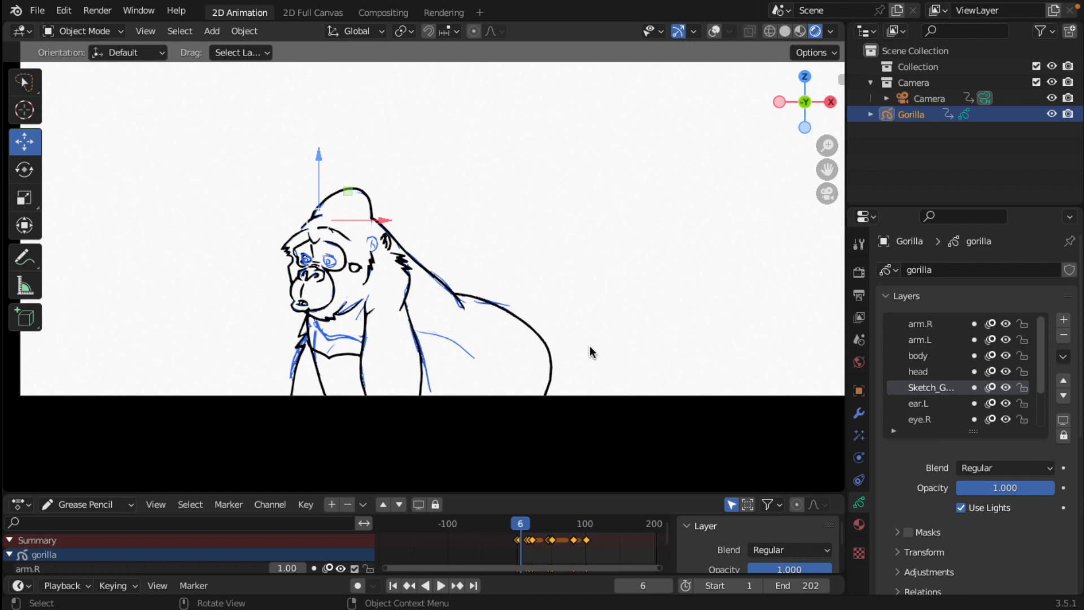
key("shift+Left")
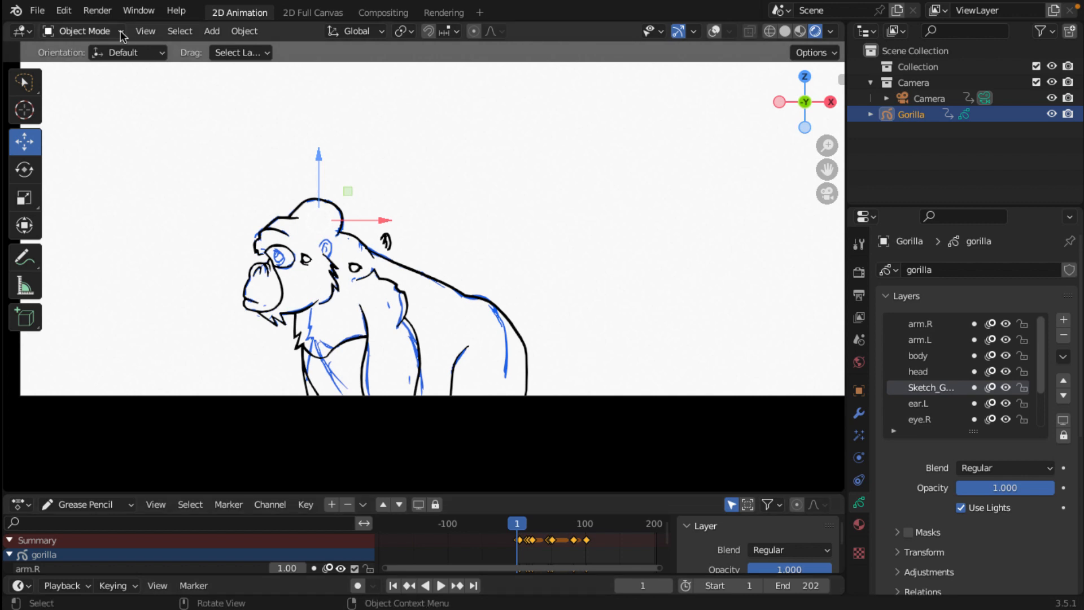
- Hide the viewport overlays and enlarge the Timeline area so that its keyframes can be seen
left_click(83, 31)
left_click(84, 71)
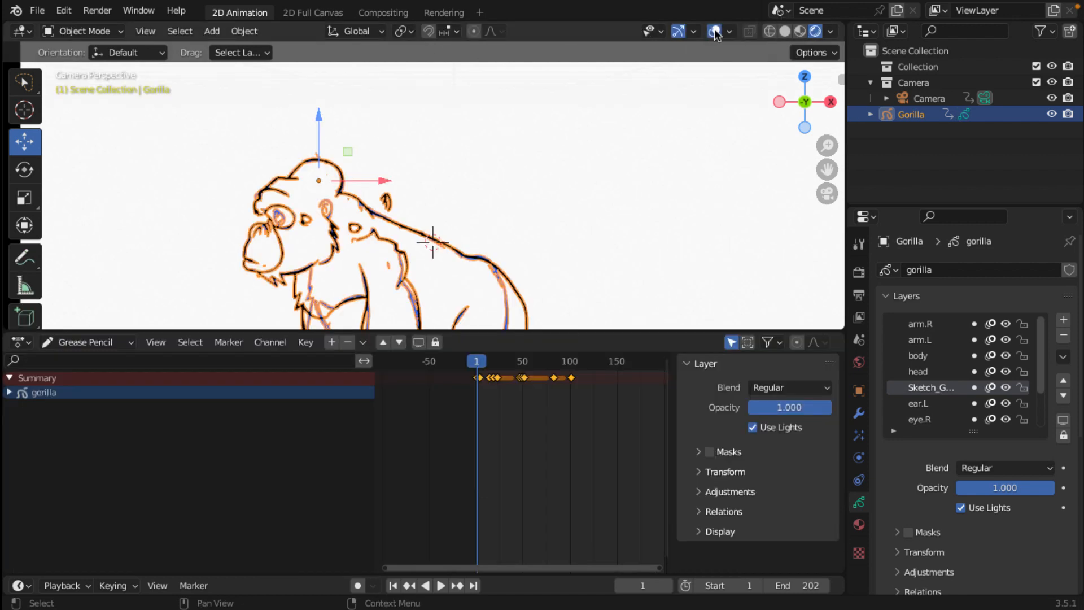
left_click(714, 32)
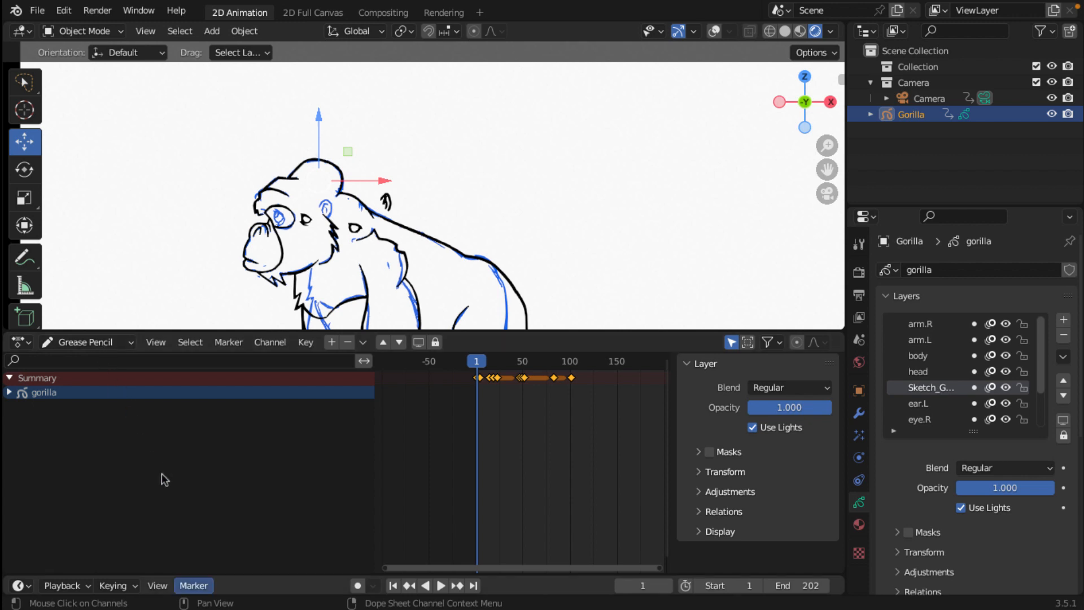
left_click_drag(212, 574, 226, 467)
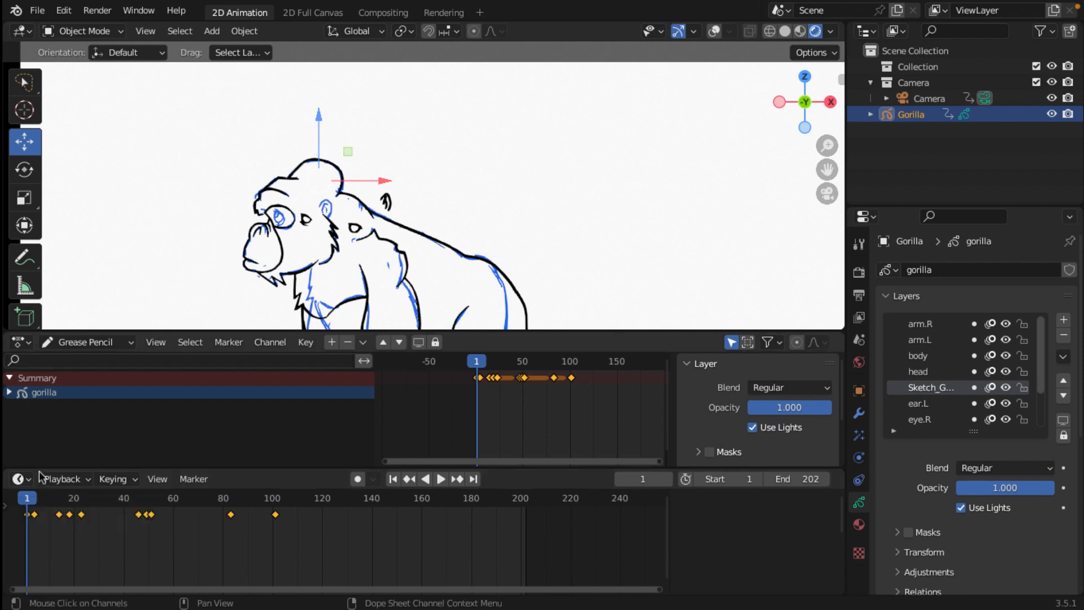
- Change the Dope Sheet area above the Timeline to the Graph Editor
left_click(23, 342)
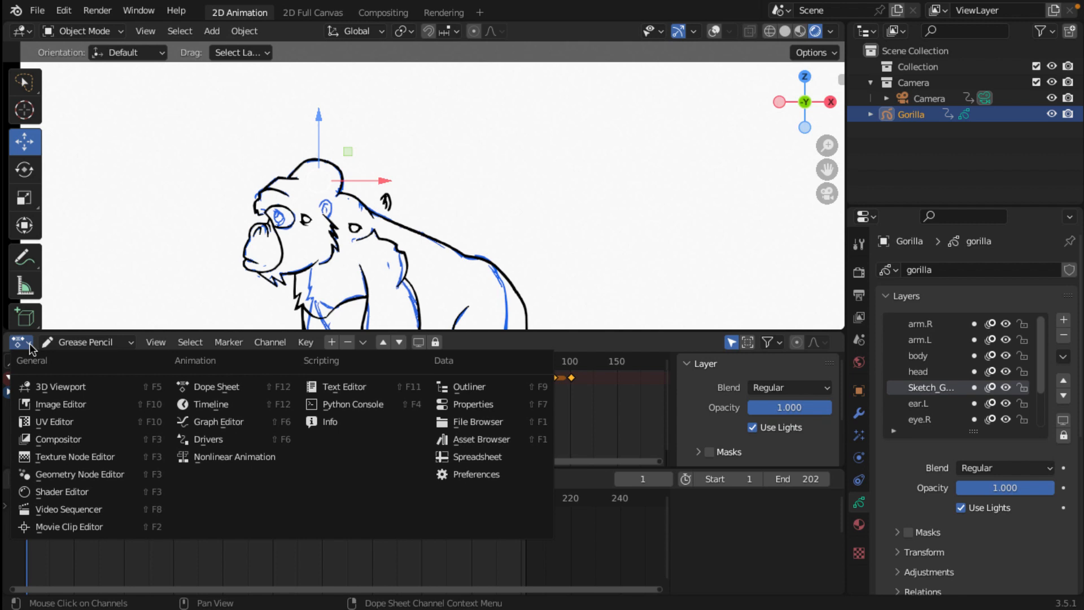
left_click(30, 344)
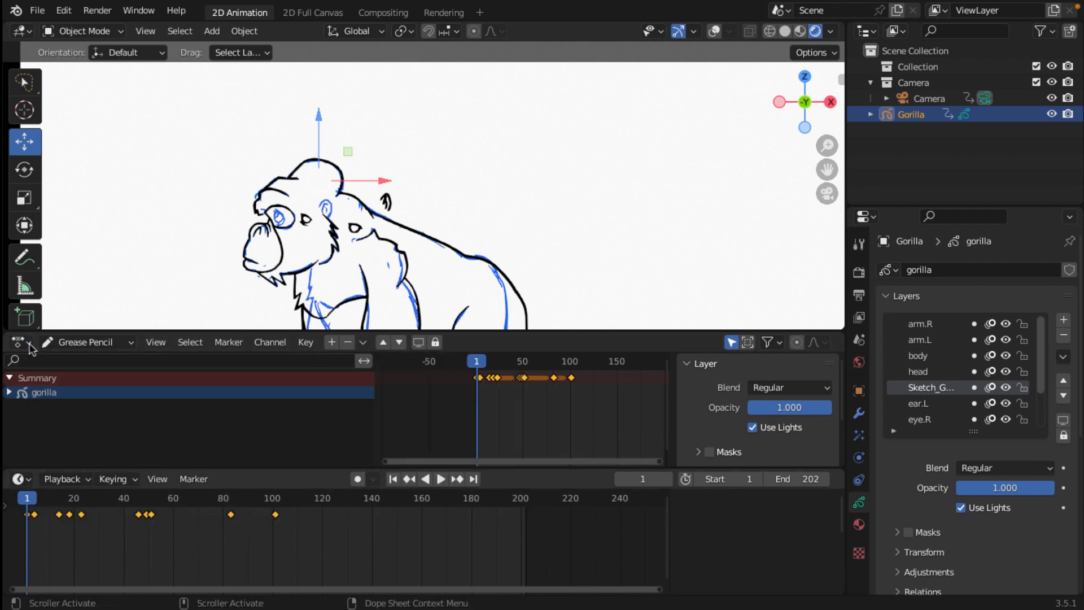
left_click(22, 342)
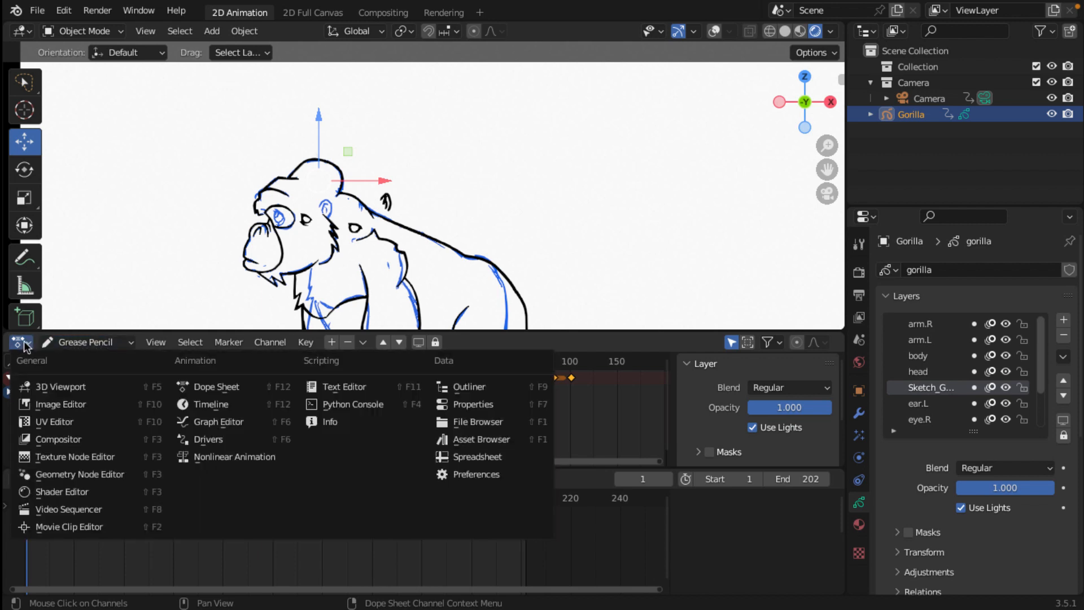
left_click(224, 421)
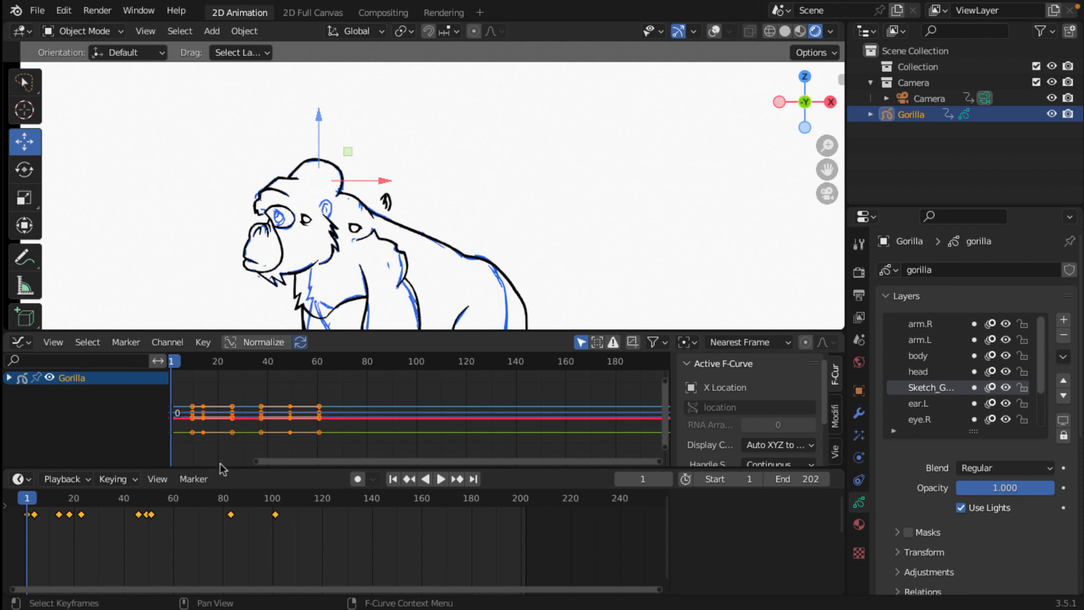
- Enlarge the Graph Editor and expand the Gorilla action's object transform channels
left_click_drag(222, 471, 206, 577)
scroll(207, 491, "down", 3)
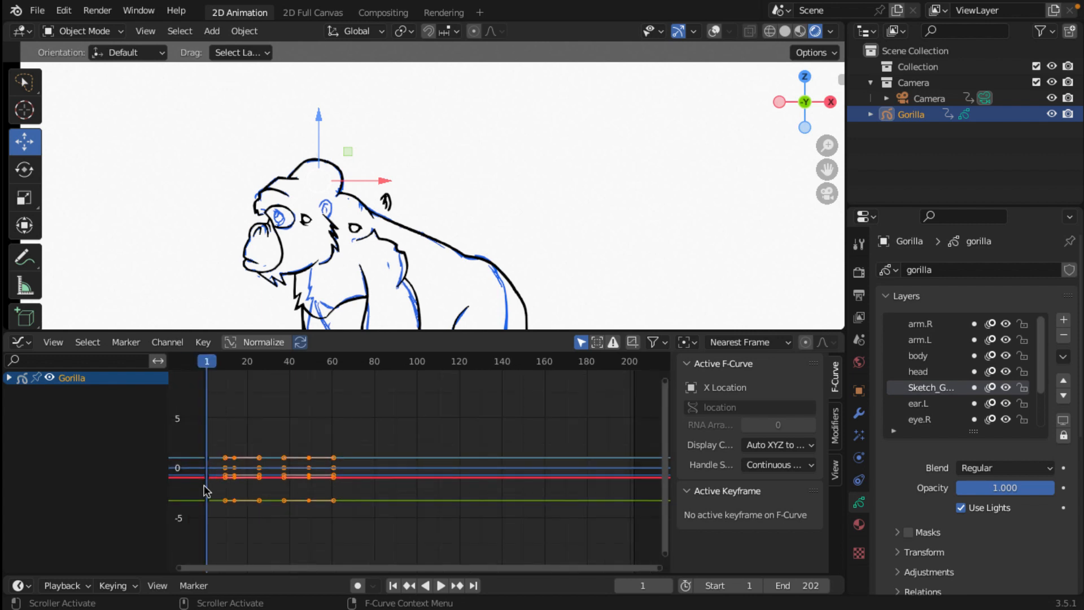
left_click(10, 378)
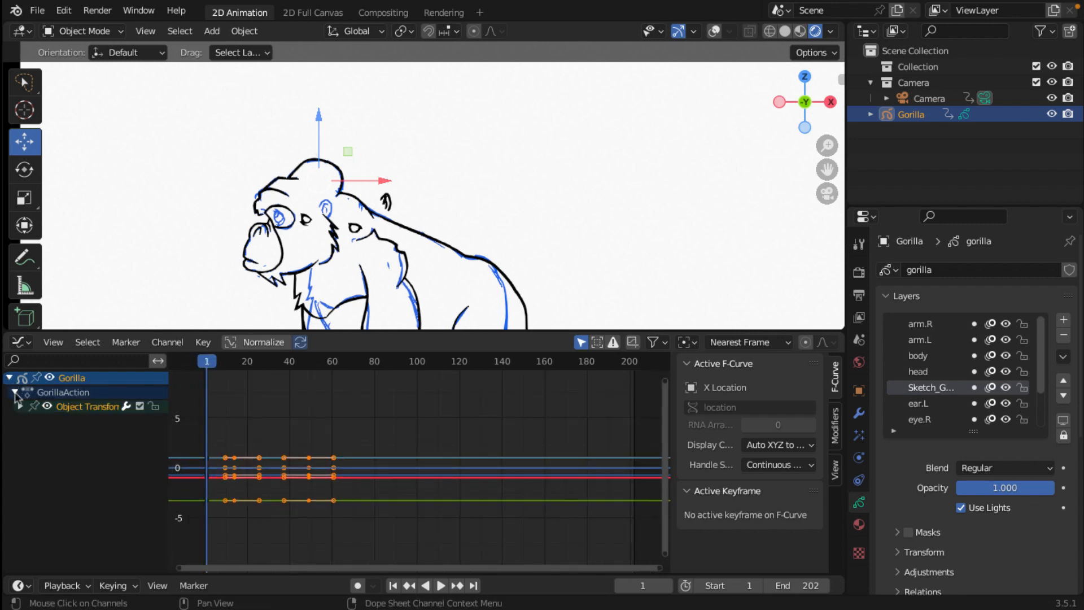
left_click(19, 406)
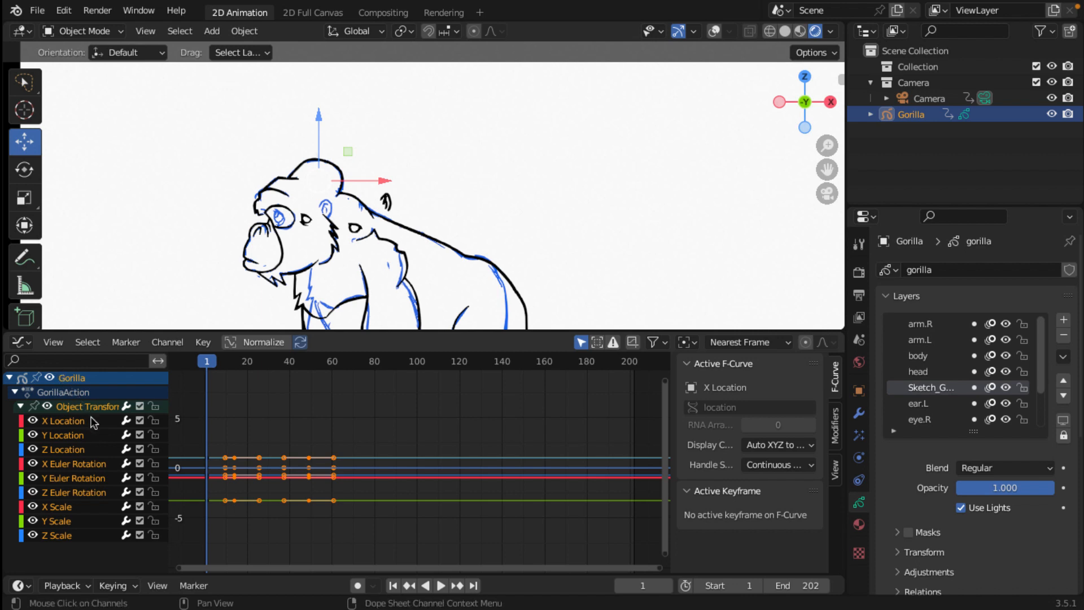
- Filter the Graph Editor channels by "x loc" to isolate the X Location curve
left_click(47, 360)
type("x")
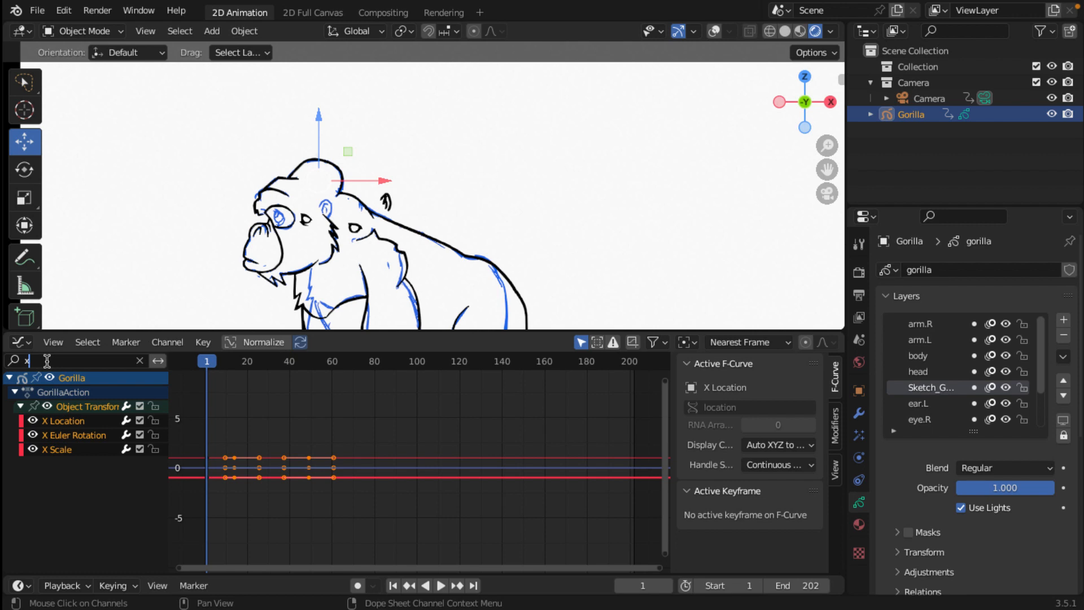
type(" l")
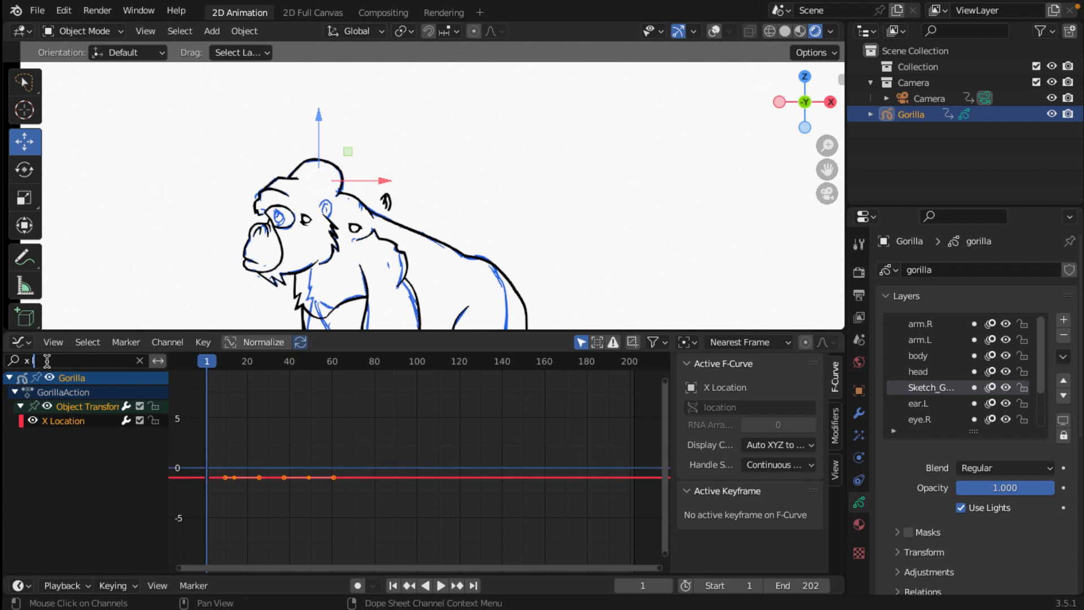
type("oc")
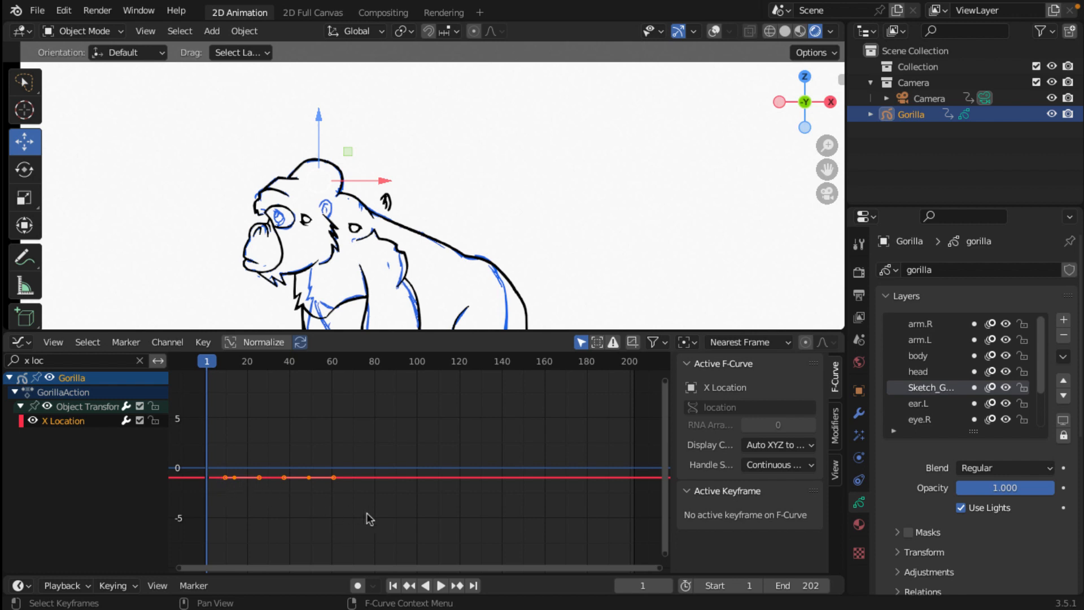
- Select all keyframes of the X Location curve and move them about 2 frames later and 0.89 higher in value
left_click(430, 529)
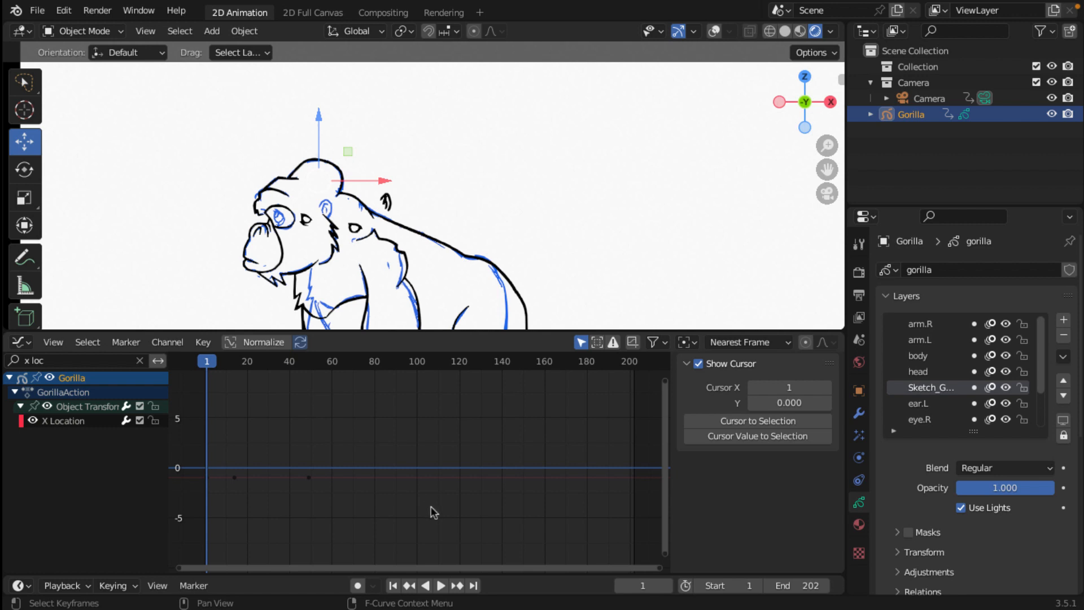
left_click_drag(455, 525, 180, 436)
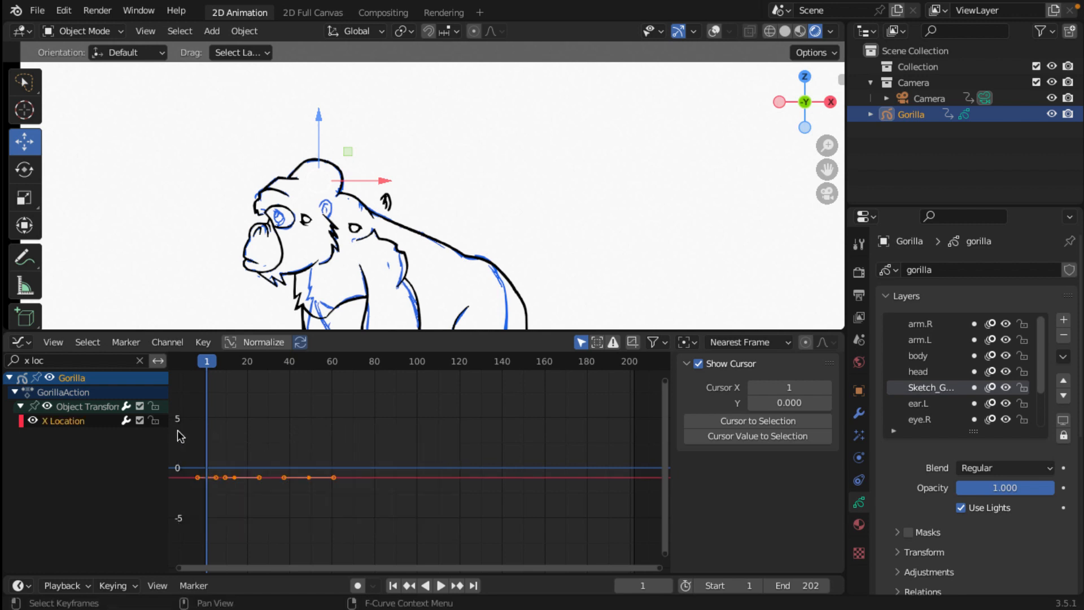
scroll(332, 508, "down", 4)
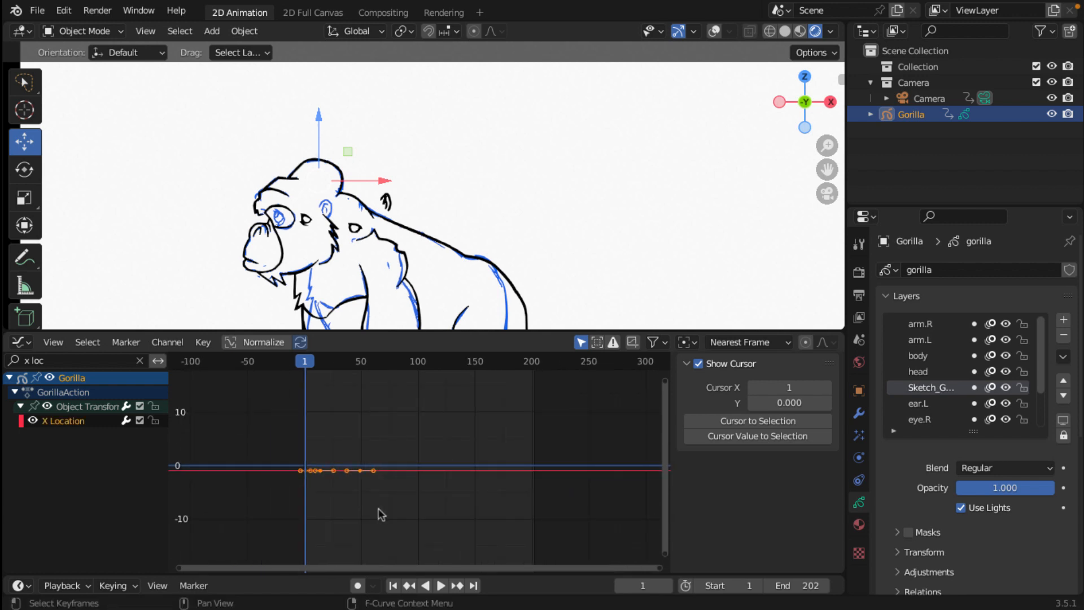
left_click_drag(482, 517, 235, 440)
key("g")
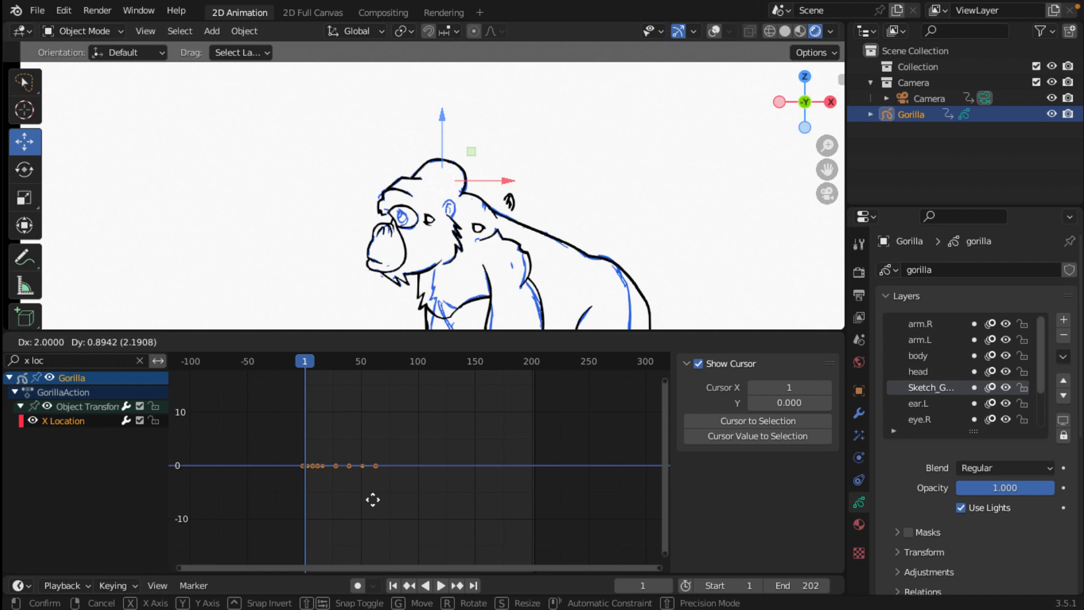
left_click(373, 501)
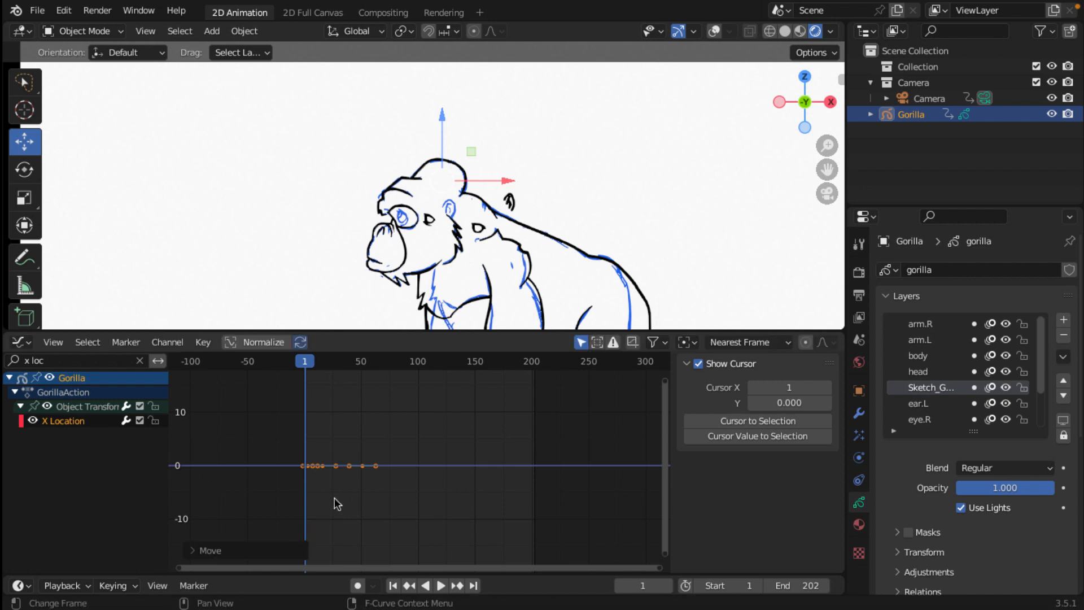
key("g")
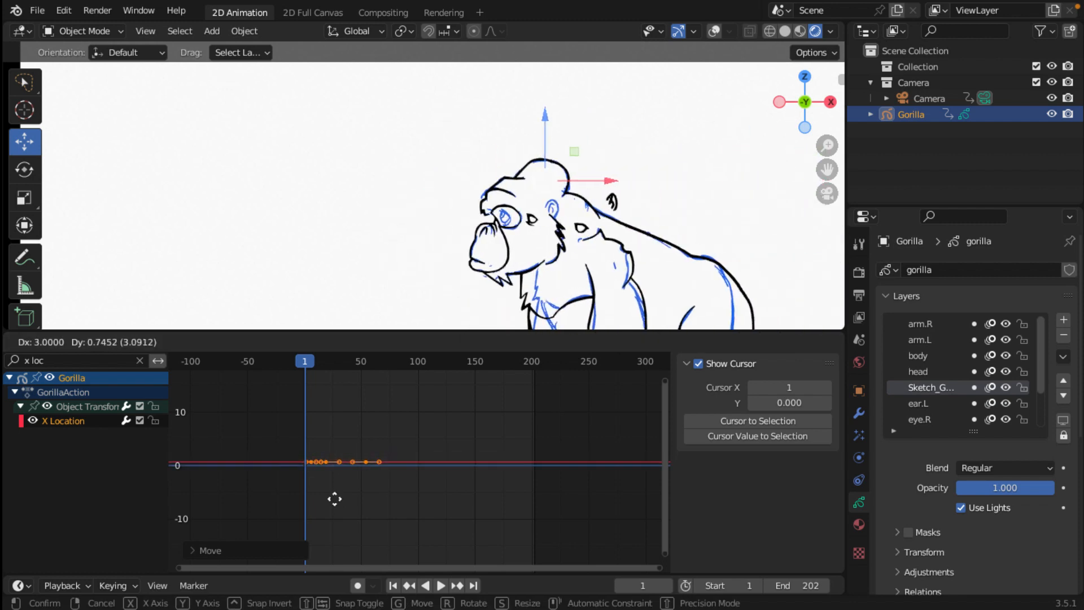
right_click(334, 499)
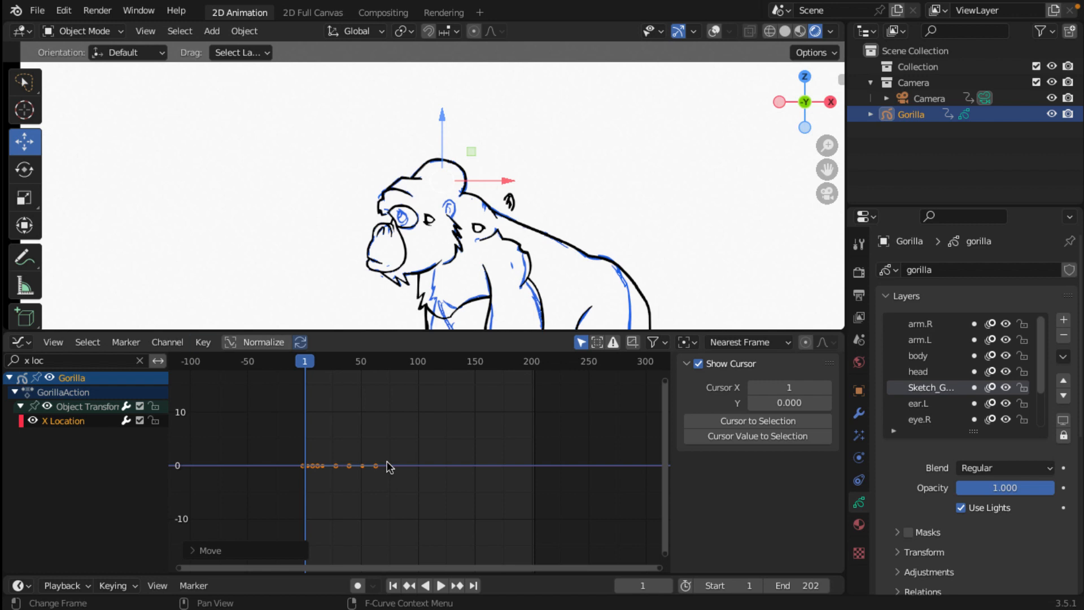
- Clear the channel filter, collapse the Gorilla channels, change the Graph Editor back to the Dope Sheet and enlarge the viewport above it
left_click(139, 360)
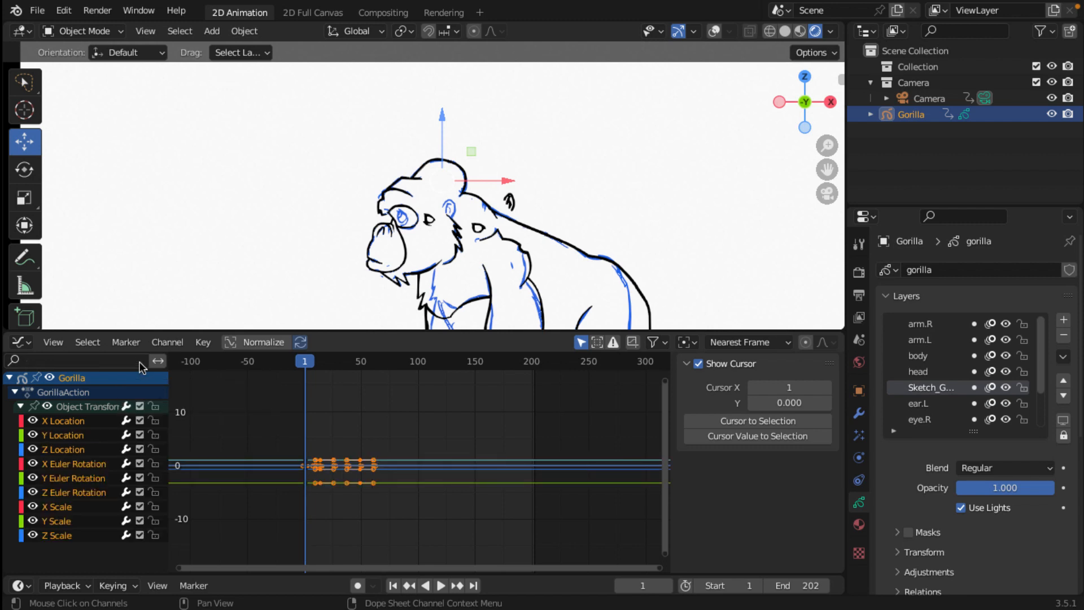
left_click(10, 378)
left_click(23, 342)
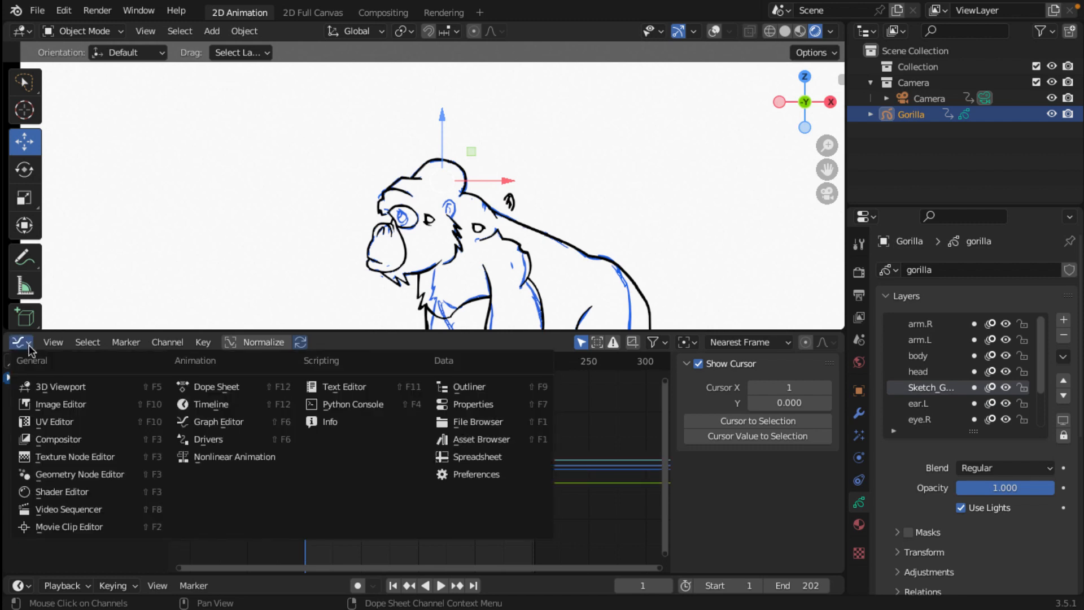
left_click(232, 391)
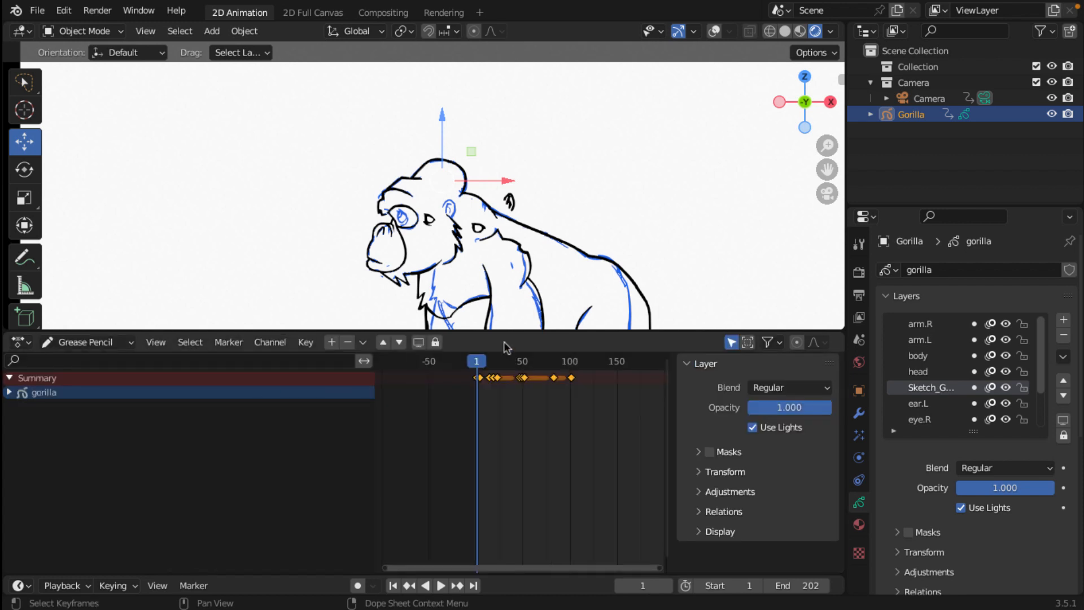
left_click_drag(568, 333, 550, 446)
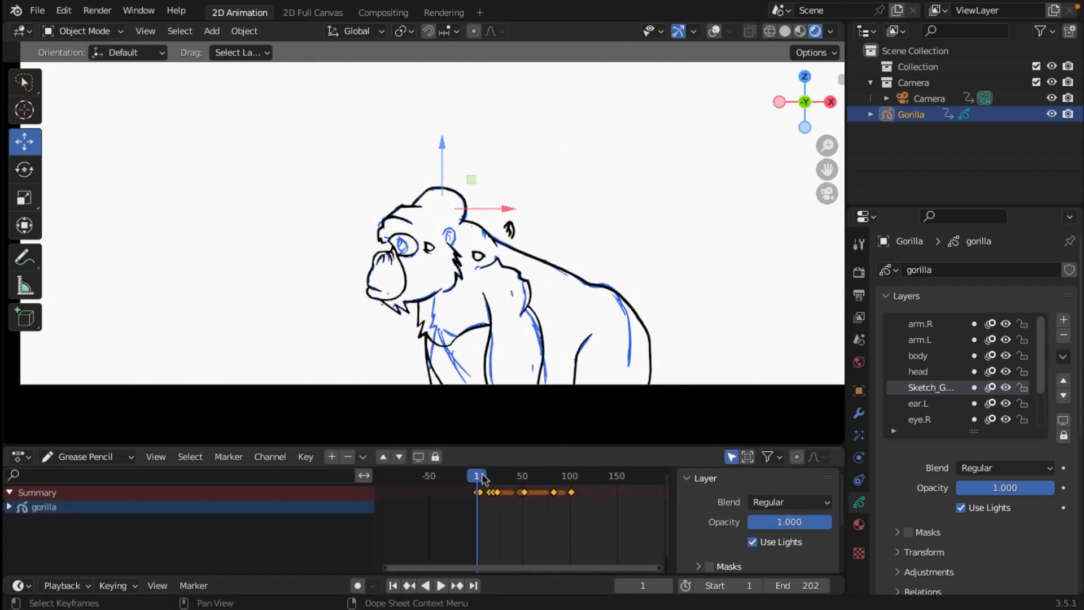
- Play the animation briefly to check the gorilla's new position, and set the playhead to frame 2
key("space")
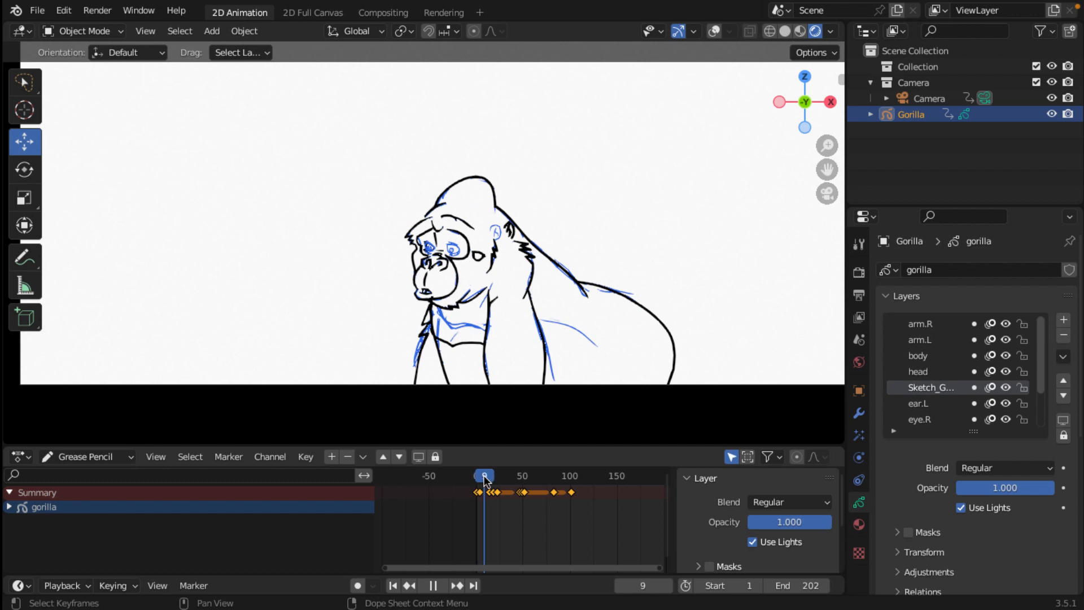
left_click_drag(489, 480, 478, 484)
key("space")
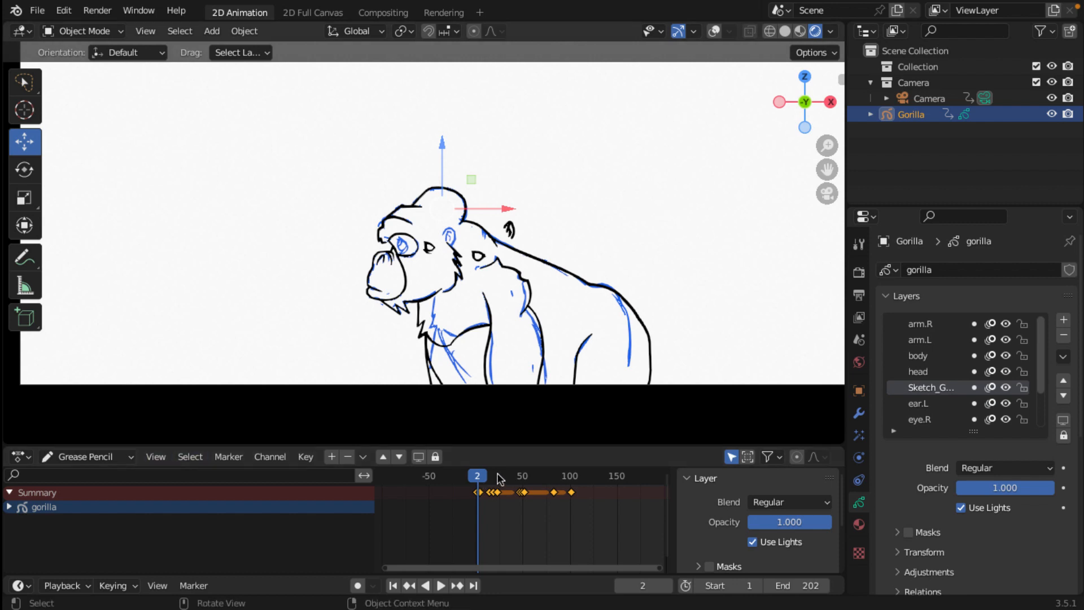
left_click(21, 457)
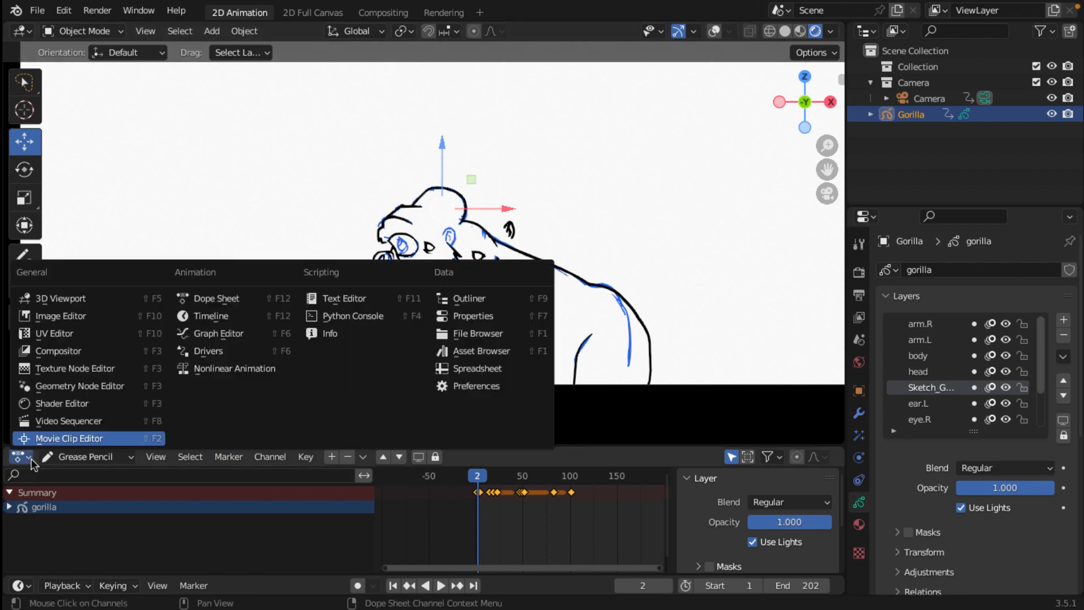
key("Escape")
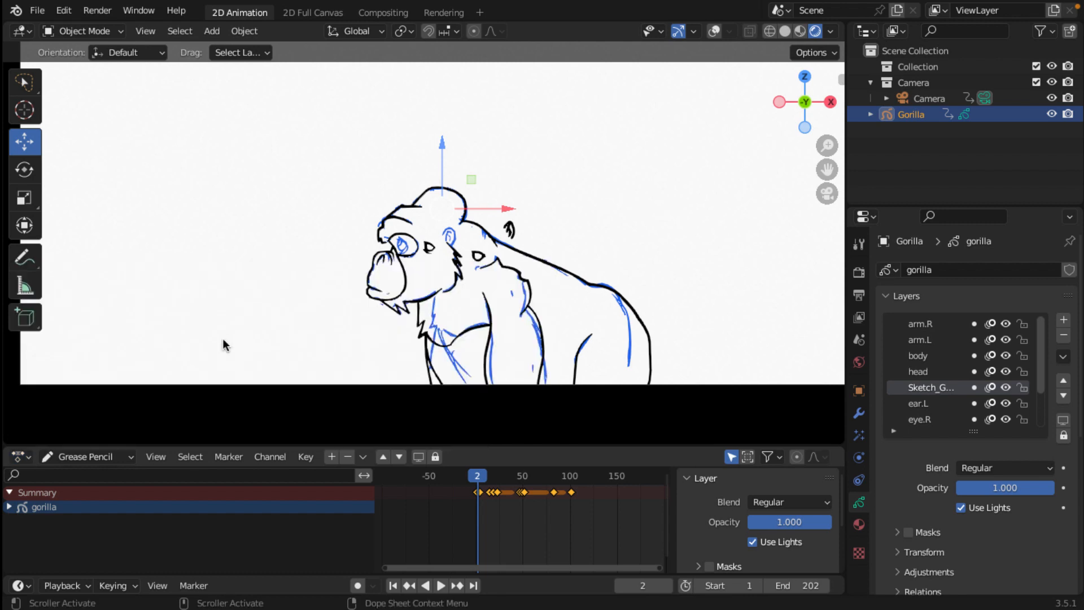
- Inspect the gorilla strokes from the side and from above during brief playback, and return to the camera view
scroll(546, 345, "down", 3)
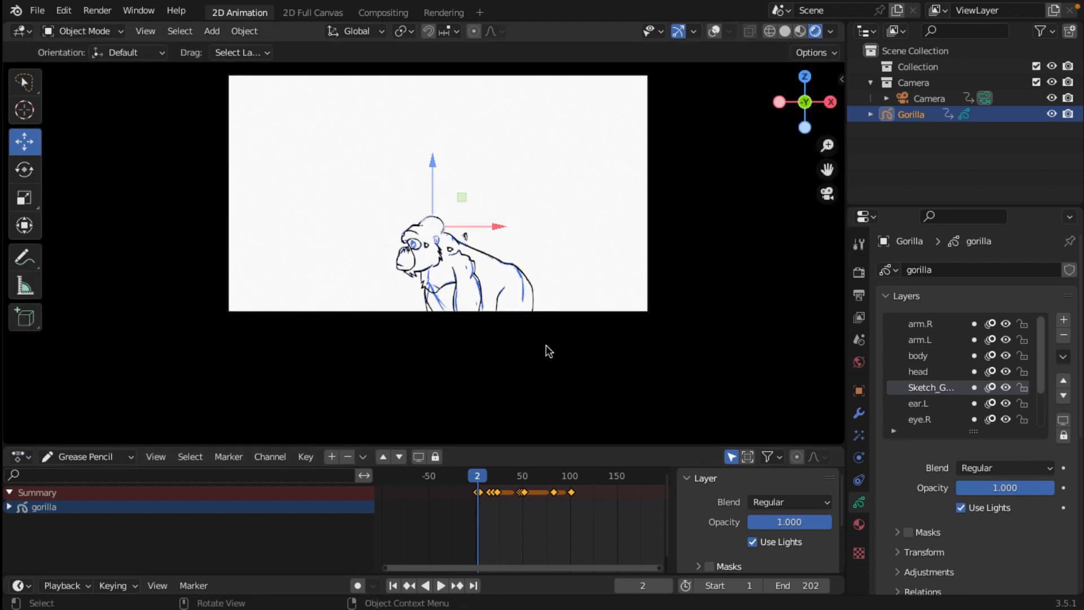
middle_click_drag(546, 345, 451, 330)
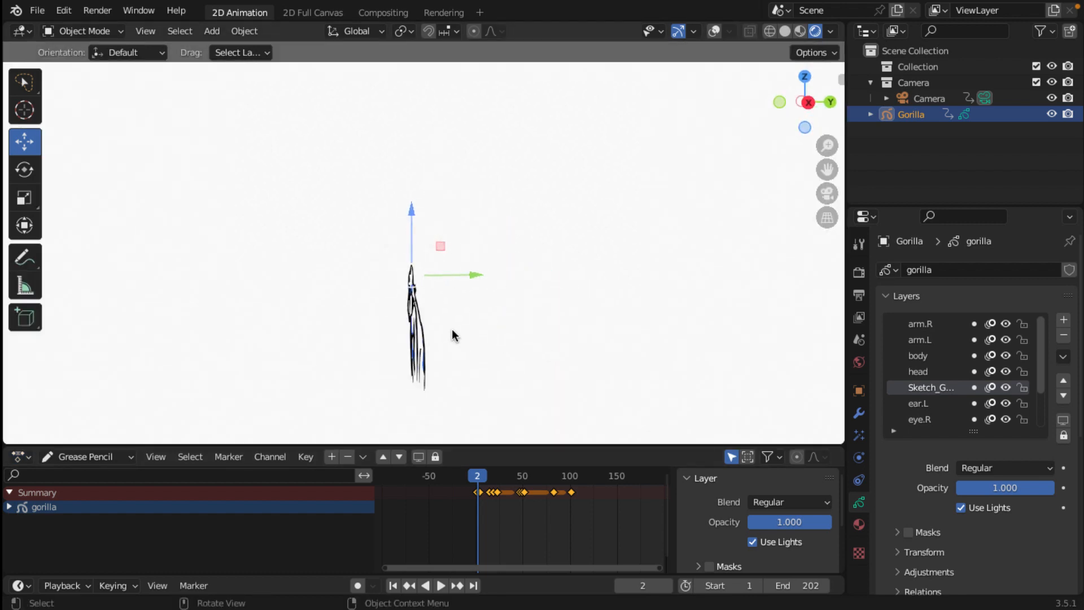
key("KP_7")
key("space")
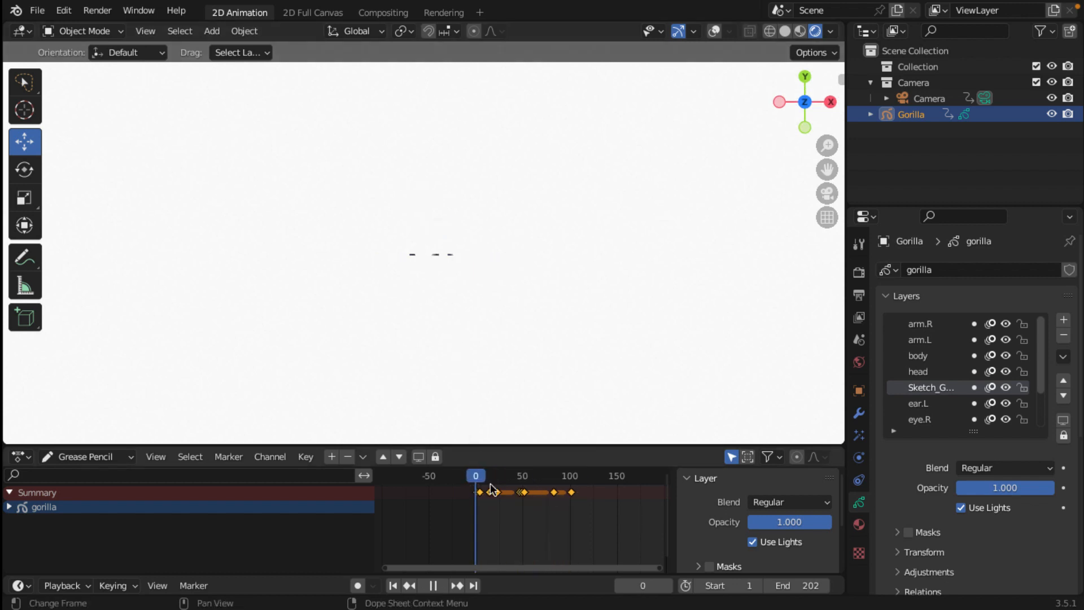
left_click_drag(482, 486, 476, 483)
key("space")
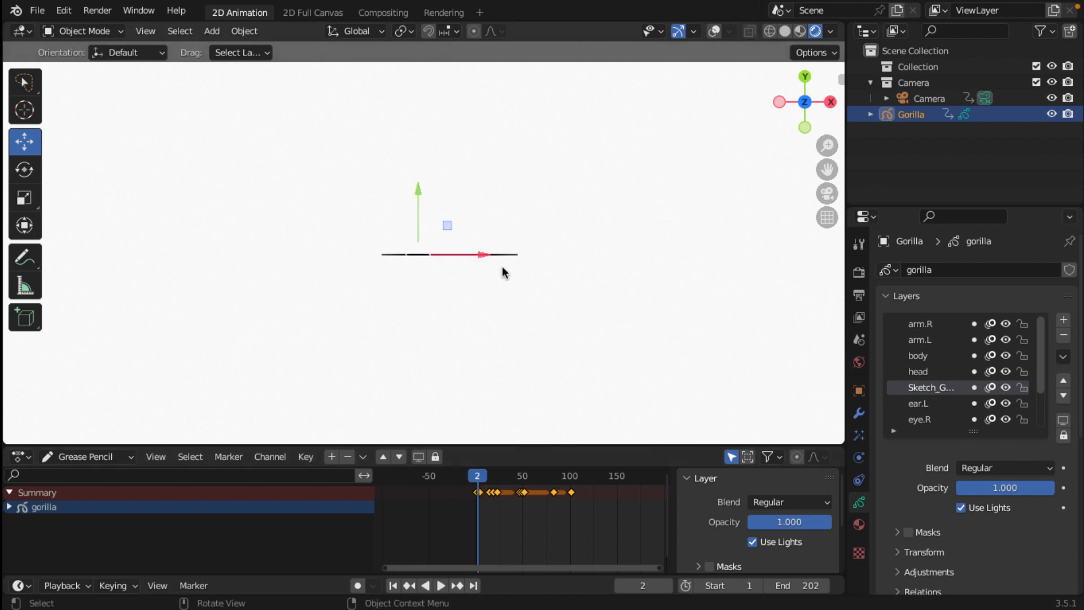
key("KP_0")
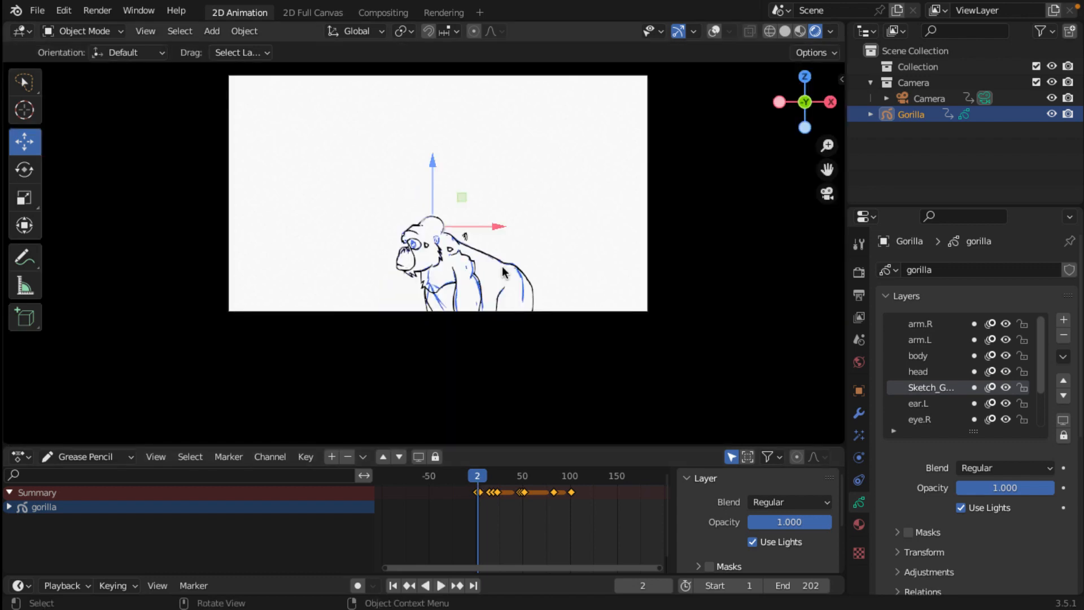
key("Home")
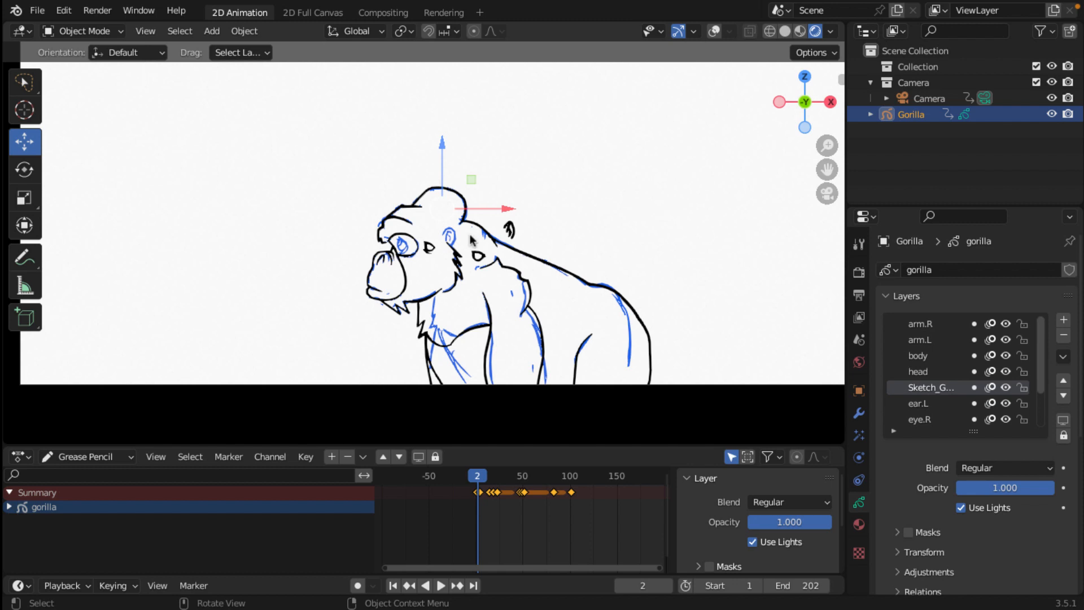
left_click(38, 13)
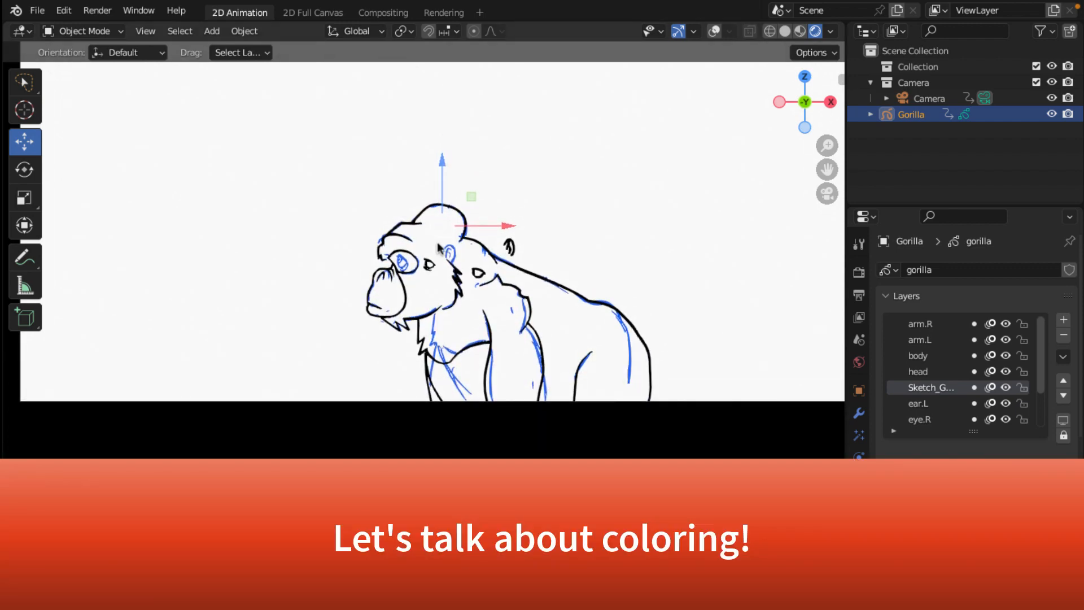
- Hide the Sketch_Gorilla layer and widen the Properties area so that the full layer names can be read
left_click(1006, 388)
scroll(474, 308, "up", 2)
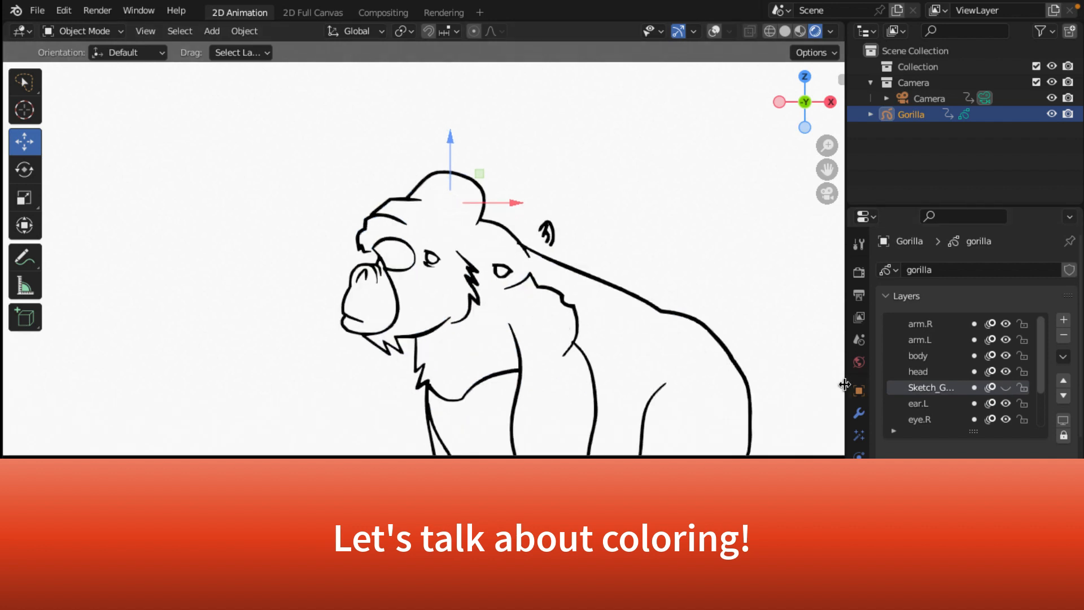
left_click_drag(846, 384, 665, 376)
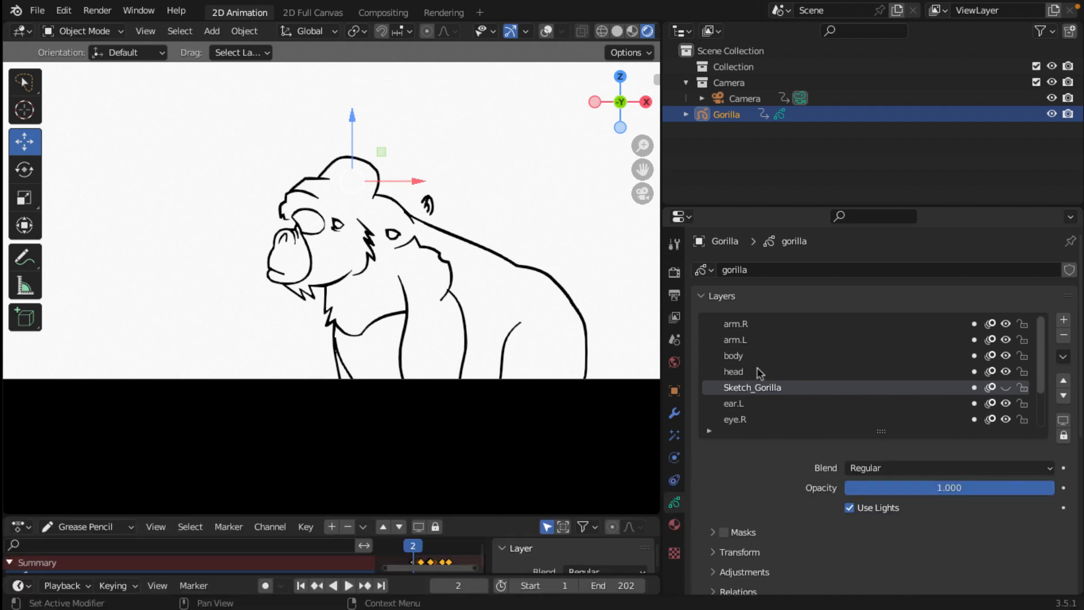
- Hide the ear.L, eye.R, eye.L, nose and ear.R layers of the gorilla
left_click(1005, 403)
left_click(1005, 419)
scroll(956, 387, "down", 3)
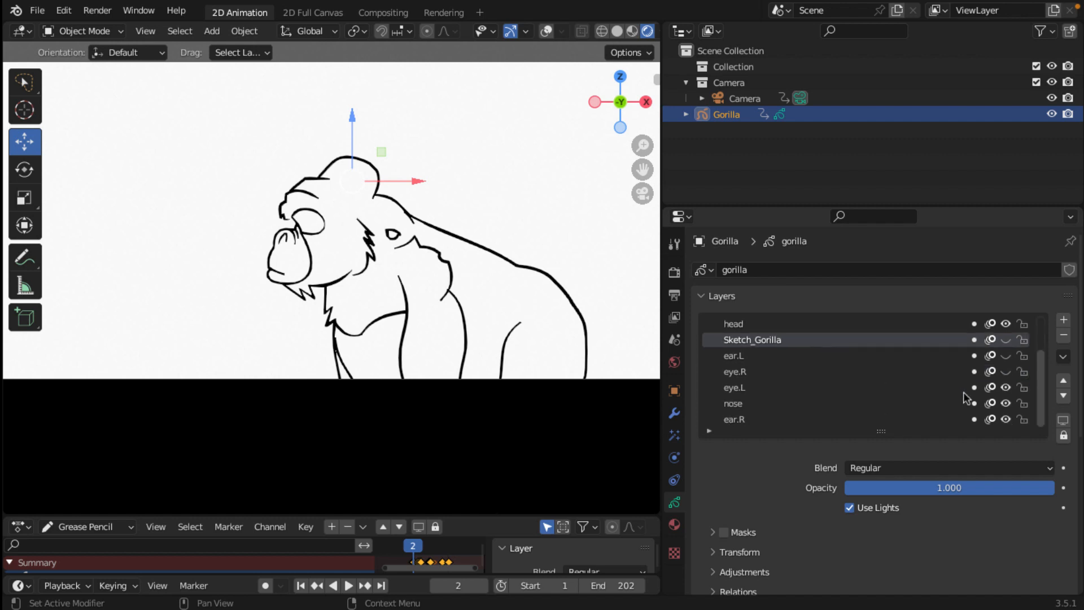
left_click(1007, 390)
left_click(1005, 403)
scroll(858, 402, "up", 3)
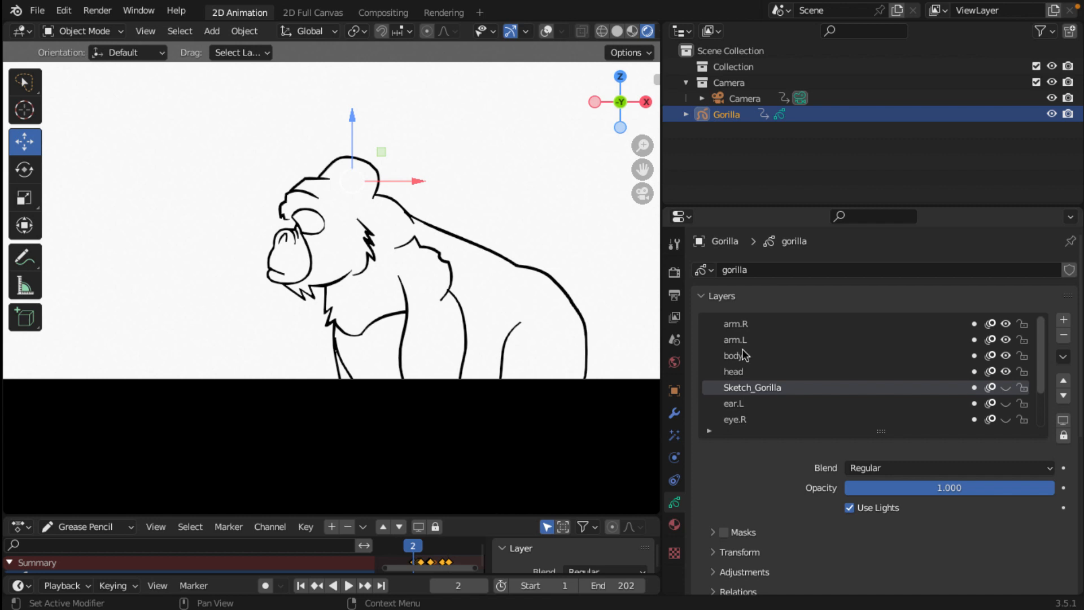
scroll(994, 405, "down", 3)
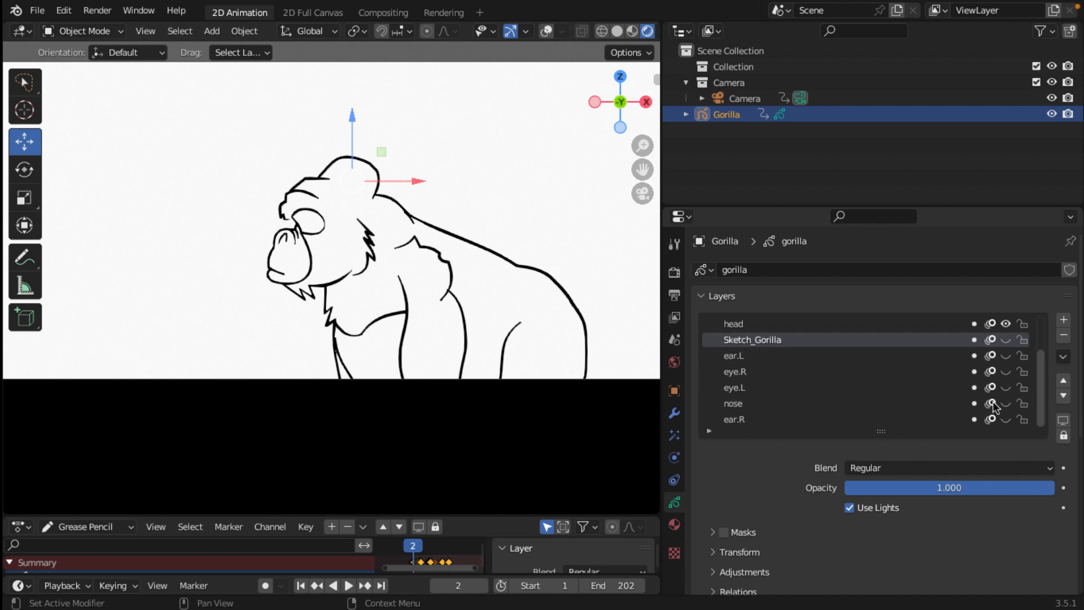
scroll(995, 405, "up", 3)
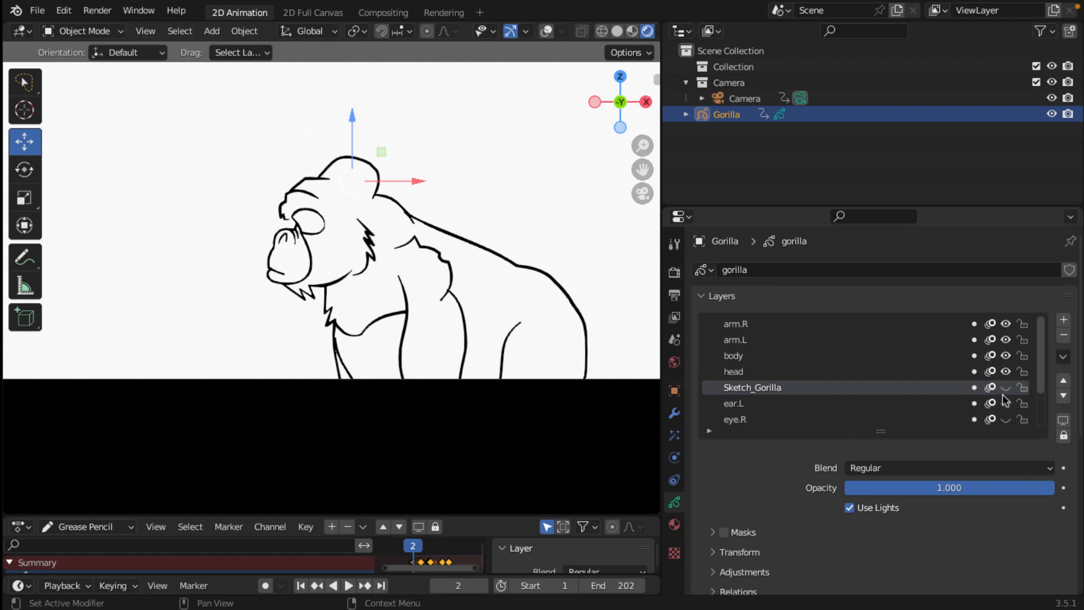
- Lock the Sketch_Gorilla, ear.L, eye.R, eye.L, nose and ear.R layers against editing
left_click_drag(1022, 387, 1028, 434)
scroll(1024, 388, "down", 2)
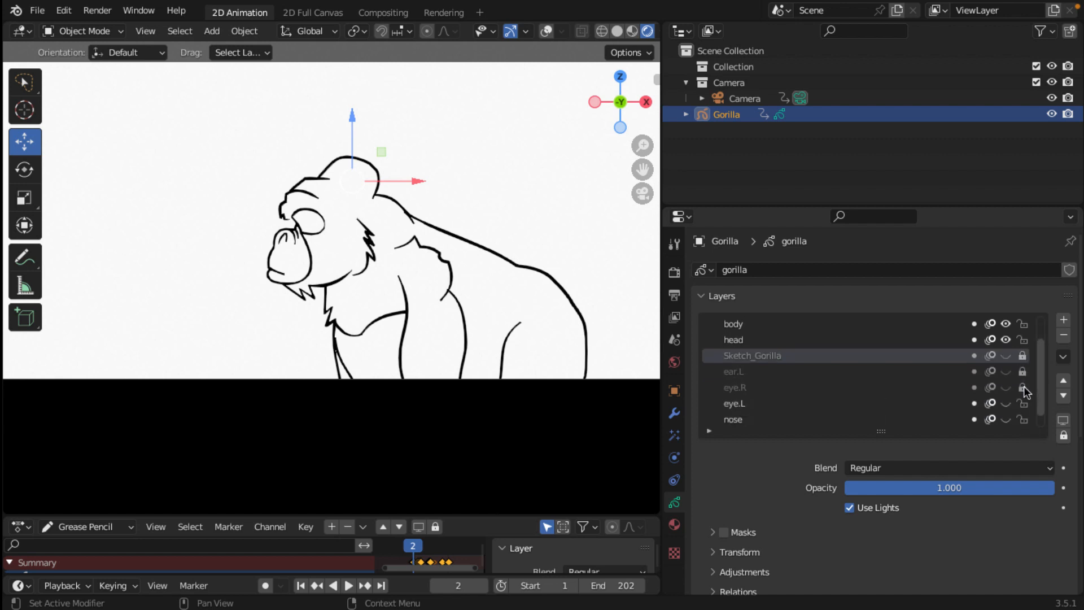
scroll(1025, 389, "down", 1)
left_click_drag(1022, 388, 1028, 438)
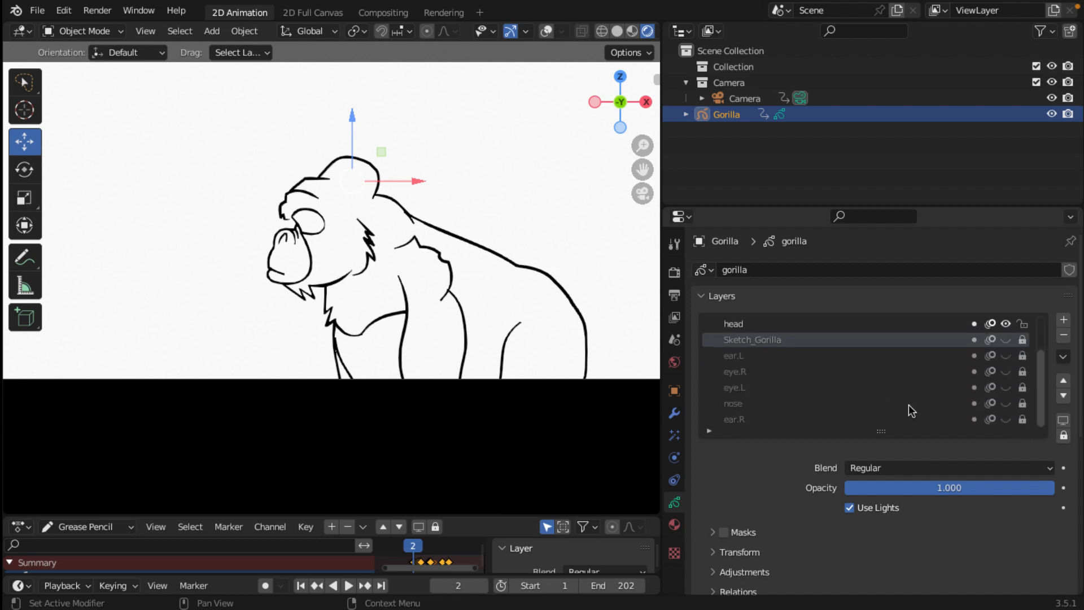
scroll(912, 411, "up", 3)
scroll(912, 411, "down", 3)
scroll(913, 389, "up", 3)
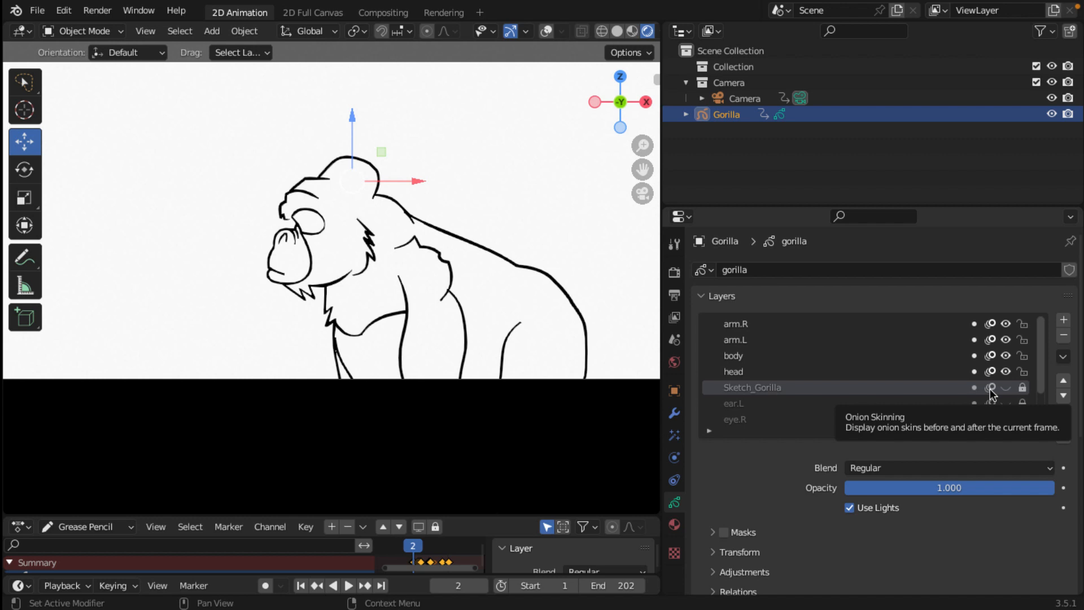
- Turn off onion skinning for the locked layers from Sketch_Gorilla down to ear.R
left_click_drag(992, 391, 992, 426)
scroll(992, 420, "down", 3)
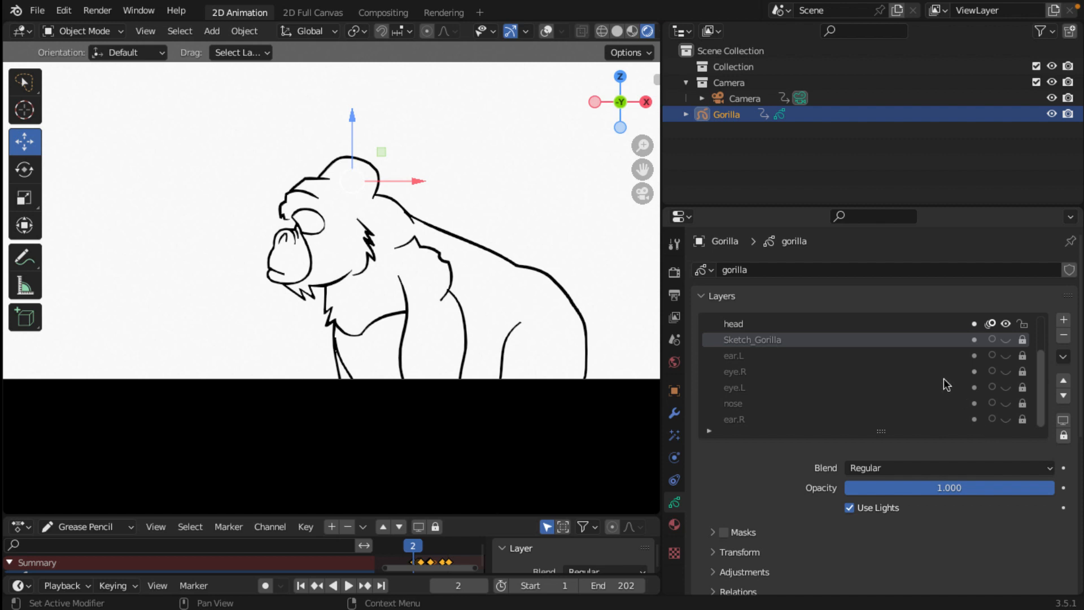
scroll(943, 379, "up", 3)
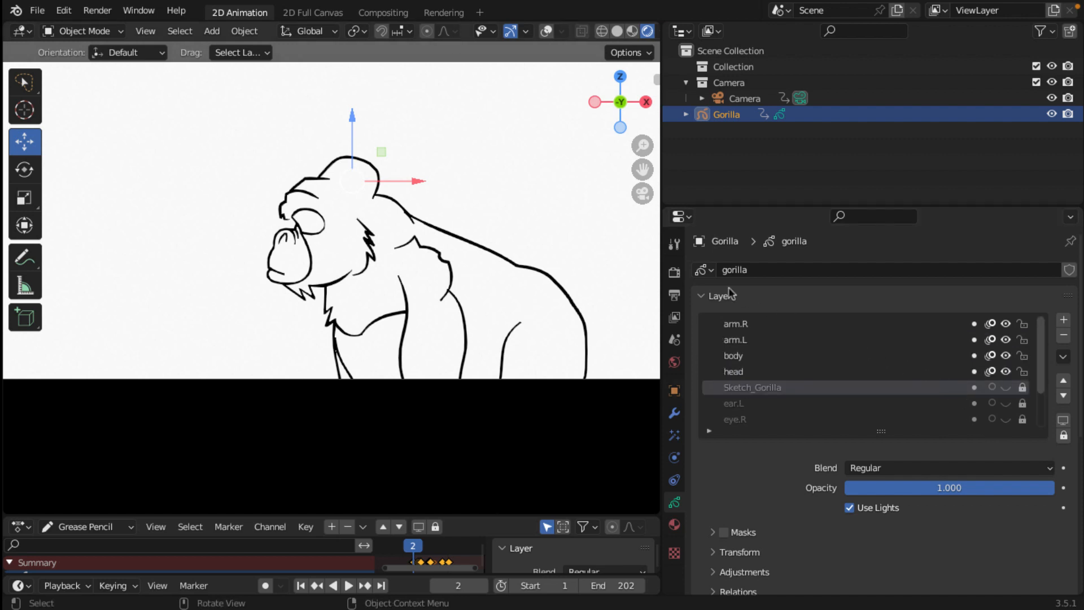
- Narrow the Properties area to enlarge the viewport, and frame the whole visible gorilla in the camera view
left_click_drag(661, 260, 908, 296)
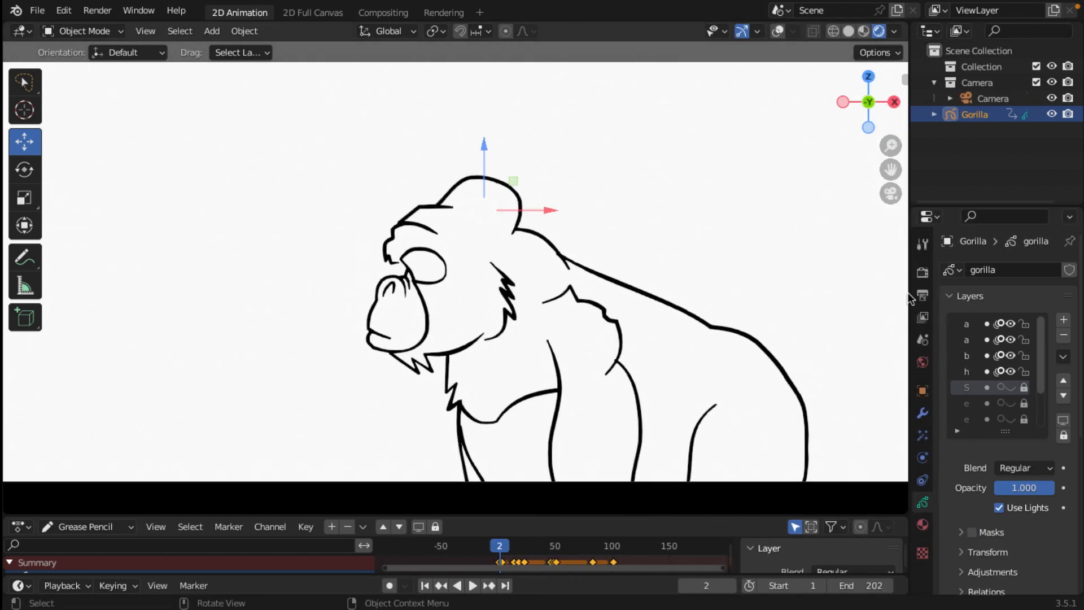
mouse_move(749, 383)
middle_mouse_down("shift")
mouse_move(698, 328)
mouse_move(597, 340)
middle_mouse_up("shift")
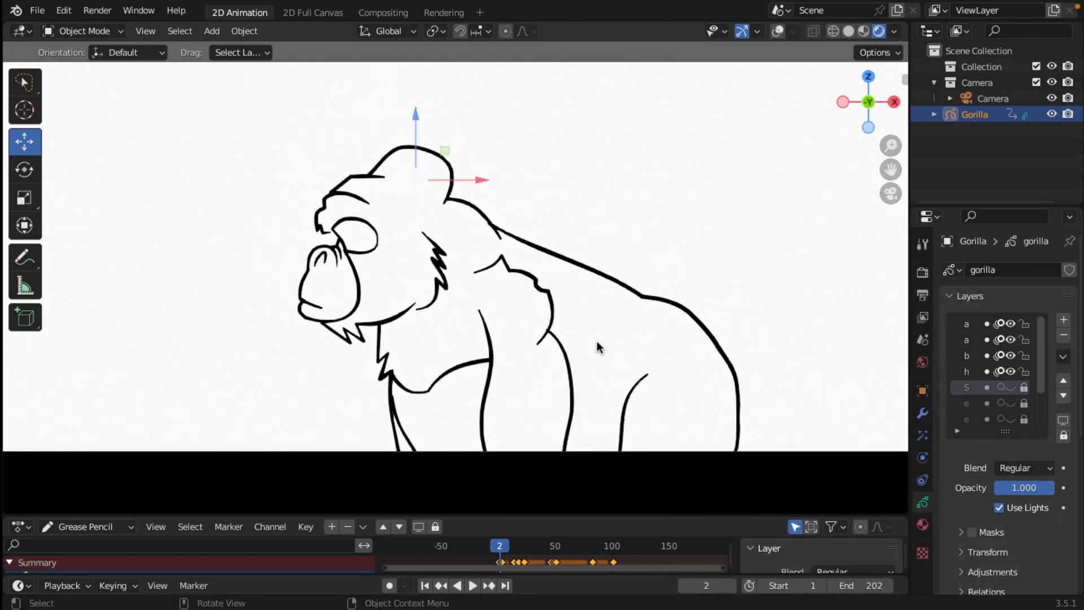
scroll(598, 341, "down", 3)
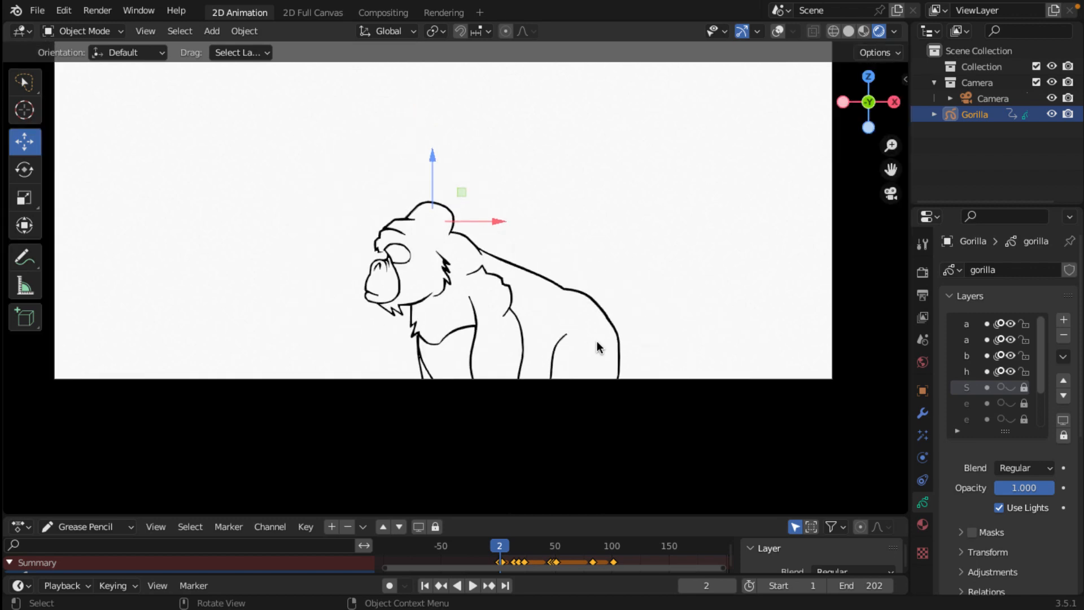
left_click(37, 10)
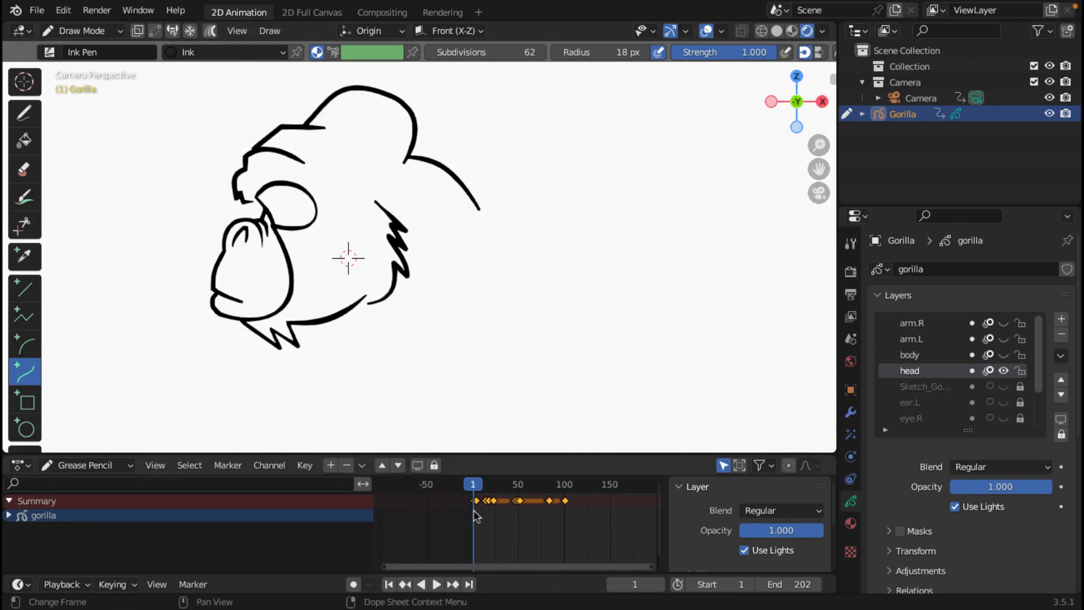
- Step through the head layer's keyframes up to frame 101 and back to frame 4 to examine each head drawing
scroll(473, 516, "up", 3)
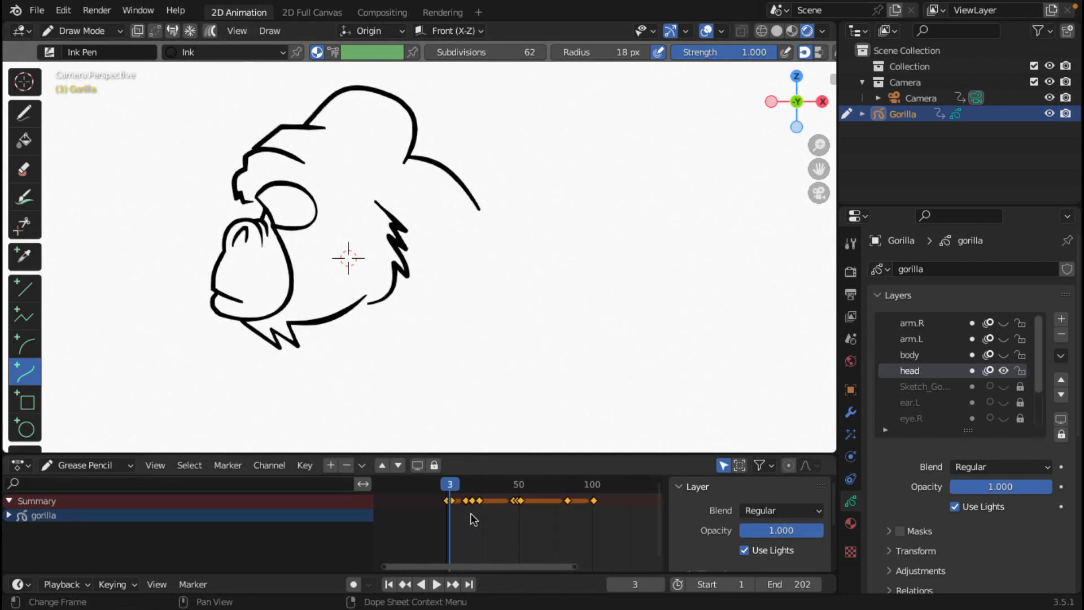
key("Up")
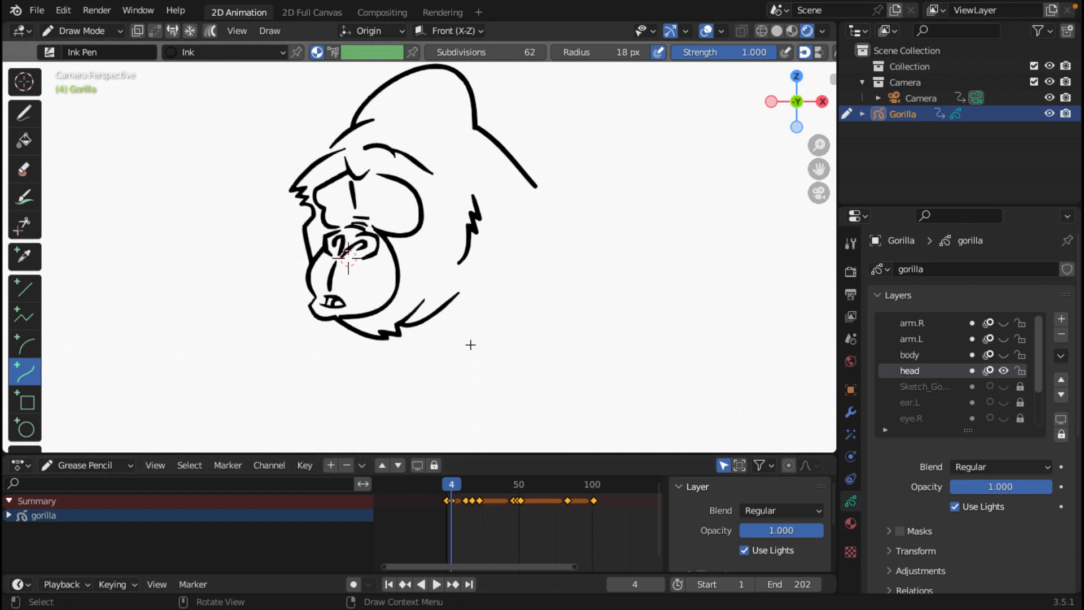
key("Up")
key("Up")
key("Up")
key("Up")
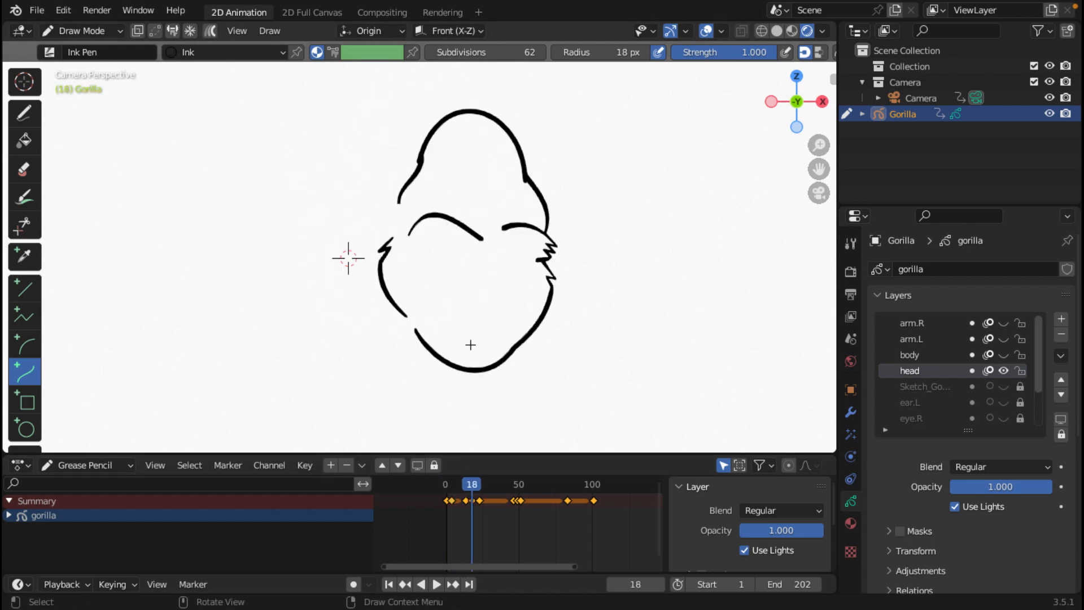
key("Up")
key("Up")
key("Up")
key("Up")
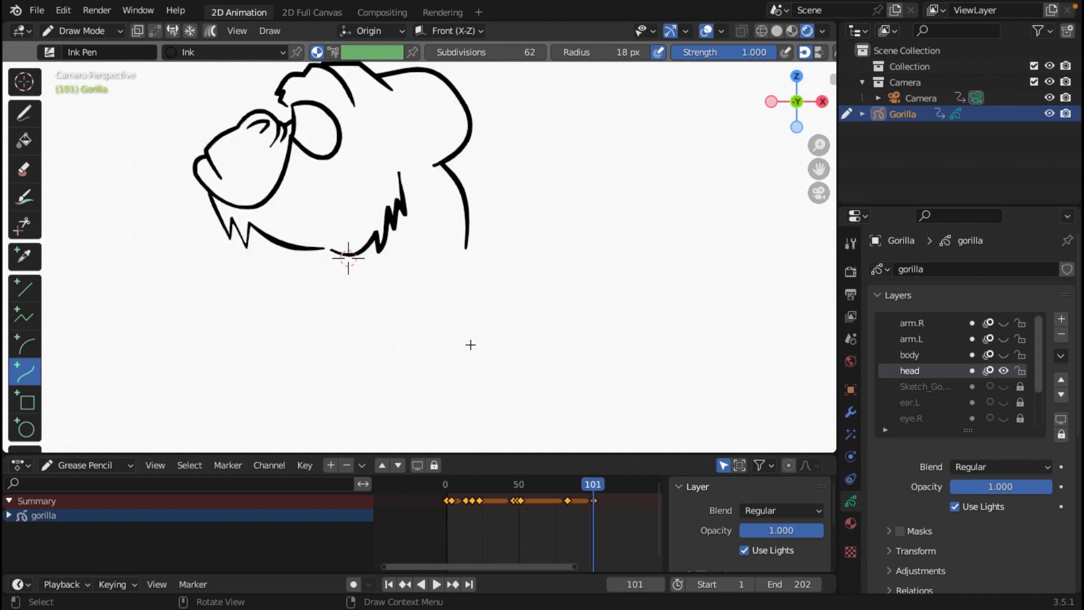
key("Down")
key("Down")
key("Down")
key("Down")
key("Down")
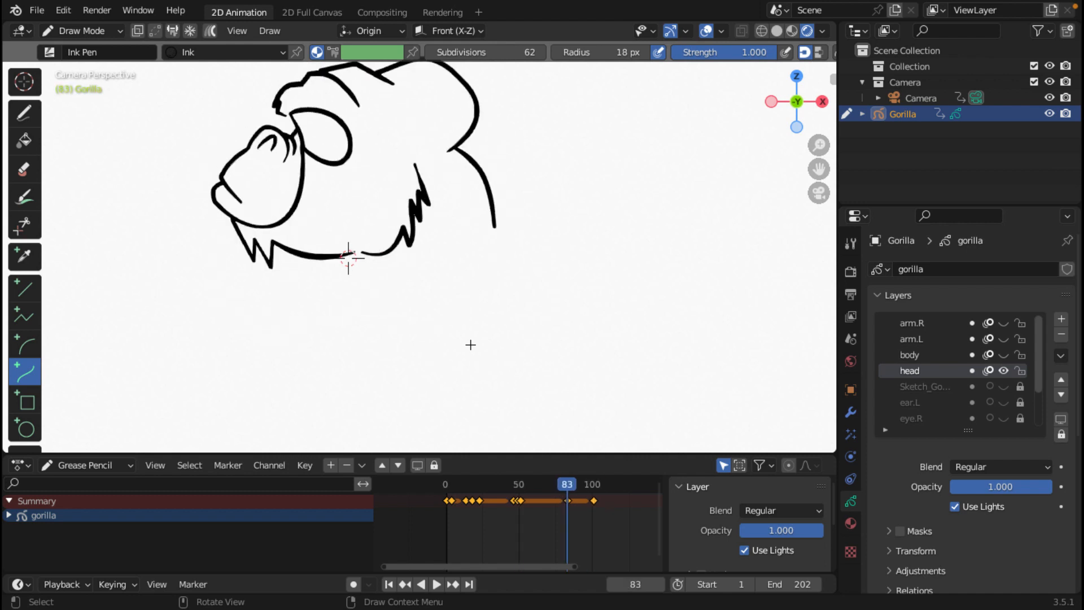
key("Down")
key("Down")
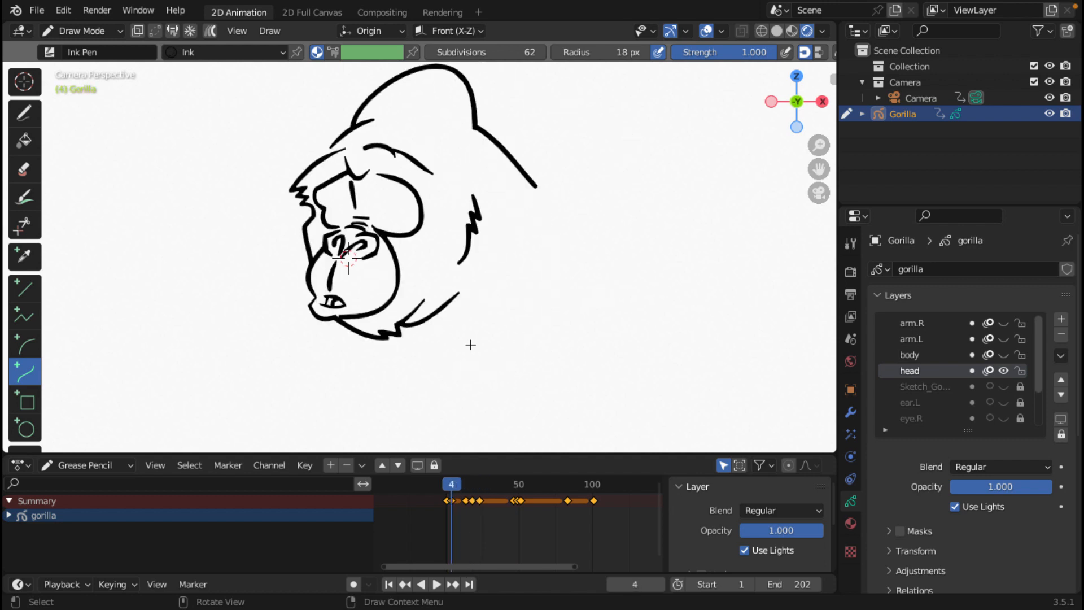
- Switch from the Curve tool to the freehand Draw tool with the Ink Pen brush at frame 1
scroll(519, 290, "up", 3)
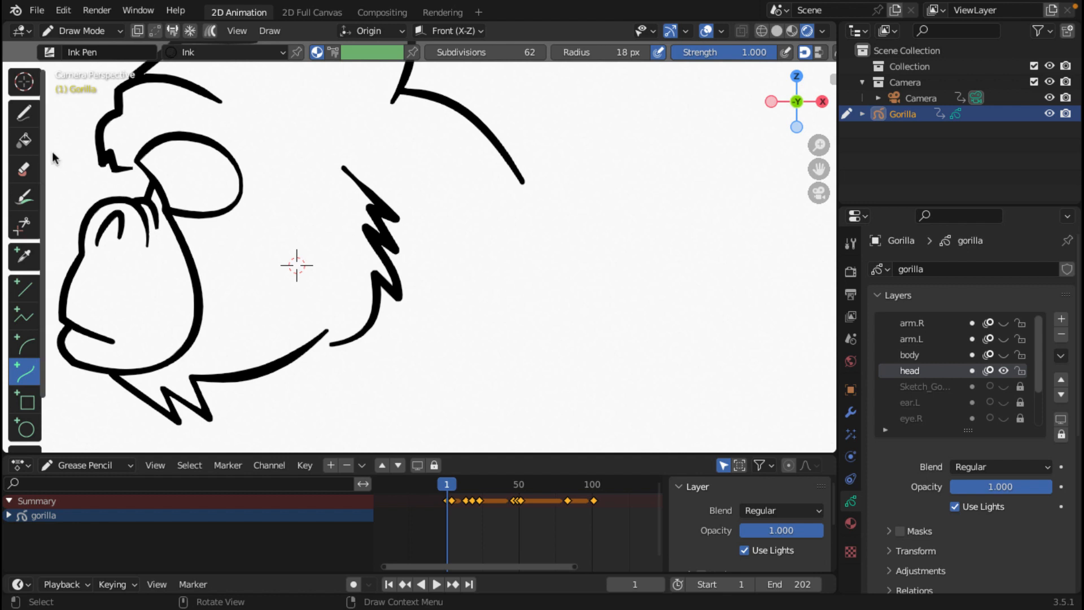
left_click(23, 140)
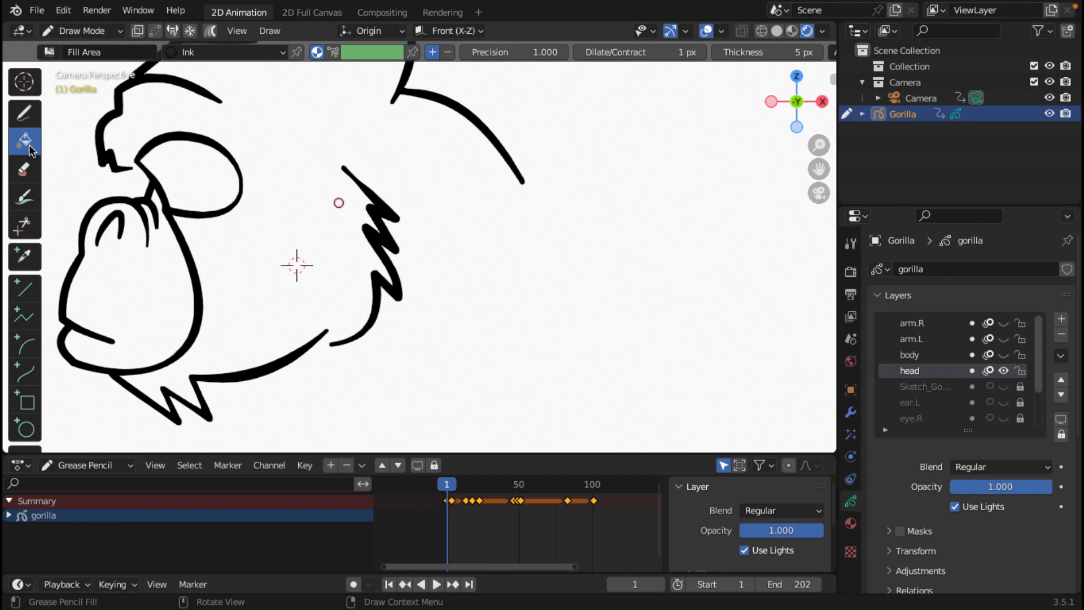
mouse_move(446, 492)
left_mouse_down()
mouse_move(563, 497)
mouse_move(446, 493)
left_mouse_up()
left_click(33, 120)
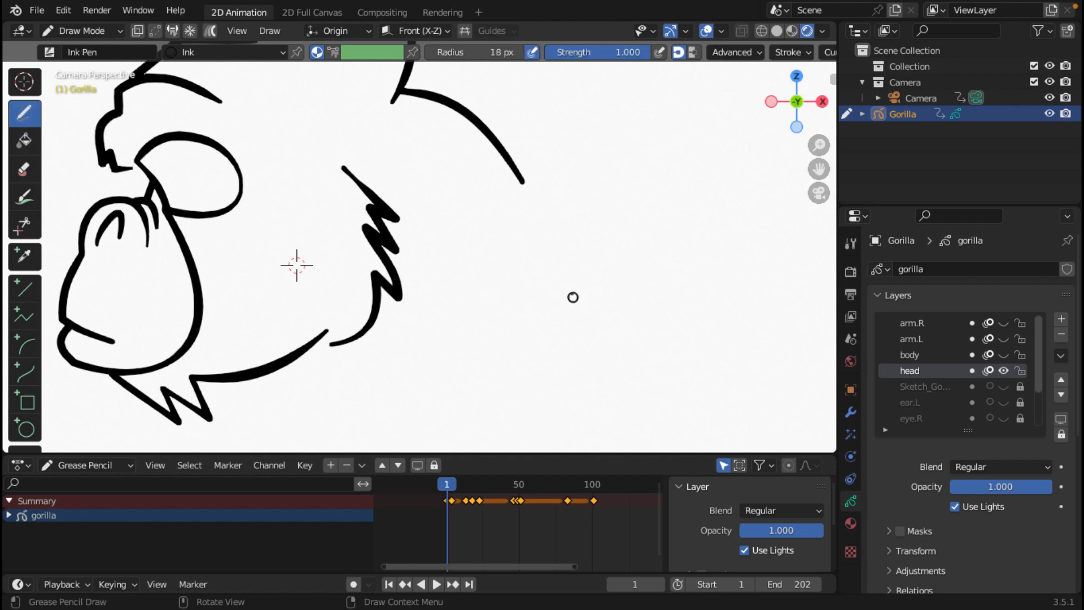
- Shrink the timeline area to fit the head in a larger viewport, and try the brush's Color Attribute mode before returning to Material
mouse_move(566, 300)
middle_mouse_down("shift")
mouse_move(631, 345)
mouse_move(748, 360)
middle_mouse_up("shift")
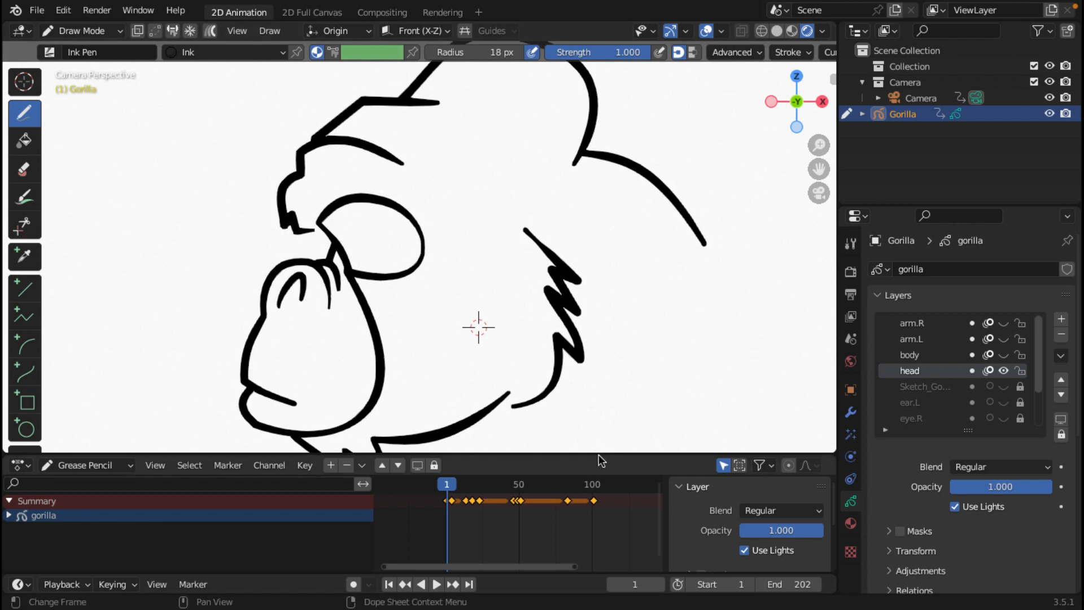
left_click_drag(598, 454, 598, 539)
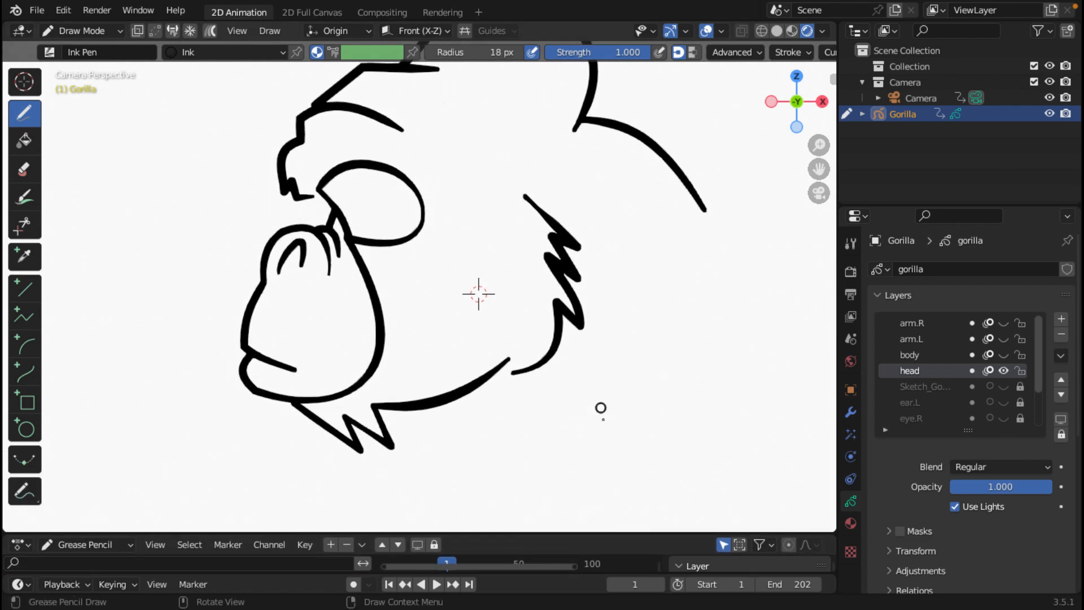
middle_click_drag(600, 411, 583, 507, "shift")
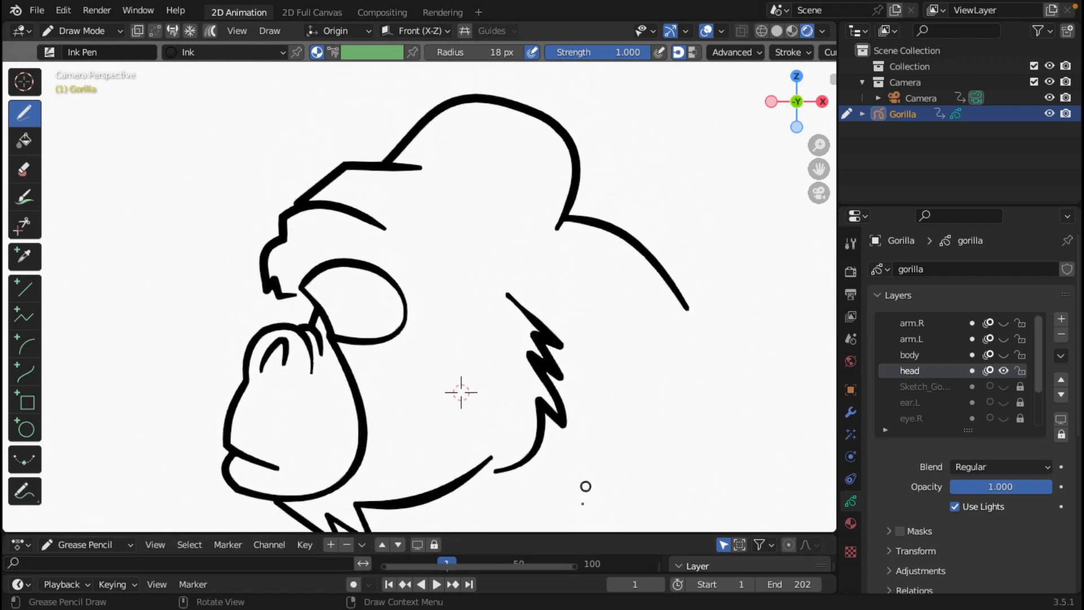
left_click(333, 52)
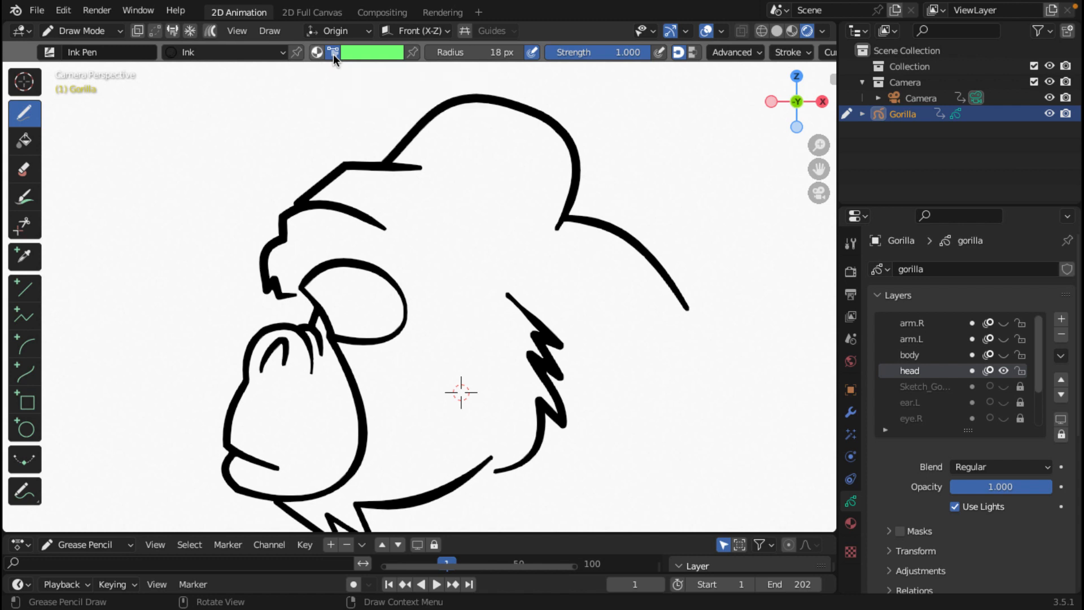
left_click(317, 53)
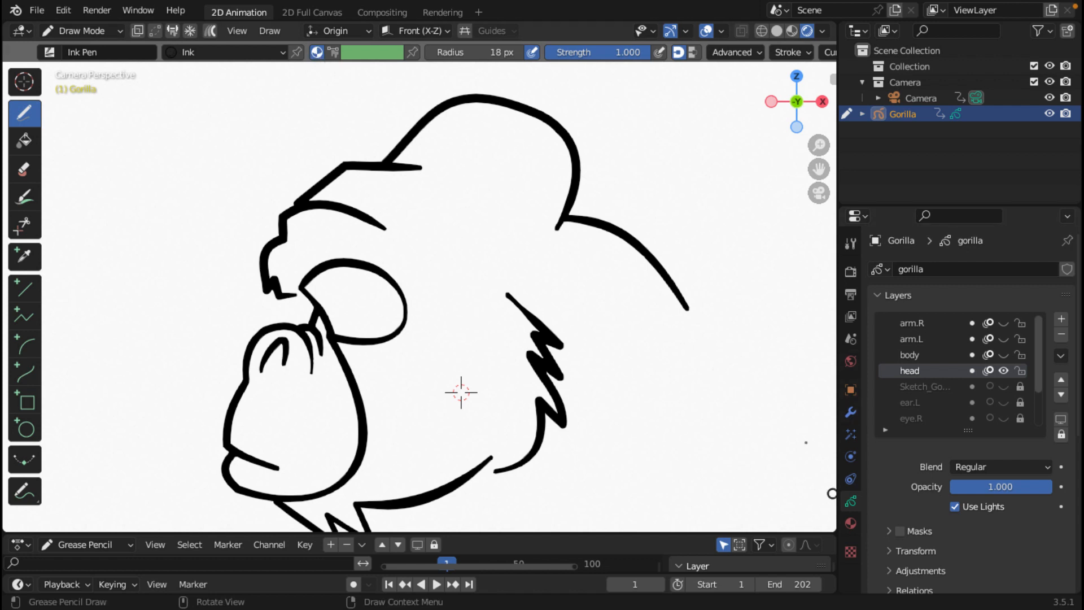
- Widen the Properties area, split it horizontally into two editors, and extend the upper one over the Outliner
left_click_drag(835, 465, 751, 466)
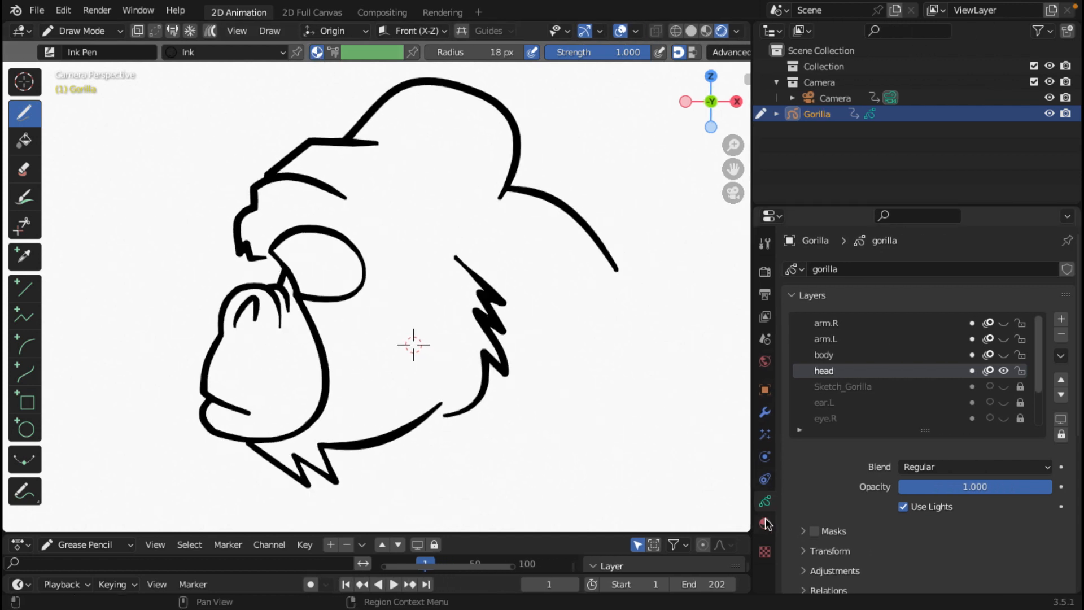
right_click(751, 320)
left_click(707, 337)
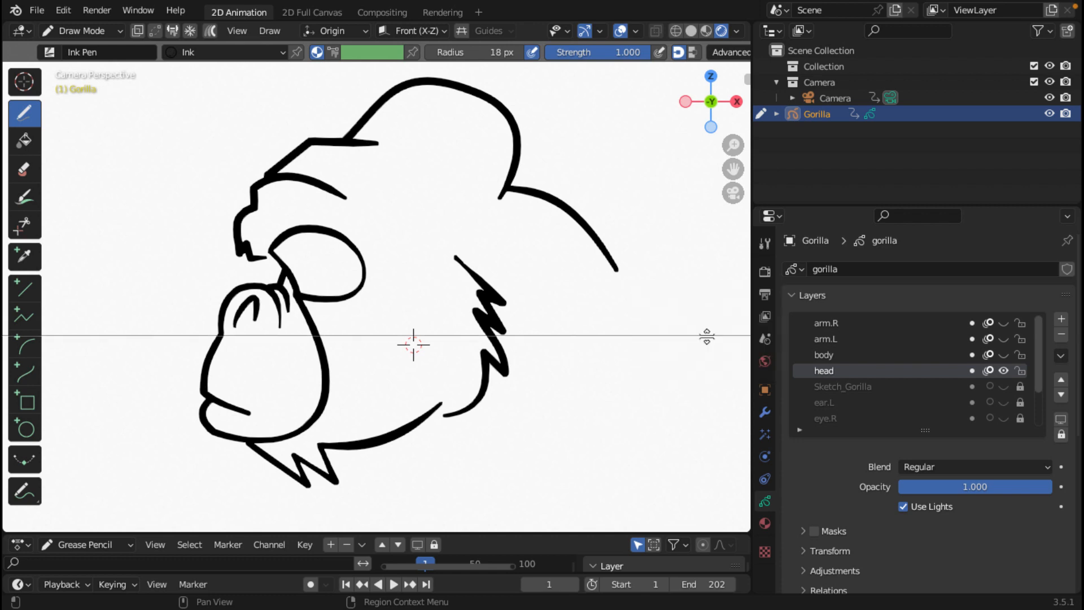
left_click(889, 325)
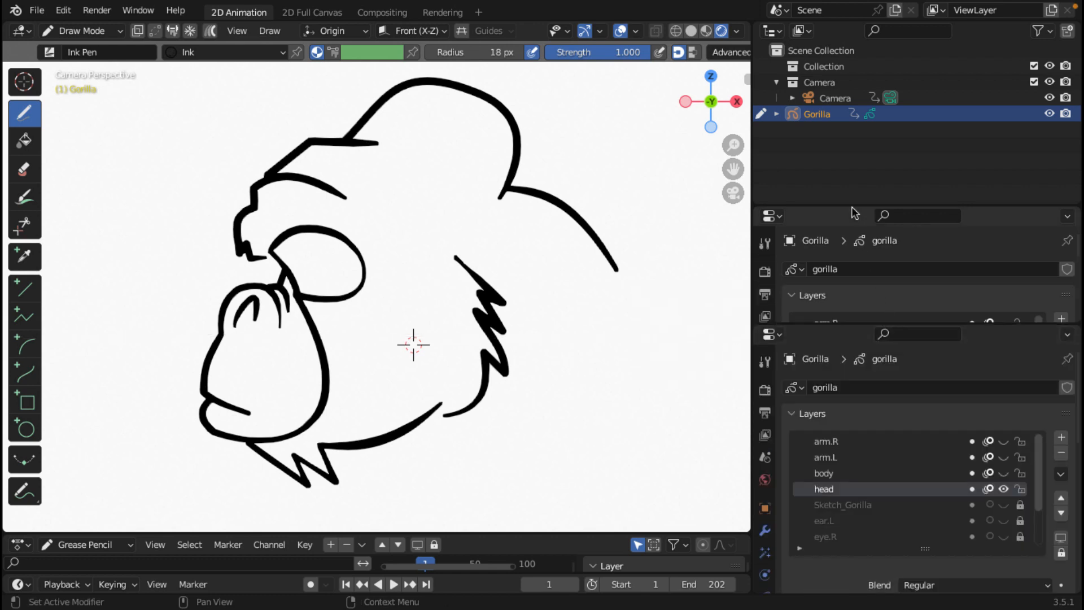
left_click_drag(853, 203, 840, 34)
- Show the Material properties in the lower Properties editor, and toggle the Ink material's visibility off and on
scroll(818, 266, "down", 2)
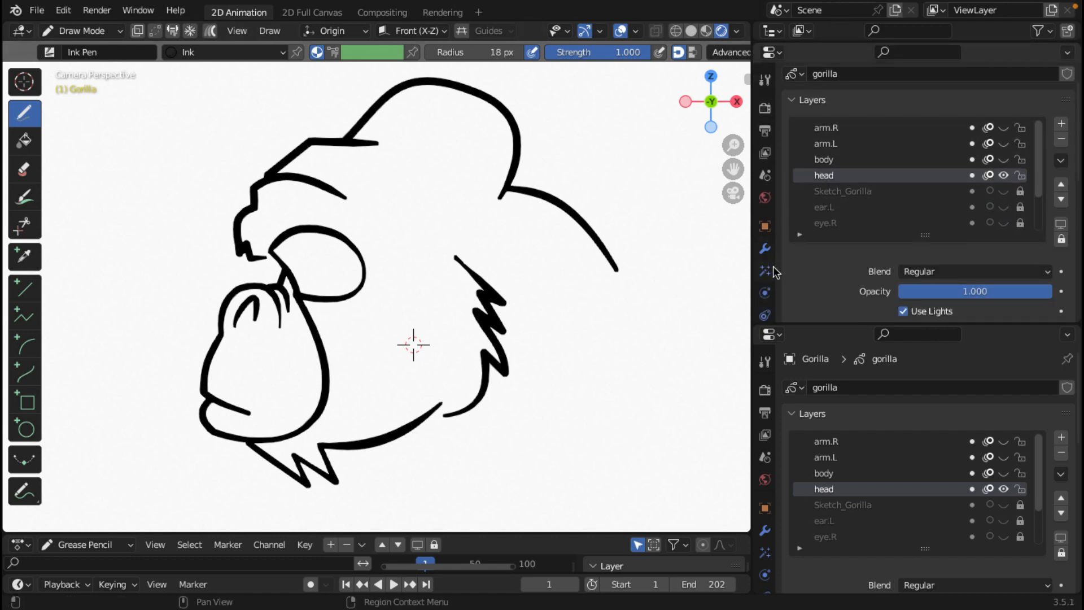
scroll(772, 272, "down", 4)
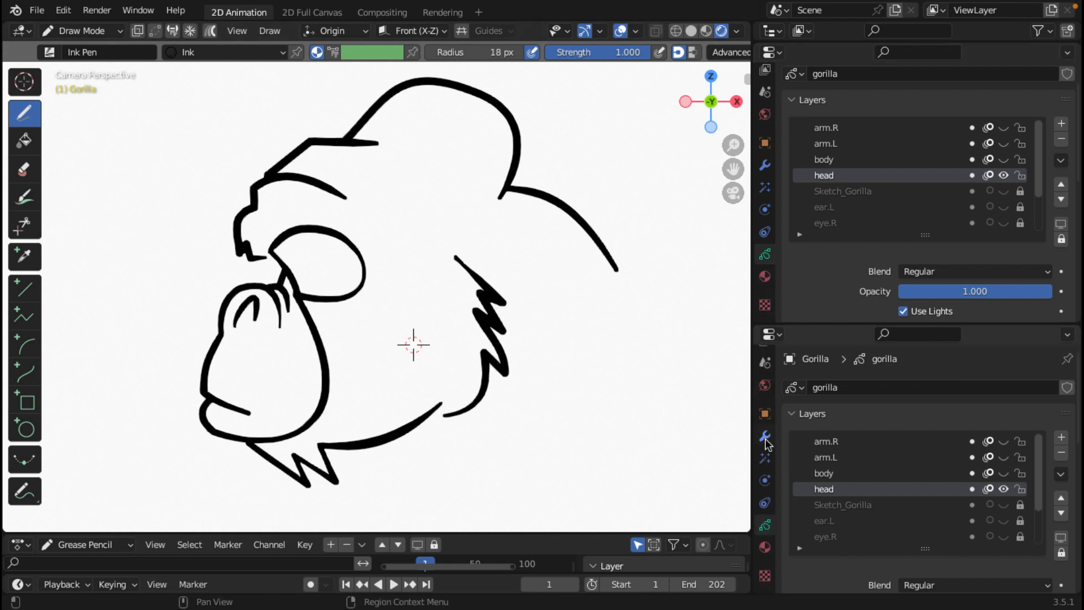
scroll(766, 446, "down", 4)
left_click(759, 545)
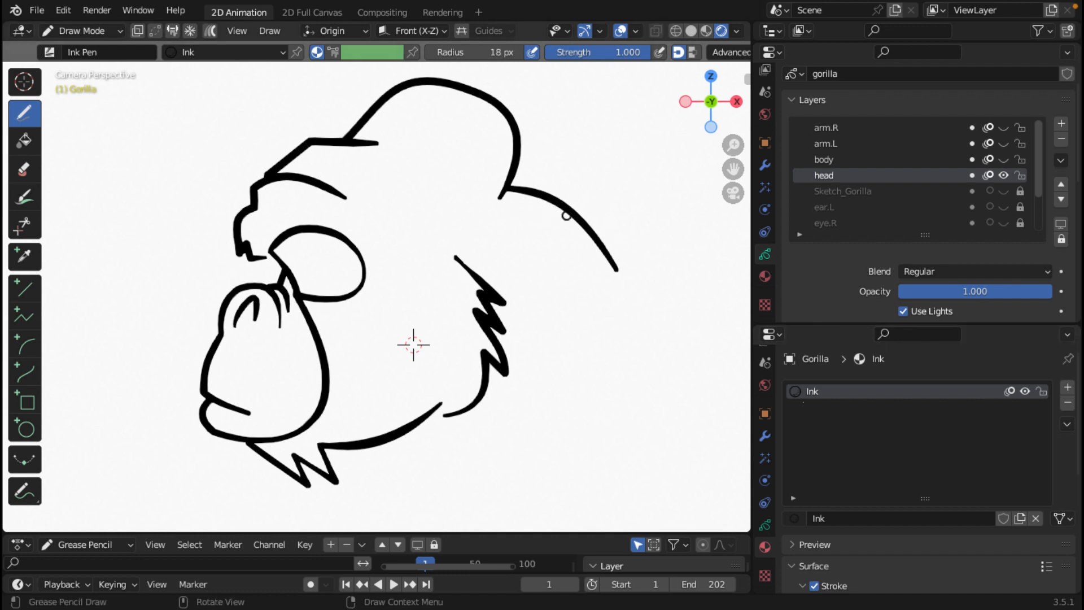
left_click(1027, 392)
left_click(1027, 392)
left_click(1027, 391)
left_click(1026, 392)
- Set the Ink Pen brush to Color Attribute mode, and add a new material in a second slot on the gorilla
left_click(333, 52)
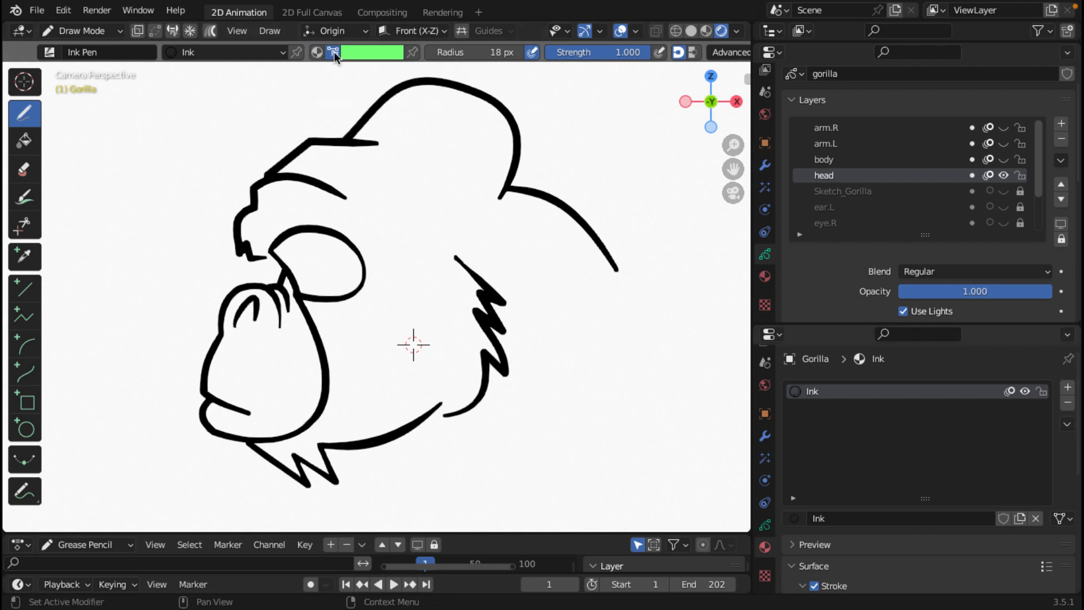
left_click(1068, 389)
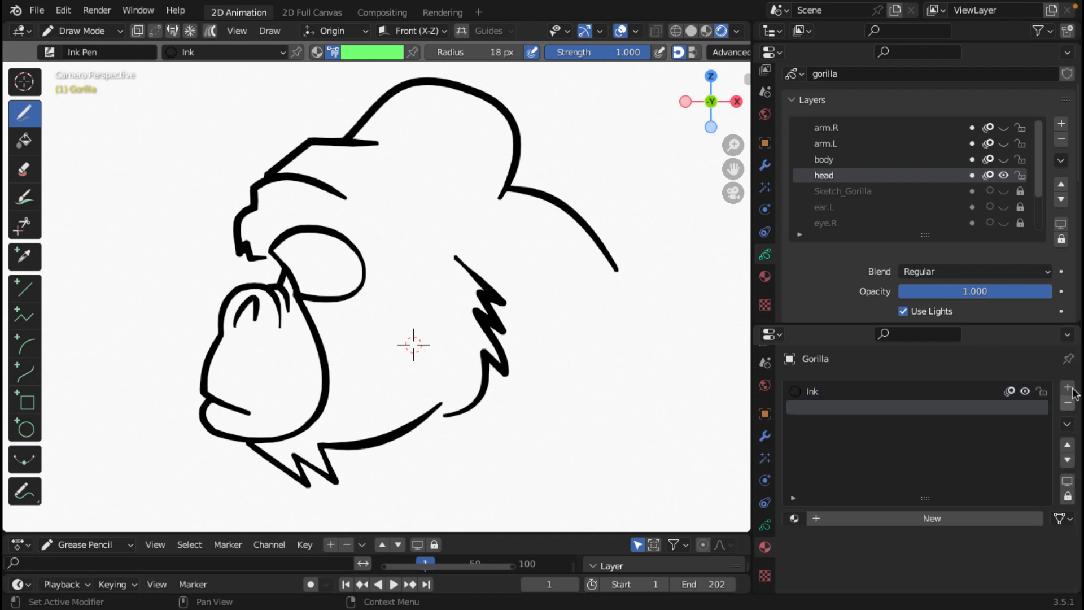
left_click(912, 519)
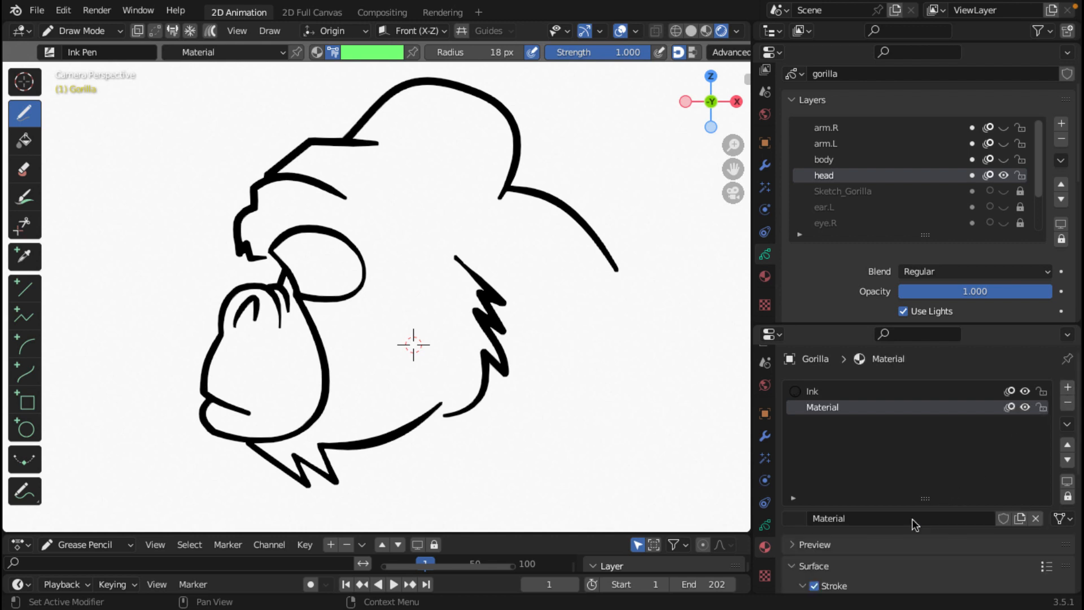
- Rename the gorilla's new material as color_solid
double_click(807, 410)
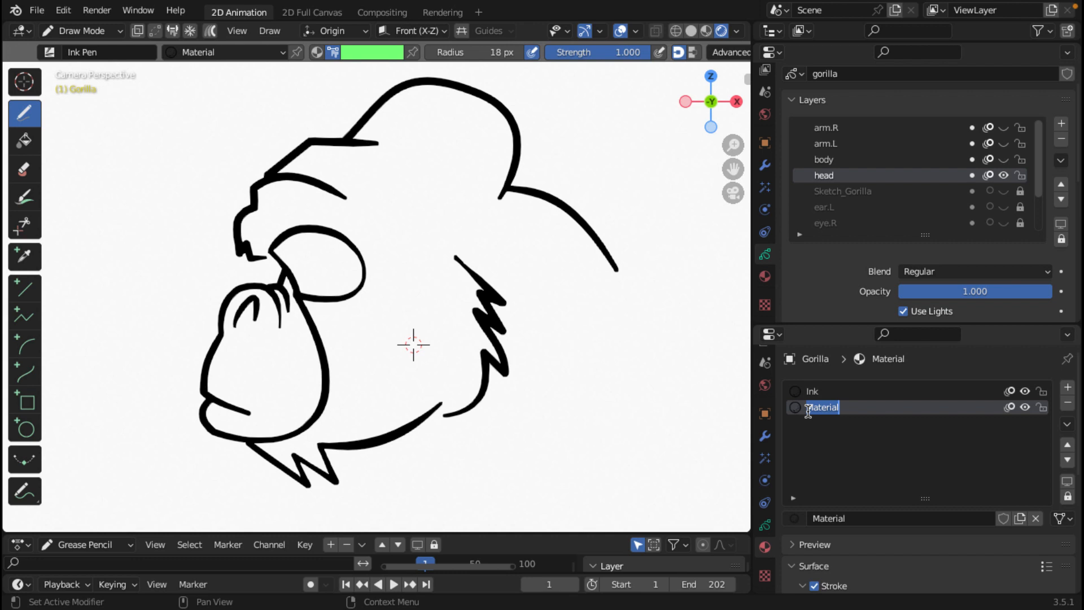
left_click(846, 407)
key("BackSpace")
key("BackSpace")
key("BackSpace")
key("BackSpace")
key("BackSpace")
key("BackSpace")
key("BackSpace")
key("BackSpace")
type("color_solid")
key("Return")
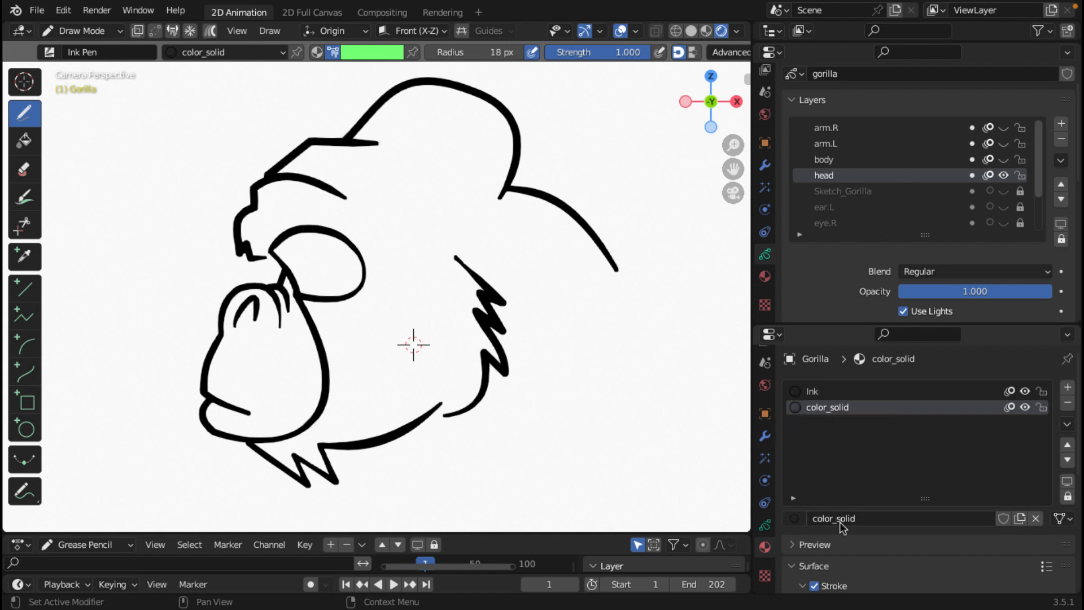
- Disable Stroke and enable Fill in the surface settings of the color_solid material
scroll(976, 518, "down", 8)
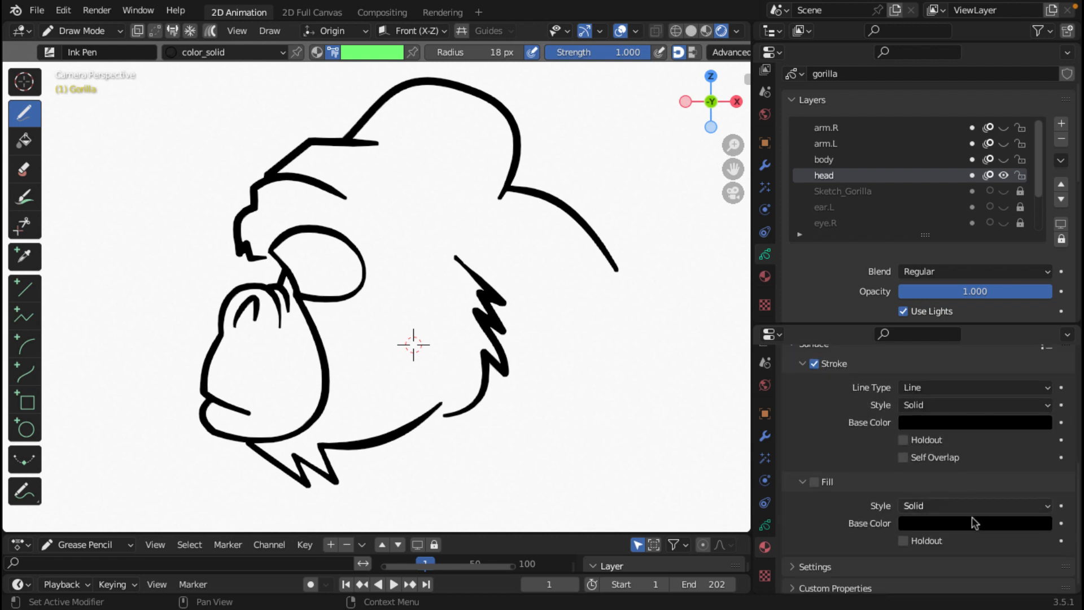
scroll(858, 489, "up", 4)
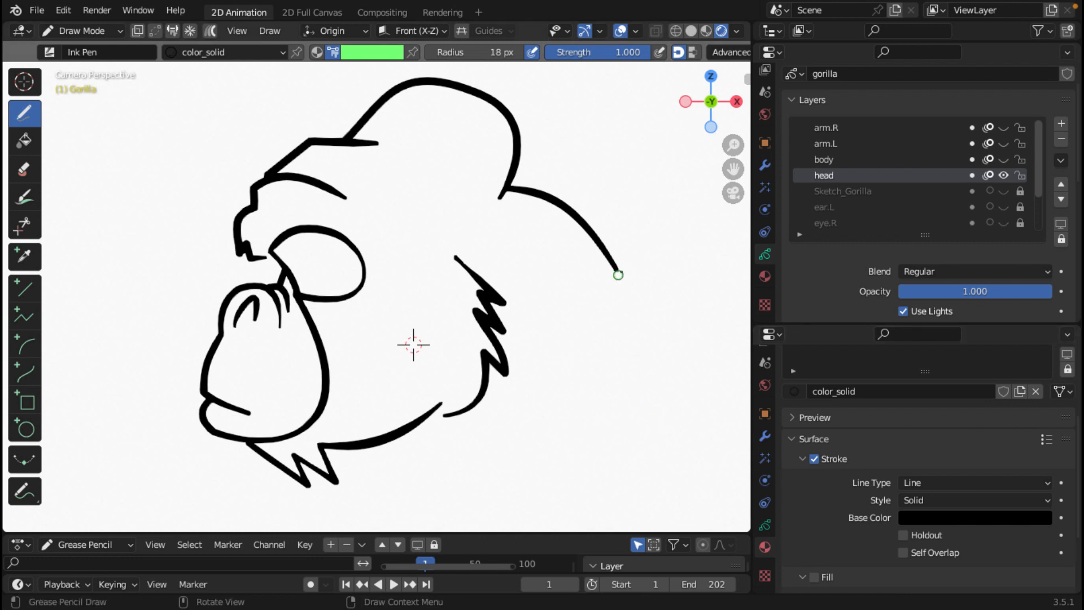
left_click(814, 459)
scroll(834, 484, "down", 4)
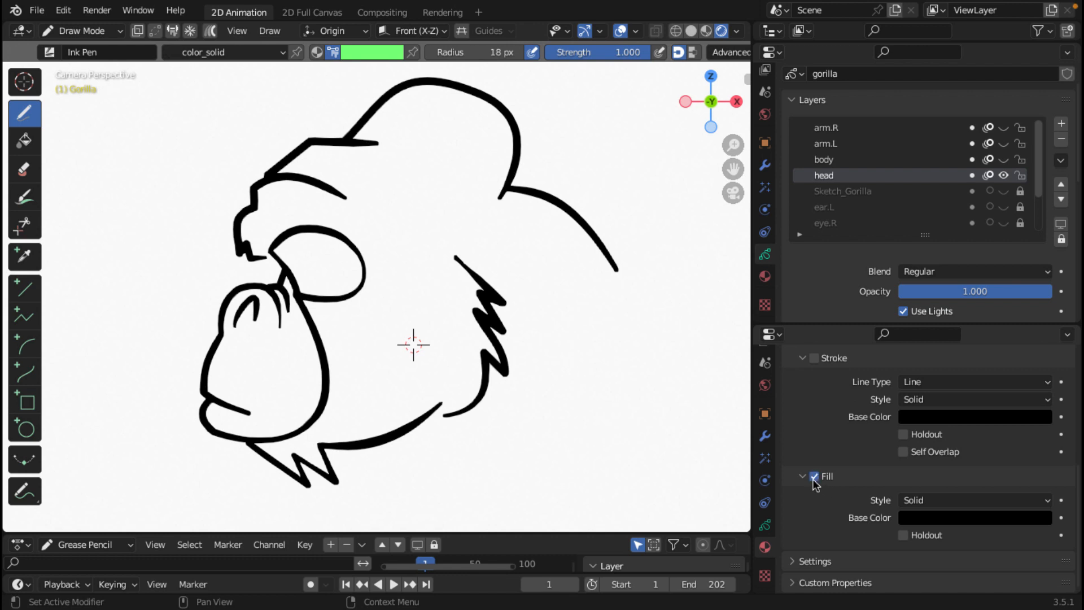
scroll(870, 442, "up", 8)
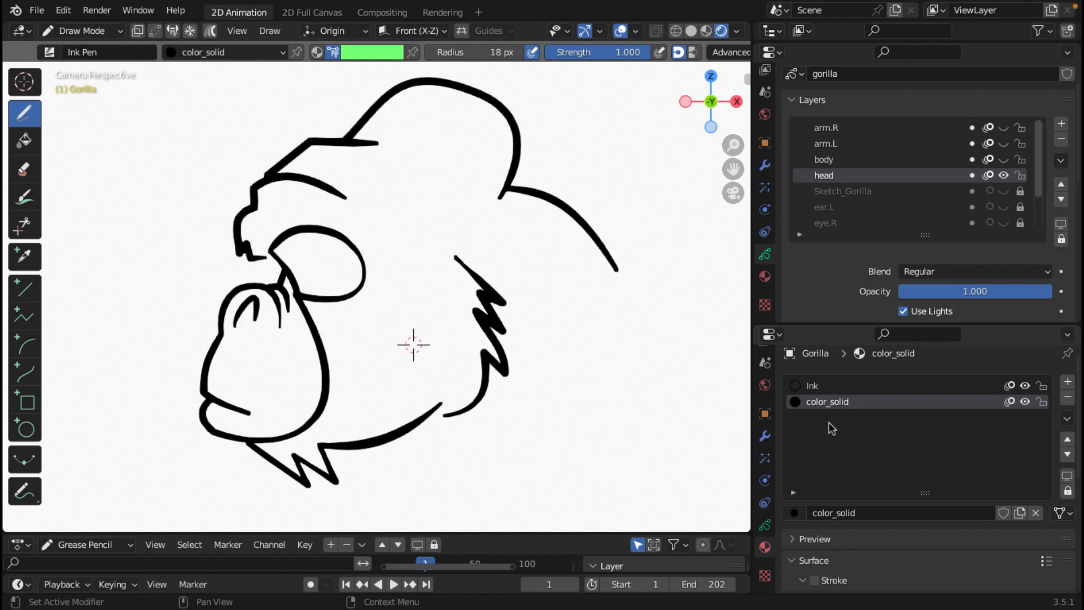
scroll(856, 463, "down", 8)
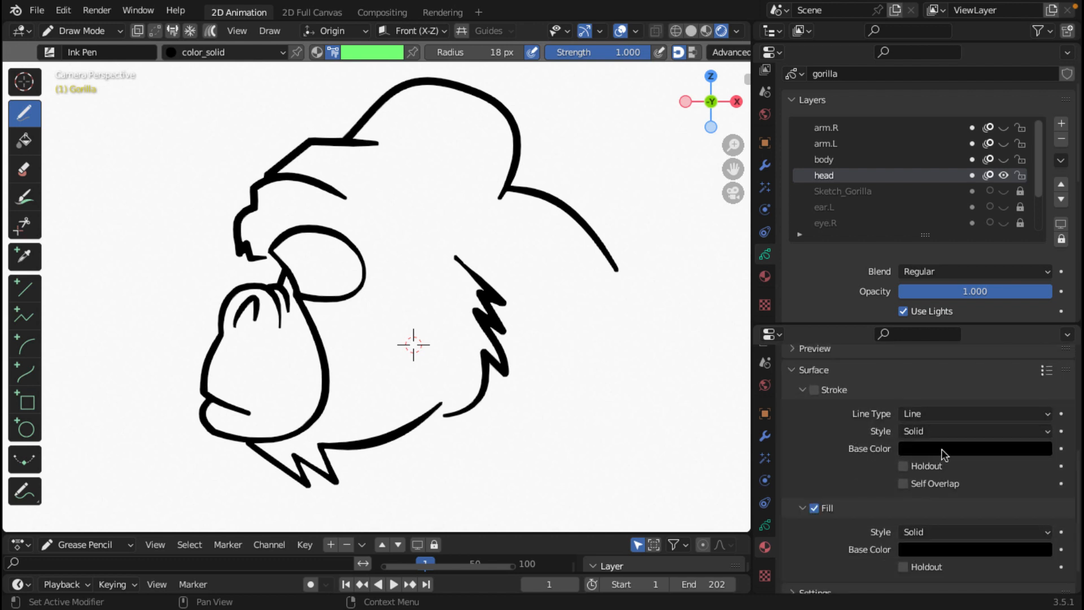
scroll(954, 508, "down", 1)
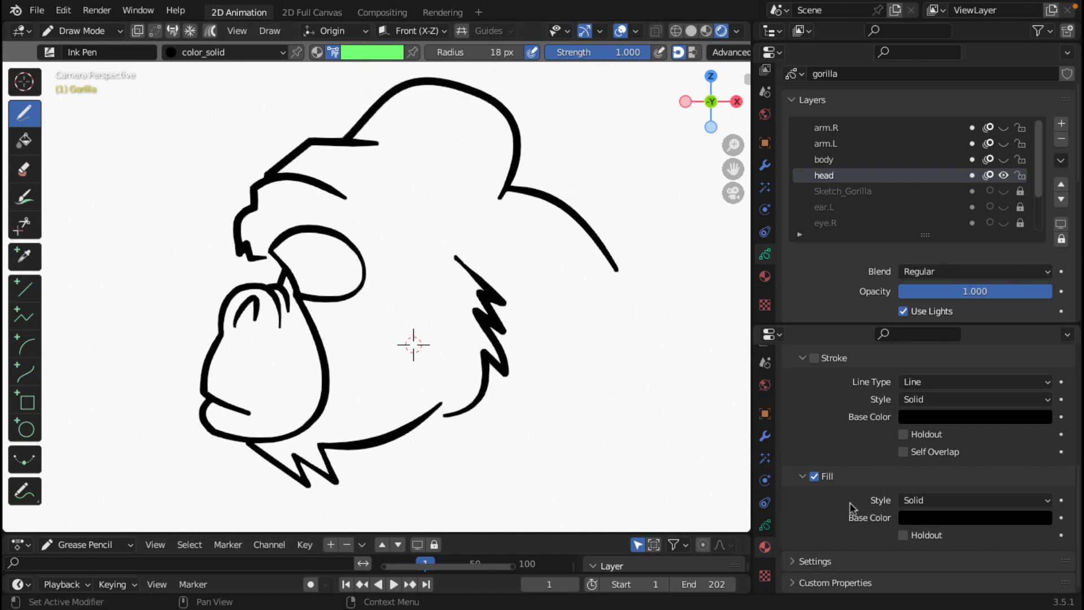
scroll(849, 503, "up", 8)
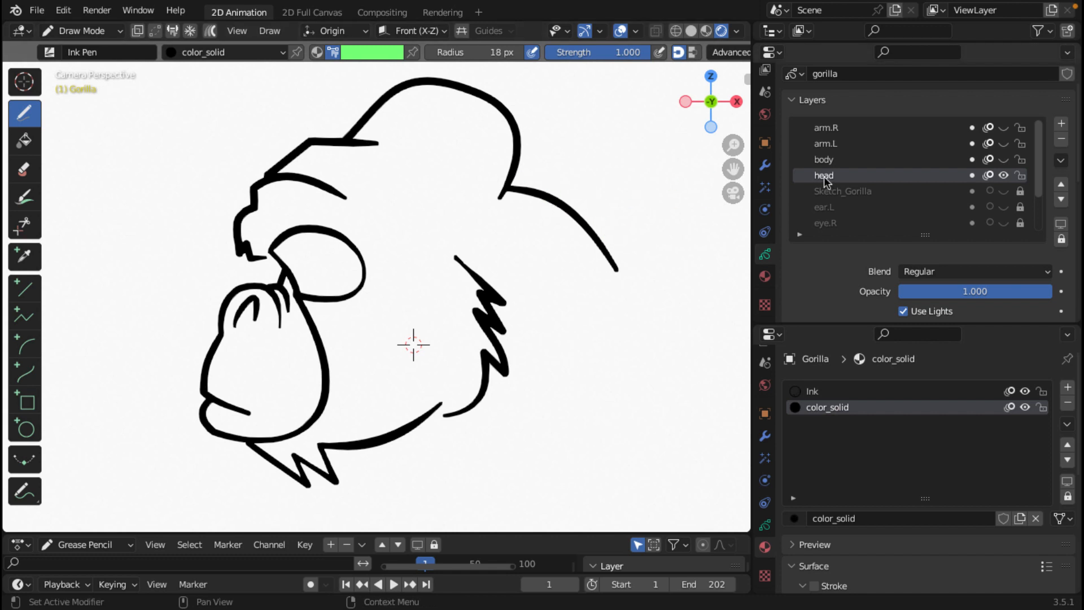
- Add a Grease Pencil layer named head_color and move it directly below the head layer
left_click(1061, 124)
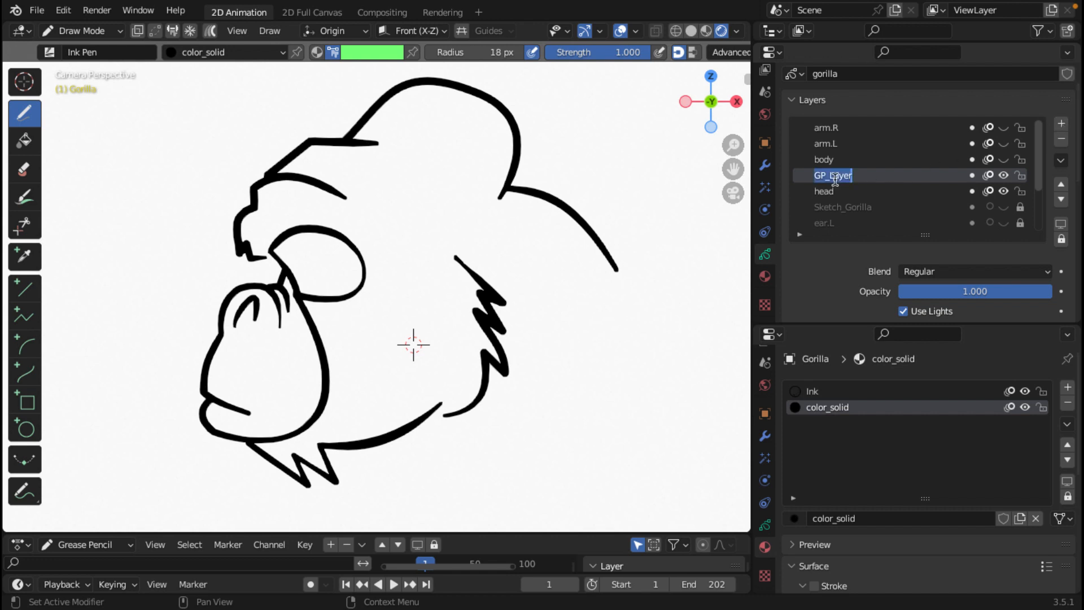
type("head_color")
key("Return")
left_click(1062, 200)
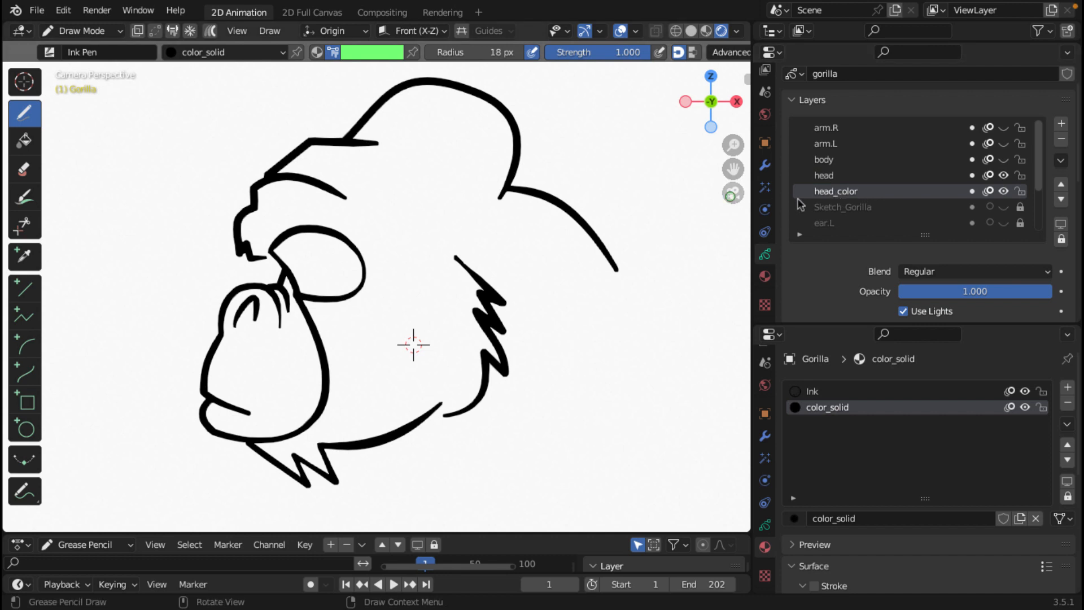
- Switch to the Fill tool and pick palette colors, with rust brown as primary and light orange-brown as secondary
left_click(373, 53)
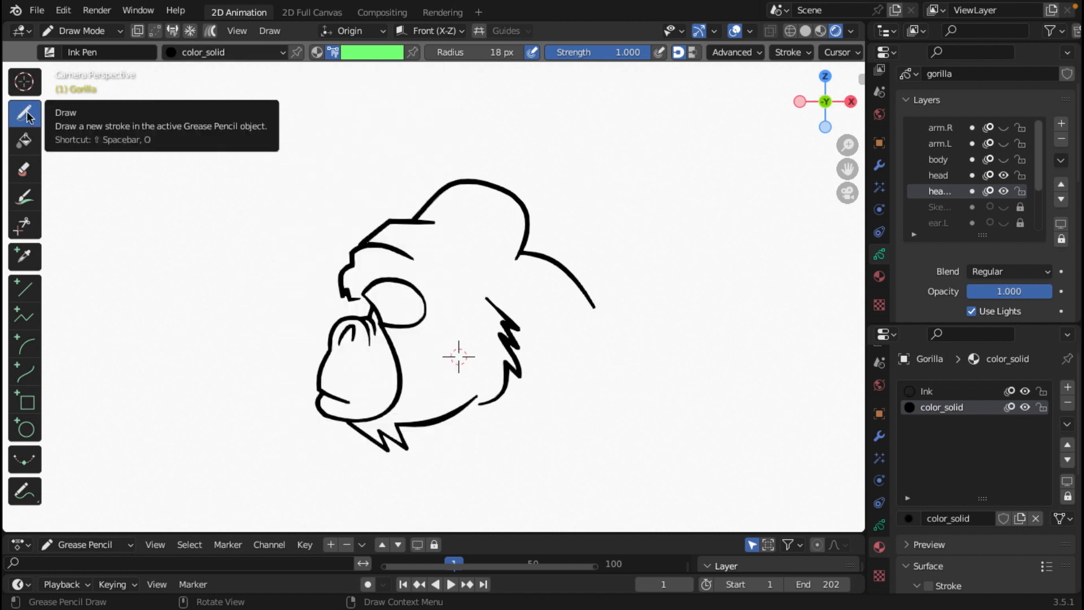
left_click(25, 140)
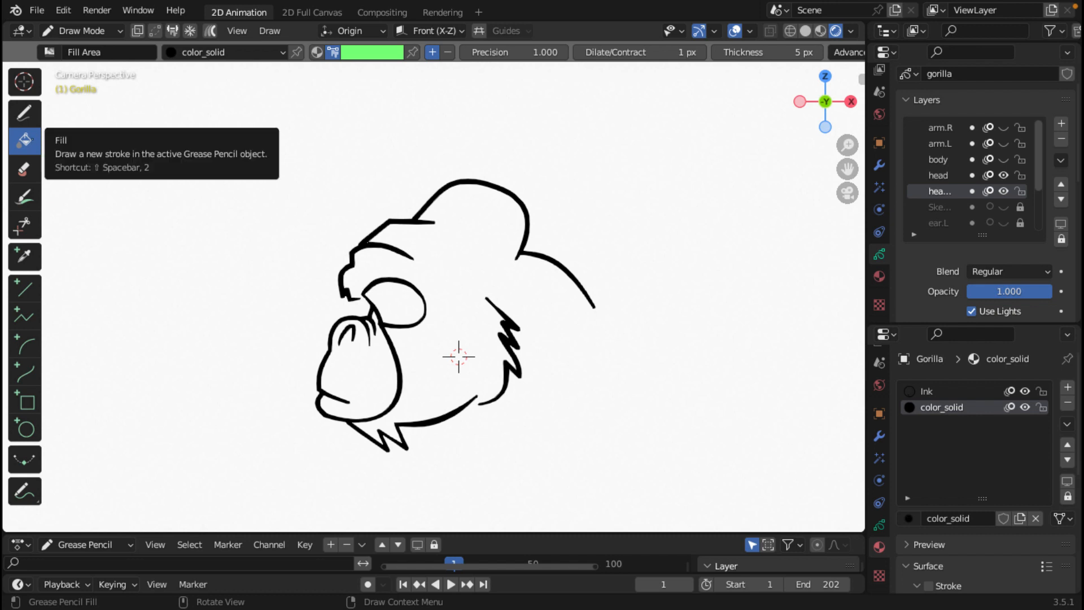
left_click(375, 53)
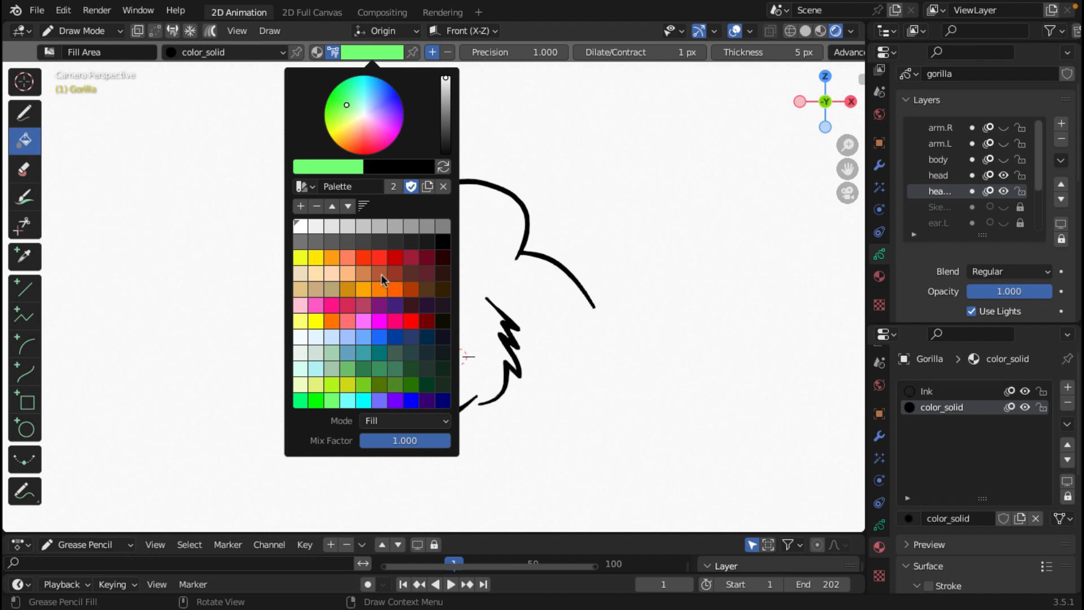
left_click(365, 275)
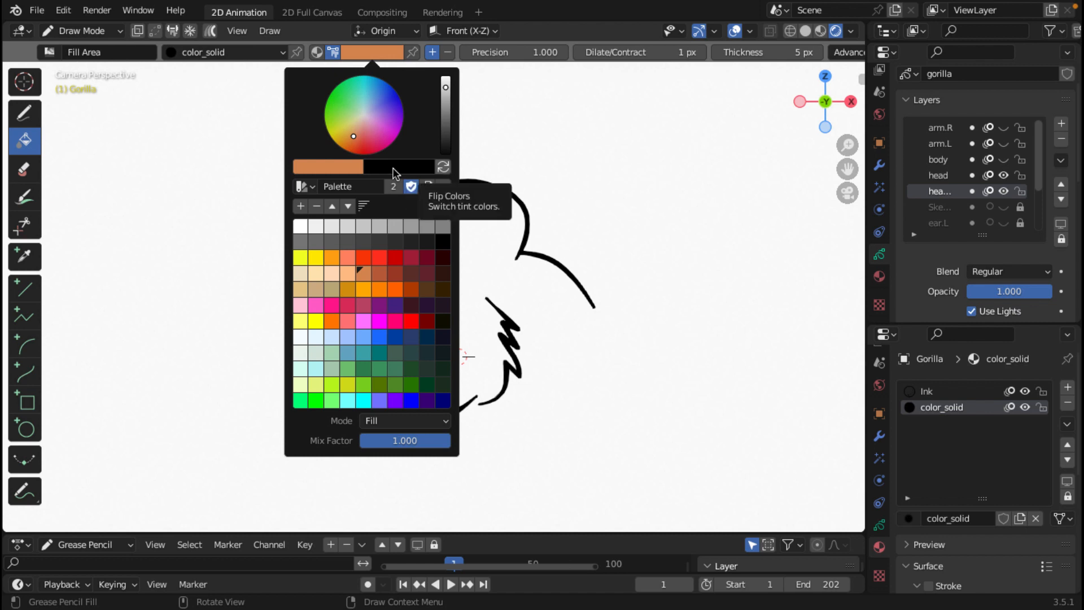
left_click(443, 167)
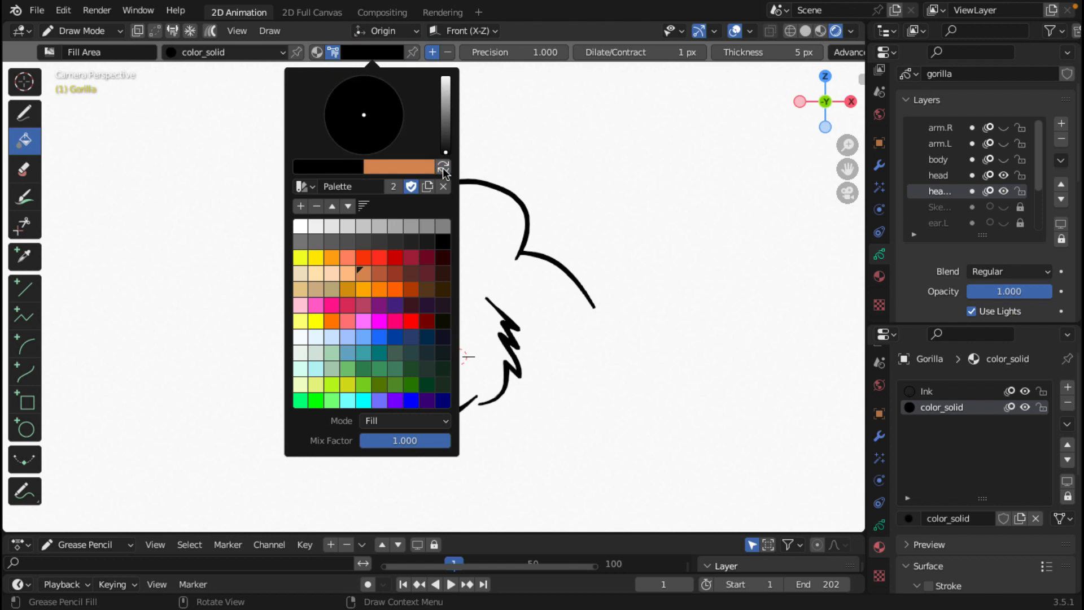
left_click(381, 275)
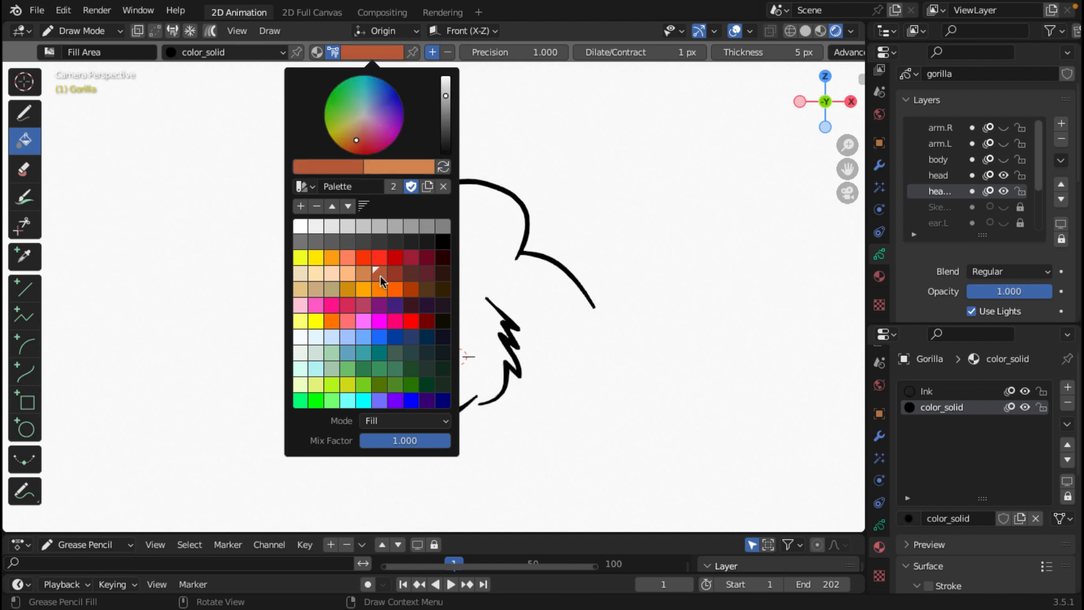
- Flip the Fill brush's primary and secondary colors back and forth, ending with rust brown as primary
left_click(442, 168)
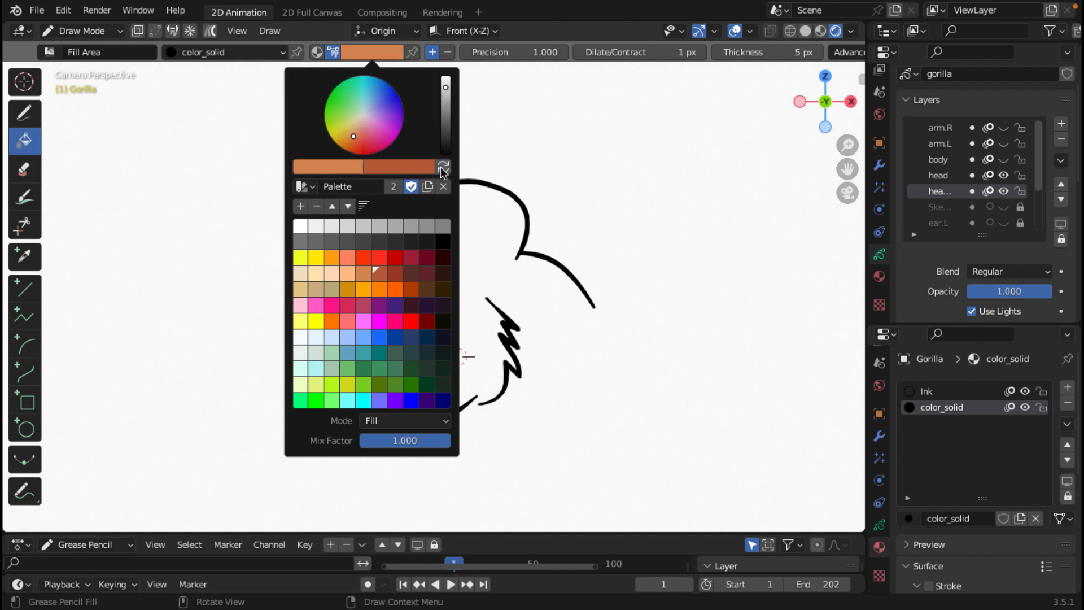
left_click(442, 168)
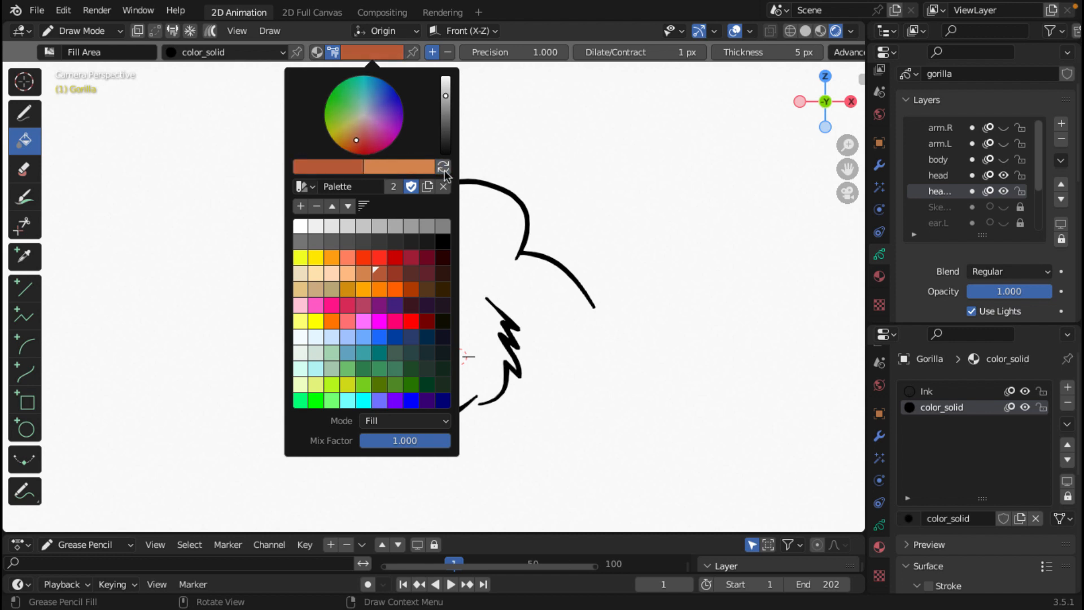
left_click(442, 168)
left_click(442, 168)
left_click(442, 168)
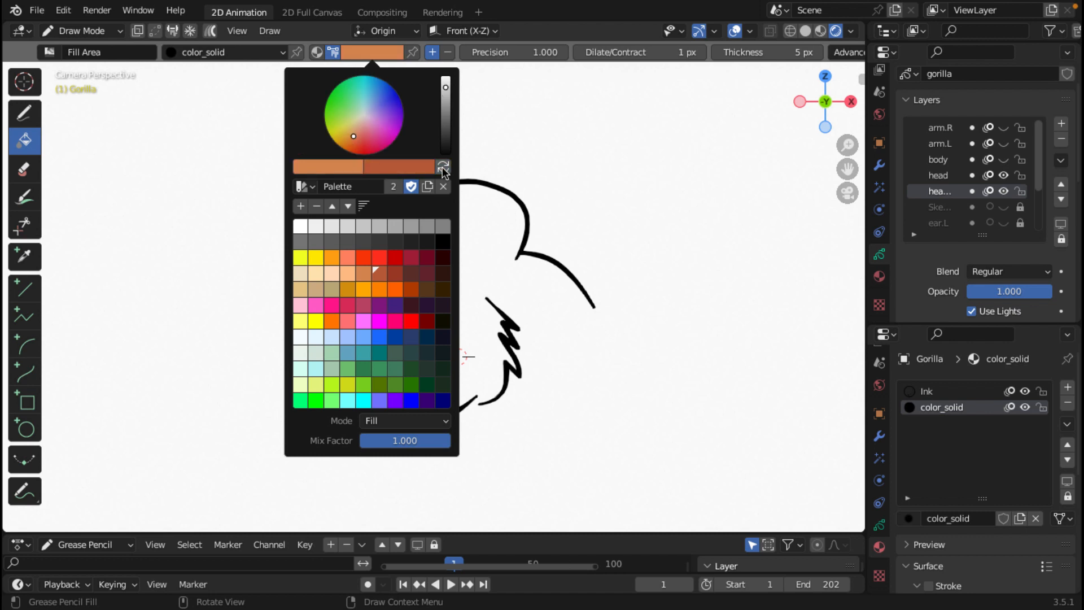
left_click(442, 168)
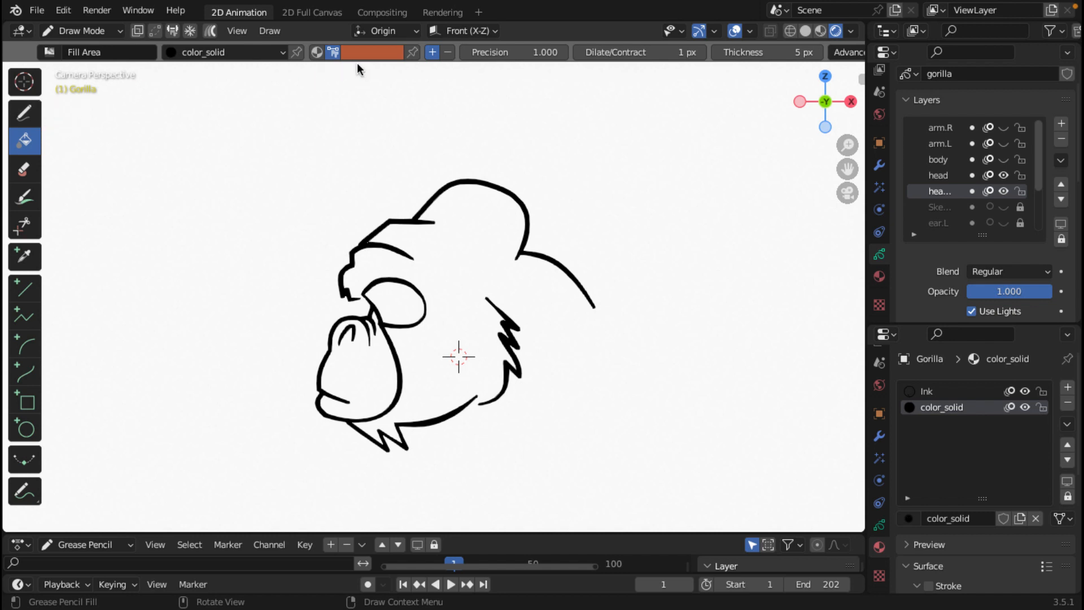
- Compare the brush colors of the Draw and Fill tools, returning to the Fill tool
left_click(24, 113)
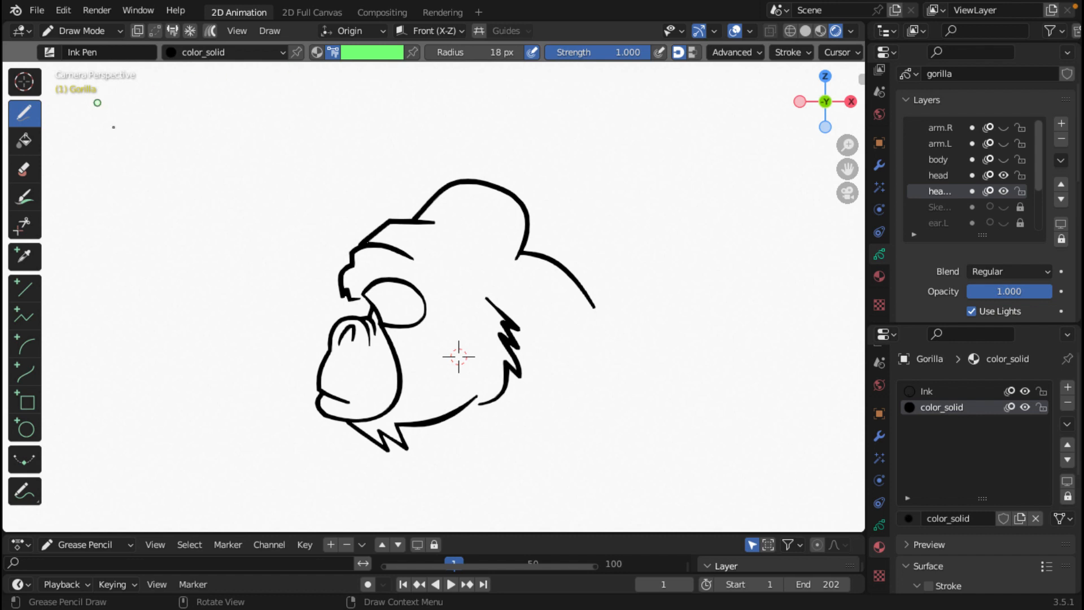
left_click(32, 144)
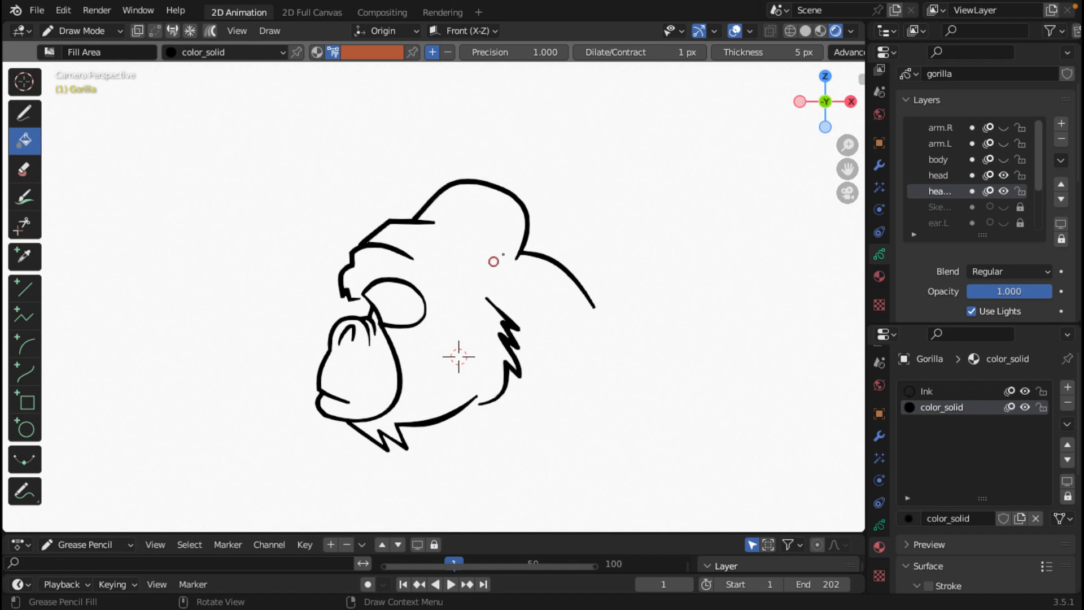
left_click(413, 53)
scroll(594, 326, "up", 1)
scroll(594, 325, "up", 3)
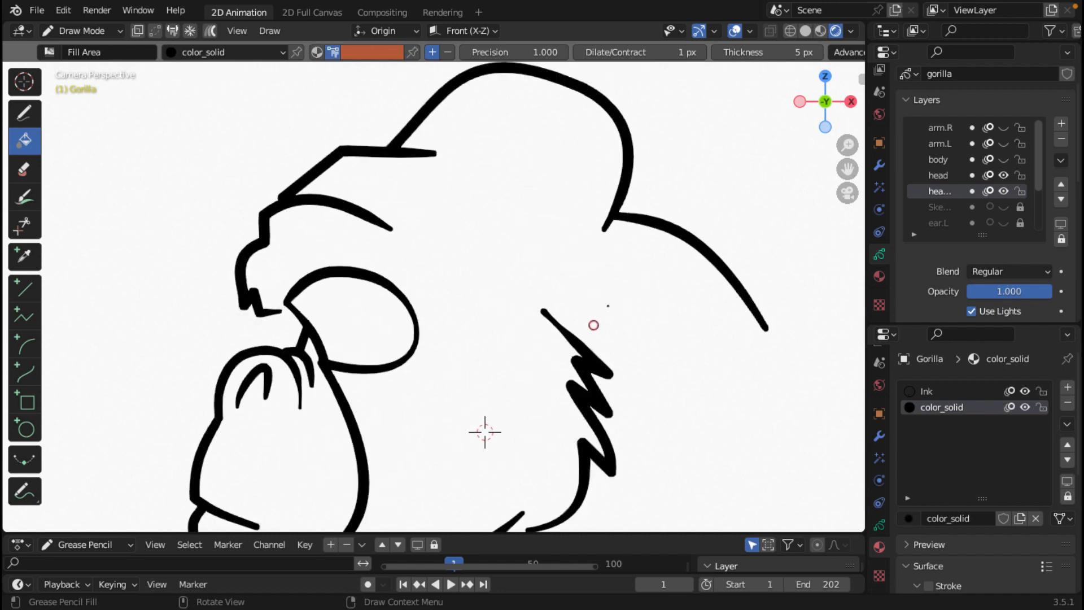
scroll(573, 322, "down", 1)
scroll(461, 258, "down", 2)
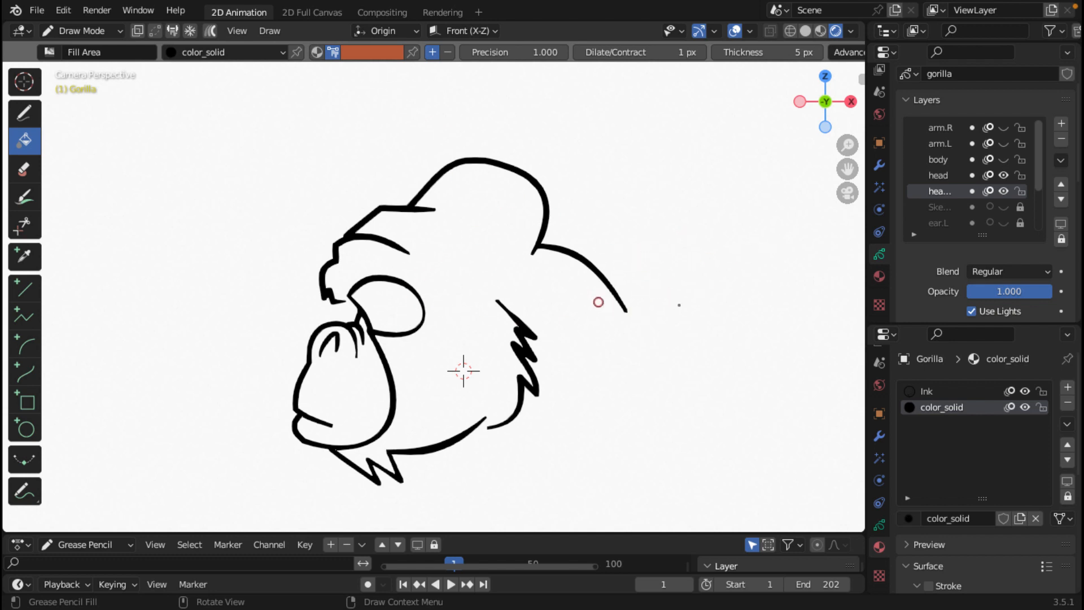
- Examine the Fill tool's color settings and palette in the viewport sidebar, and hide the sidebar again
key("n")
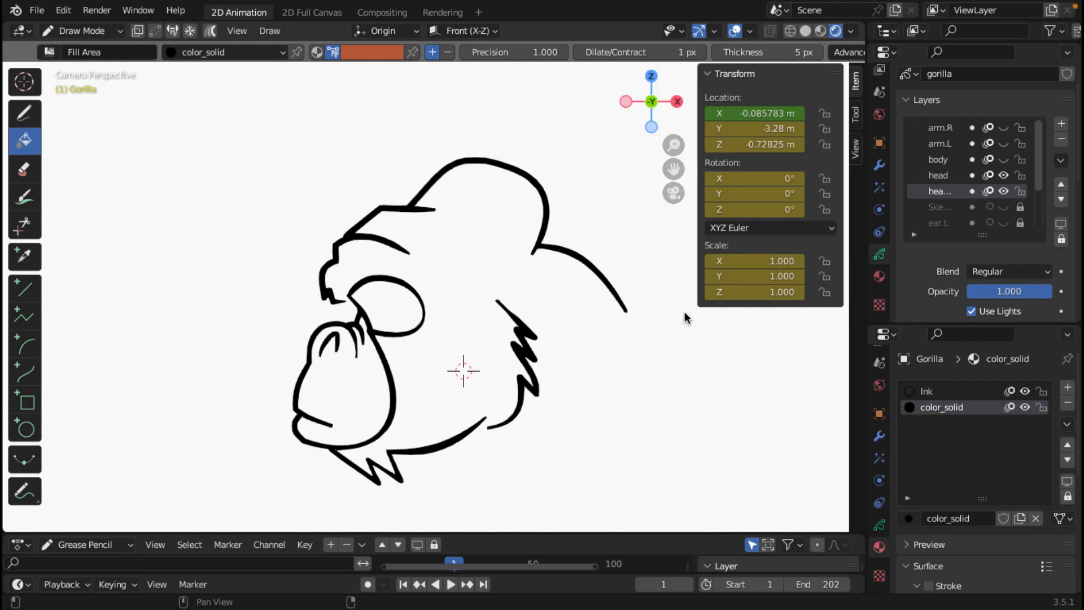
left_click(856, 116)
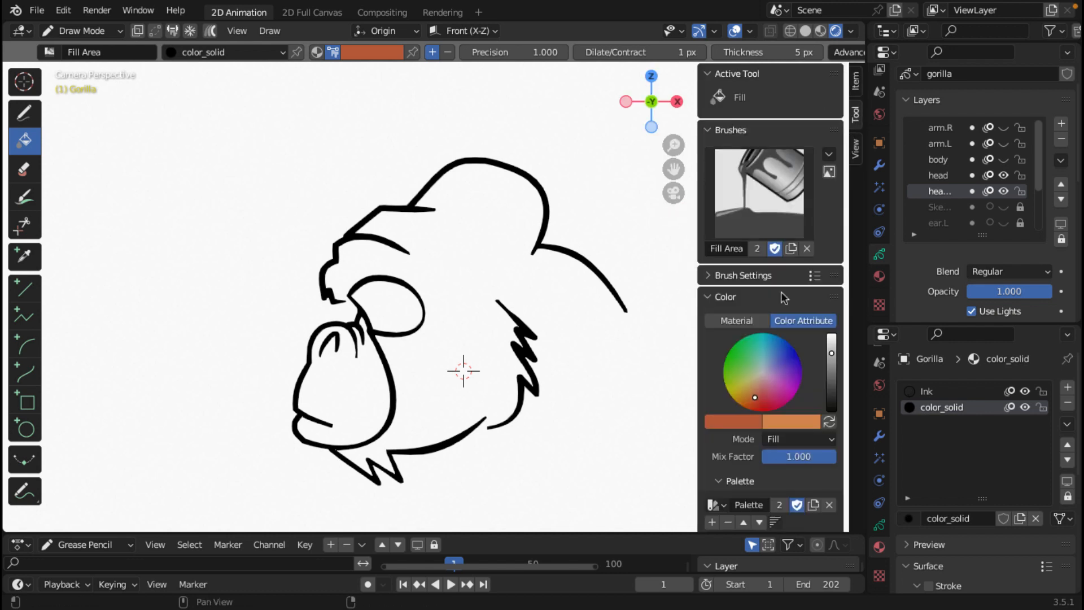
scroll(740, 388, "down", 5)
scroll(740, 388, "down", 4)
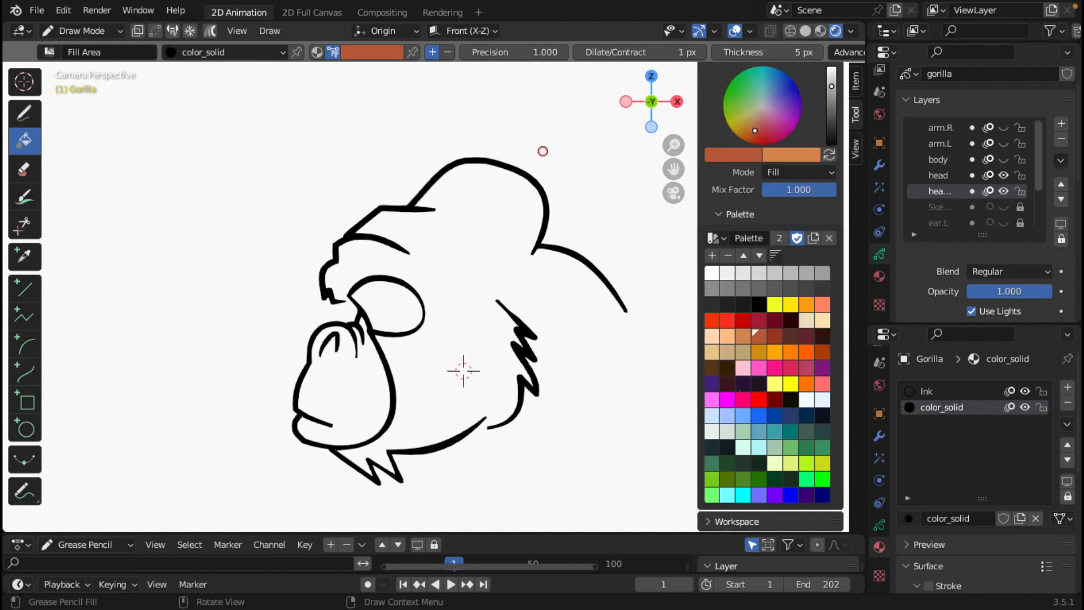
scroll(775, 276, "up", 12)
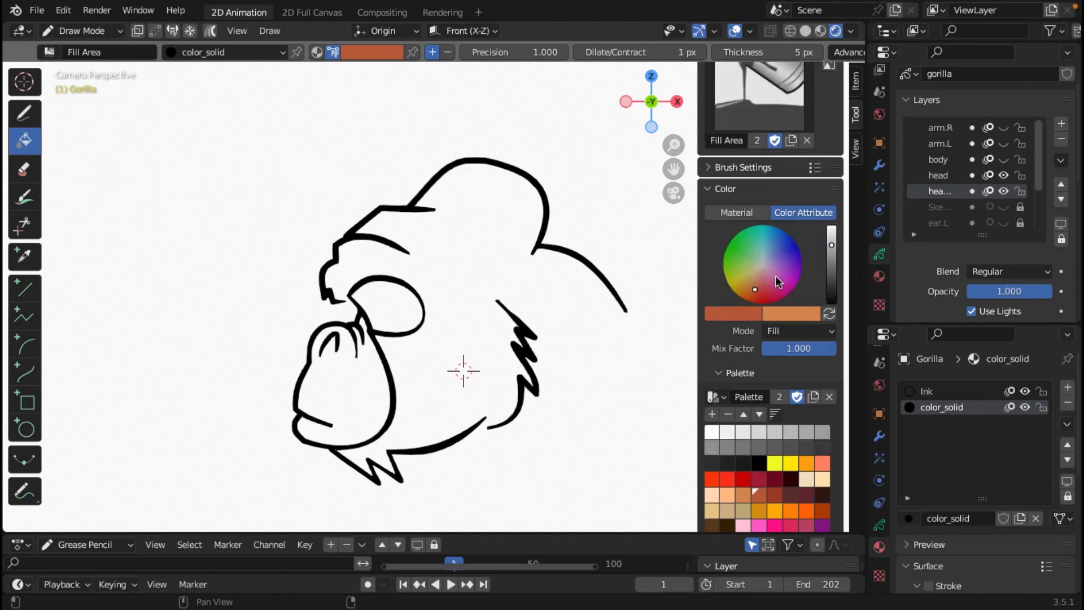
scroll(775, 276, "down", 12)
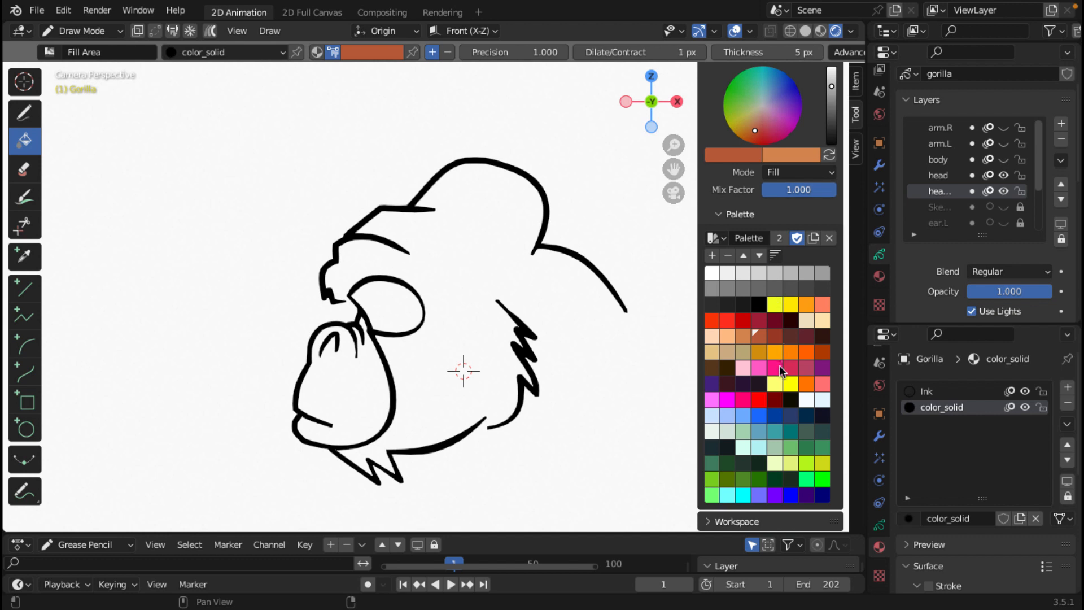
scroll(779, 364, "up", 10)
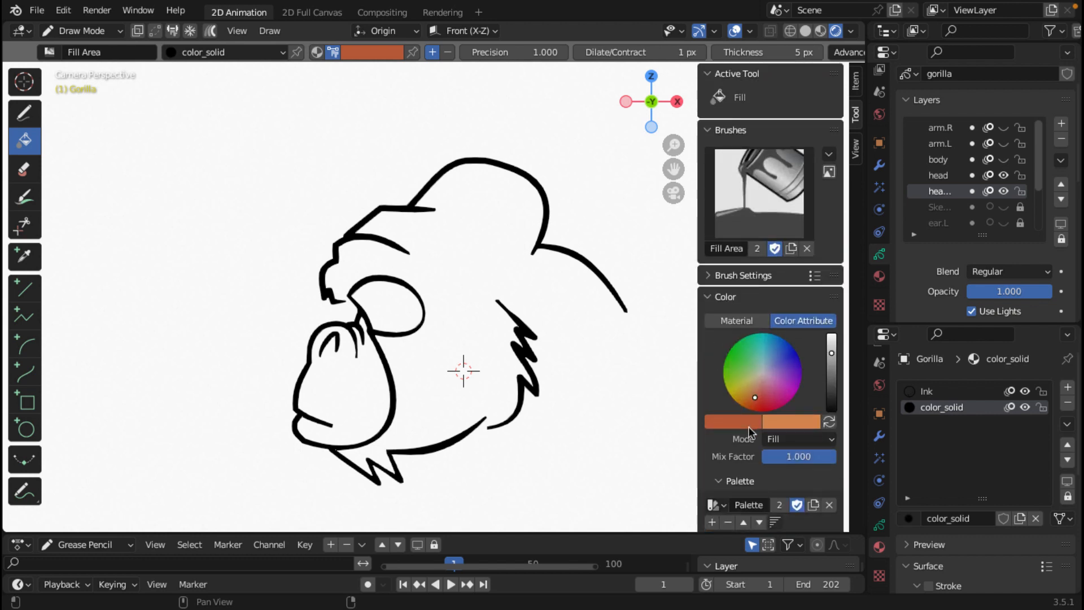
scroll(749, 426, "down", 8)
scroll(748, 425, "up", 8)
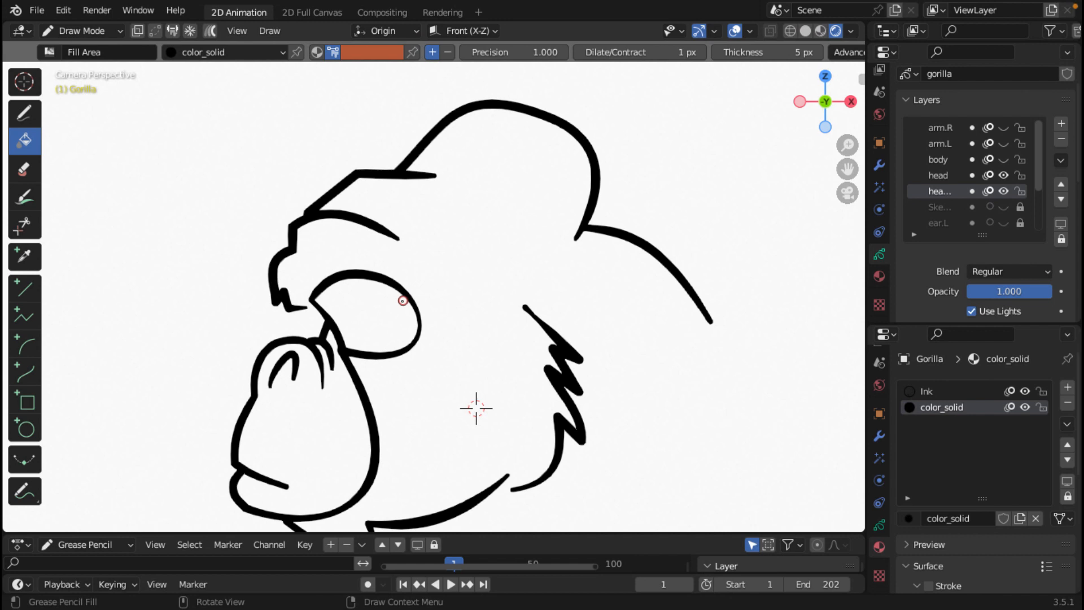
- Widen the two Properties editors to give the layer and material names more room
scroll(404, 296, "down", 1)
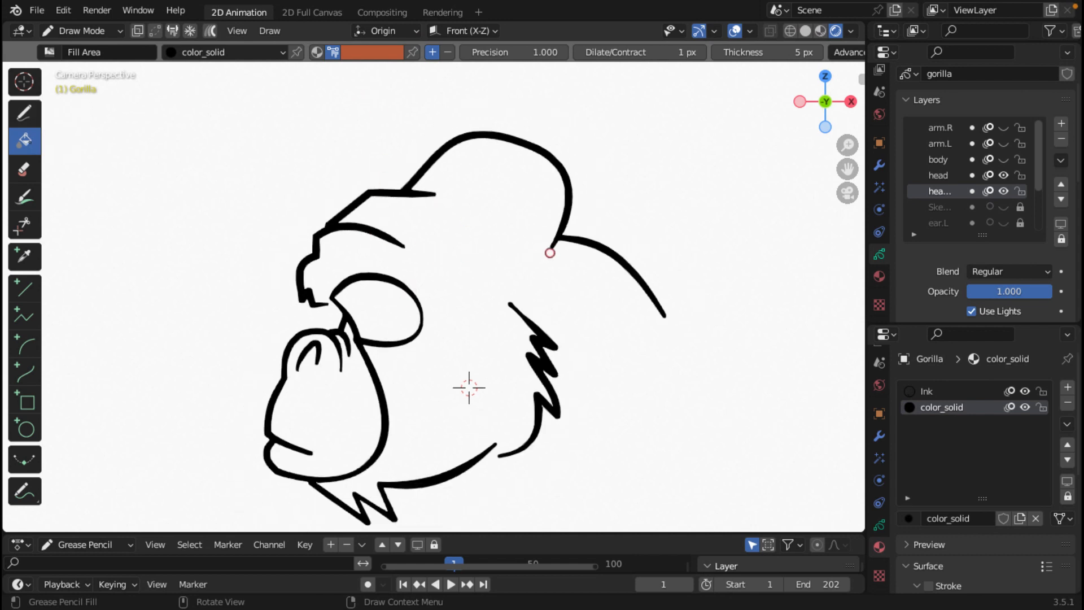
left_click_drag(866, 238, 721, 238)
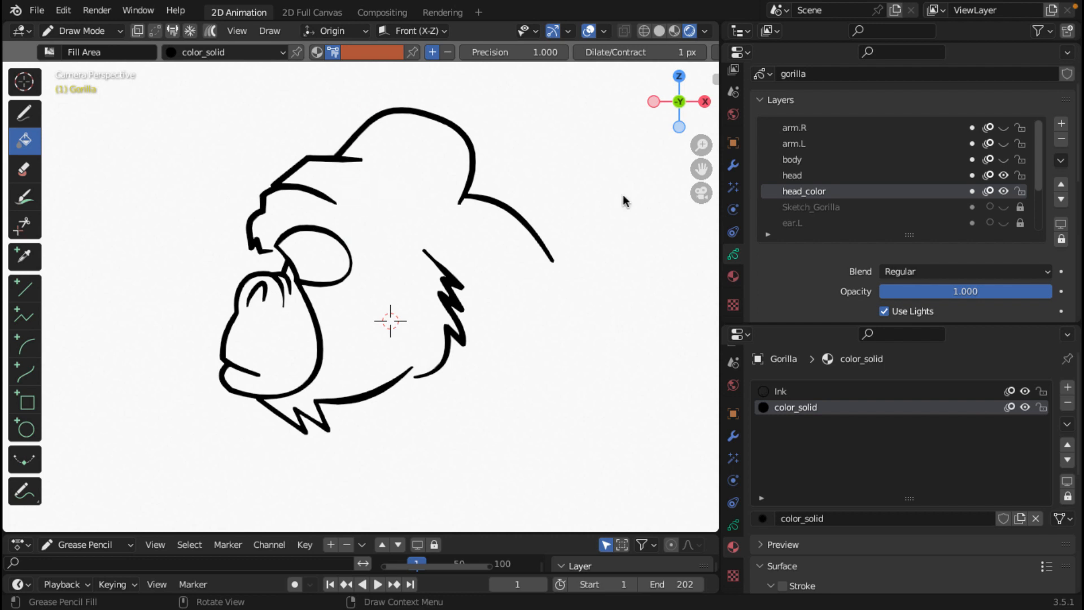
- Try to fill the gorilla's head outline with rust brown on the head_color layer
left_click(402, 193)
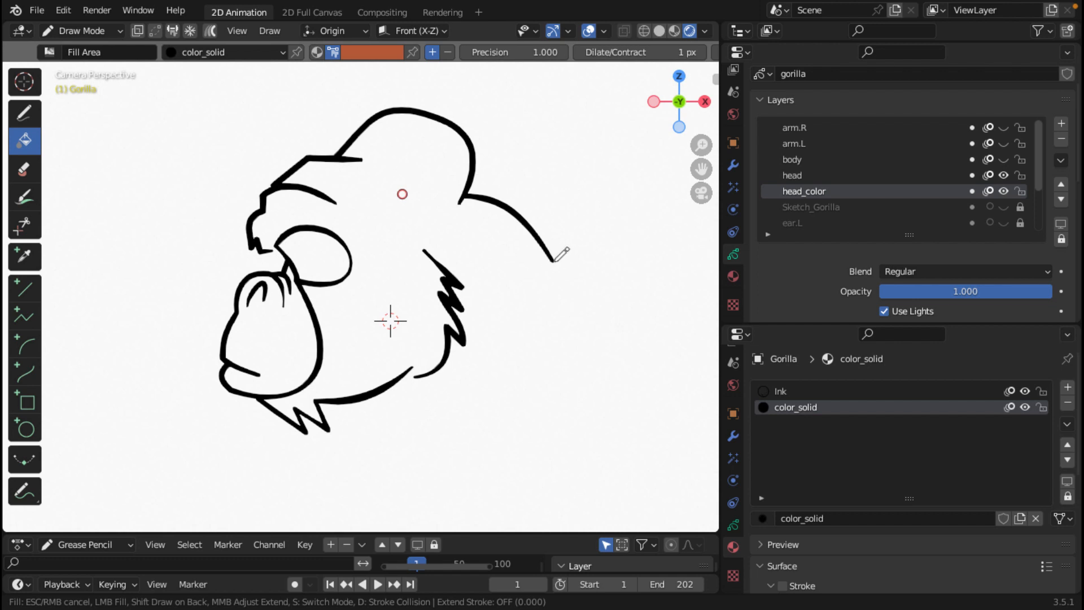
key("Escape")
left_click(660, 294)
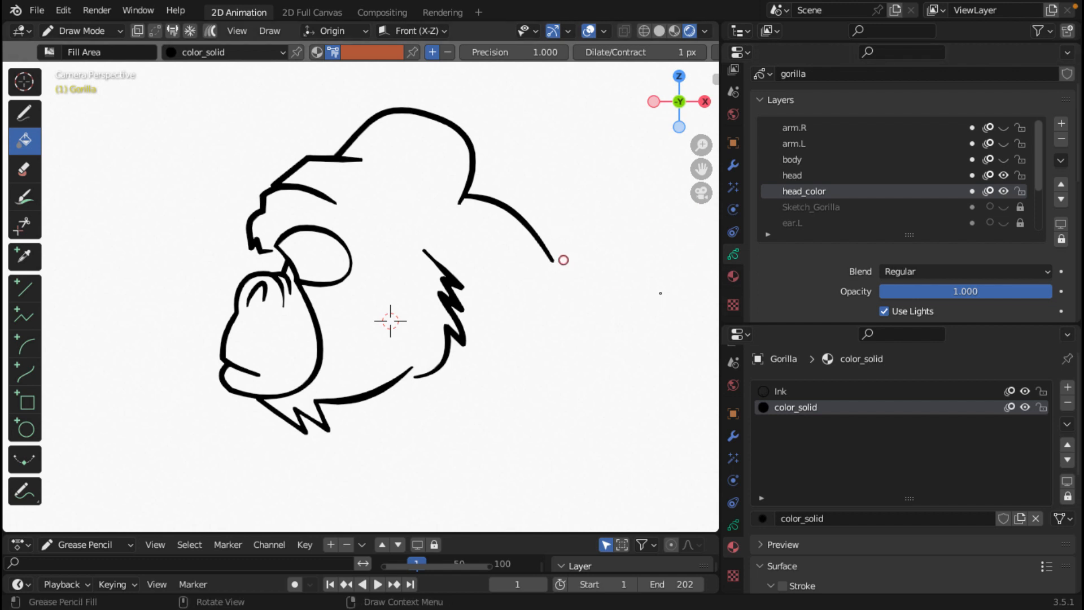
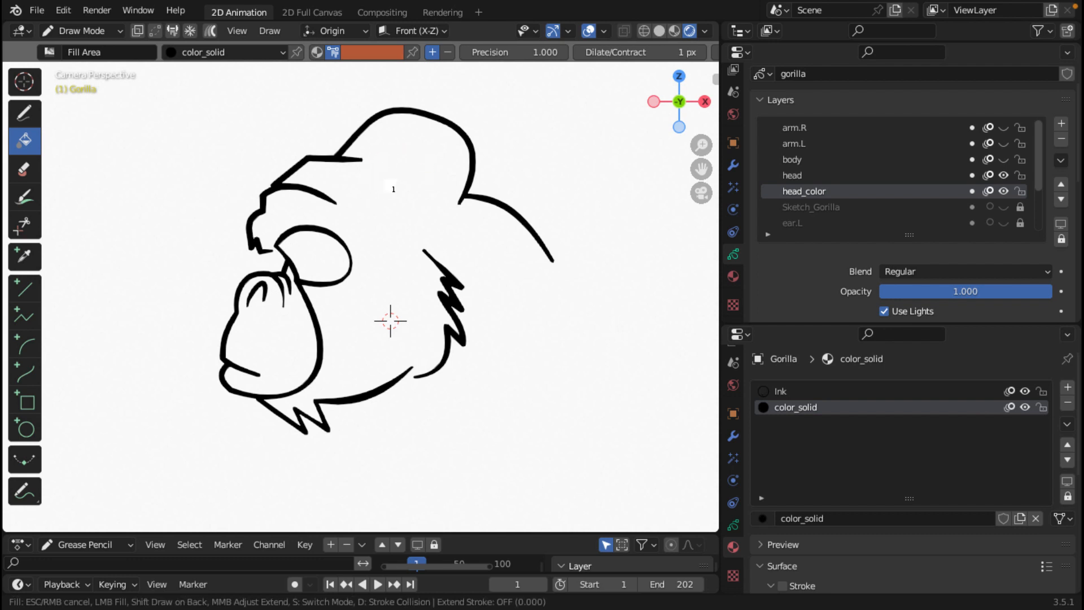
- Fill the gorilla's head with rust brown, and in Edit Mode select a point on the boundary line closing the neck gap
left_click(390, 185)
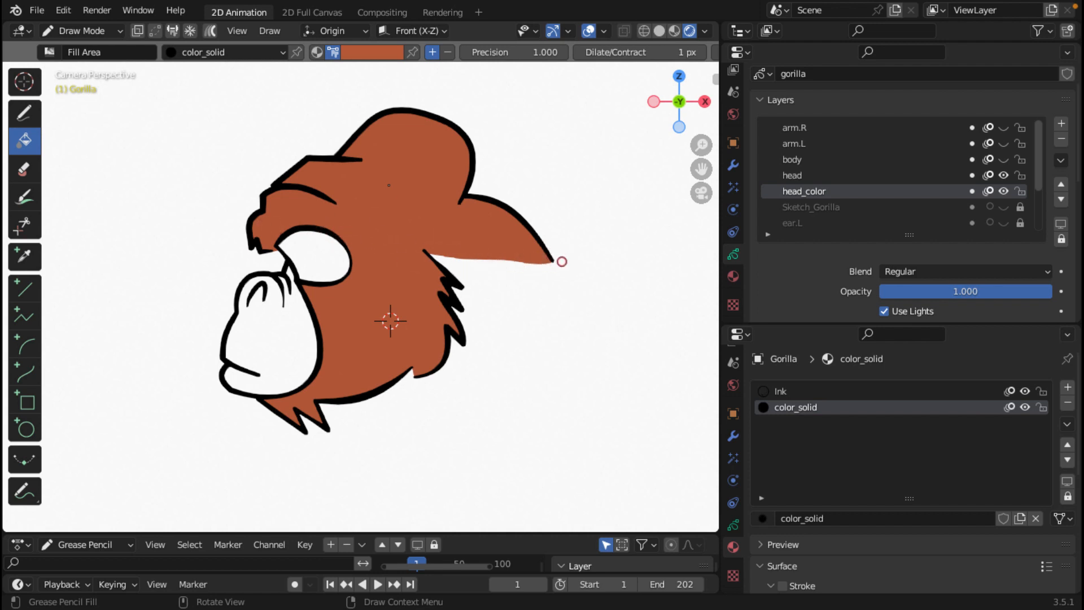
left_click(82, 31)
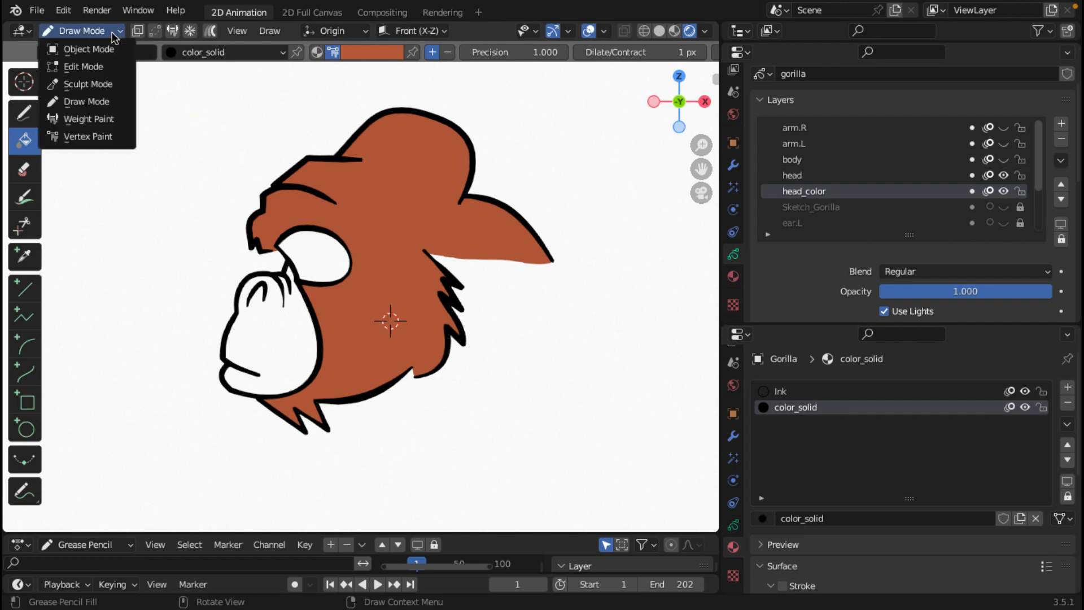
left_click(88, 68)
scroll(404, 229, "up", 6)
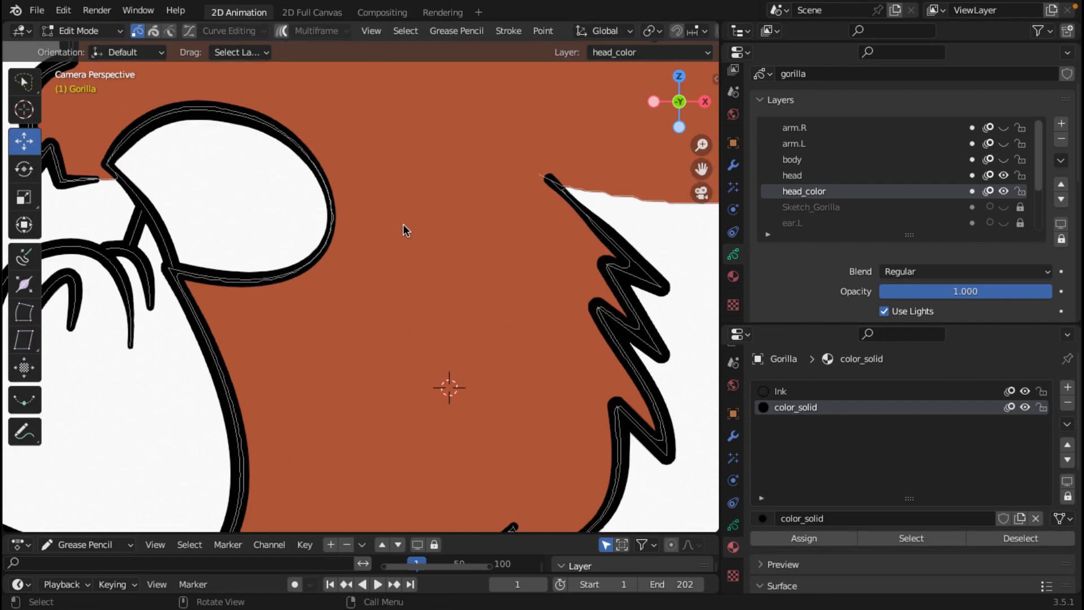
scroll(405, 230, "down", 3)
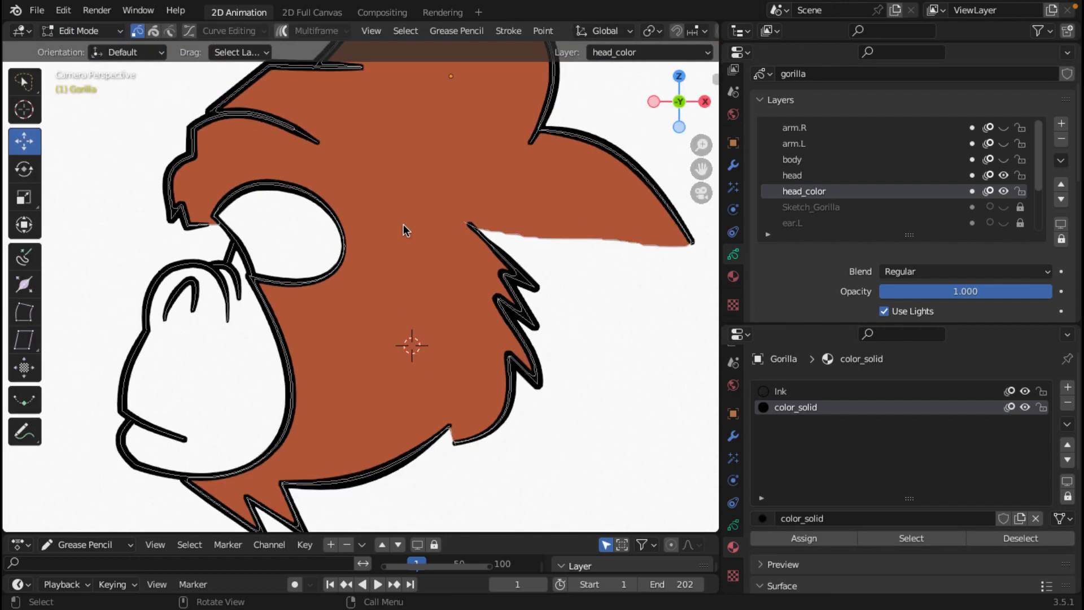
left_click(646, 246)
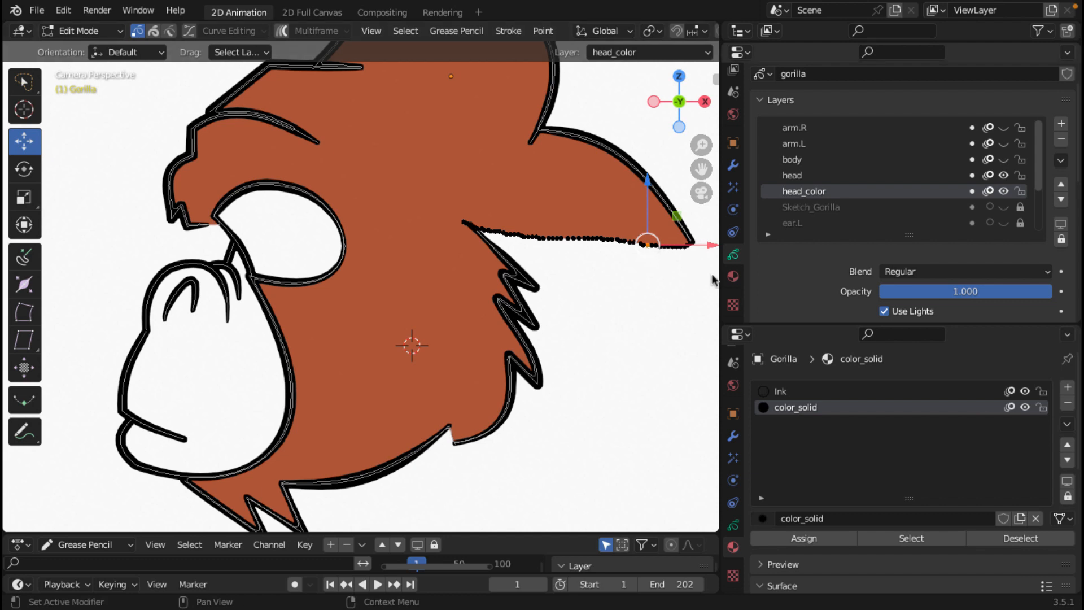
- Toggle the color_solid material's visibility to inspect the boundary line without the fill, leaving the material visible
left_click(1024, 408)
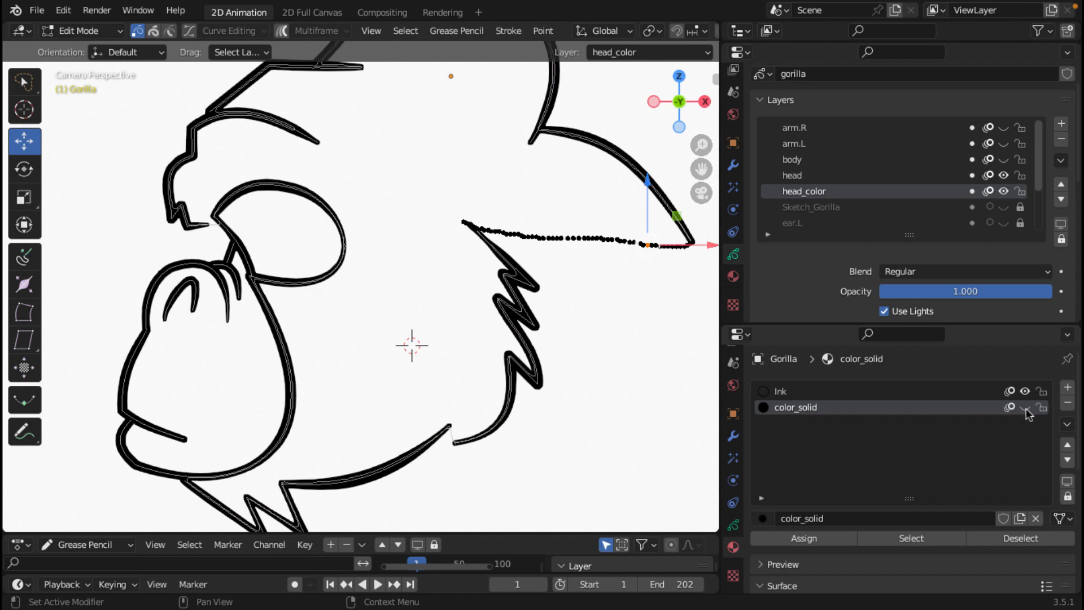
left_click(1025, 407)
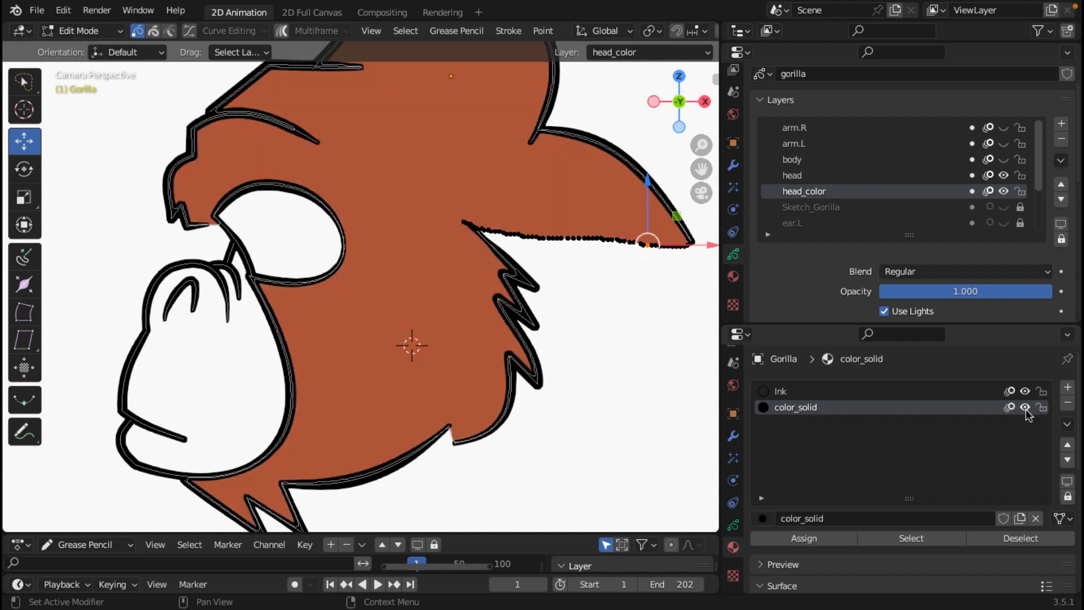
left_click(1026, 408)
left_click(1026, 408)
left_click(1025, 407)
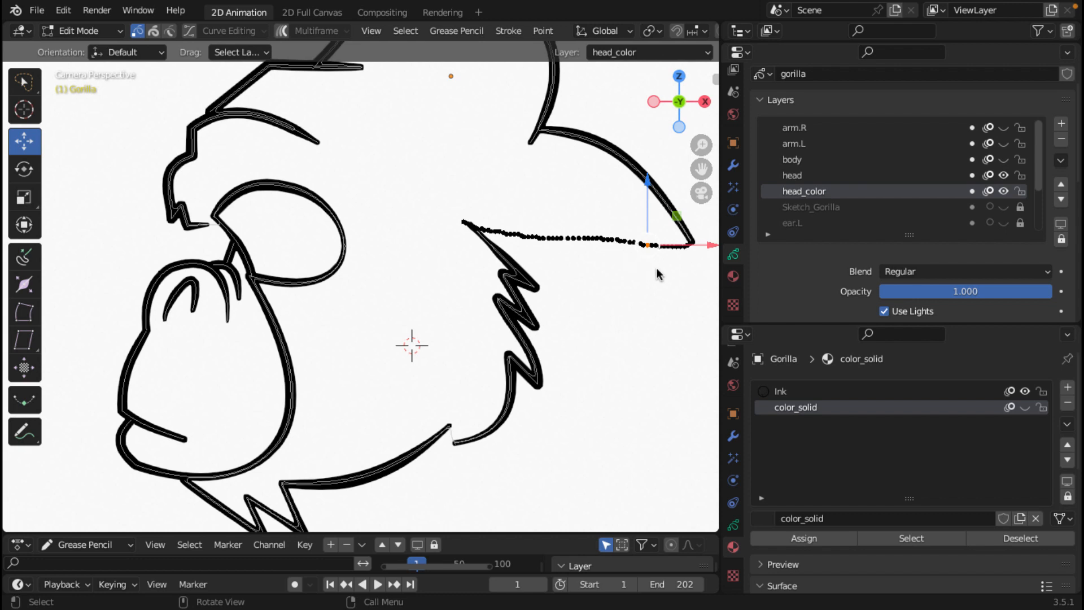
left_click(648, 244, "shift")
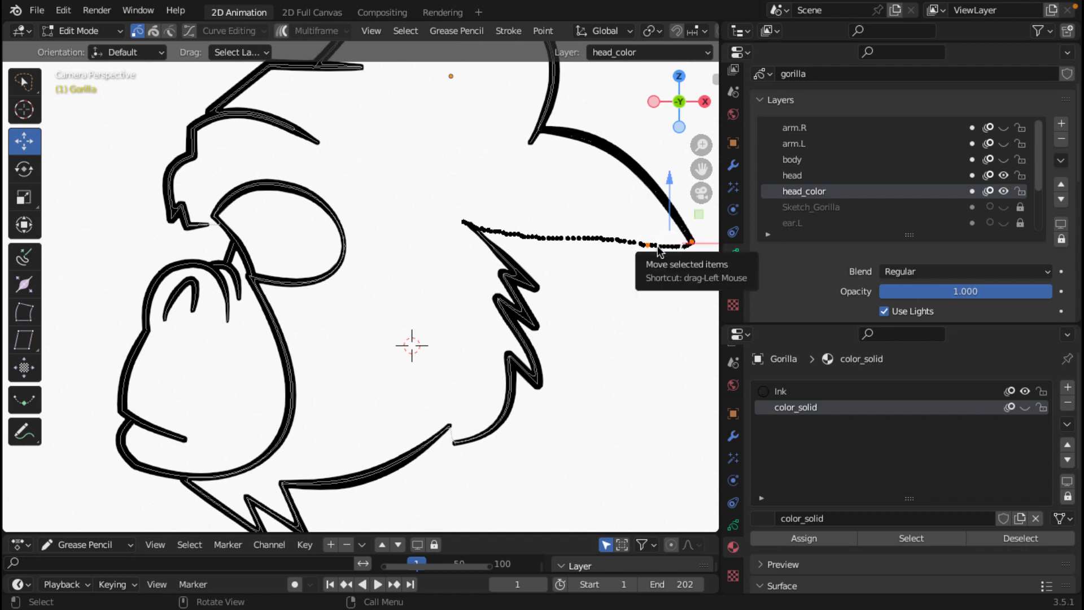
left_click(1024, 407)
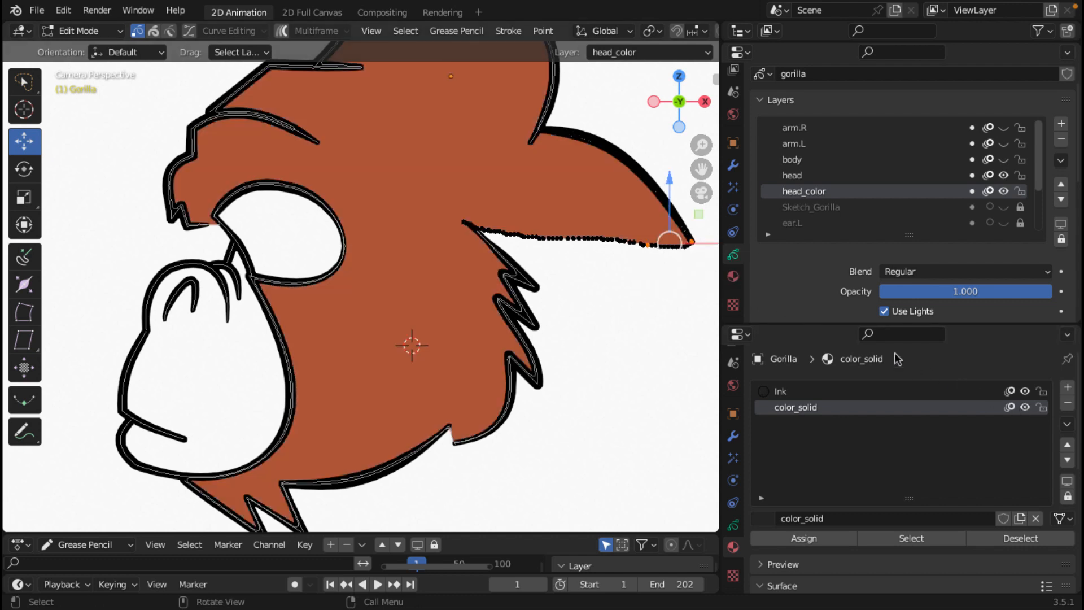
- Select the whole boundary line across the neck gap and try to move it away from the fill
left_click(644, 244)
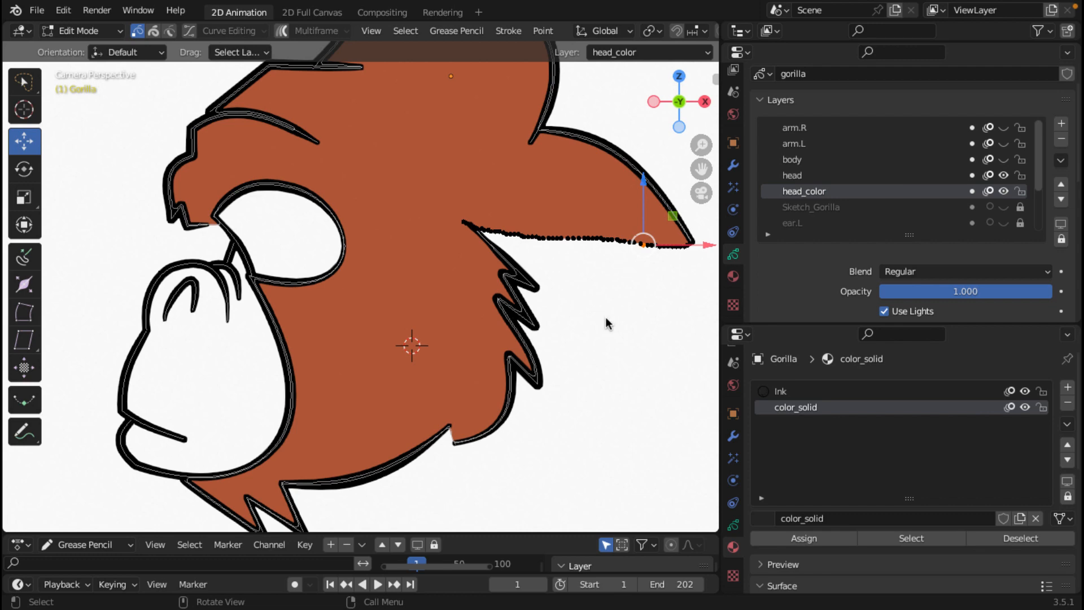
scroll(605, 317, "up", 2)
scroll(606, 322, "down", 1)
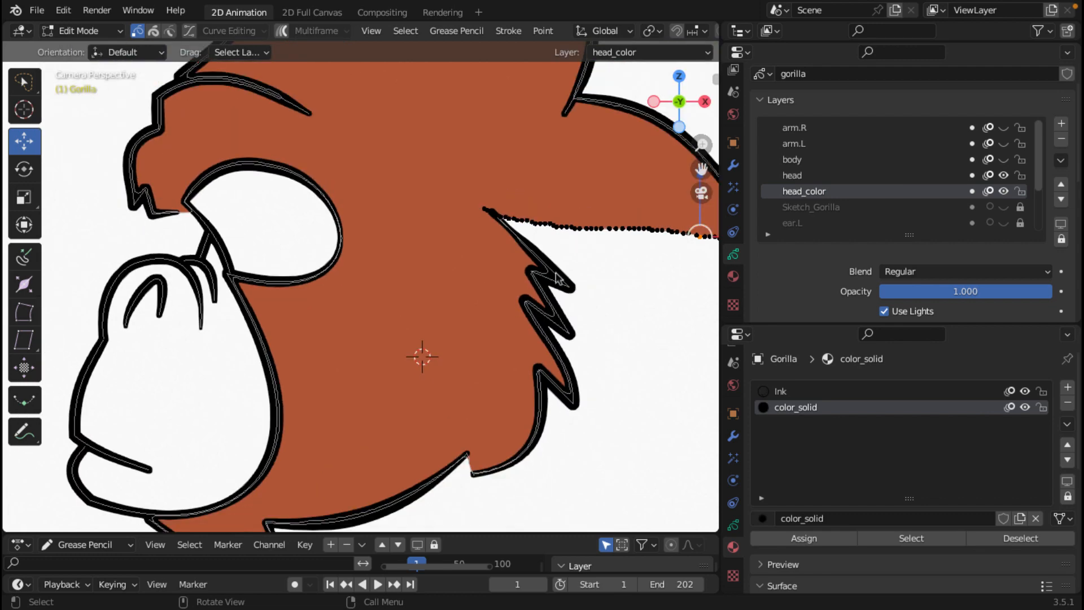
left_click(484, 210)
left_click_drag(487, 212, 484, 210)
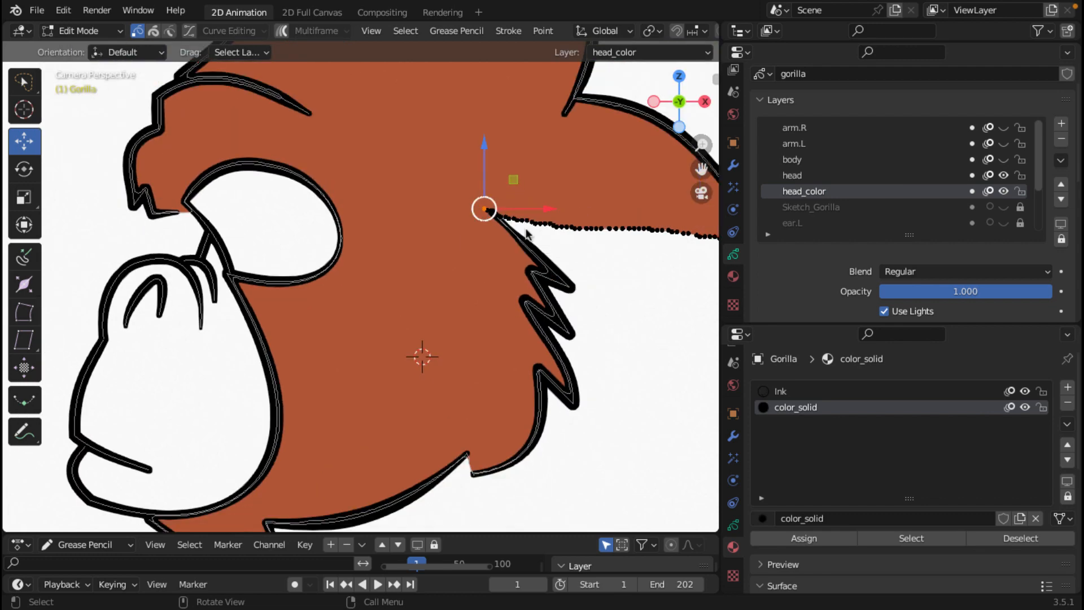
key("ctrl+l")
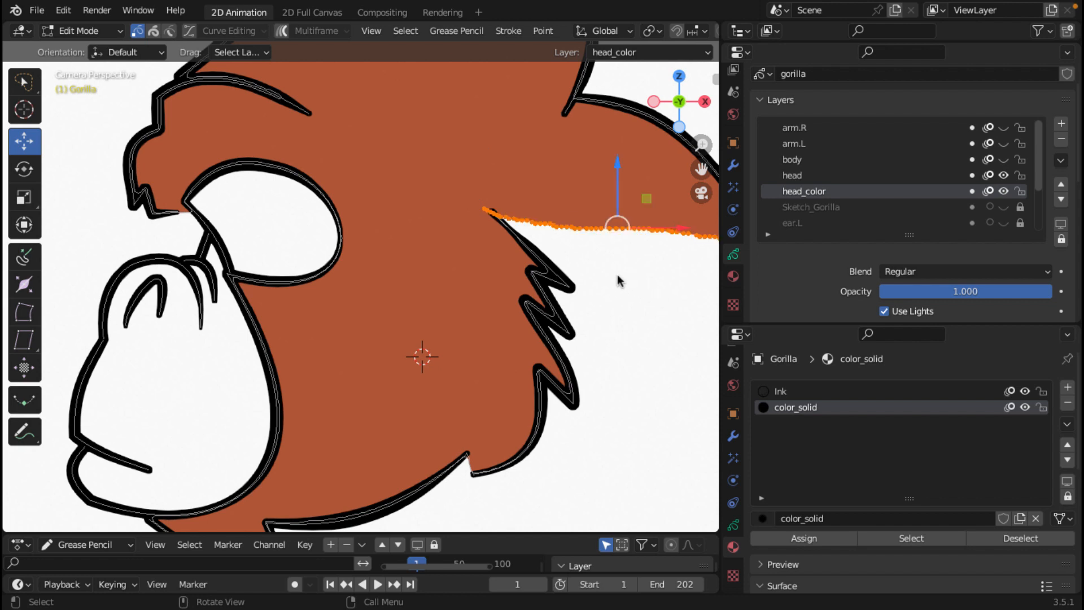
key("g")
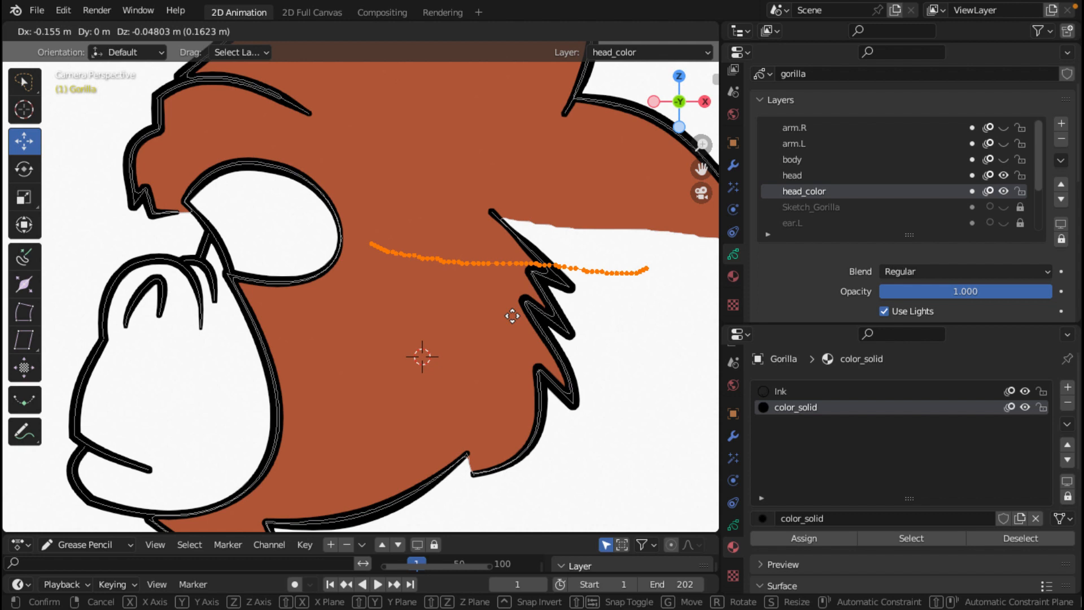
key("Escape")
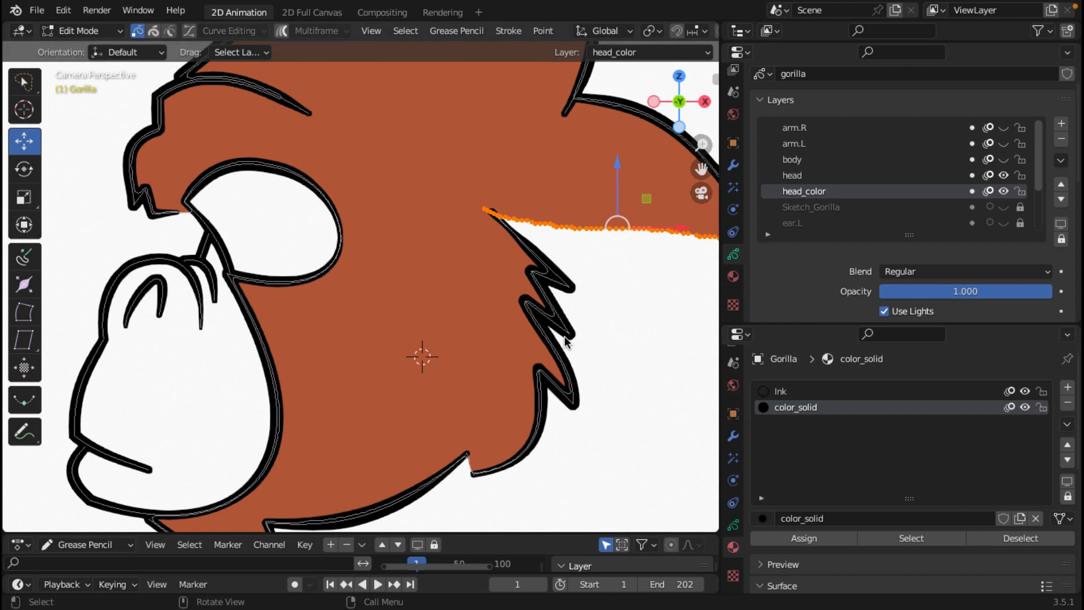
scroll(564, 336, "down", 3)
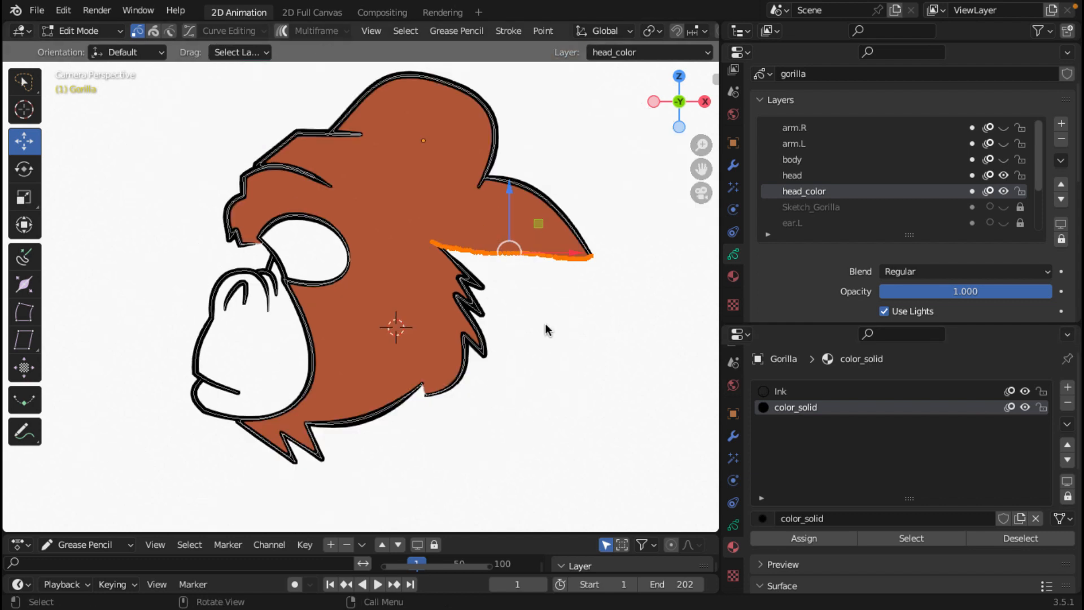
scroll(544, 323, "up", 3)
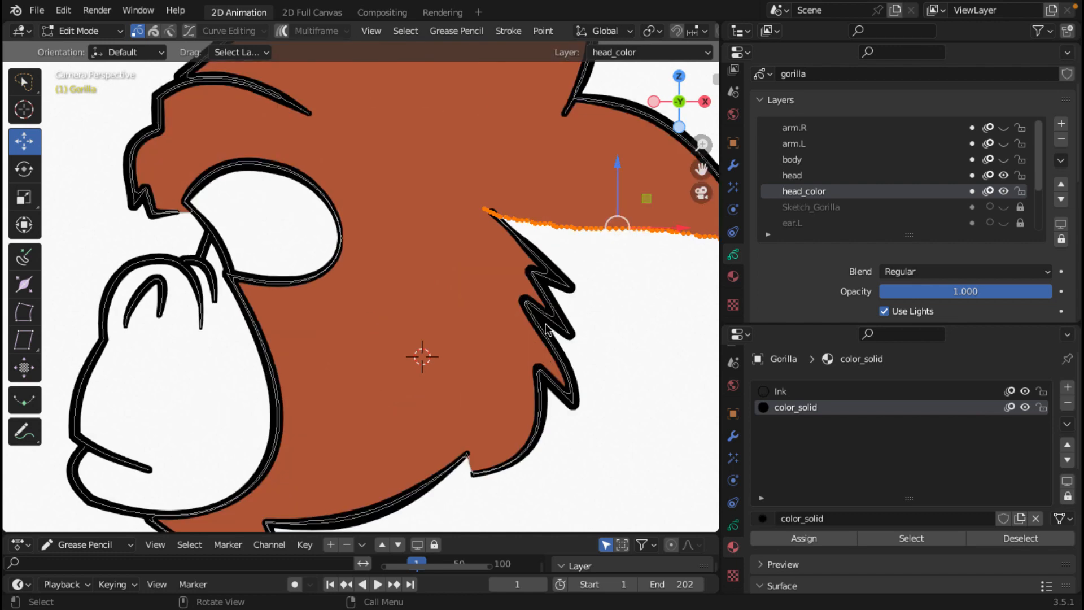
scroll(544, 323, "down", 3)
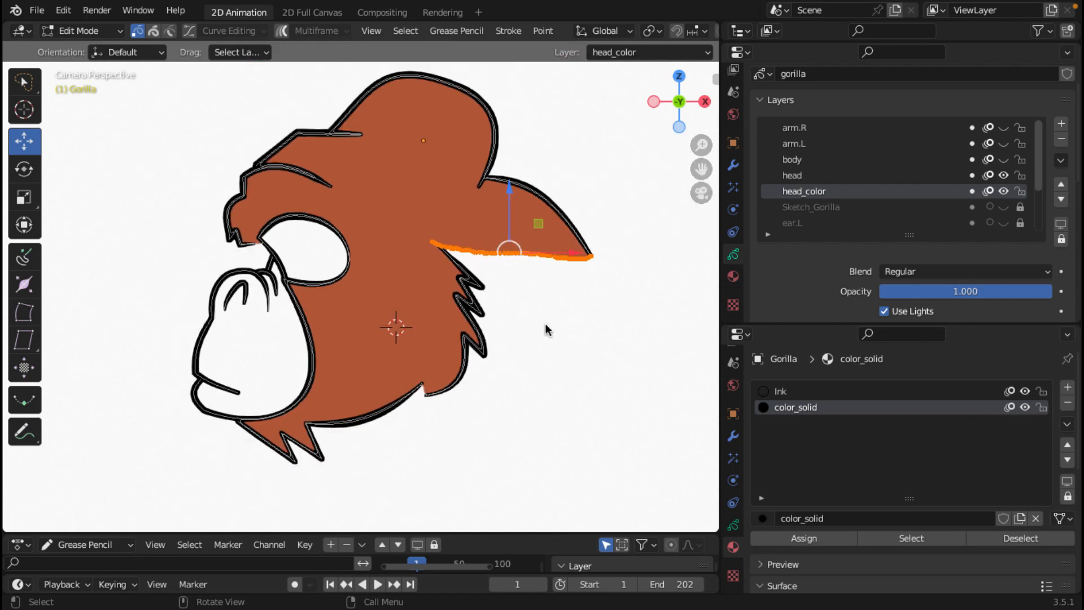
scroll(408, 411, "up", 3)
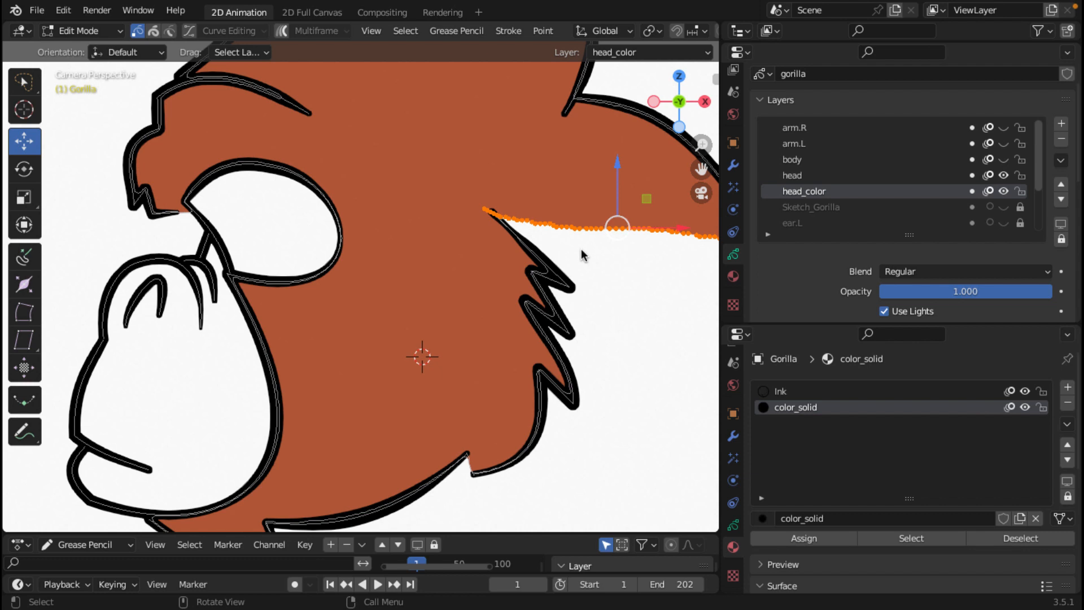
scroll(438, 384, "down", 3)
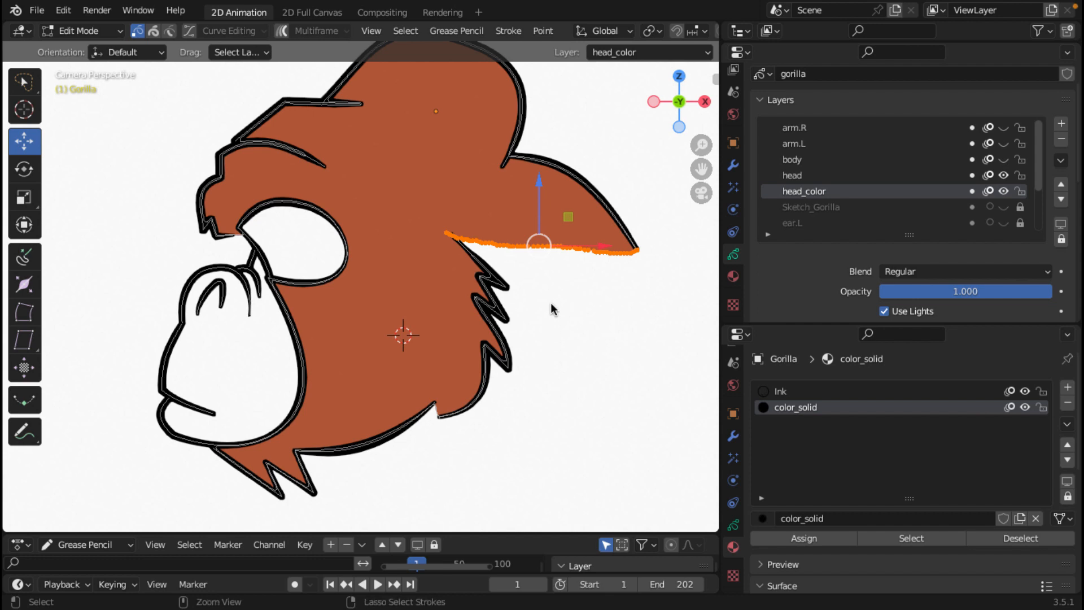
- Undo the recent selection and material visibility changes, and undo the rust brown head fill in Draw Mode
key("ctrl+z")
key("ctrl+z")
key("ctrl+z")
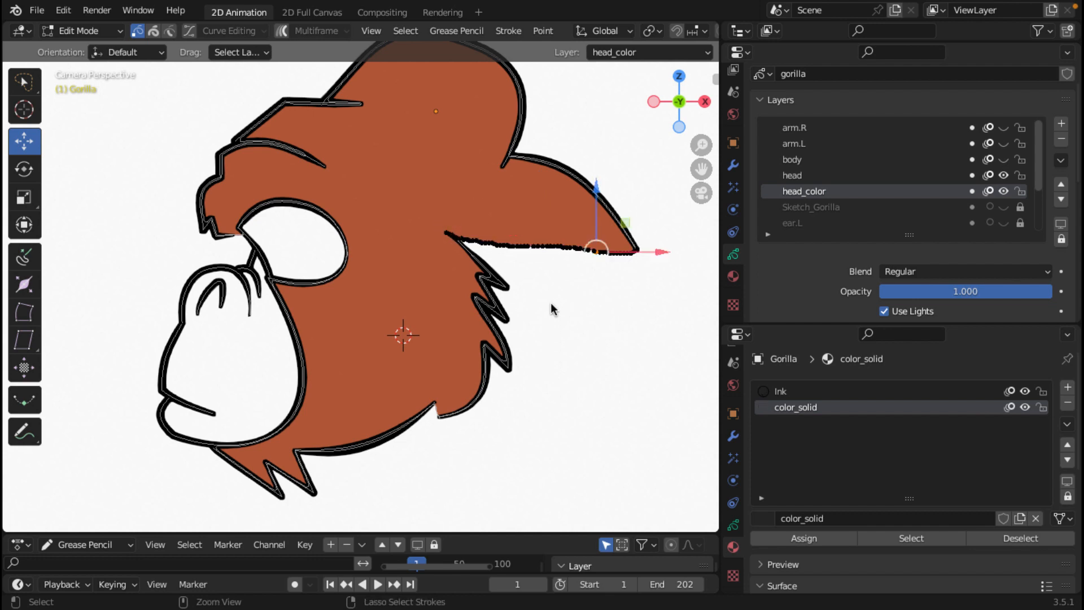
key("ctrl+z")
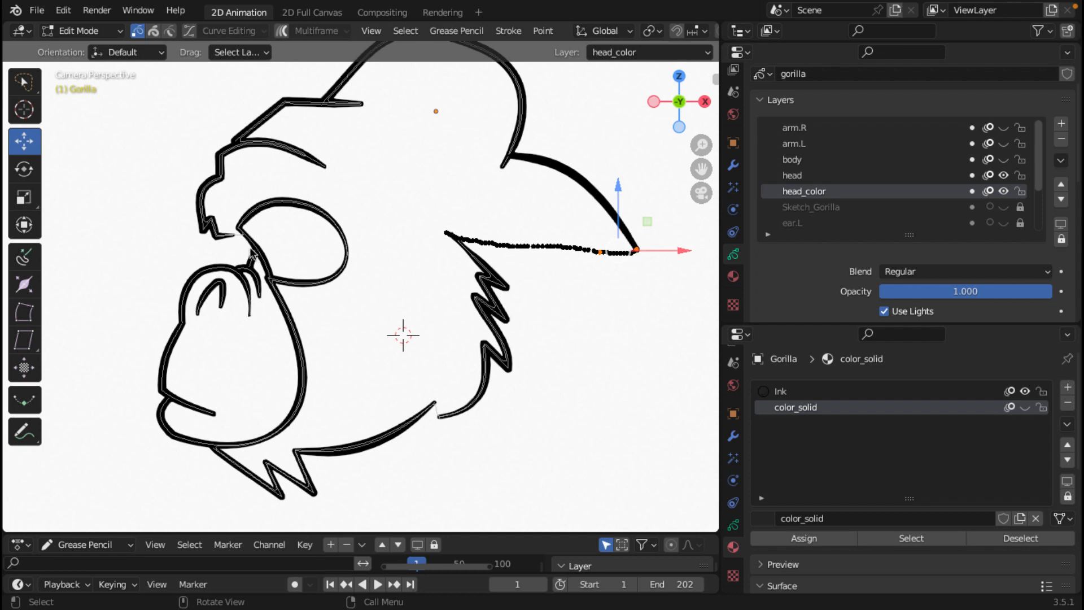
key("ctrl+z")
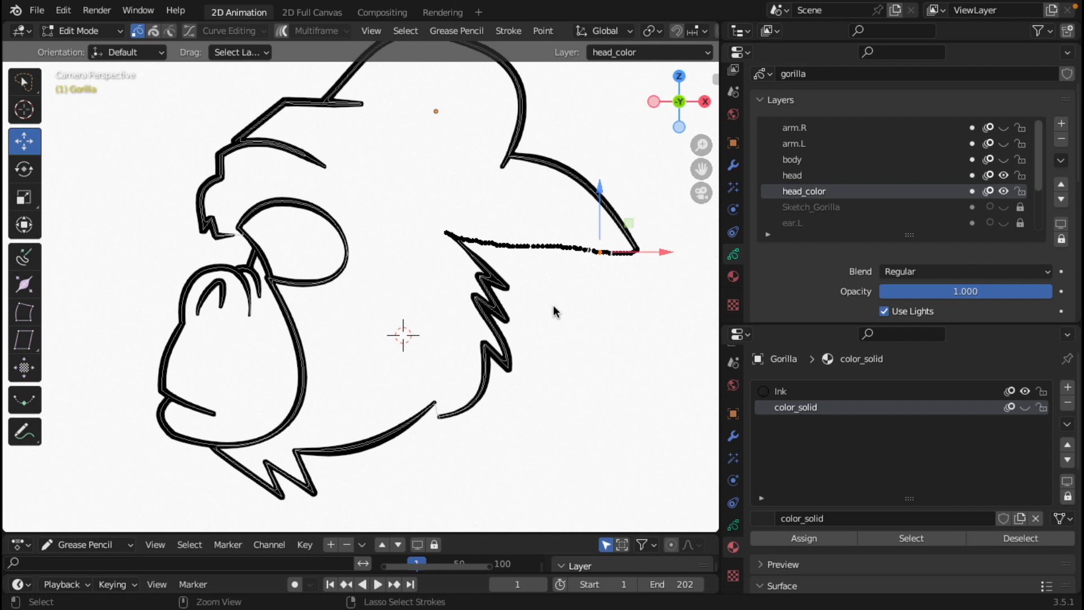
key("ctrl+shift+z")
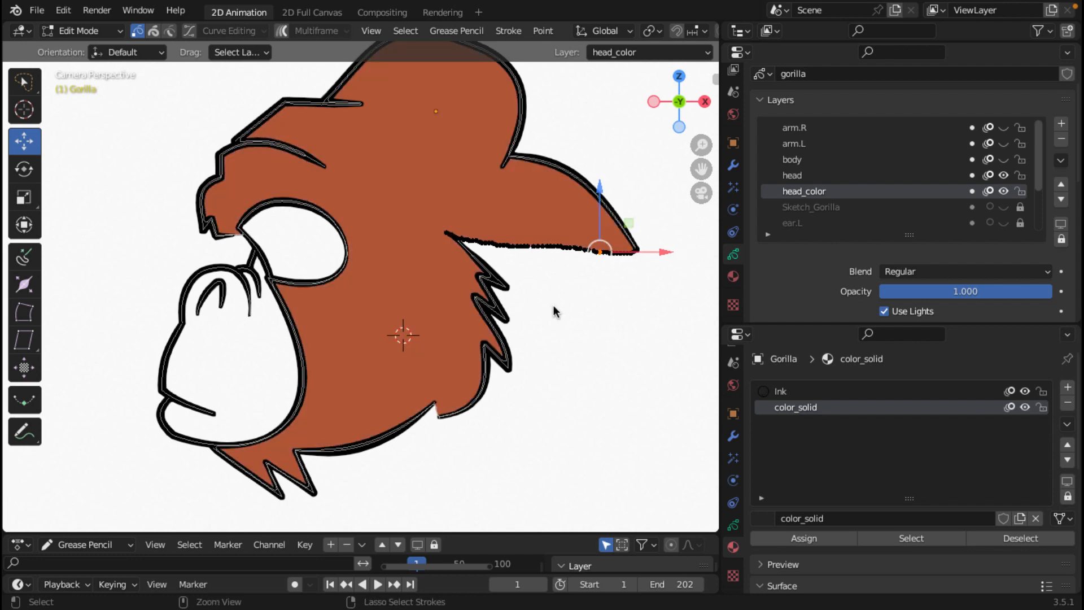
key("ctrl+z")
key("ctrl+shift+z")
key("ctrl+z")
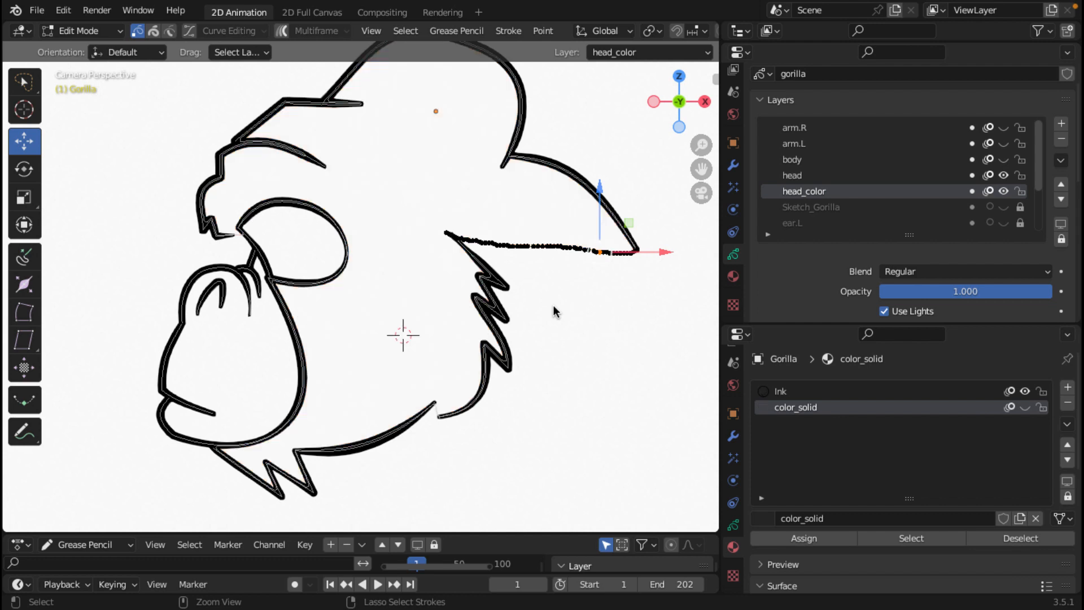
key("ctrl+shift+z")
key("ctrl+z")
key("ctrl+shift+z")
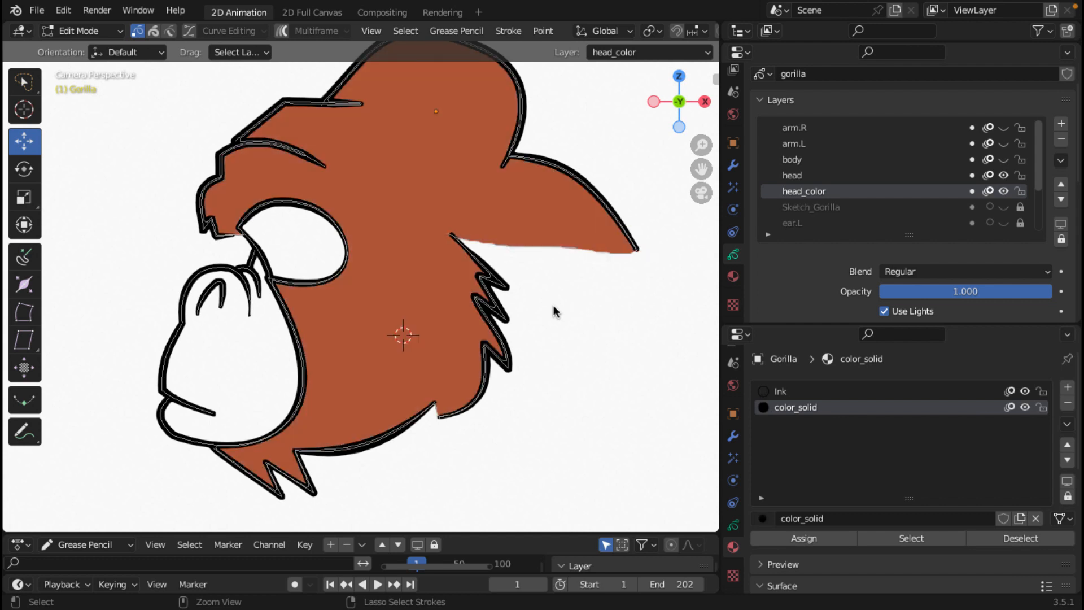
key("Tab")
key("ctrl+z")
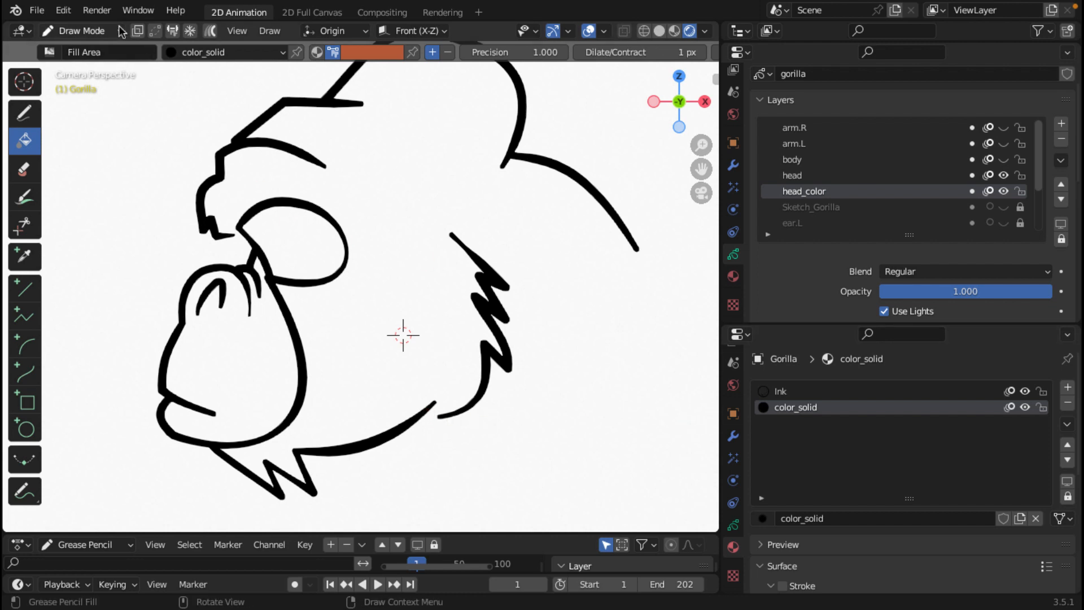
- In Edit Mode, delete all points of the boundary line that closes the neck gap
left_click(91, 30)
left_click(89, 65)
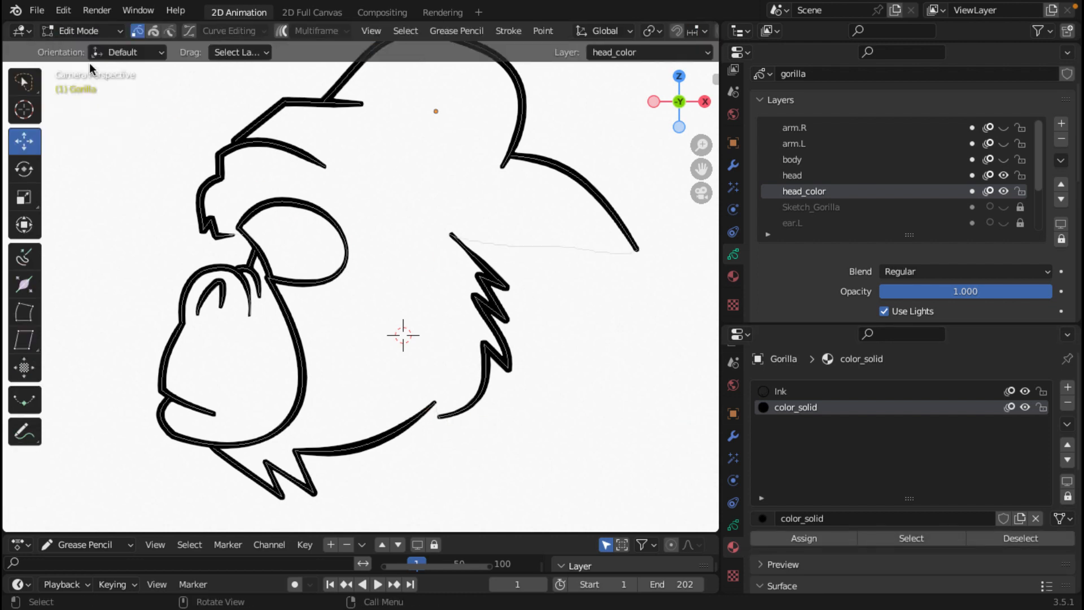
left_click(559, 249)
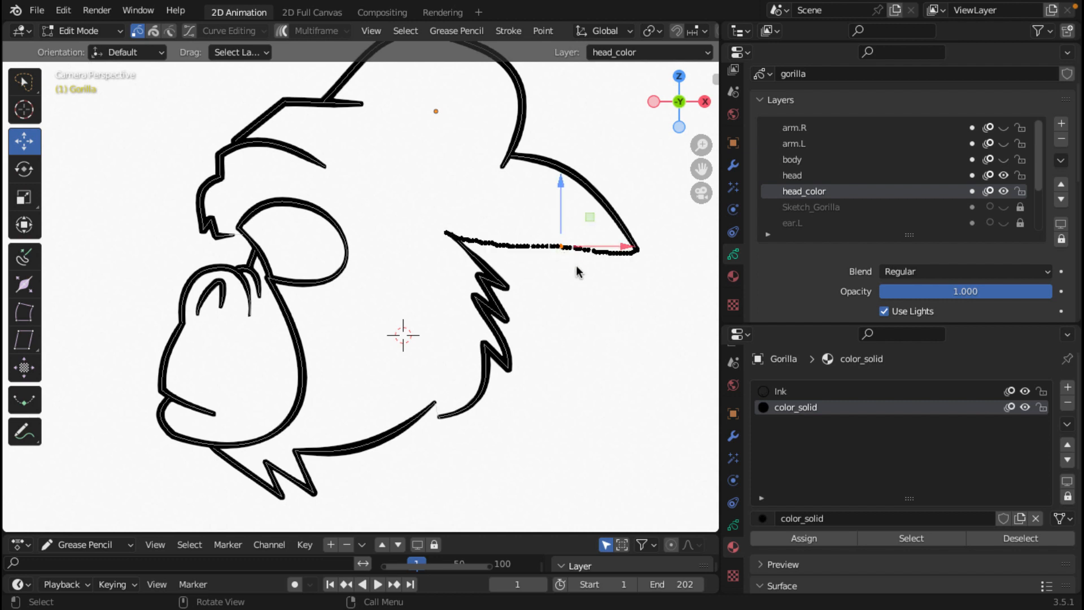
key("ctrl+l")
key("x")
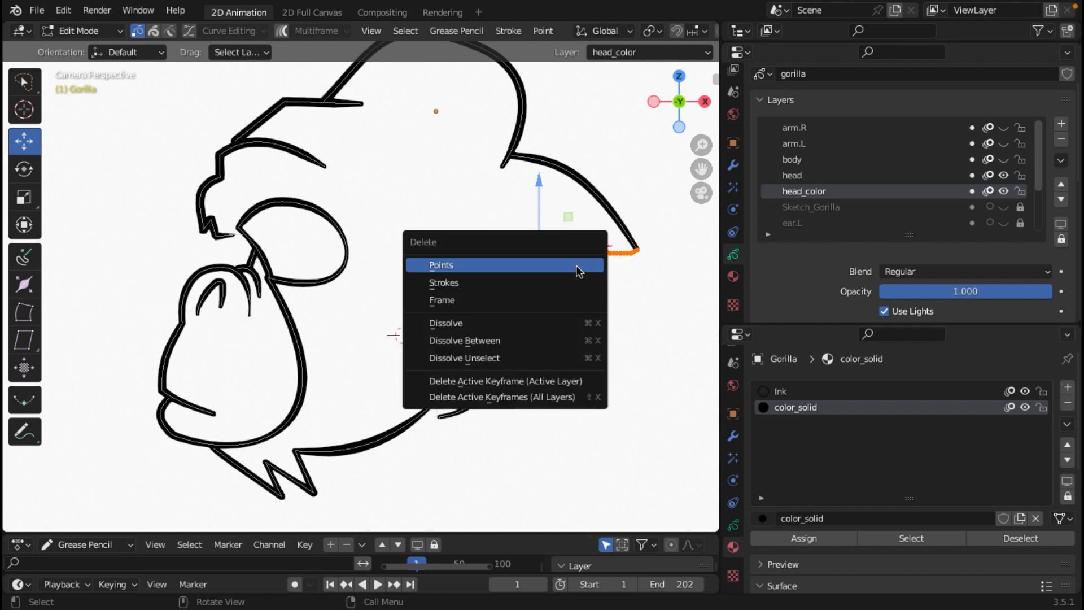
left_click(576, 269)
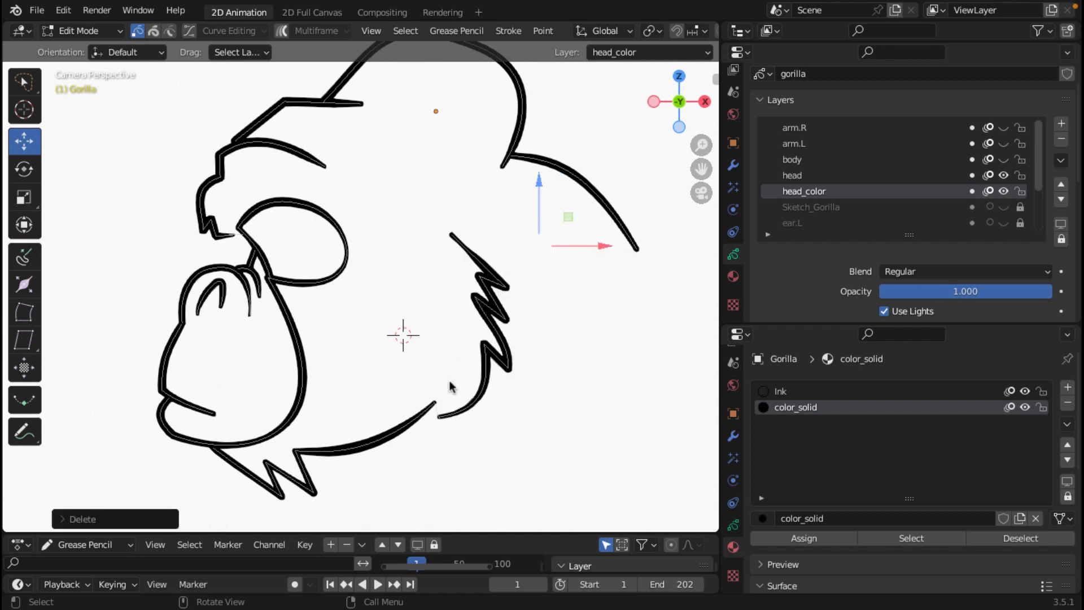
- Delete the points of the short boundary line that closes the gap at the back of the jaw
left_click(436, 406)
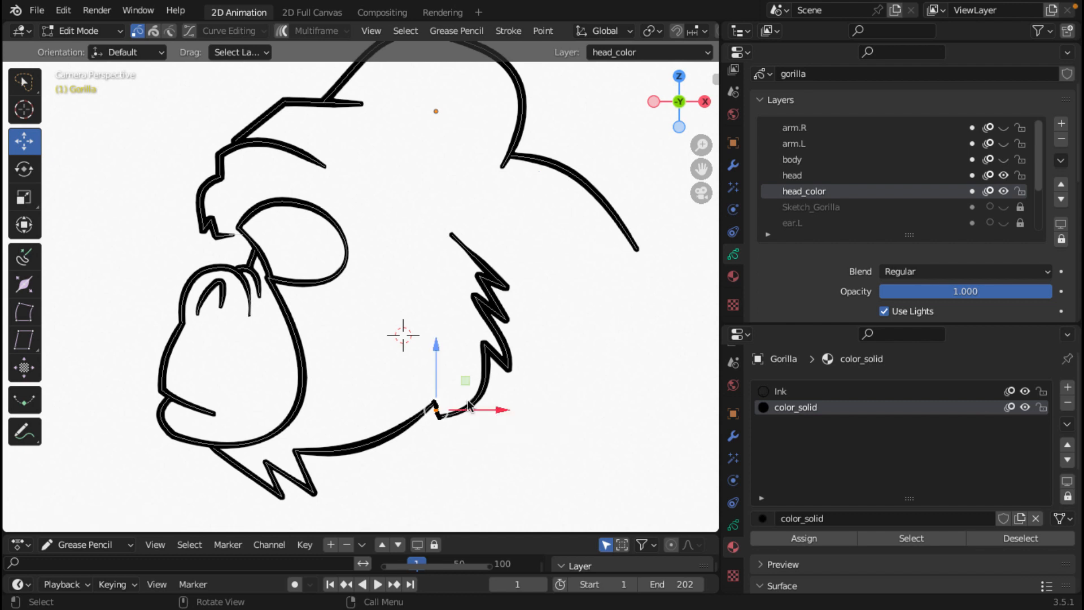
key("ctrl+KP_Add")
key("x")
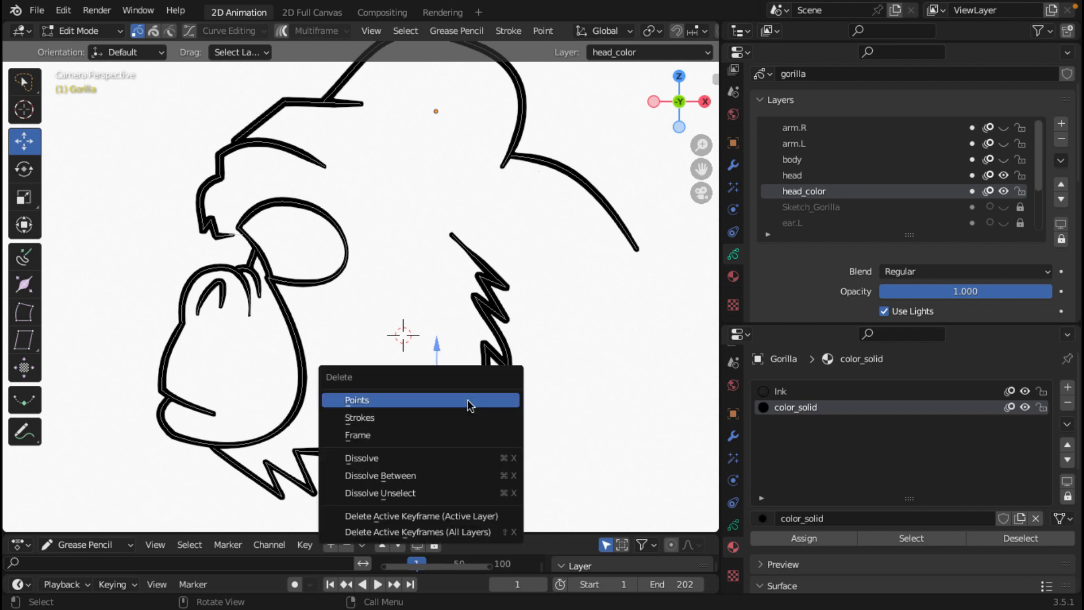
left_click(468, 402)
- Delete the points of the short boundary line that closes the gap between the brow and the eye outline
left_click(238, 235)
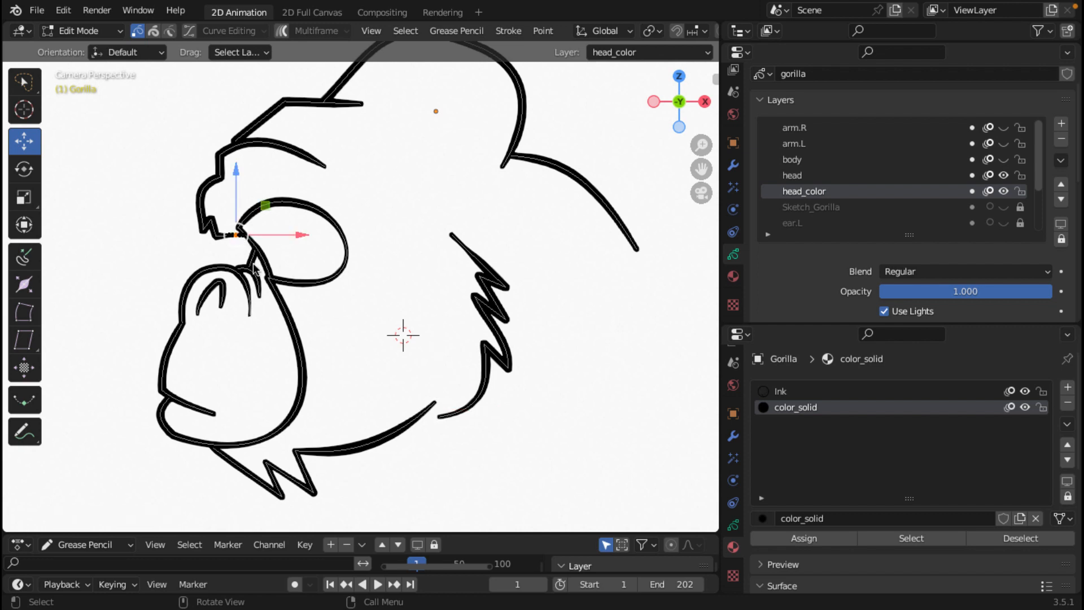
key("ctrl+KP_Add")
key("x")
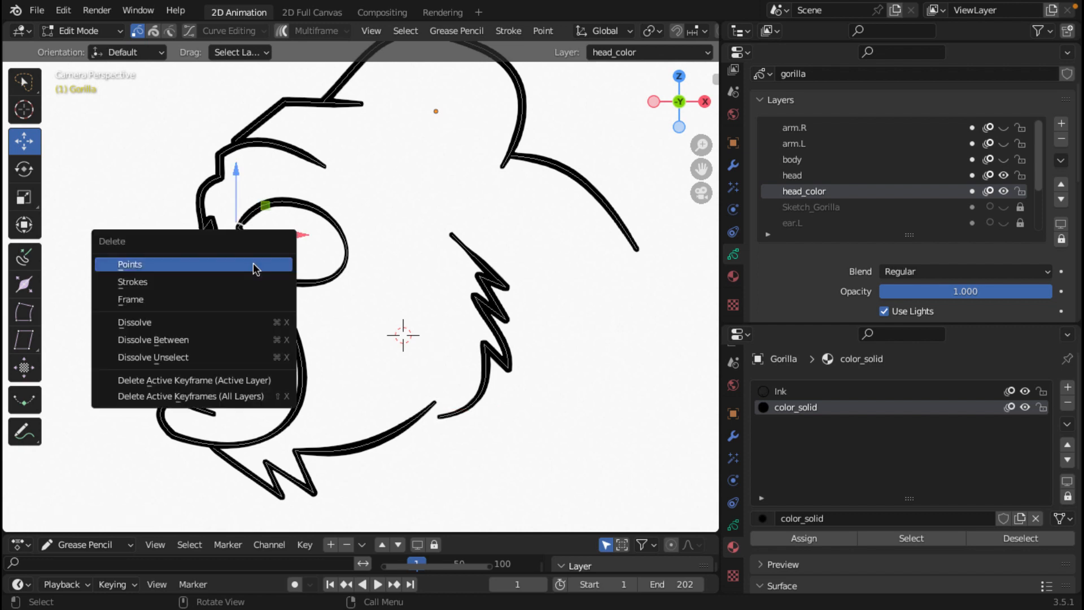
left_click(178, 266)
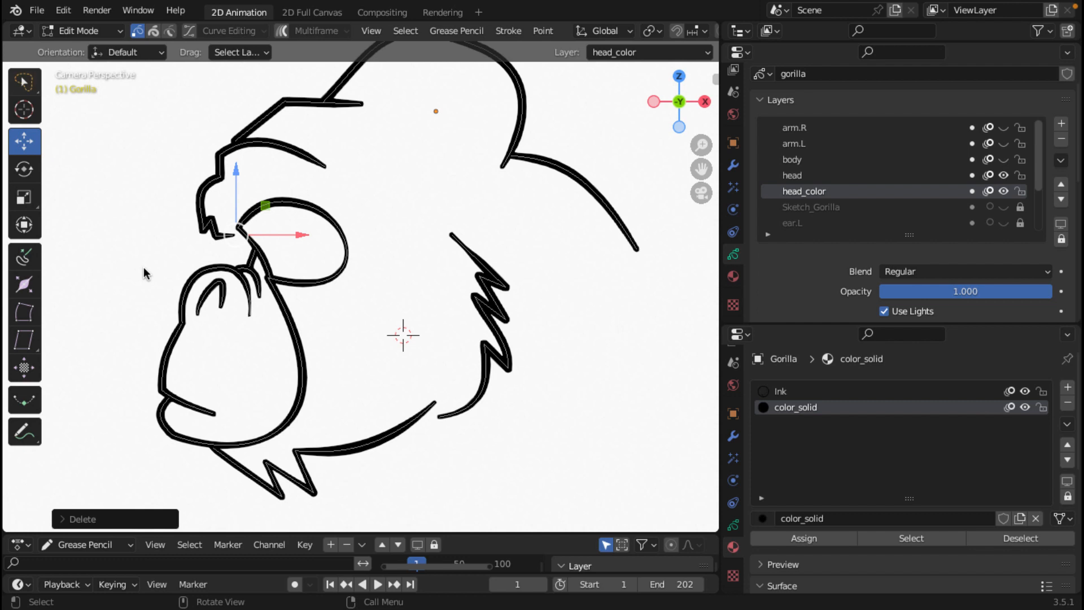
- Return to Draw Mode and add a new layer named Blines above head_color
left_click(88, 31)
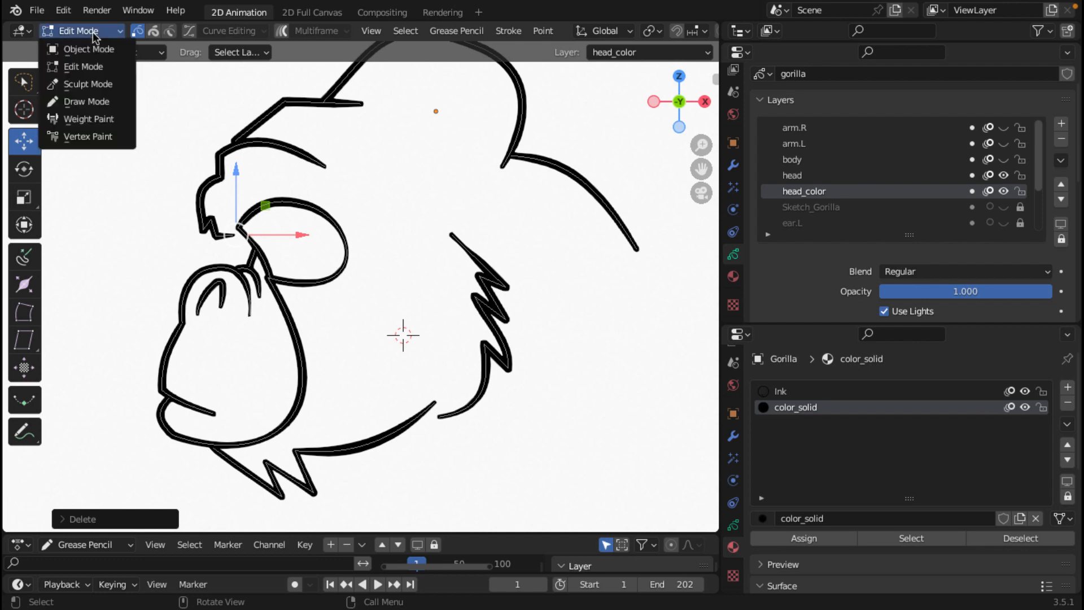
left_click(85, 103)
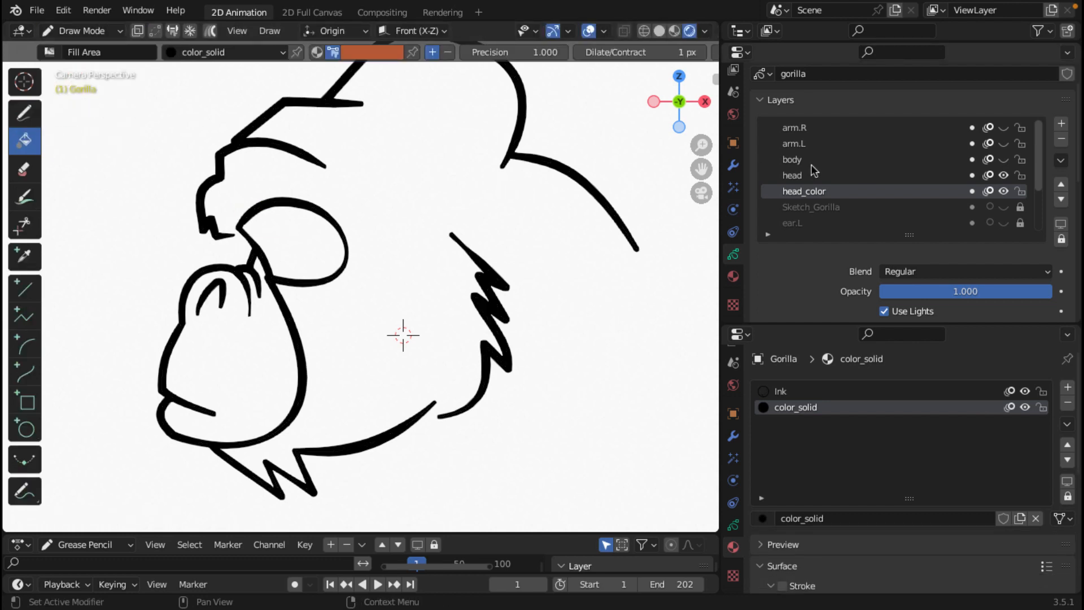
left_click(1061, 125)
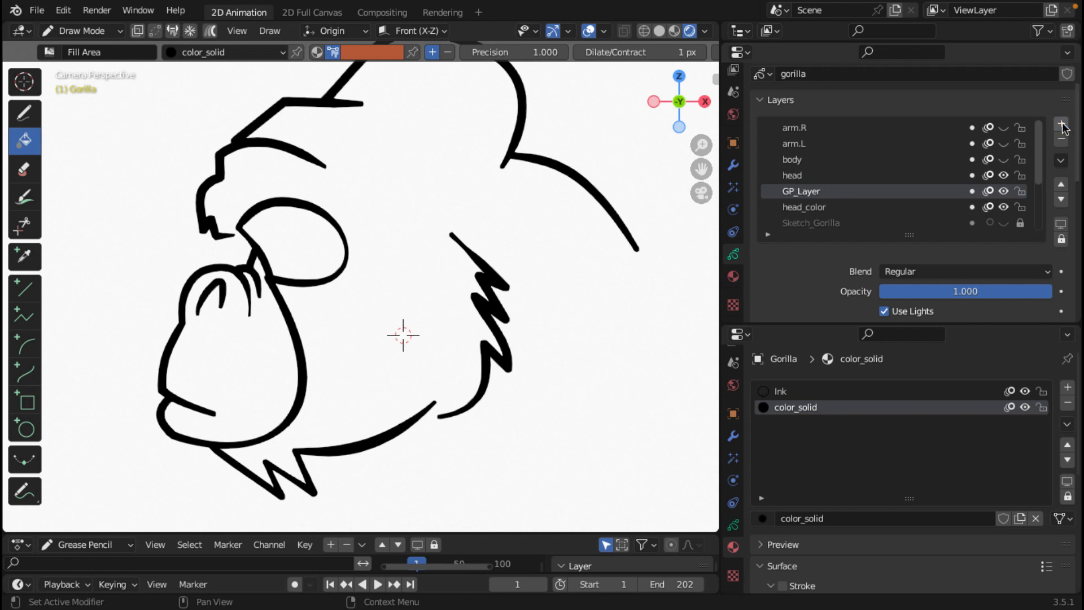
double_click(814, 192)
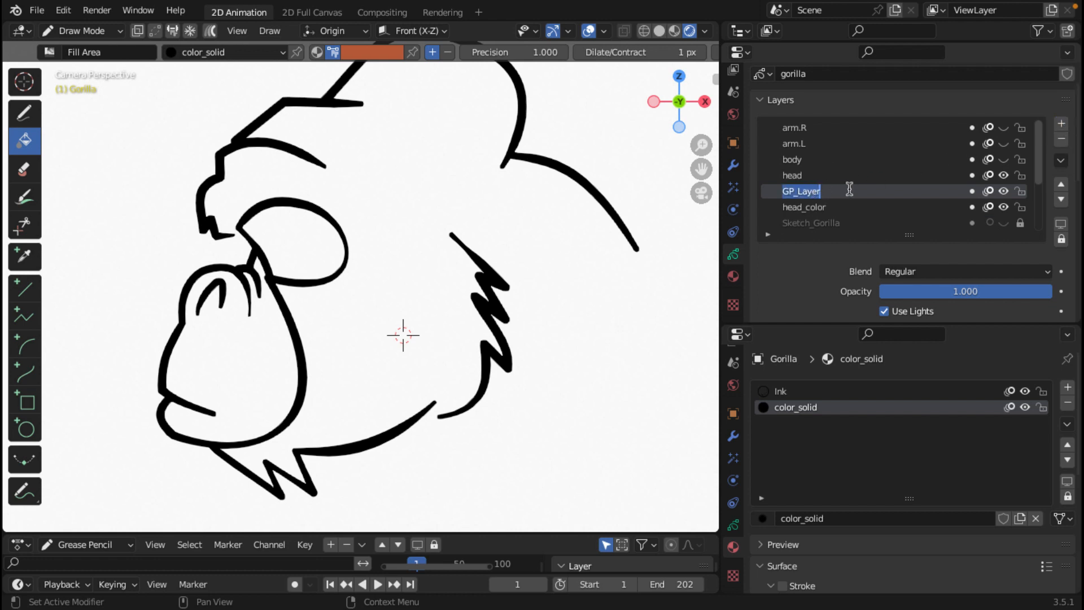
type("B_L")
key("BackSpace")
key("BackSpace")
type("lines")
key("Return")
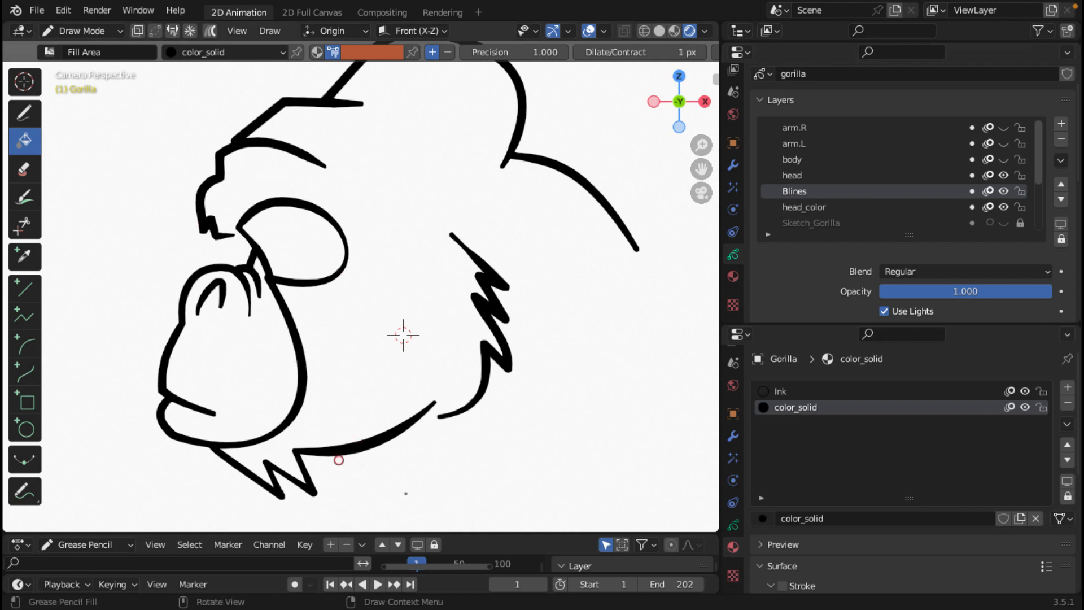
- Enlarge the dope sheet so the gorilla's keyframe rows show, and fit the keyframes up to about frame 100
left_click_drag(375, 533, 367, 501)
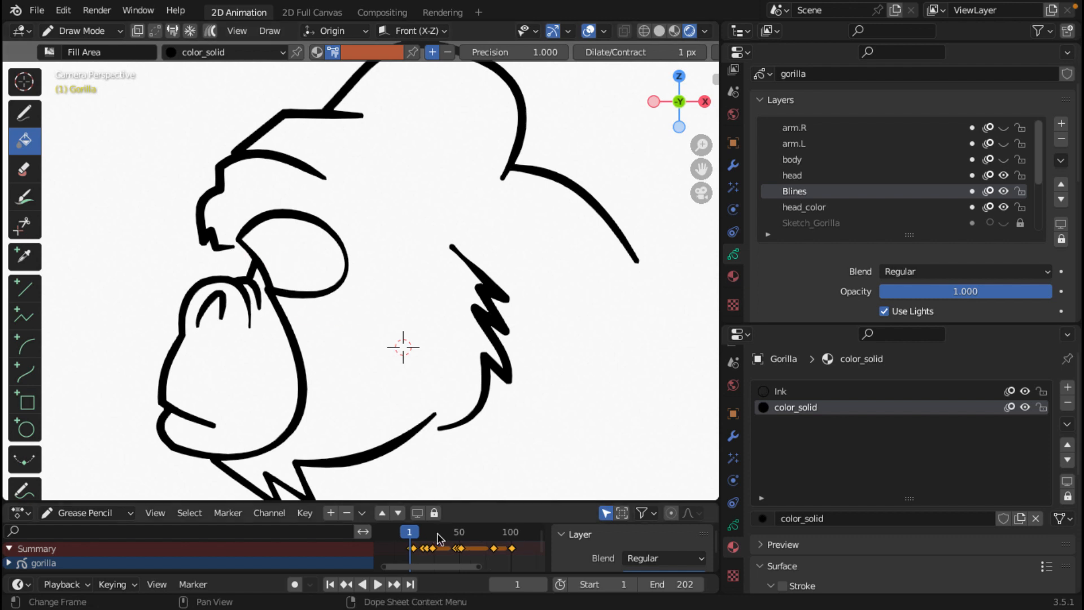
scroll(438, 534, "up", 3)
scroll(437, 534, "up", 2)
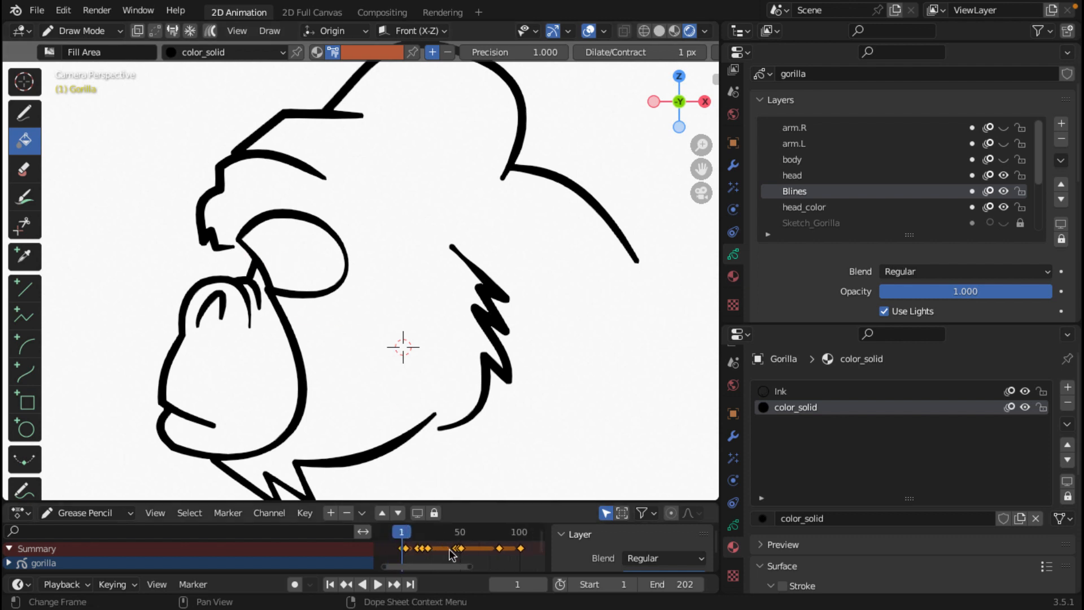
scroll(397, 538, "down", 2)
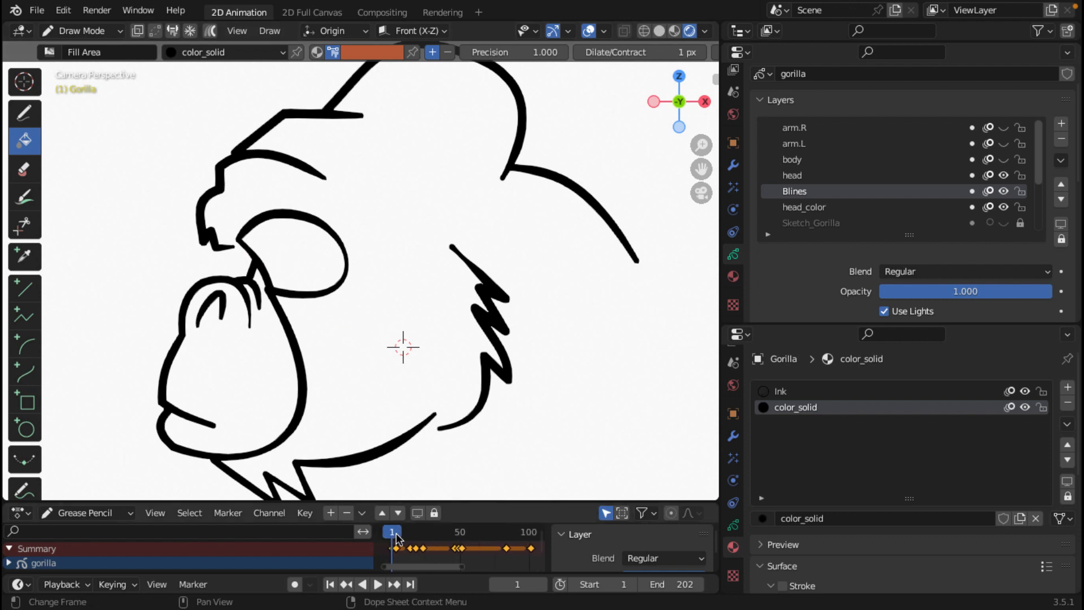
- Play back the head animation from frame 4 and return to frame 1
left_click(397, 538)
scroll(649, 339, "down", 2)
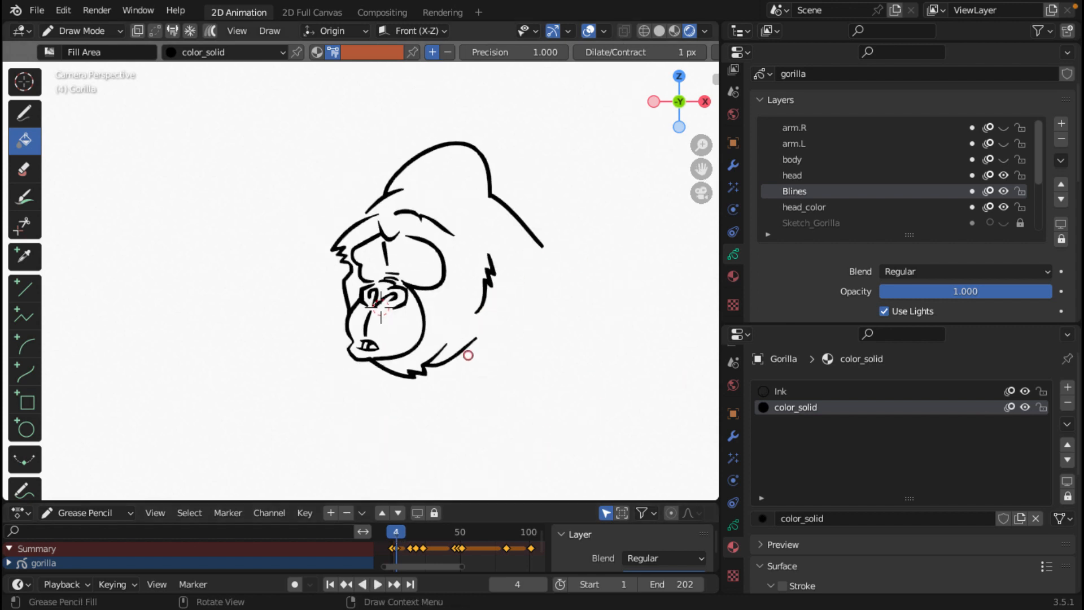
key("space")
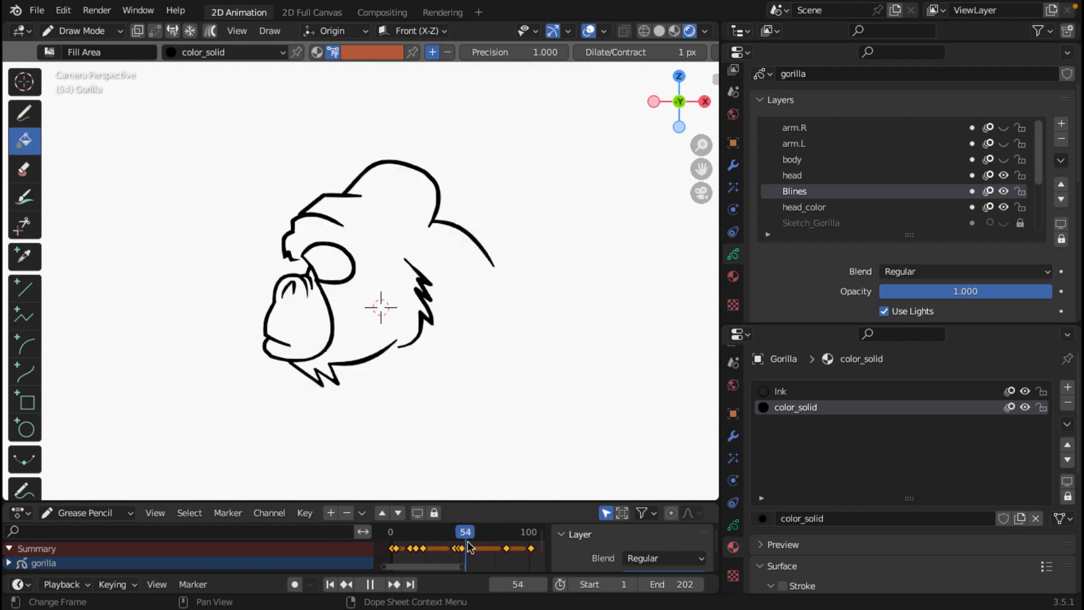
left_click(391, 536)
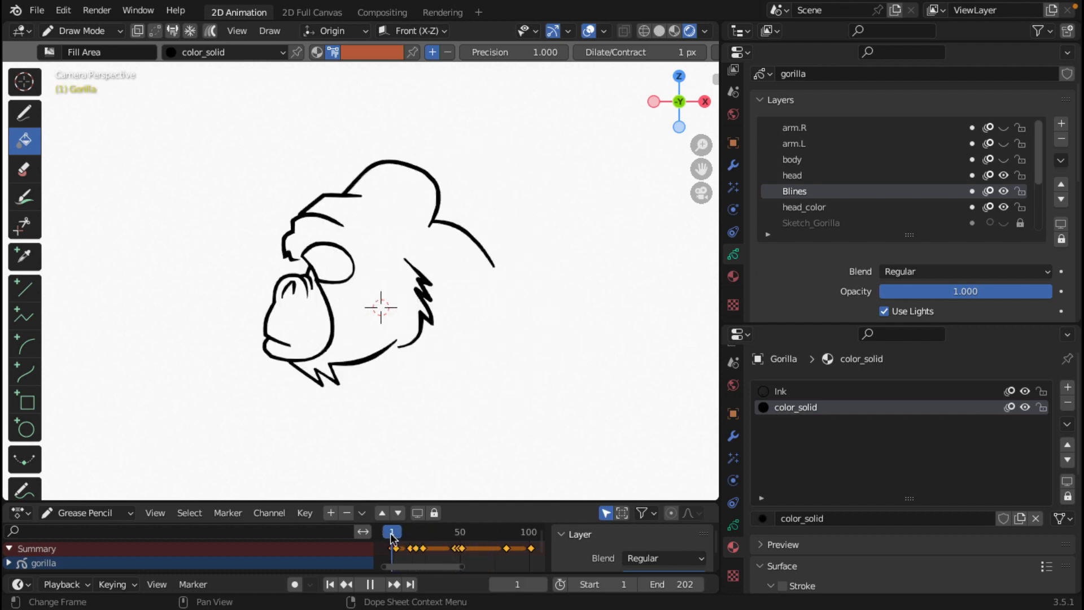
key("space")
scroll(449, 383, "up", 3)
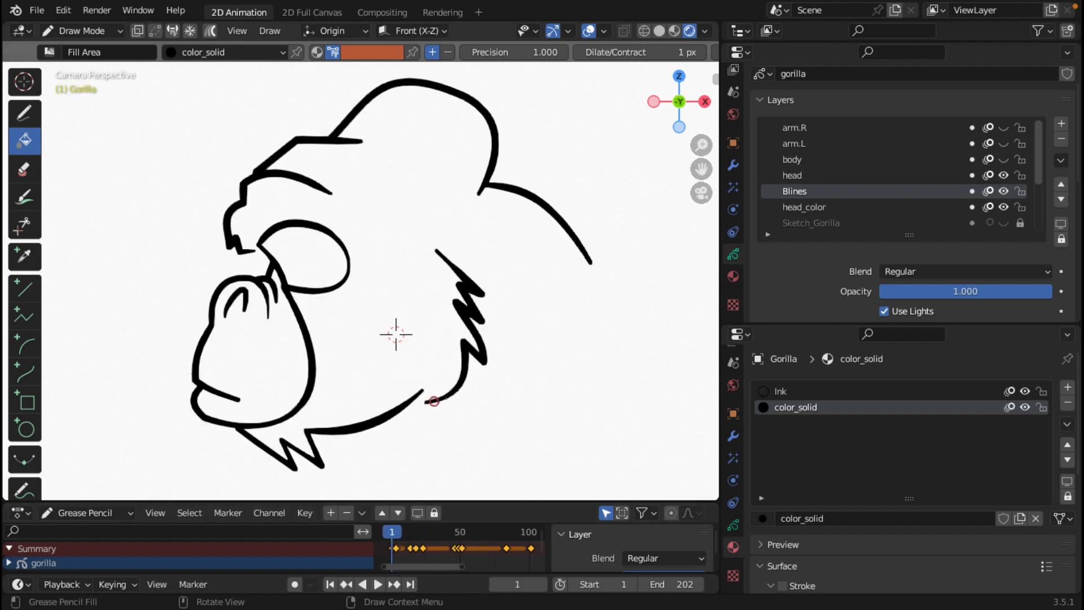
- Turn on auto keying and inspect the boundary line across the neck gap in Edit Mode before returning to Draw Mode
left_click(296, 583)
left_click(119, 32)
left_click(93, 66)
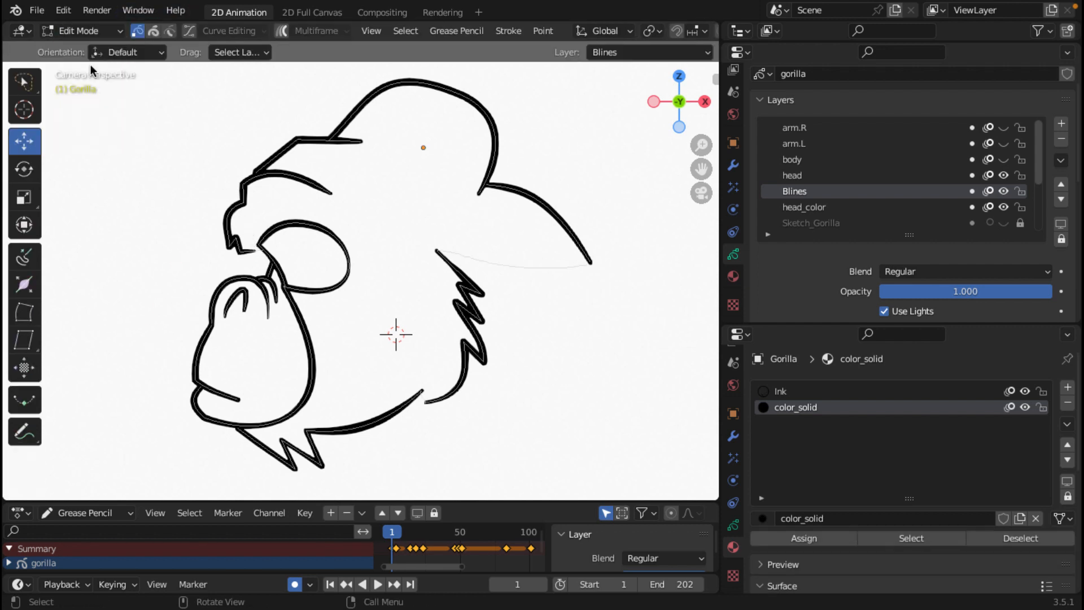
scroll(527, 269, "up", 2)
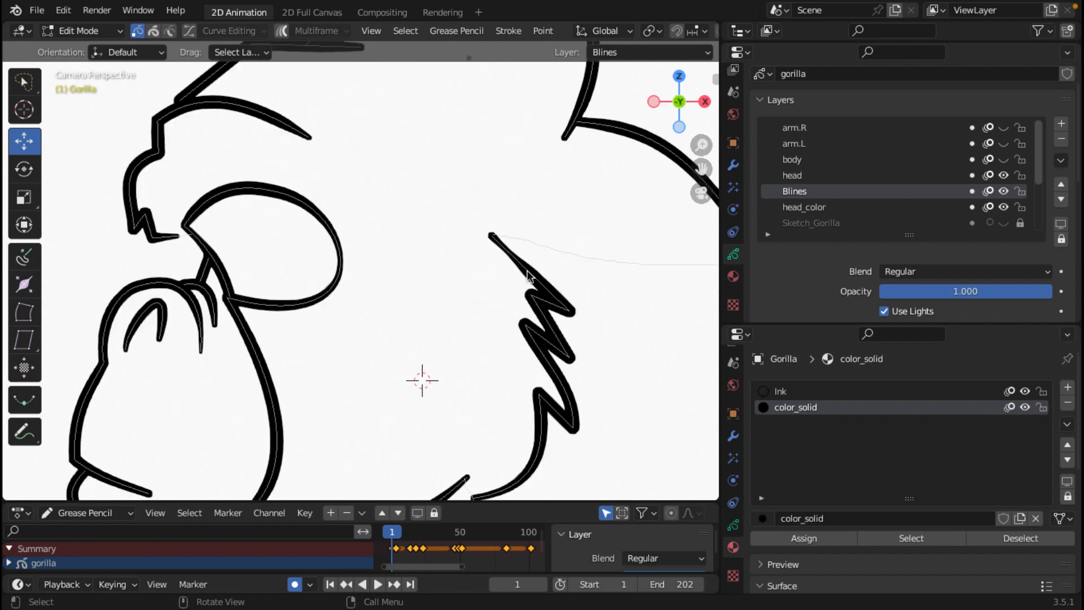
scroll(527, 269, "down", 2)
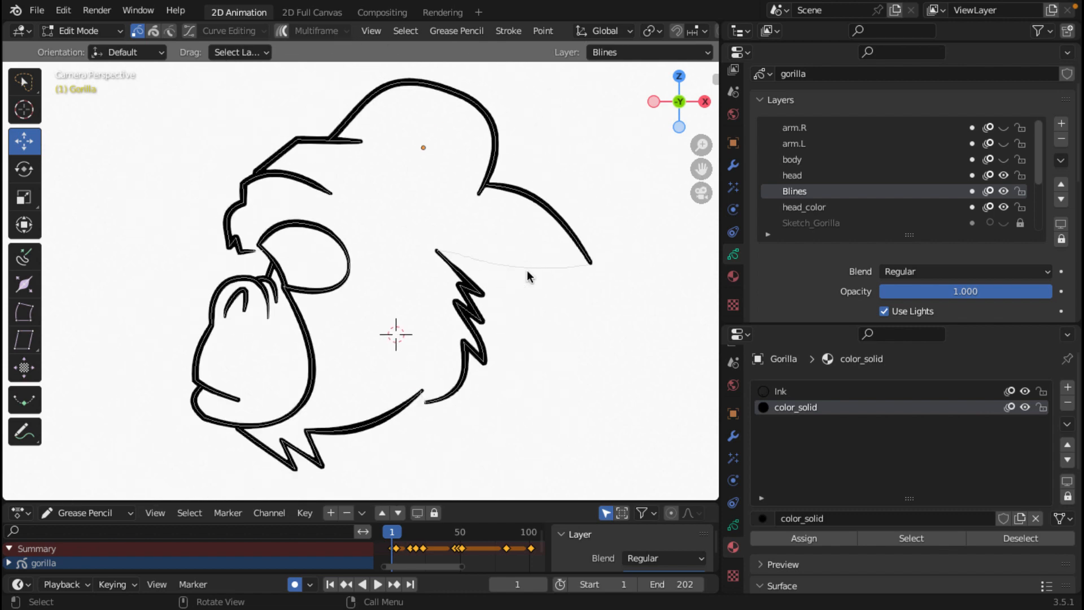
left_click(84, 34)
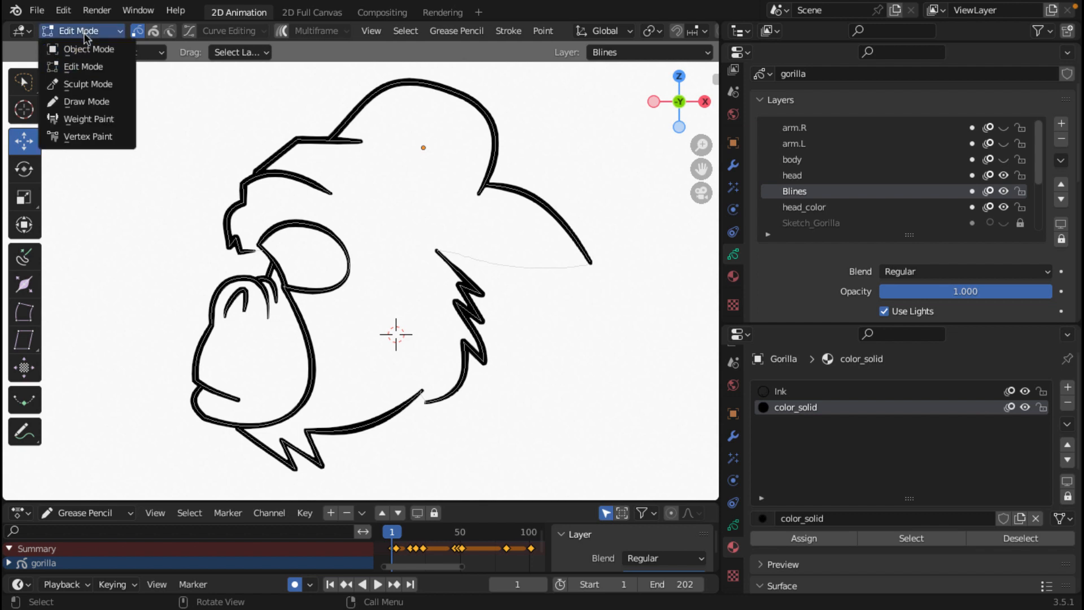
left_click(87, 101)
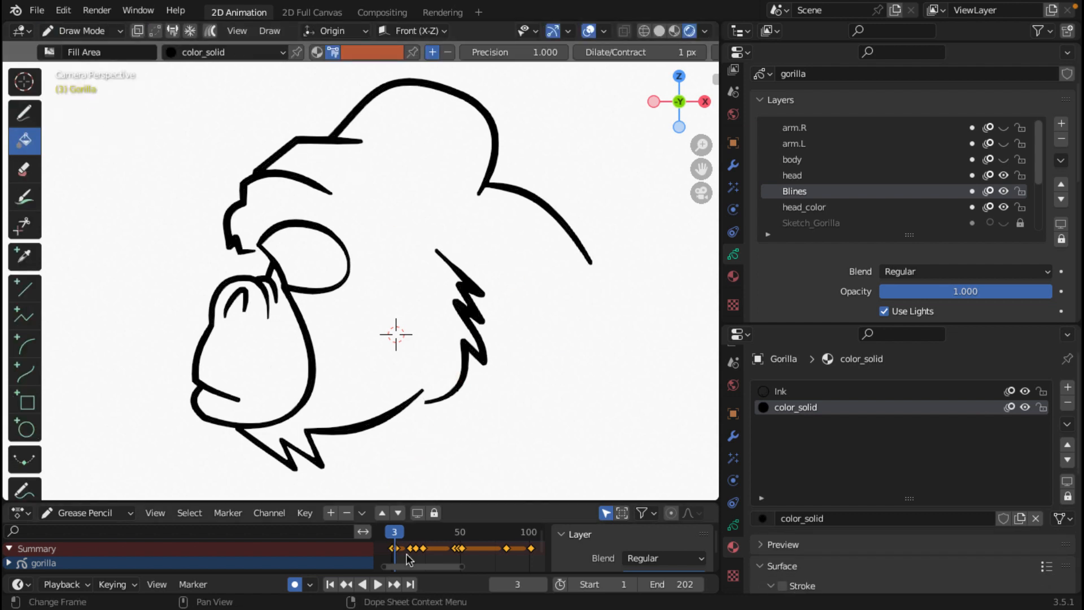
- Go to the head drawing on frame 14 and widen the viewport to frame the whole head
key("Up")
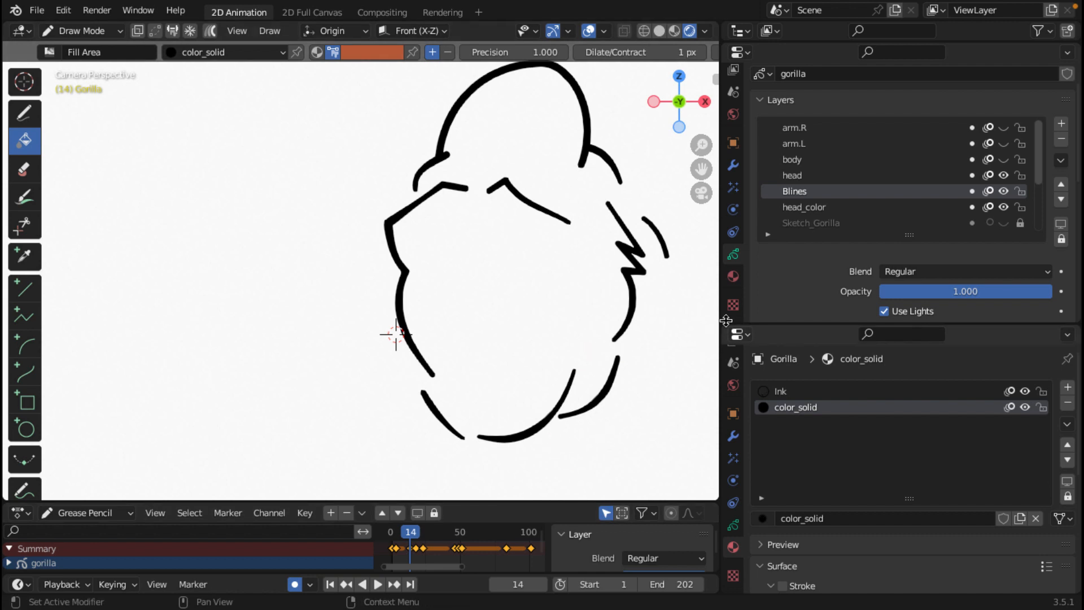
left_click_drag(726, 320, 901, 339)
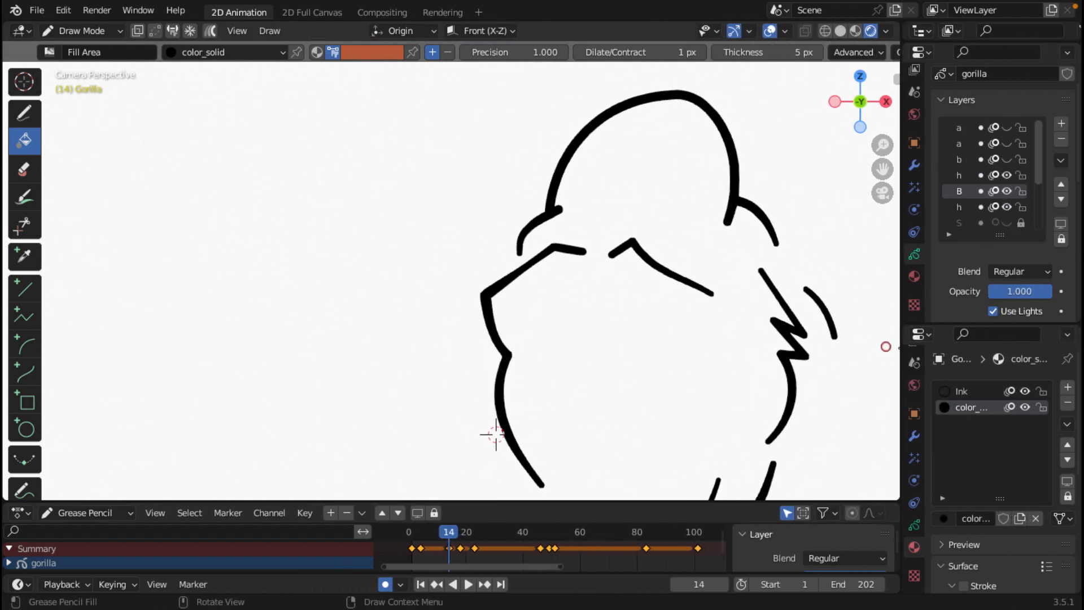
middle_click_drag(492, 436, 331, 375, "shift")
scroll(353, 358, "down", 1)
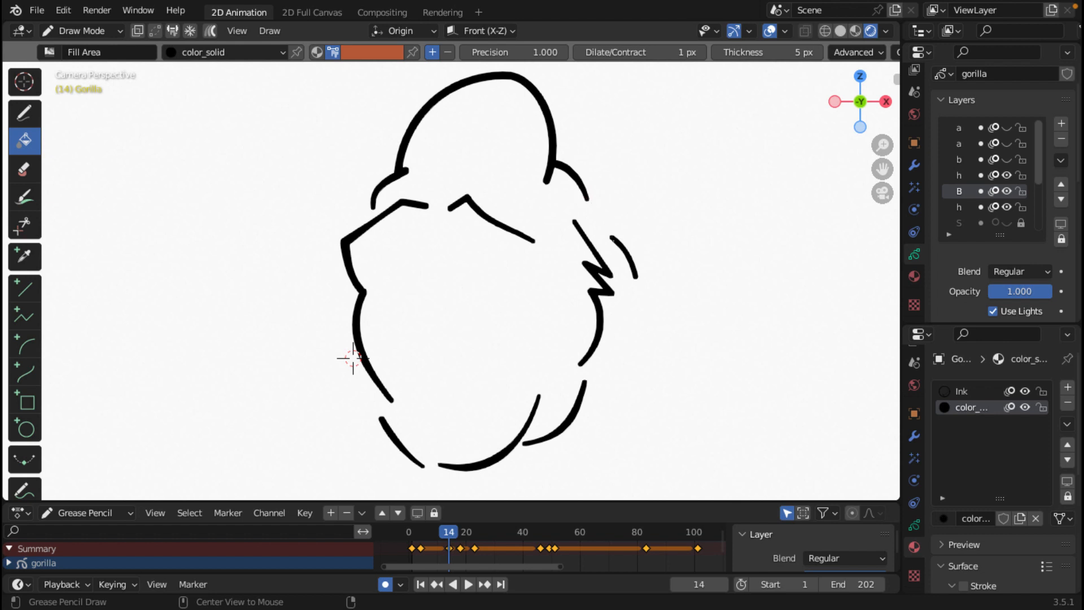
scroll(393, 172, "down", 2)
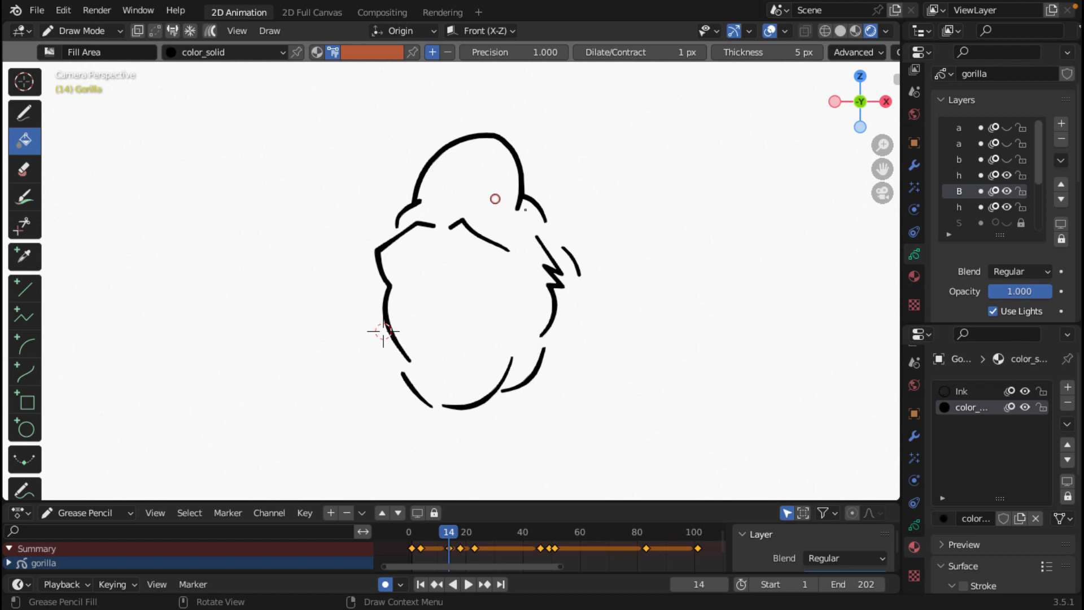
- On frame 18, draw a boundary line closing the gap between the left head outline and the cheek fur
key("Right")
key("Right")
key("Right")
key("Right")
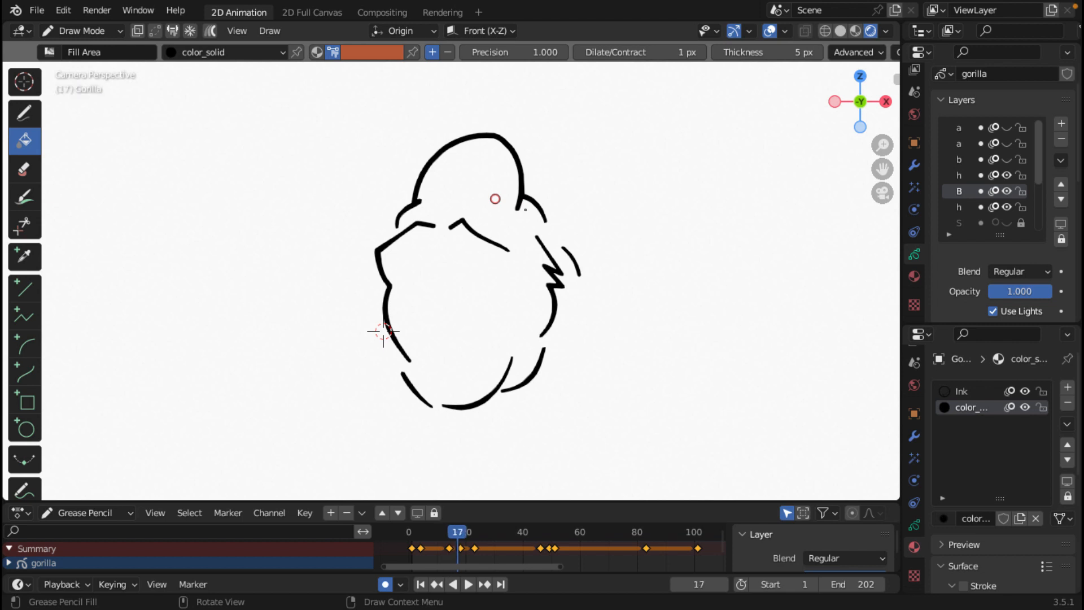
scroll(477, 192, "up", 3)
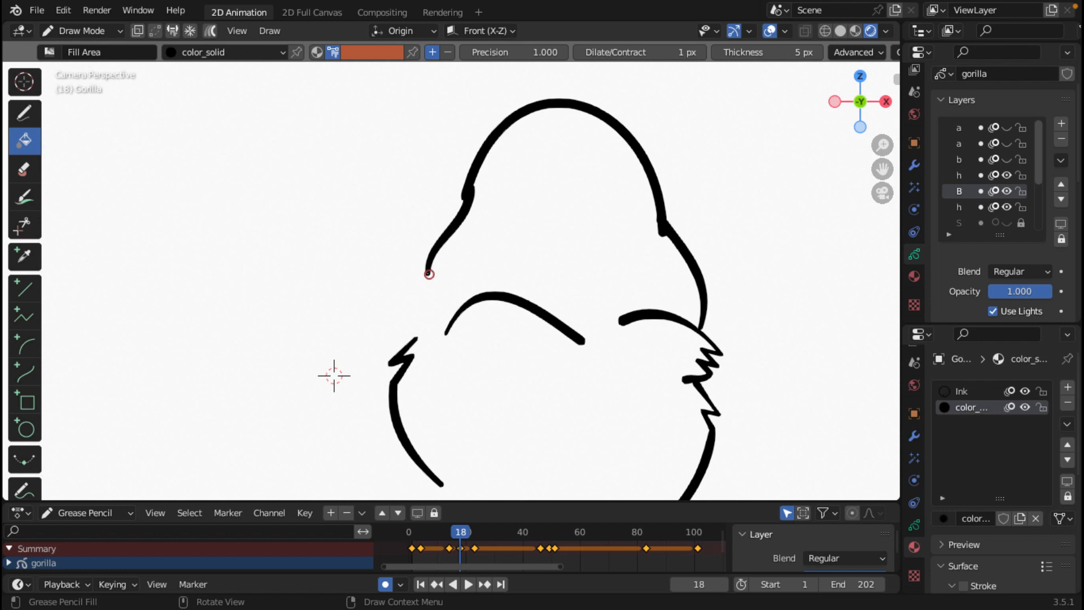
left_click_drag(429, 274, 425, 280, "alt")
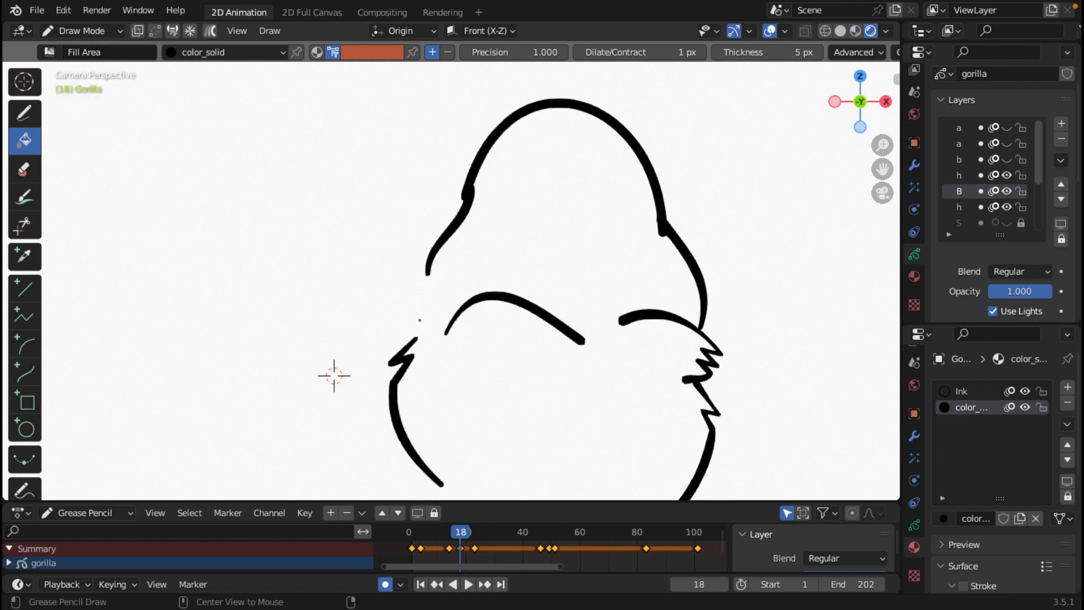
scroll(354, 358, "down", 2)
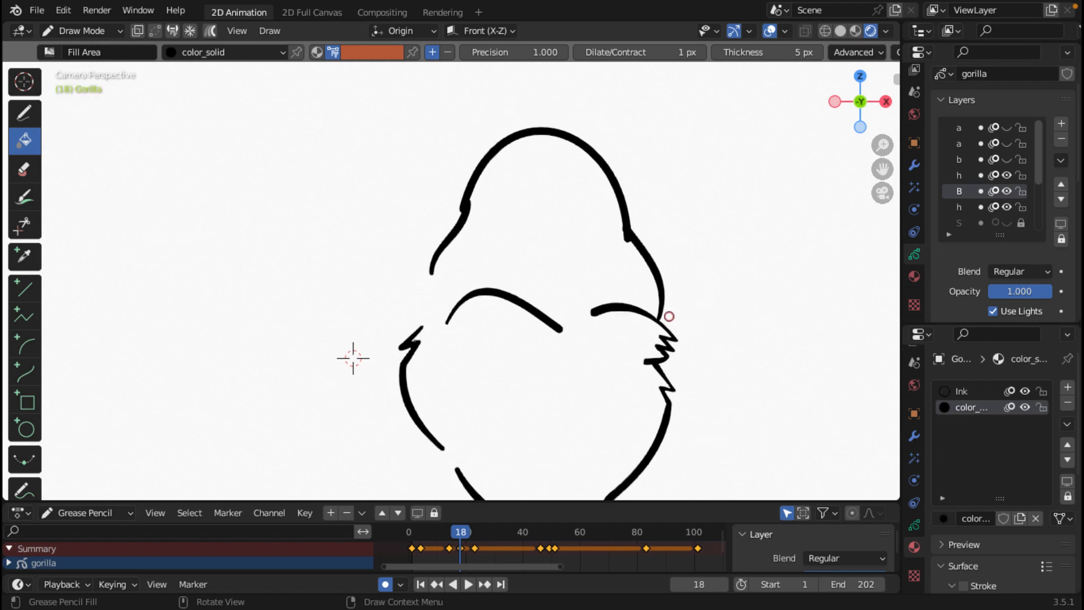
scroll(394, 322, "down", 3)
scroll(394, 321, "up", 2)
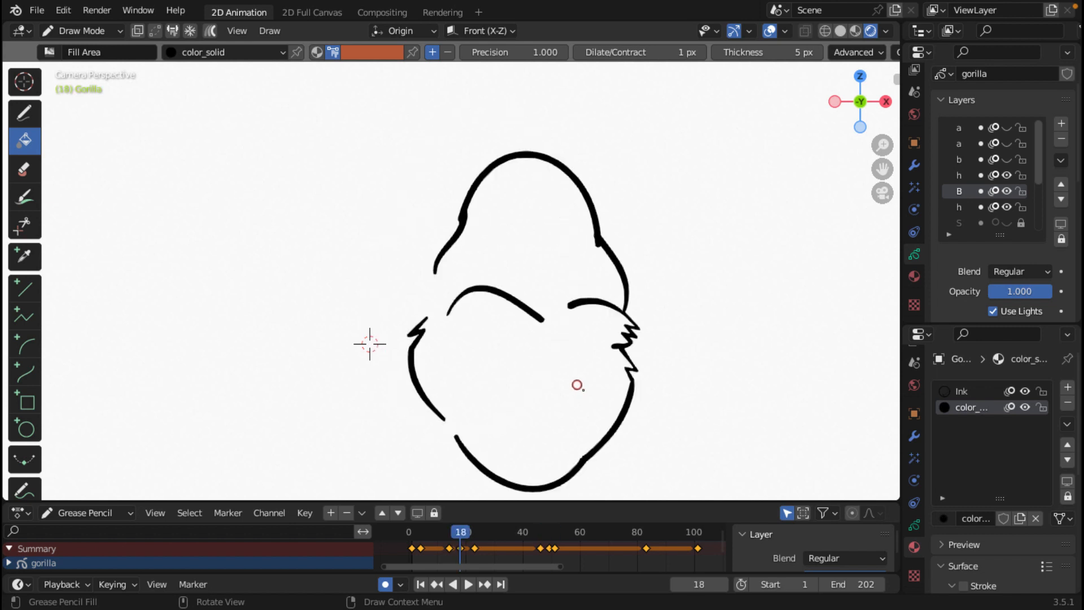
- On frame 23, draw a boundary line closing the gap between the brow fur and the small curve below it, redoing the first attempt
key("Right")
key("Right")
key("Right")
key("Right")
key("Right")
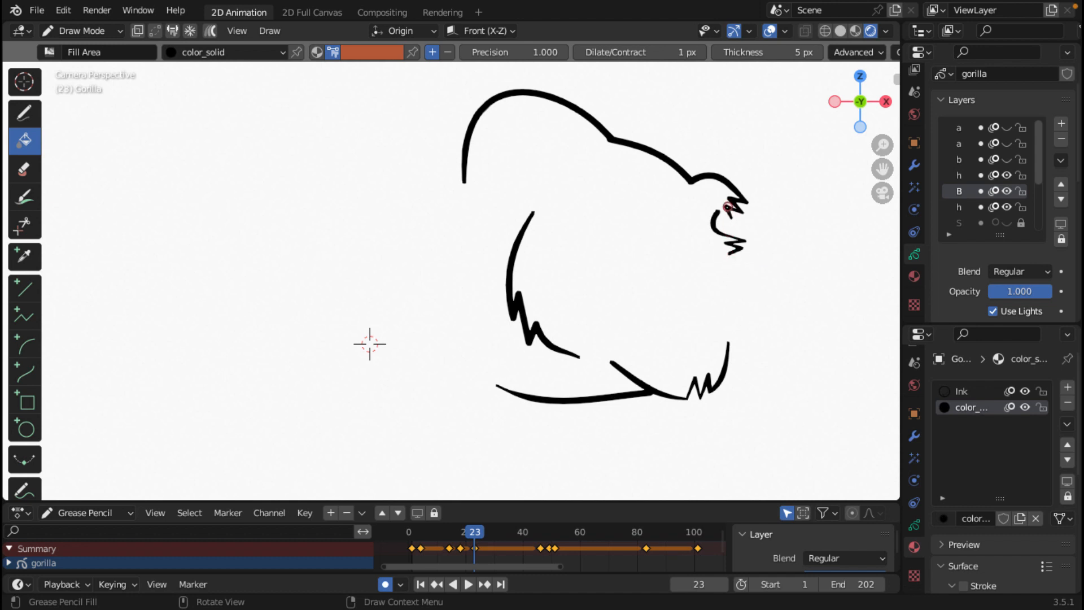
left_click_drag(719, 211, 733, 204, "alt")
key("ctrl+z")
left_click(731, 216)
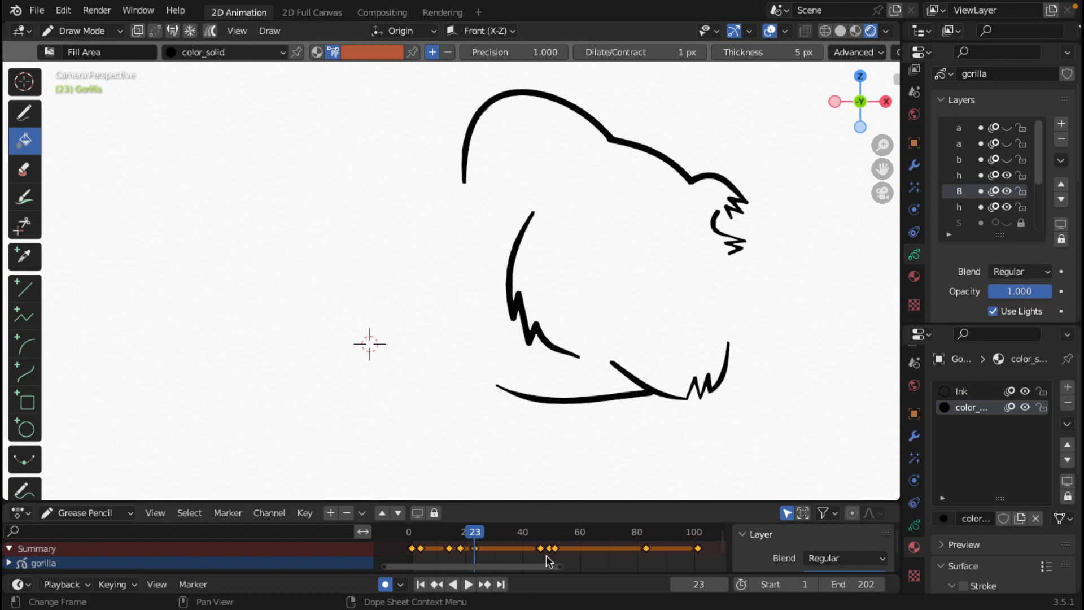
- On frame 46, draw a boundary line closing the gap between the left head outline and the cheek fur
scroll(547, 554, "up", 2)
key("Right")
key("Right")
key("Right")
key("Right")
key("Right")
key("Right")
key("Right")
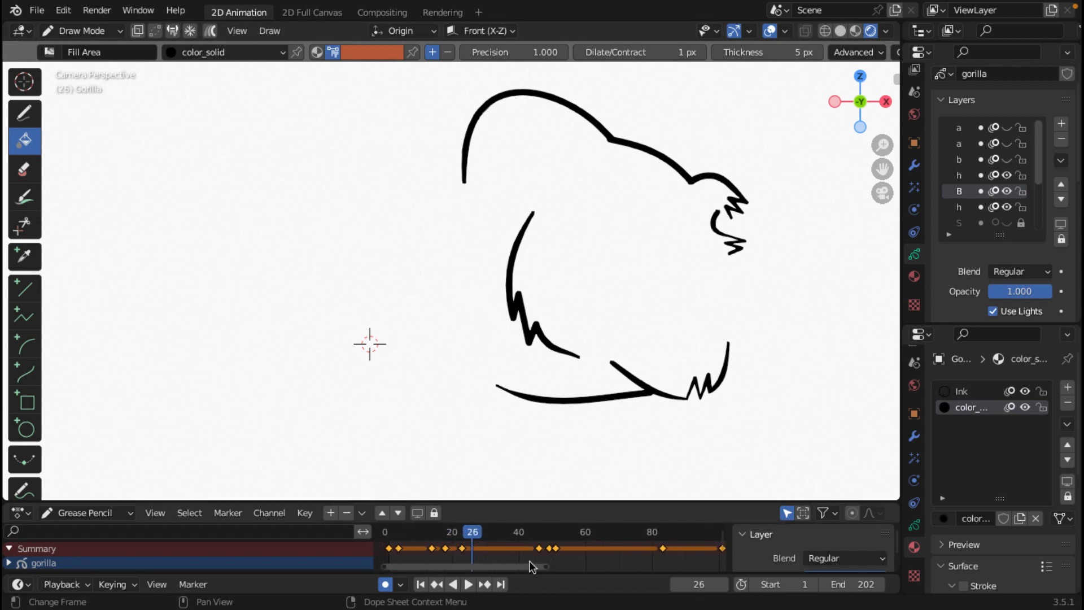
key("Right")
key("Right")
key("Right")
key("Right")
key("Right")
key("Right")
key("Right")
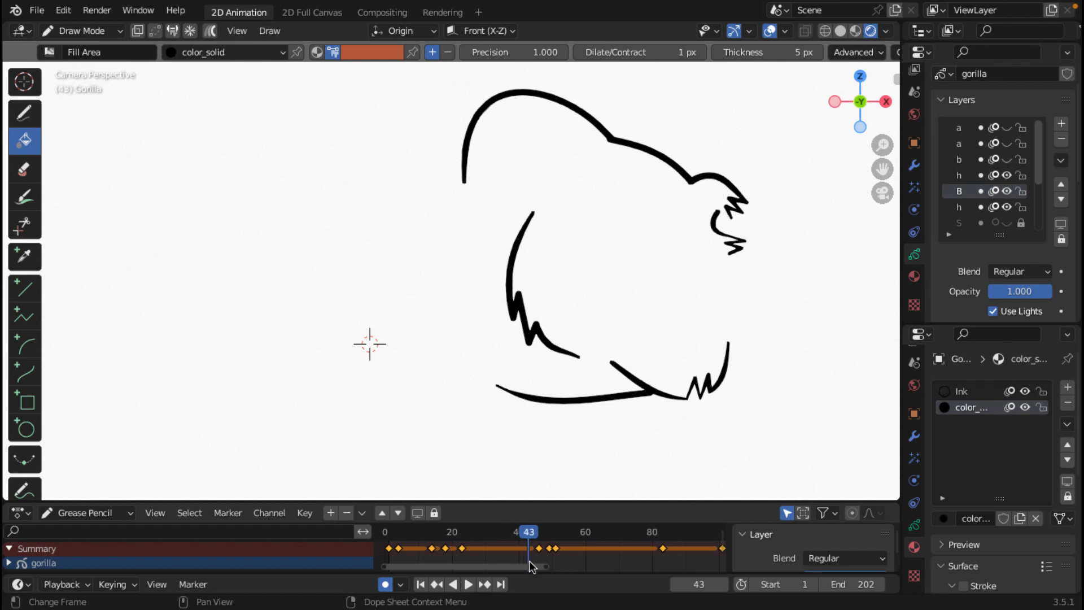
key("Right")
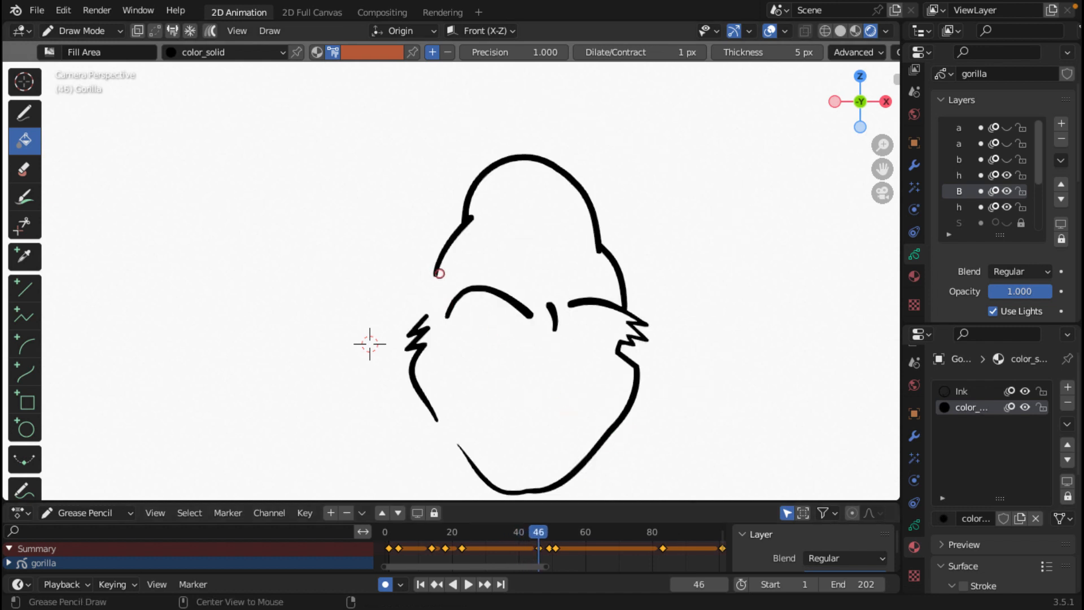
left_click_drag(435, 273, 433, 284, "alt")
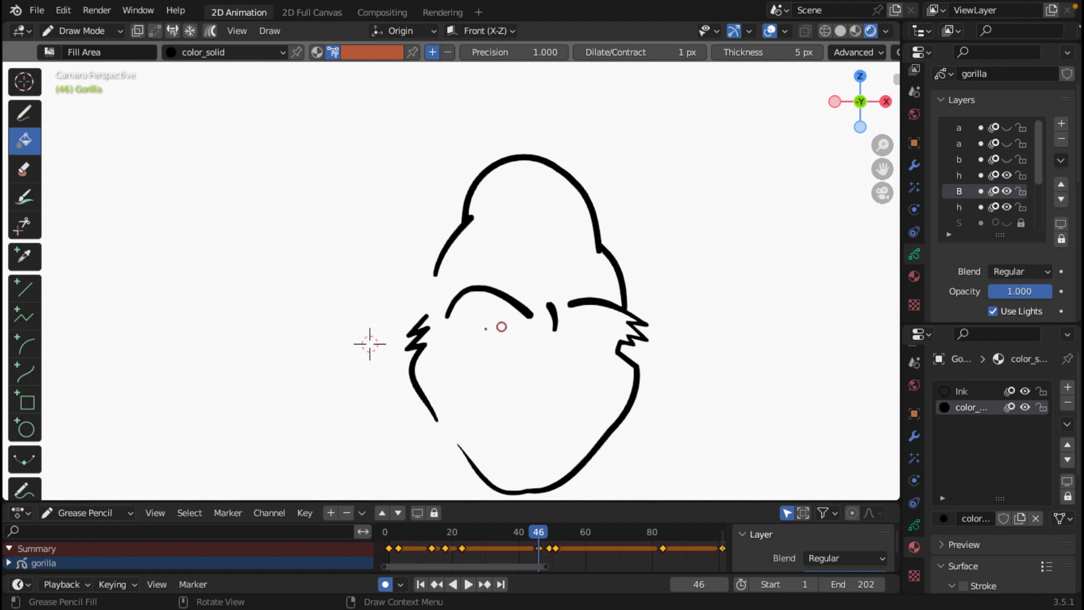
- Step forward through the head drawing on frame 49 to the head drawing on frame 51
key("Right")
key("Right")
key("Right")
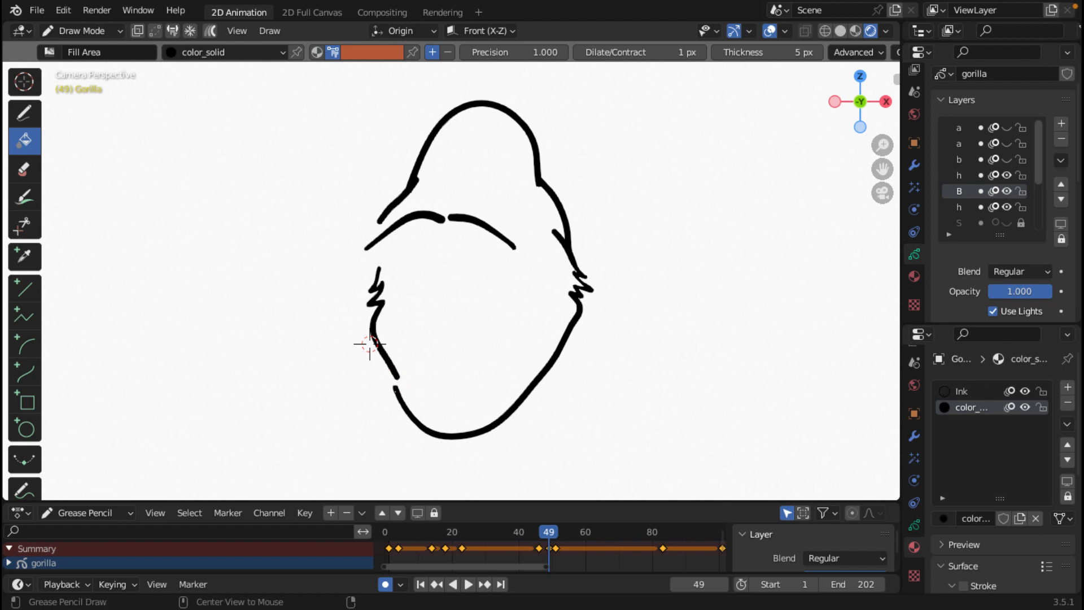
key("Right")
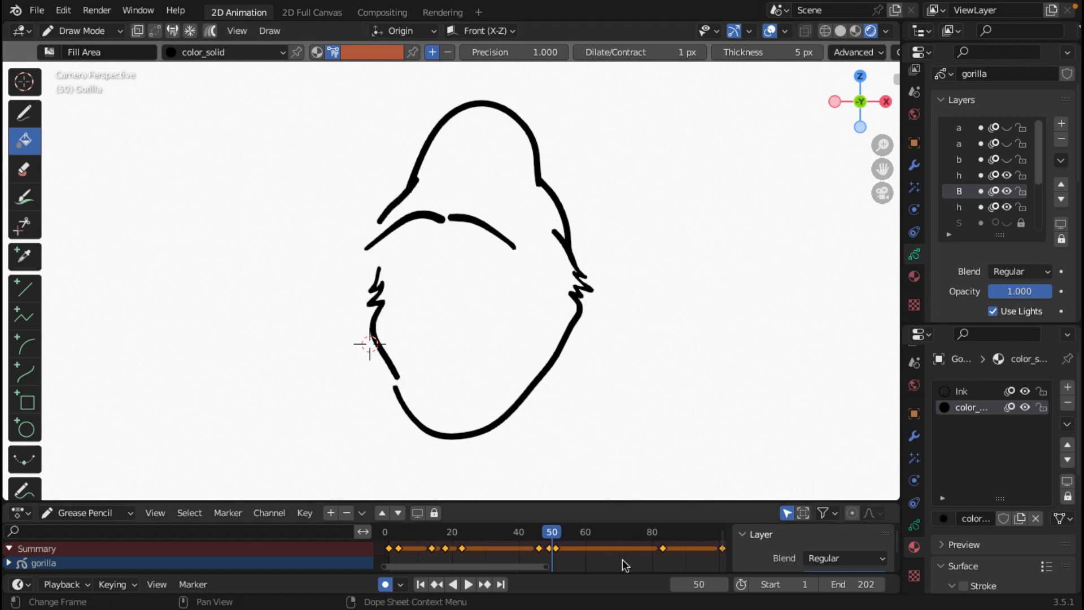
key("Right")
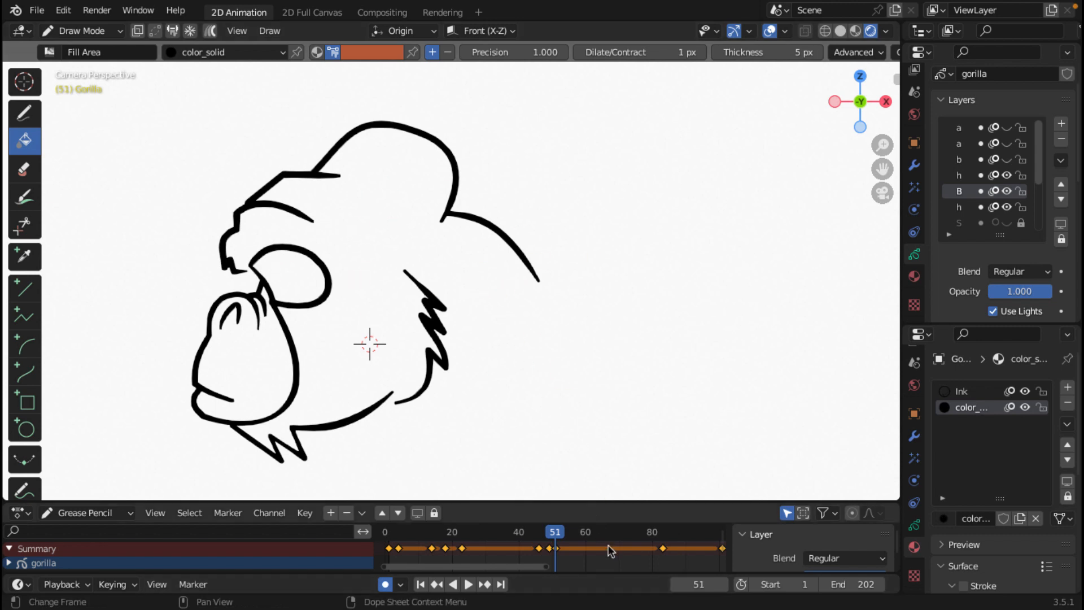
- On frame 83, draw a boundary line starting from the lower end of the outline behind the head
key("Right")
key("Right")
key("Right")
key("Right")
key("Right")
key("Right")
key("Right")
key("Right")
key("Right")
key("Right")
key("Right")
key("Right")
key("Right")
key("Right")
key("Right")
key("Right")
key("Right")
key("Right")
key("Right")
key("Right")
key("Right")
key("Right")
key("Right")
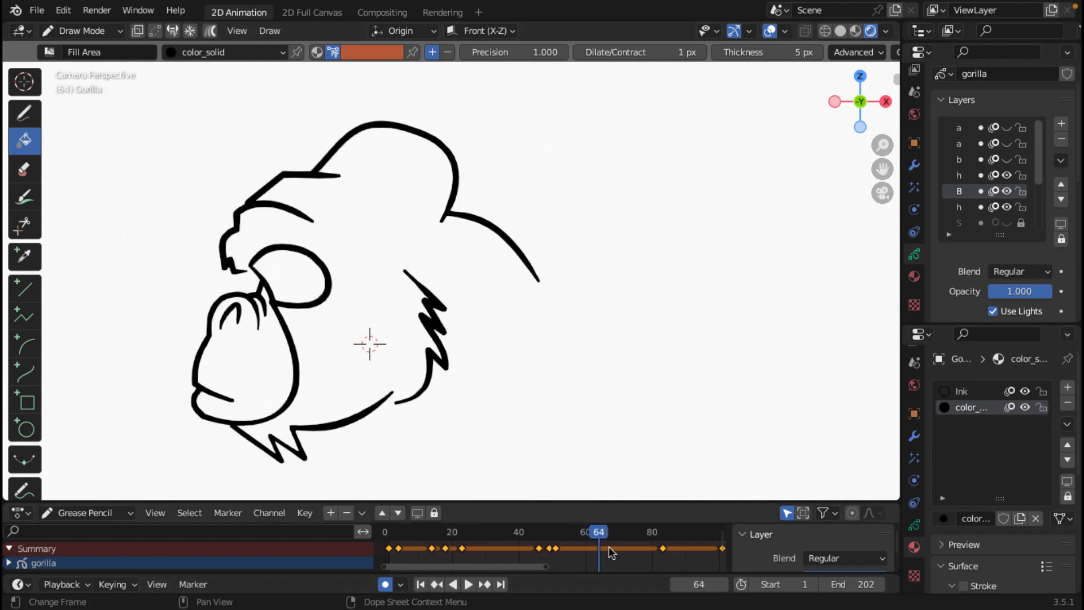
key("Right")
key("Right")
key("Right")
key("Right")
key("Right")
key("Right")
key("Right")
key("Right")
key("Right")
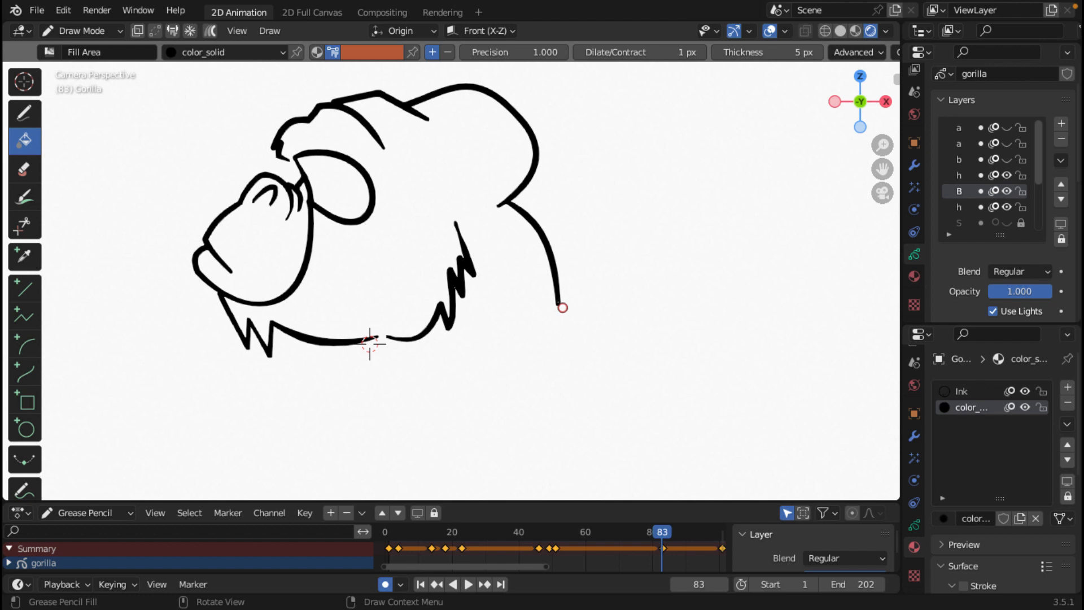
left_click_drag(559, 301, 544, 314, "alt")
- Go to the head drawing on frame 101 and frame the whole head with space around it
key("Right")
key("Right")
key("Right")
key("Right")
scroll(635, 540, "down", 1)
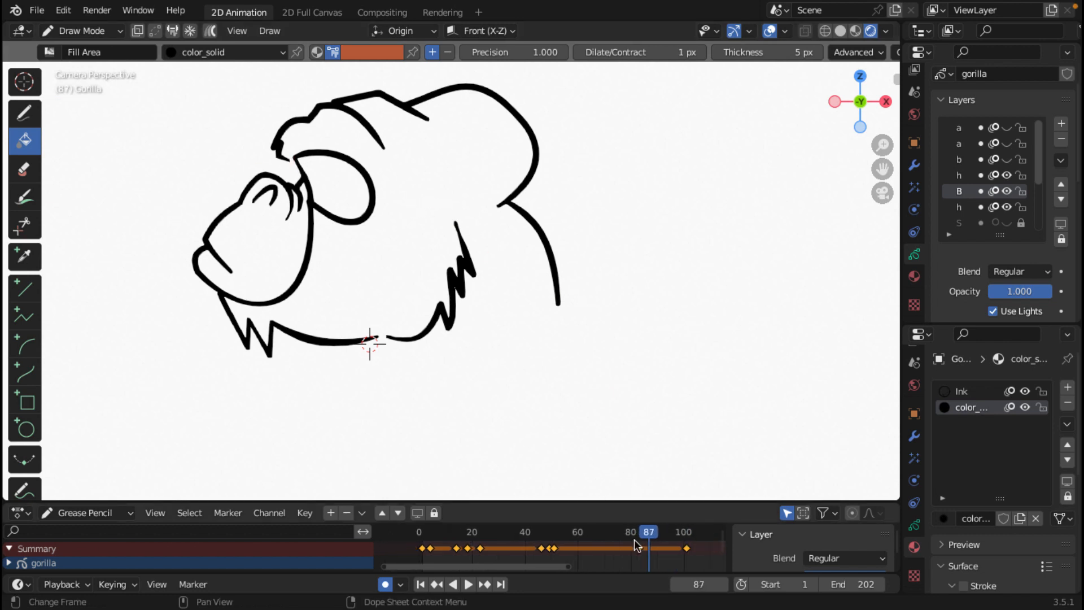
key("Right")
key("Right")
key("Right")
key("Right")
key("Right")
key("Right")
key("Right")
key("Right")
key("Right")
key("Right")
key("Right")
key("Right")
key("Right")
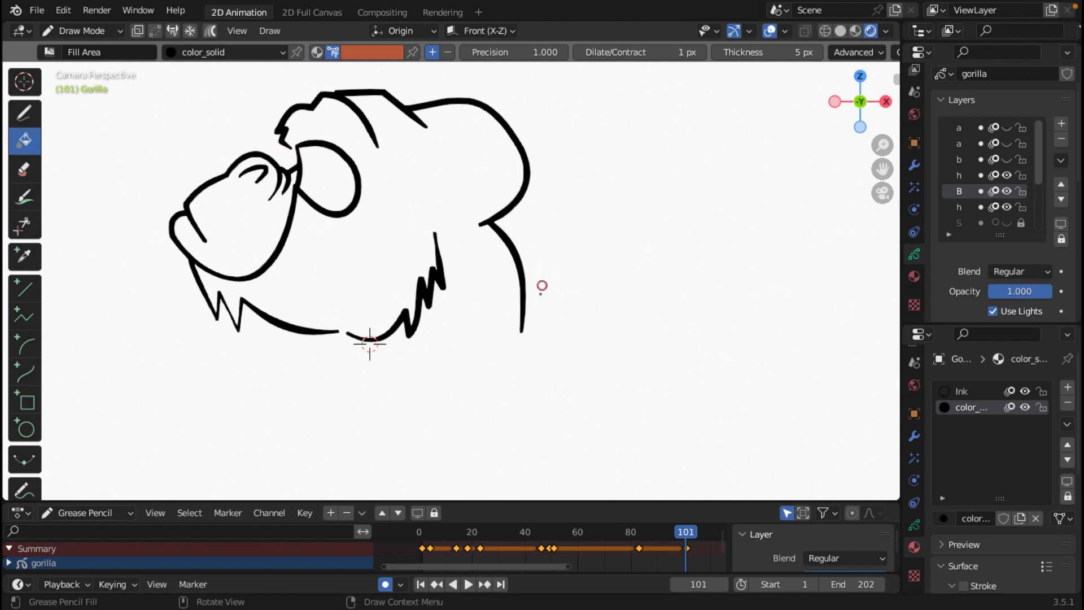
scroll(542, 286, "down", 1)
scroll(541, 286, "down", 3)
scroll(541, 287, "up", 2)
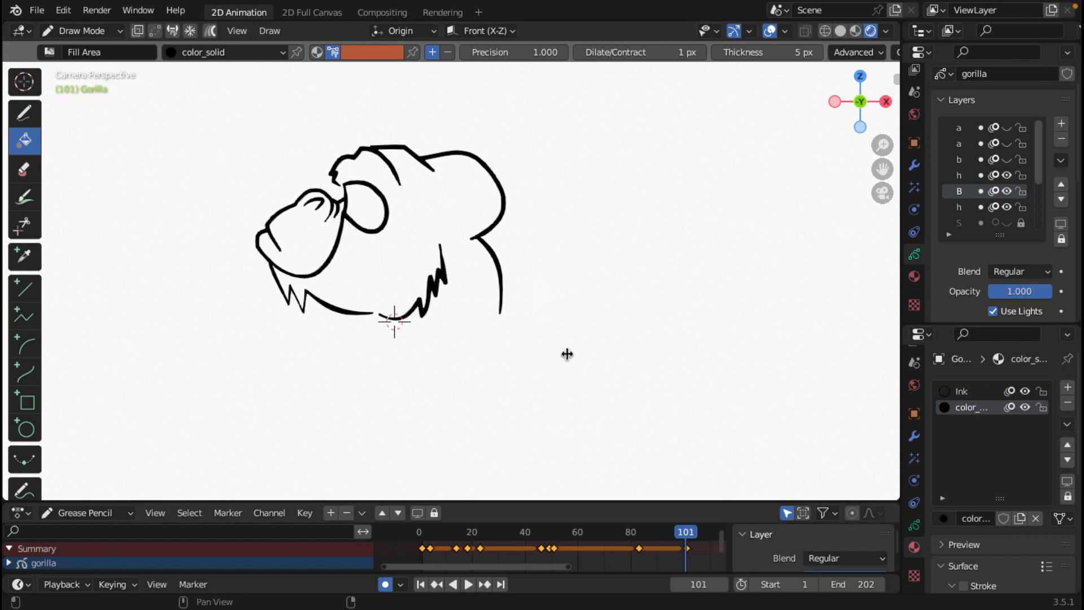
scroll(652, 550, "down", 2)
scroll(652, 550, "up", 2)
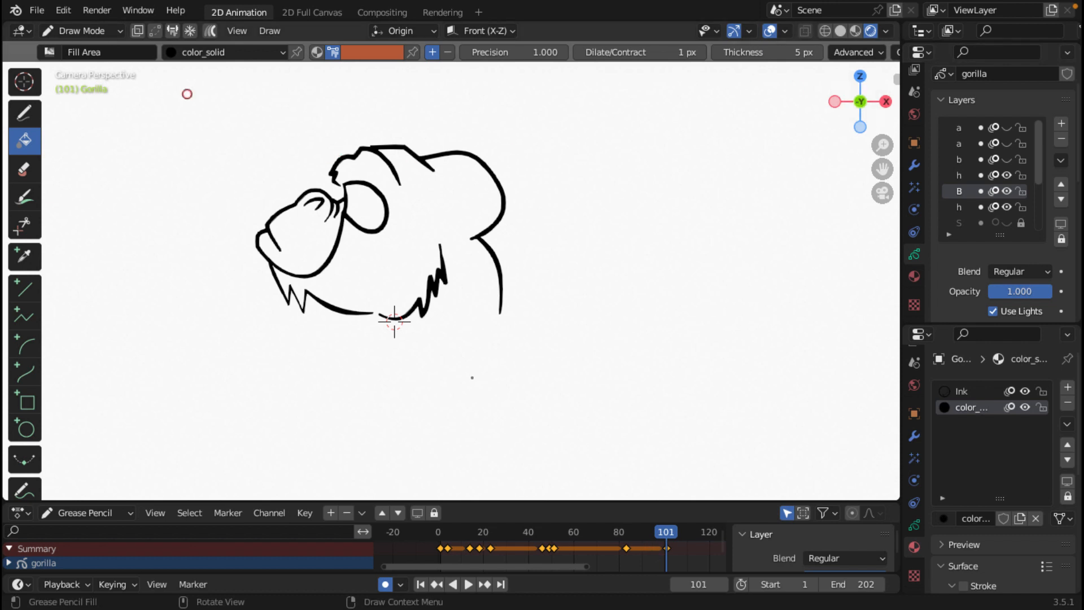
- Examine the boundary line on frame 101 in Edit Mode and the full layer names, and return to Draw Mode
left_click(106, 29)
left_click(89, 63)
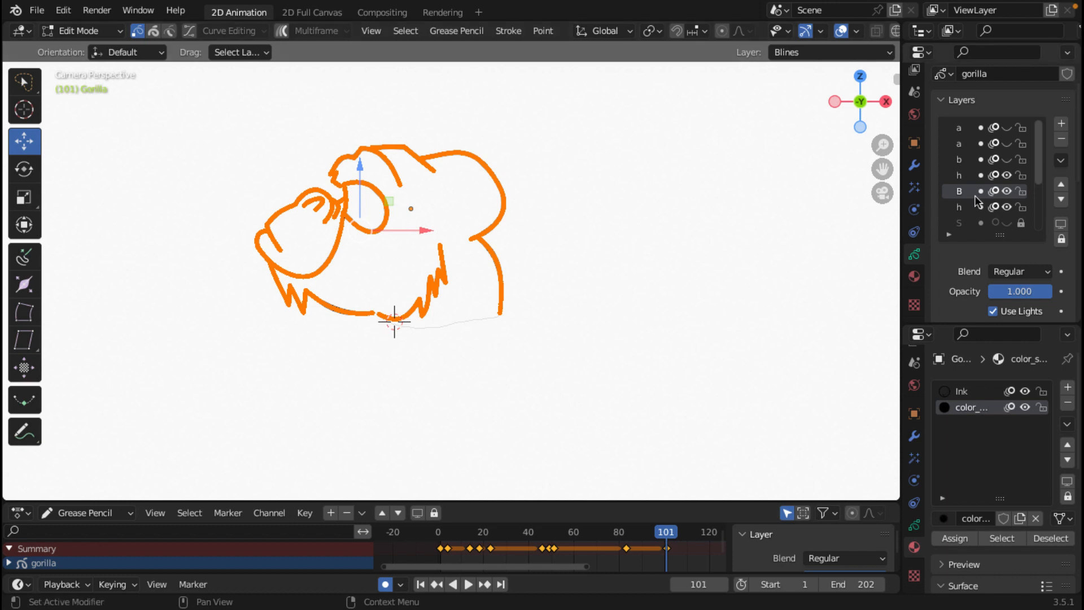
left_click_drag(901, 196, 750, 196)
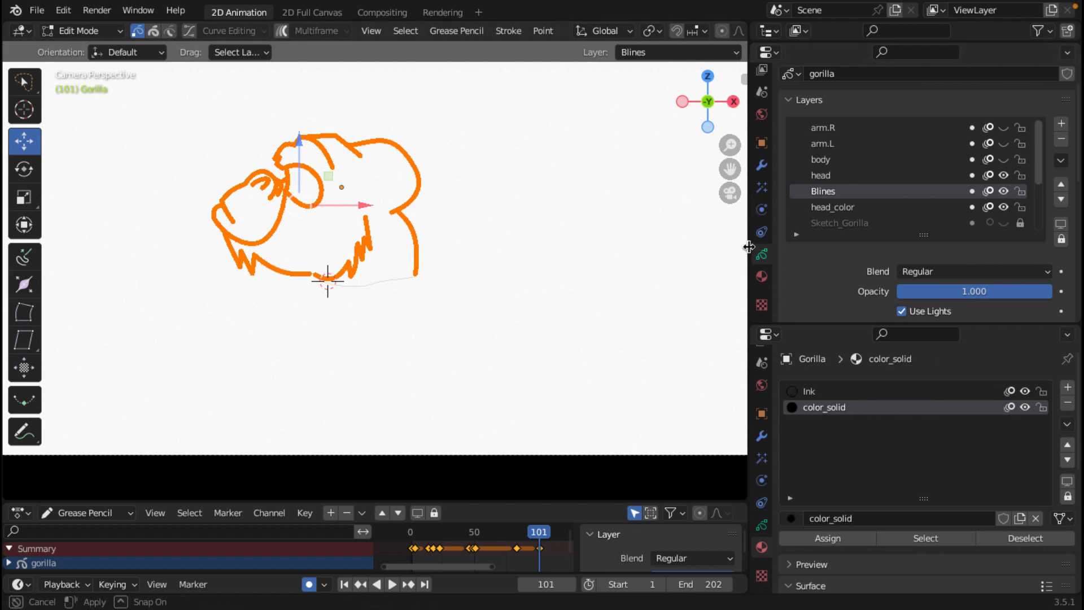
left_click_drag(749, 247, 875, 240)
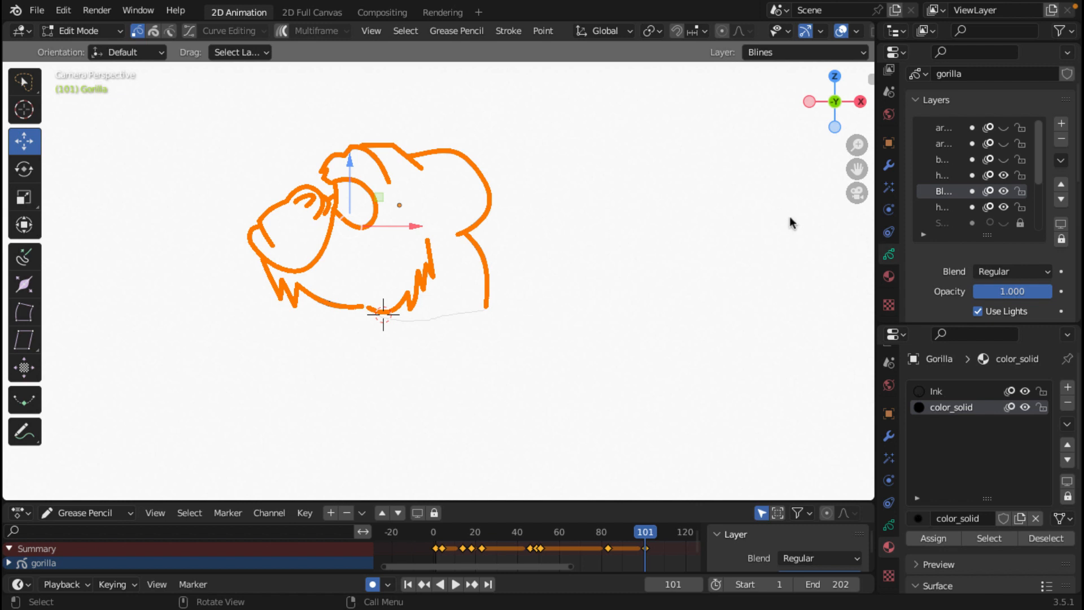
left_click(98, 31)
left_click(94, 101)
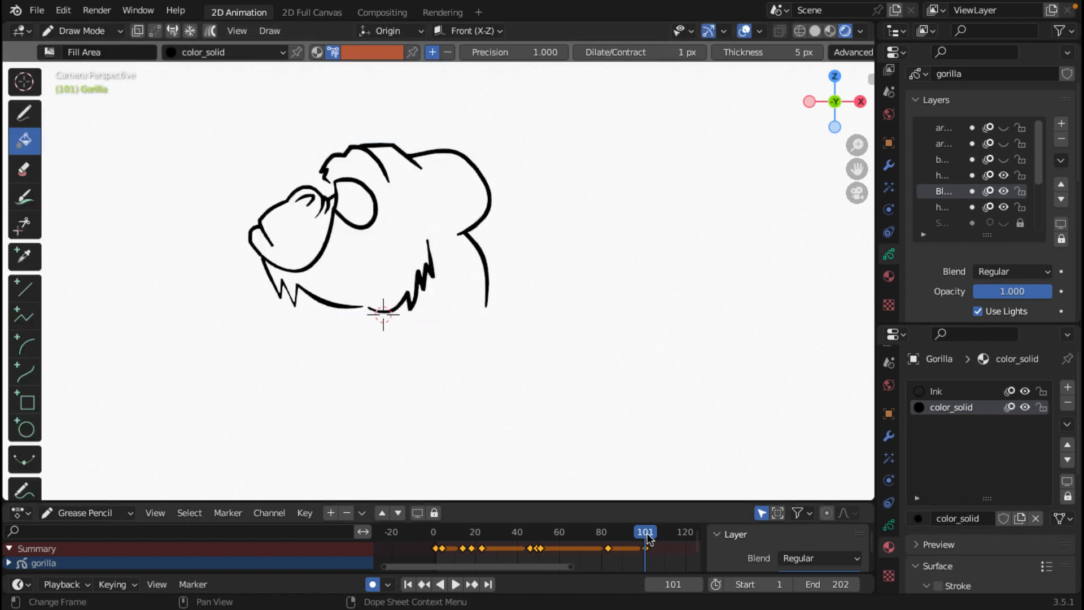
- Return to the head drawing on frame 1 and center the enlarged head in the viewport
left_click_drag(647, 538, 436, 509)
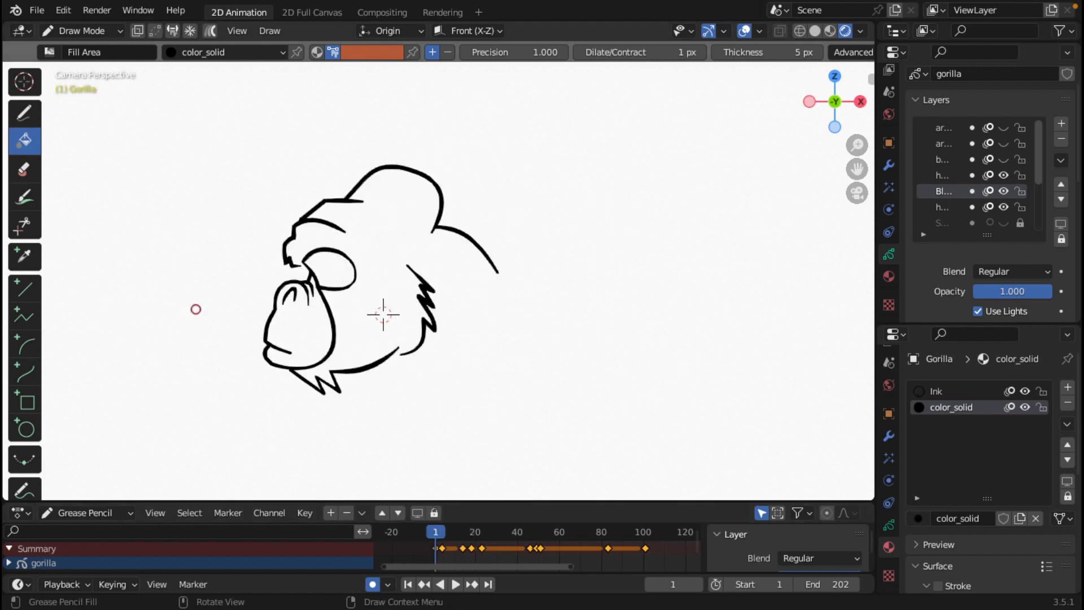
scroll(350, 264, "up", 2)
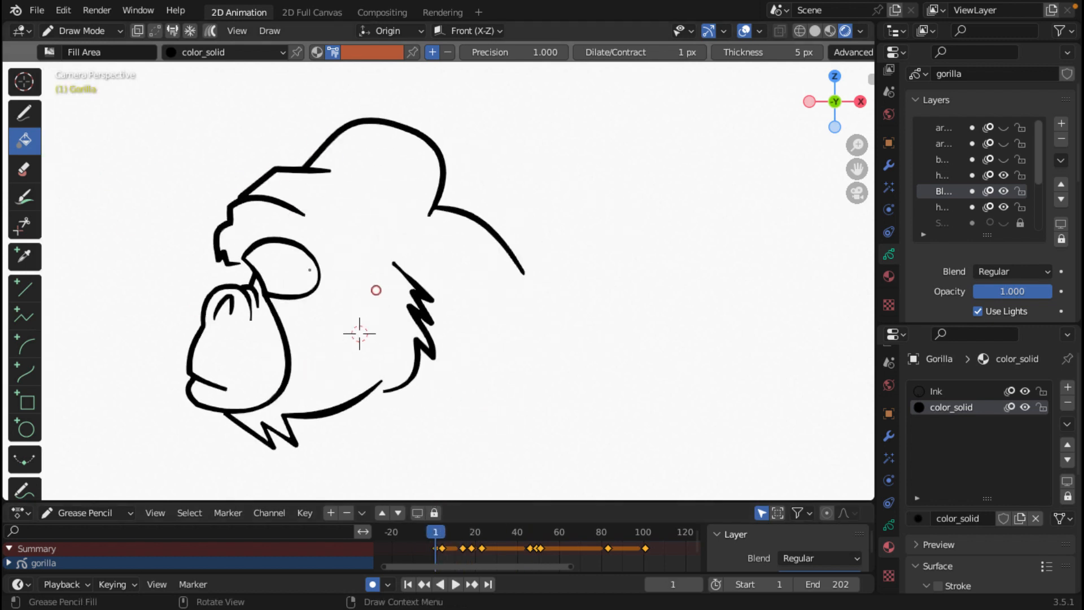
mouse_move(289, 269)
middle_mouse_down("shift")
mouse_move(462, 294)
mouse_move(461, 258)
middle_mouse_up("shift")
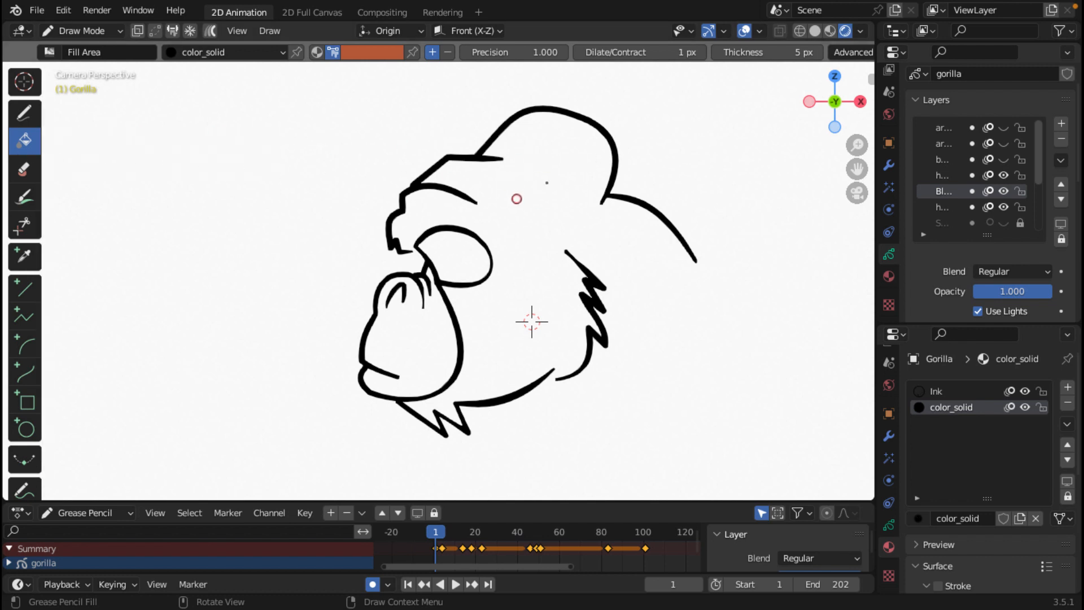
- Fill the head area and the muzzle separately with the orange-brown color using the color_solid material
left_click(546, 183)
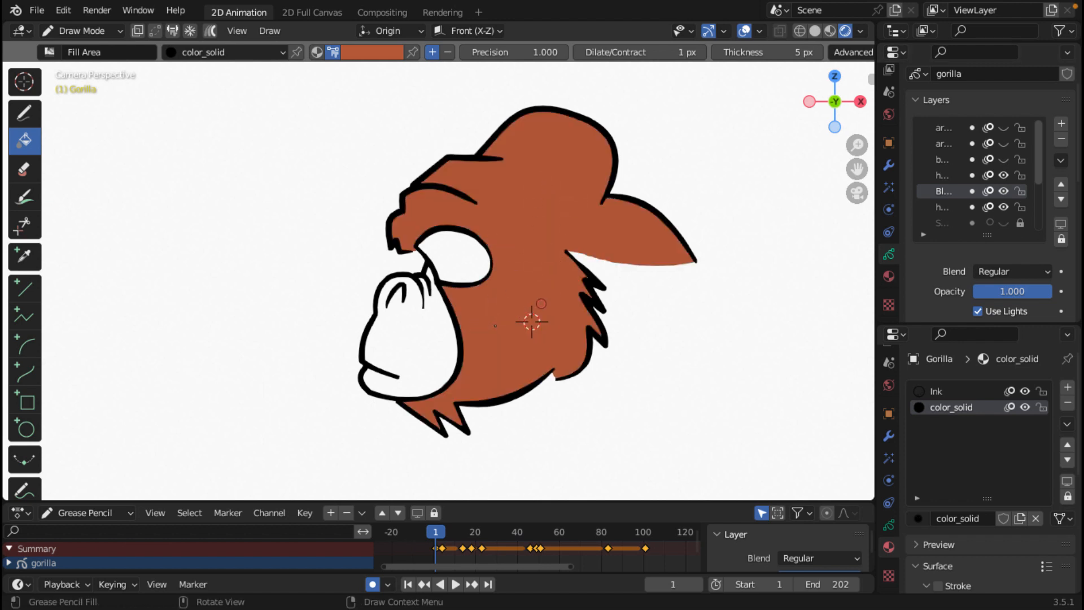
left_click(428, 330)
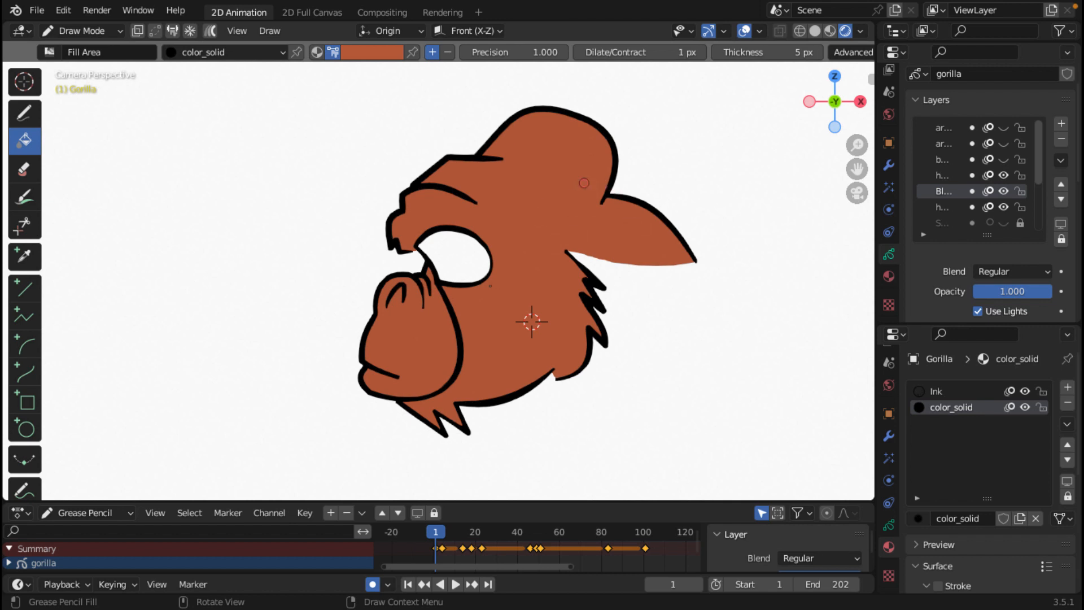
- Switch to Edit Mode and hide the Ink material to inspect the color fills on their own
left_click(98, 32)
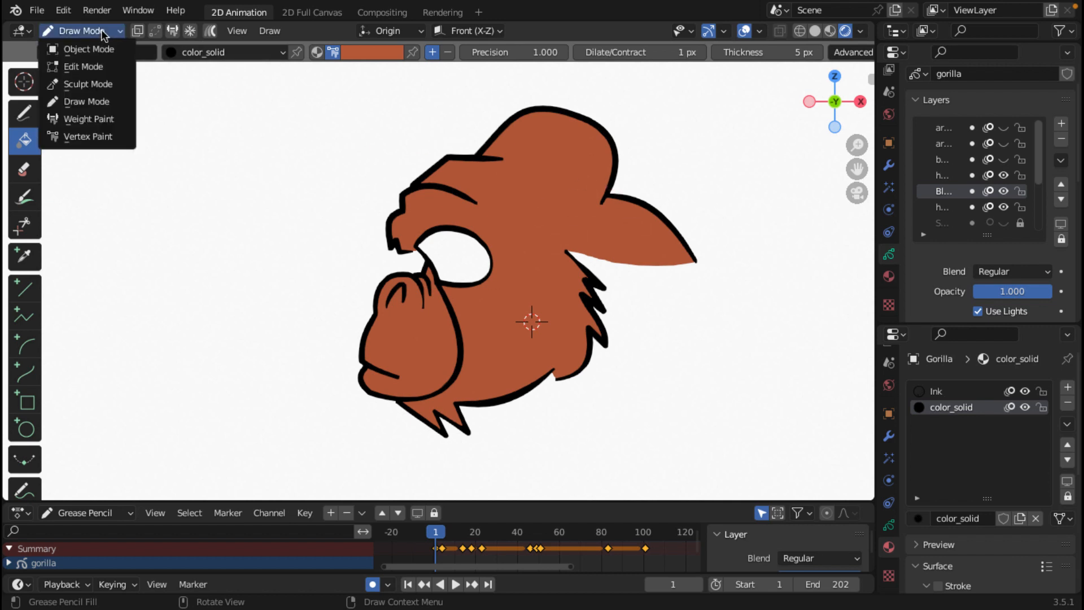
left_click(90, 67)
scroll(415, 319, "up", 3)
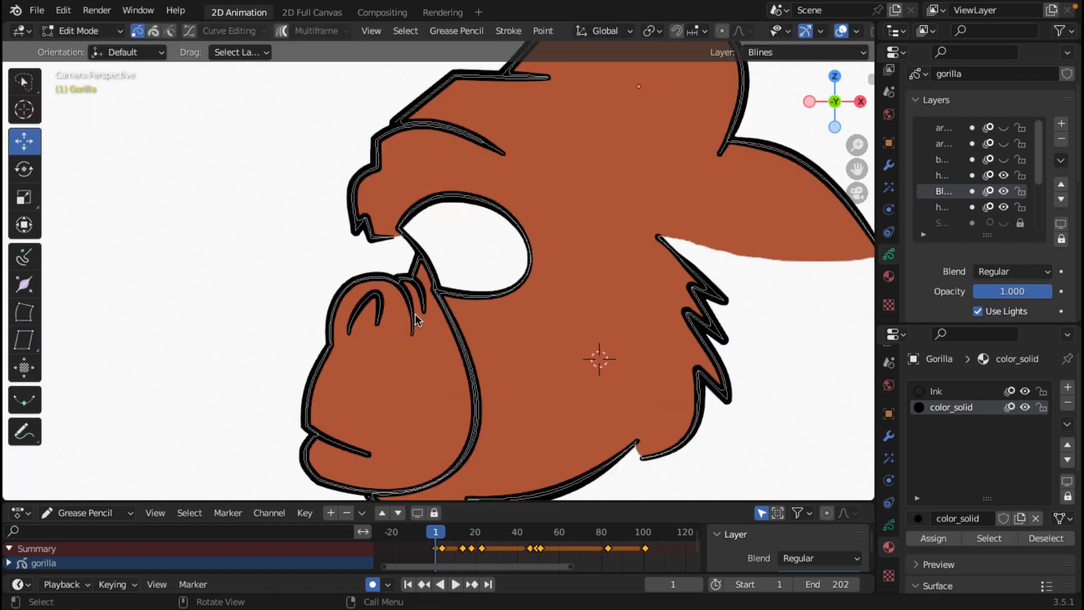
scroll(415, 319, "down", 2)
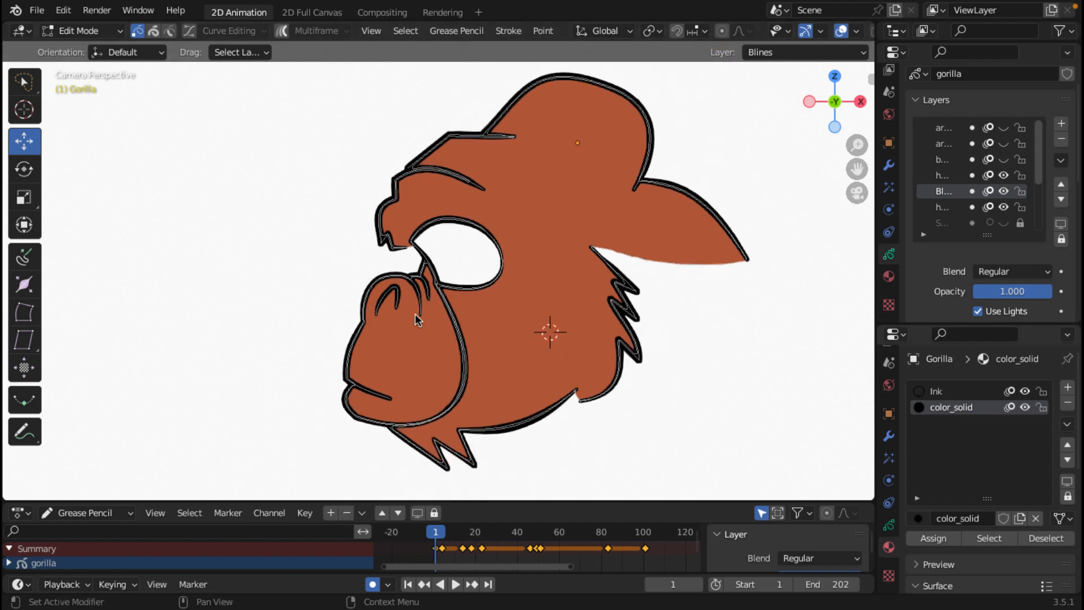
left_click(1024, 391)
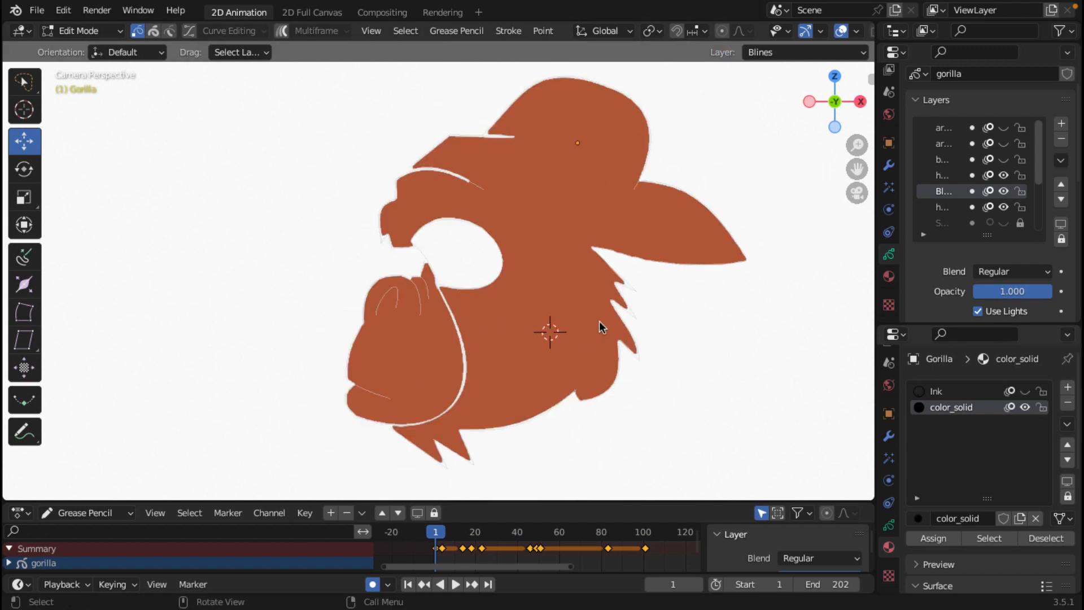
scroll(598, 324, "up", 1)
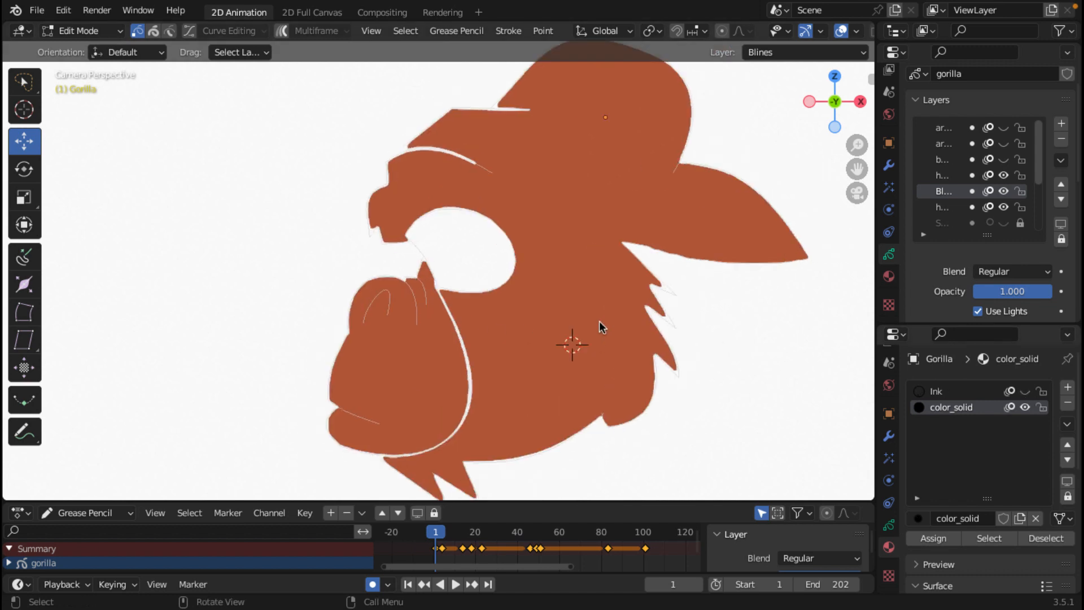
- Try moving the muzzle fill and the head fill apart to show they are separate shapes, cancelling each move
left_click(371, 312)
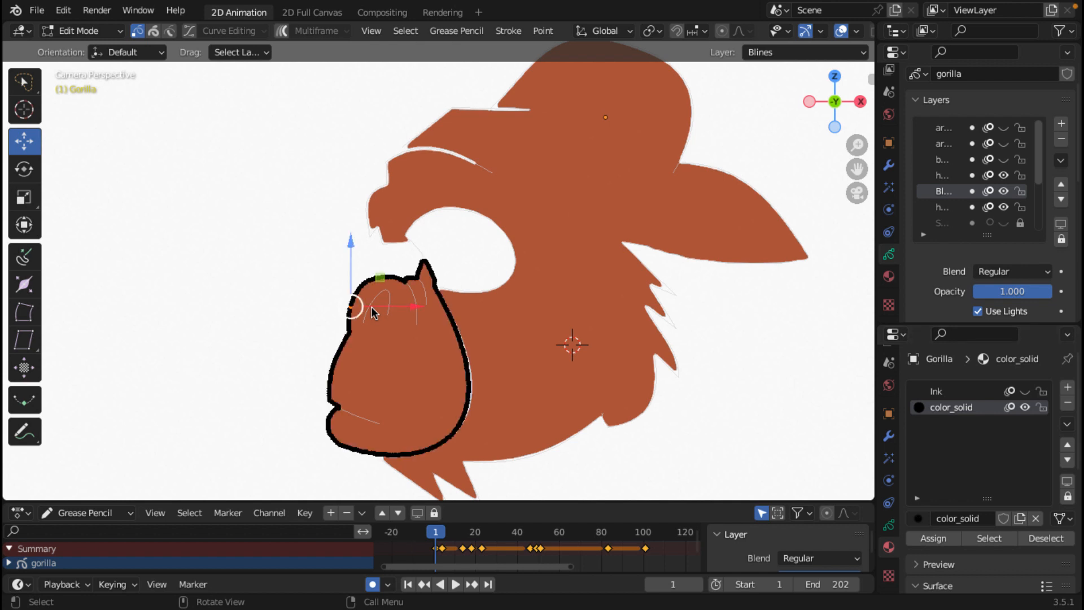
key("g")
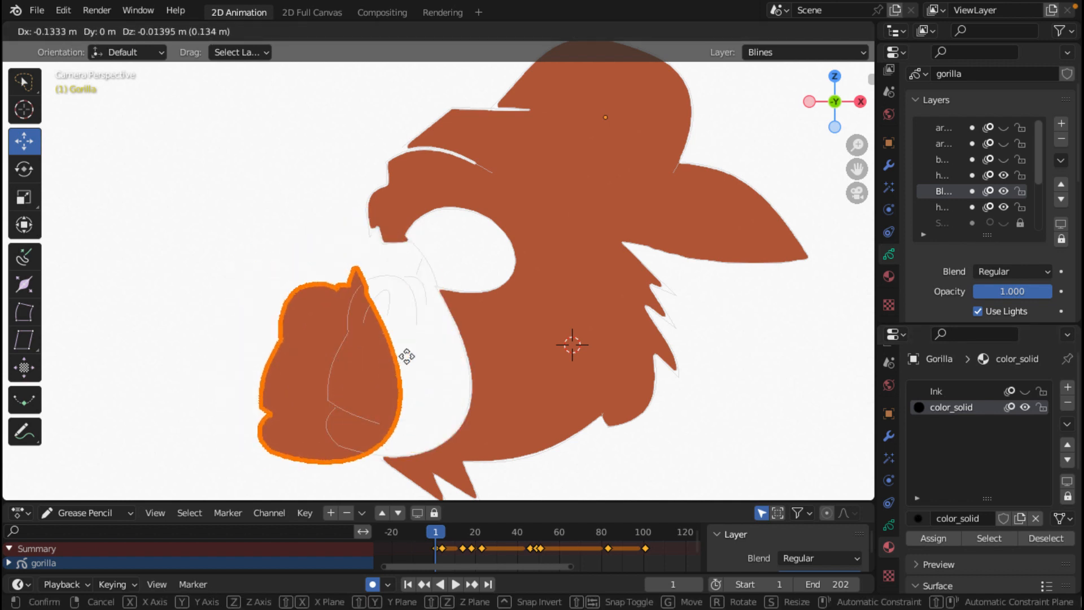
right_click(297, 254)
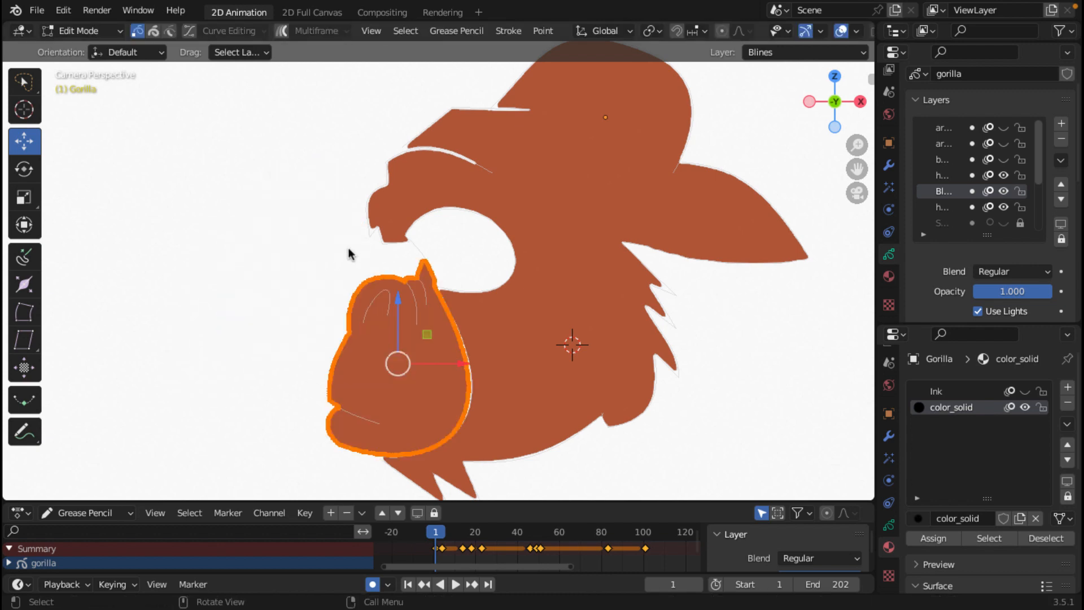
left_click(536, 253)
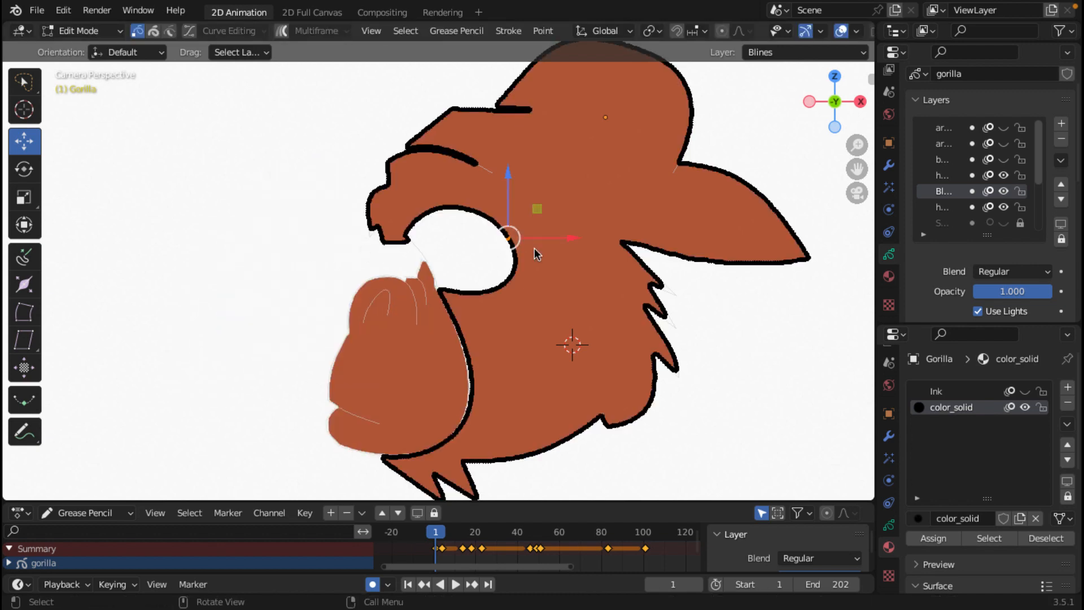
key("ctrl+l")
key("g")
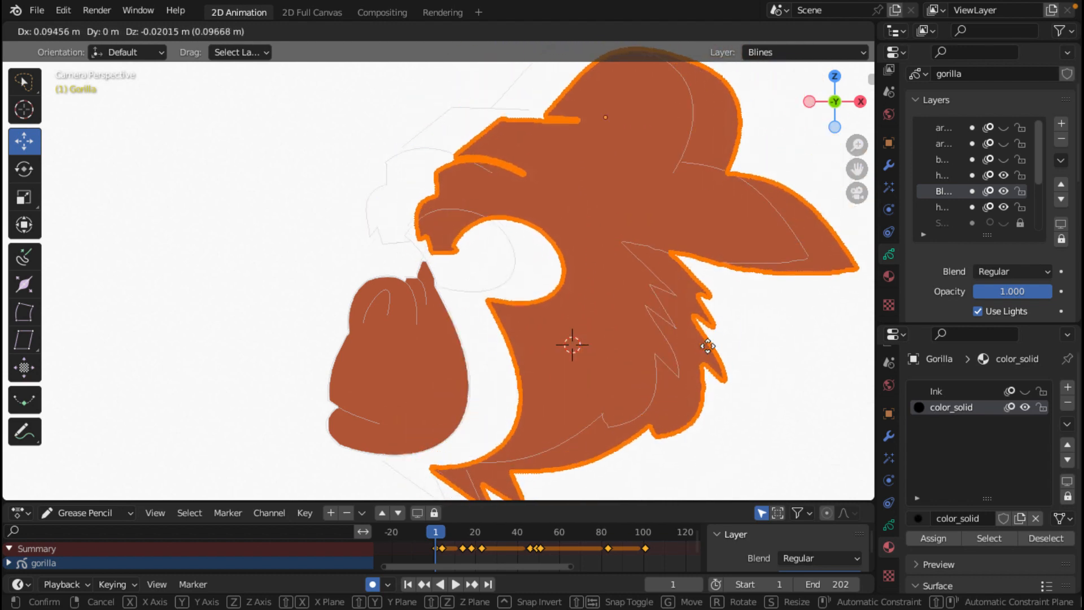
key("Escape")
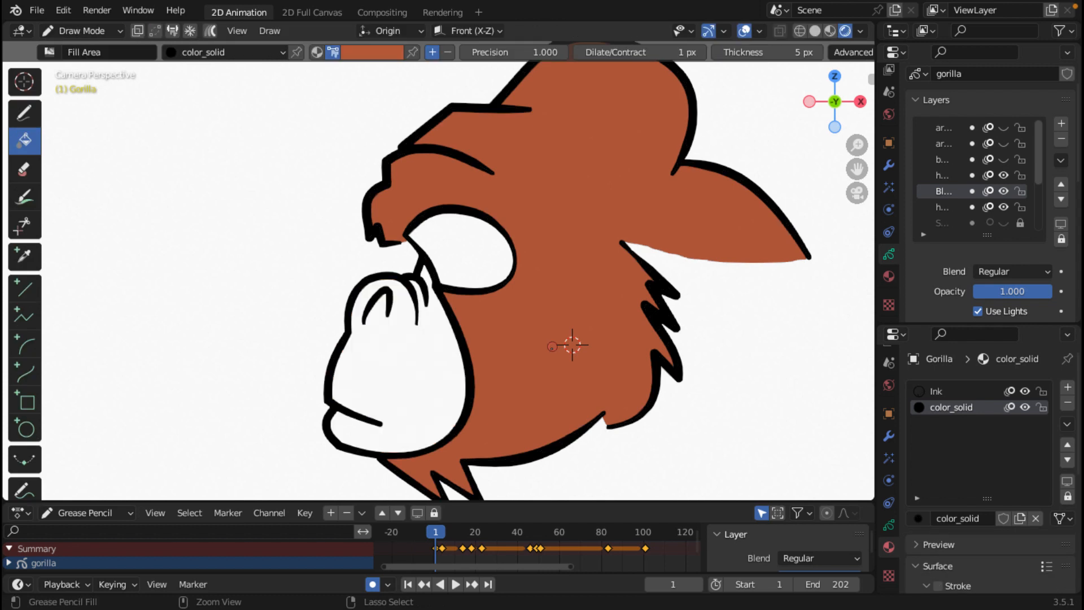
- Undo the remaining head fill and color the whole frame 1 head as one shape from outside it, with the fill direction inverted
key("ctrl+z")
scroll(552, 332, "down", 3)
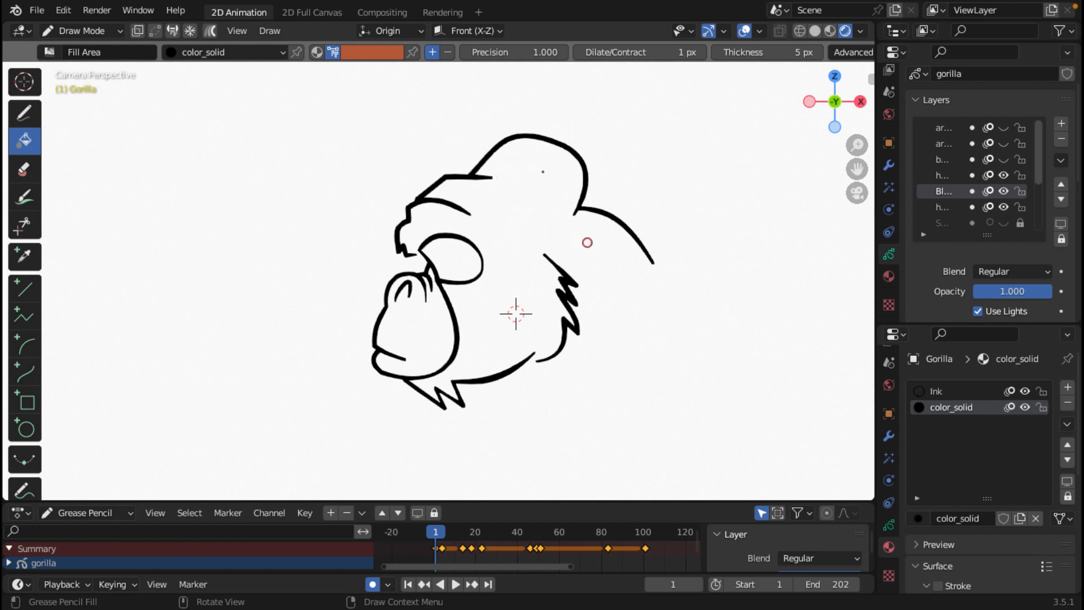
left_click(447, 52)
left_click(356, 146)
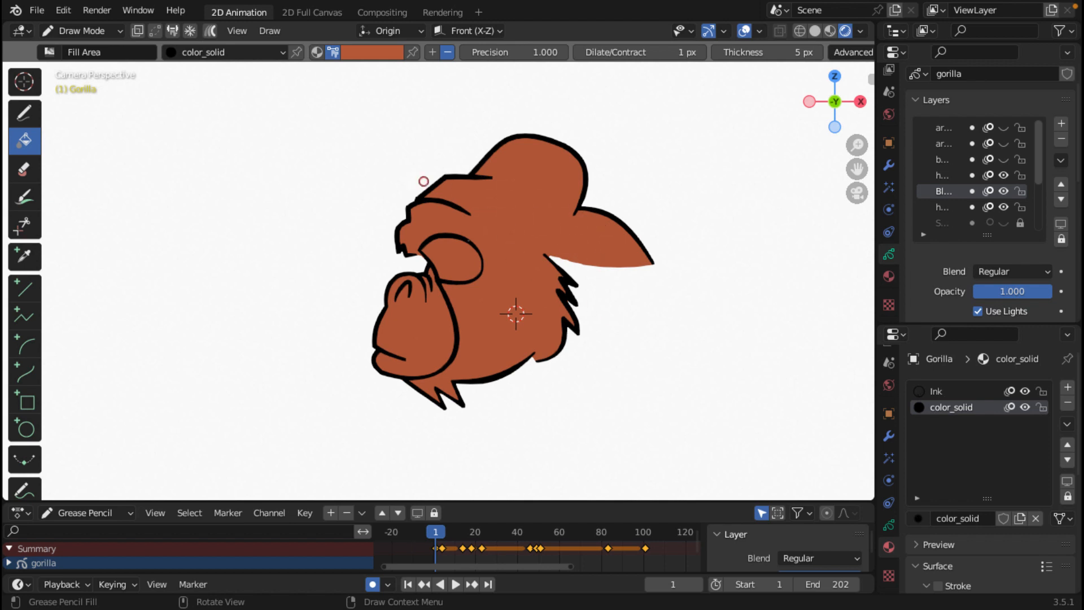
- Switch the gorilla to Edit Mode and hide the Ink material to isolate the one-piece head fill
left_click(120, 33)
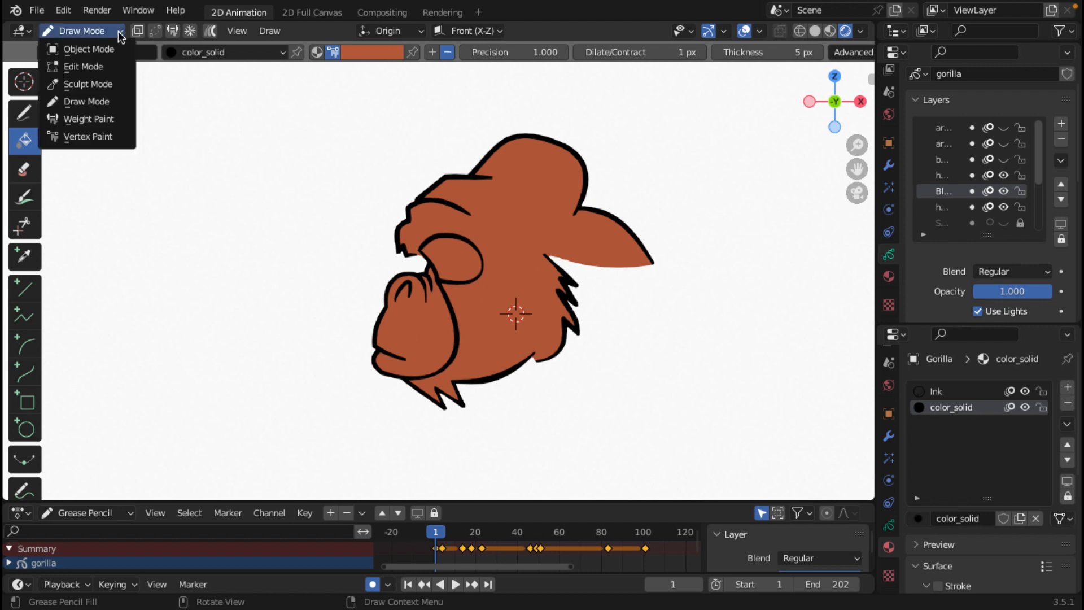
left_click(102, 66)
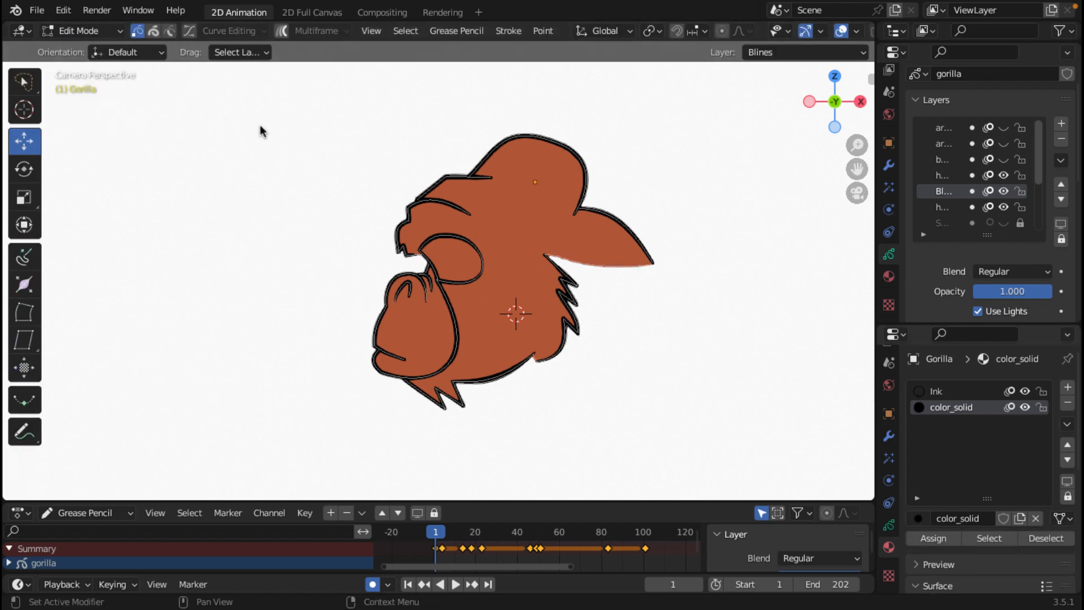
left_click(1025, 391)
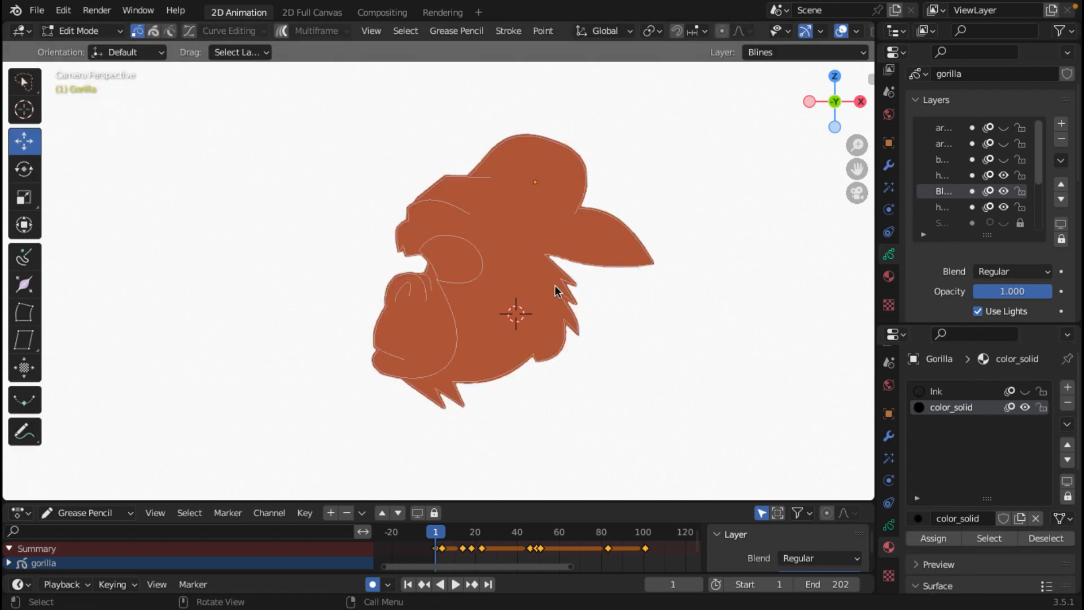
- Select the whole head fill and try moving it away from the outlines to show it is one shape, cancelling the move
left_click(571, 298)
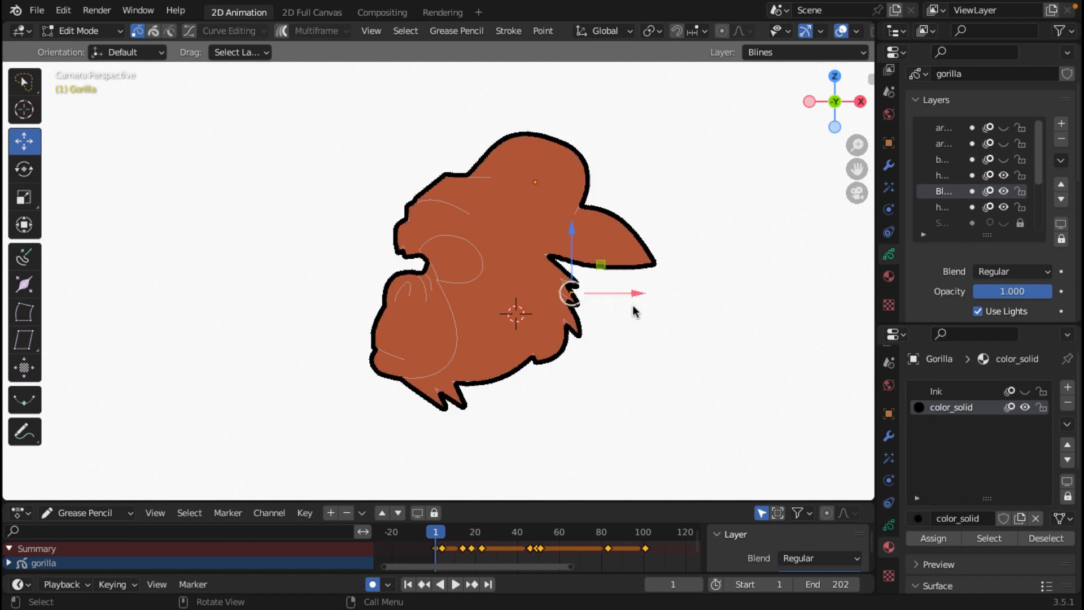
key("a")
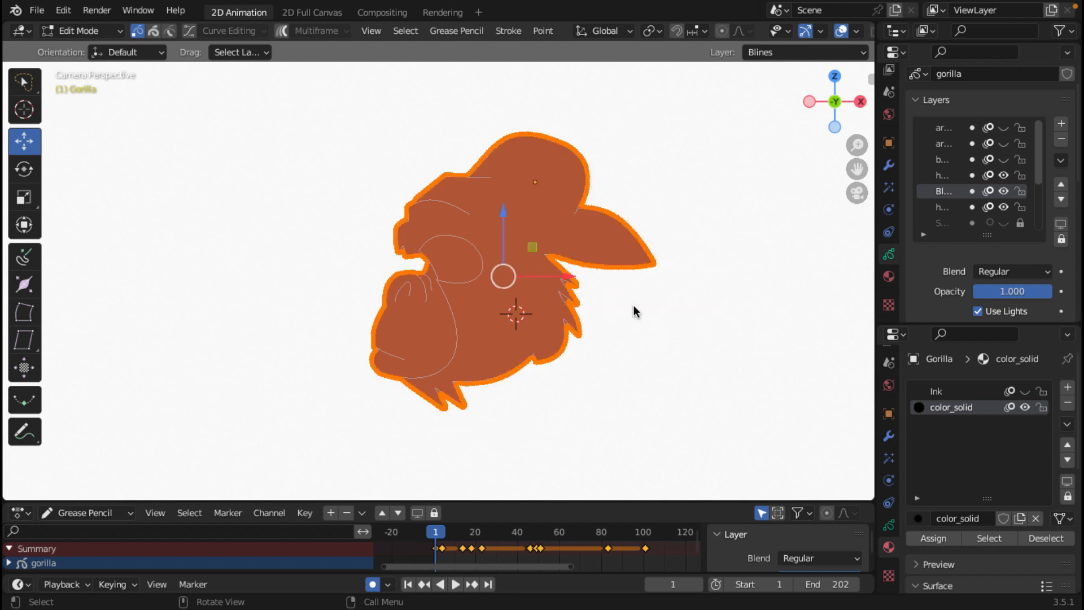
key("g")
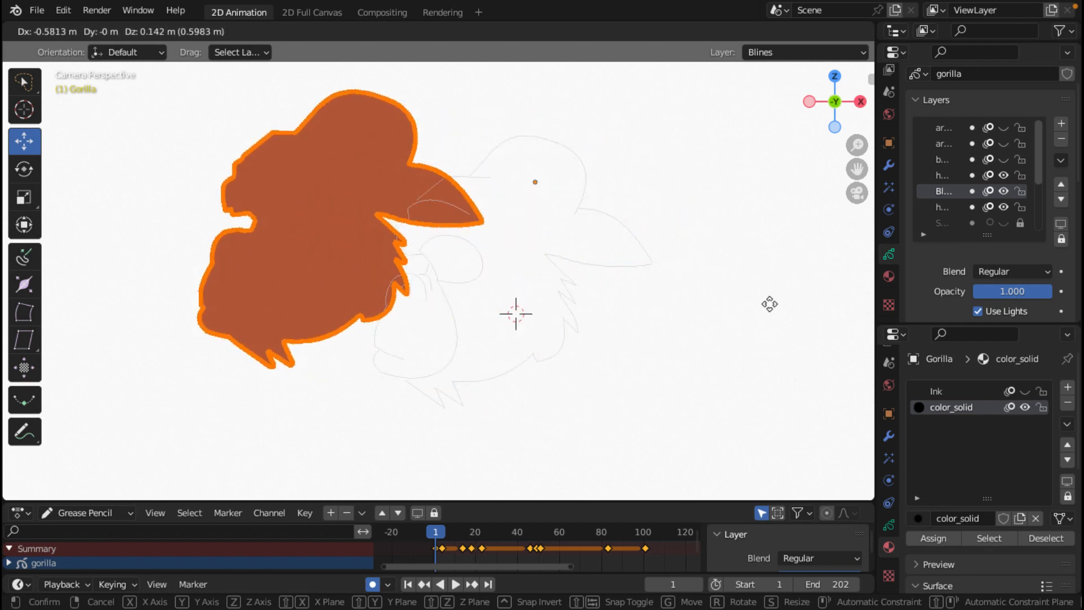
right_click(702, 304)
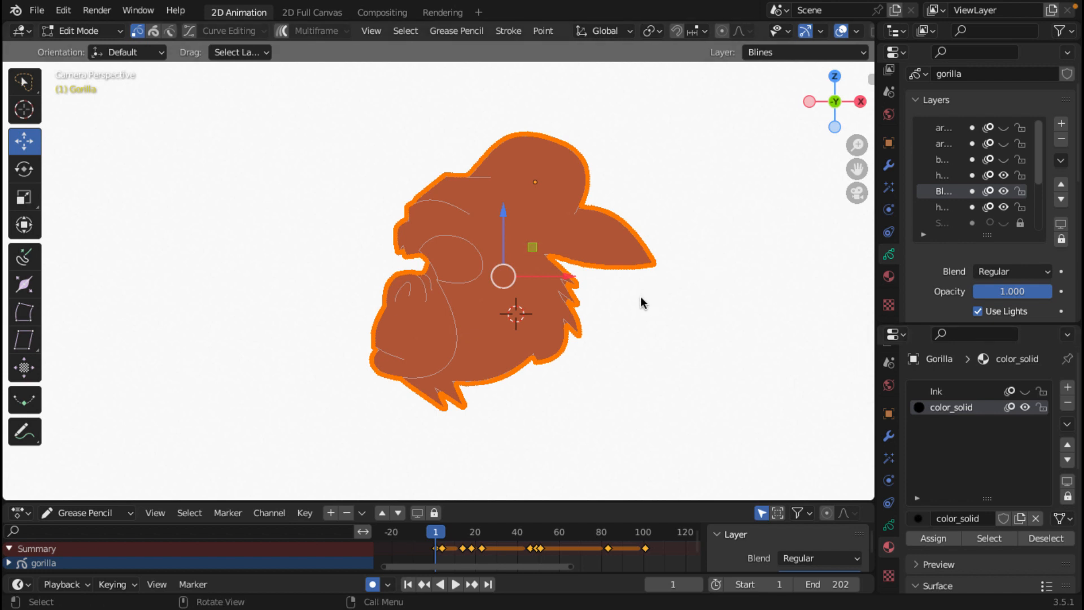
- Undo the selections, the mode switch and the inverted fill, back to the uncolored head on frame 1 in Draw Mode
key("ctrl+z")
key("ctrl+z")
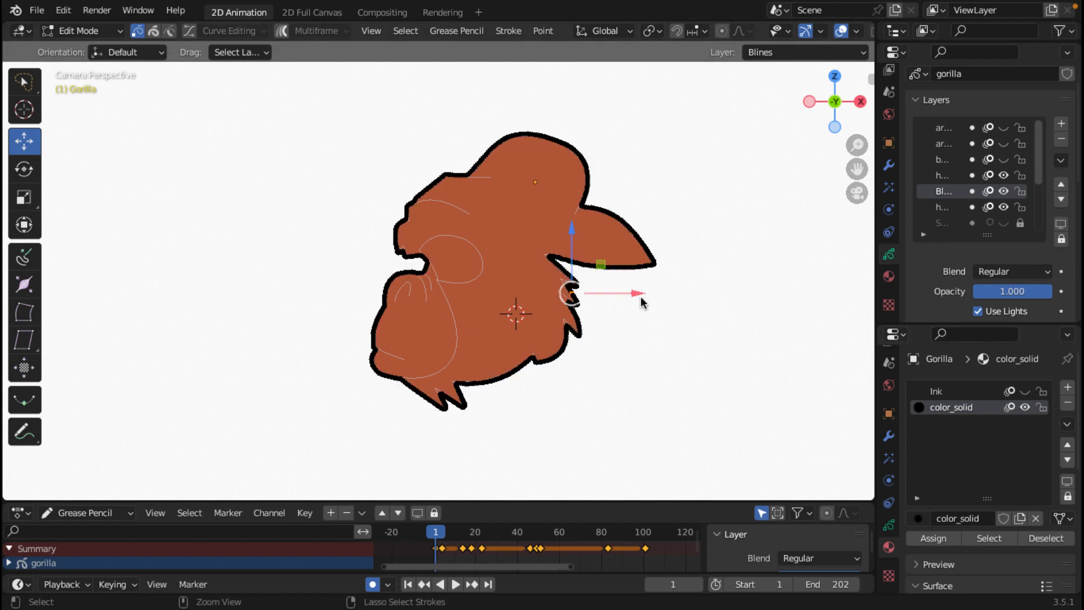
key("ctrl+z")
key("ctrl+z")
key("ctrl+z")
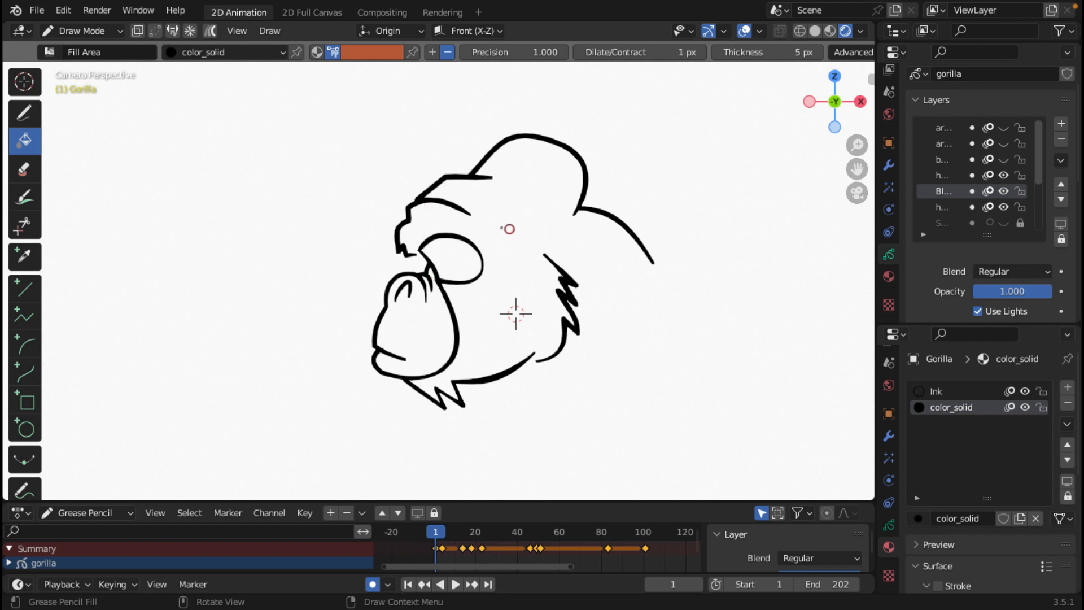
- Go to frame 4 and scrub the timeline to look over the uncolored heads on the other keyframes
left_click(442, 532)
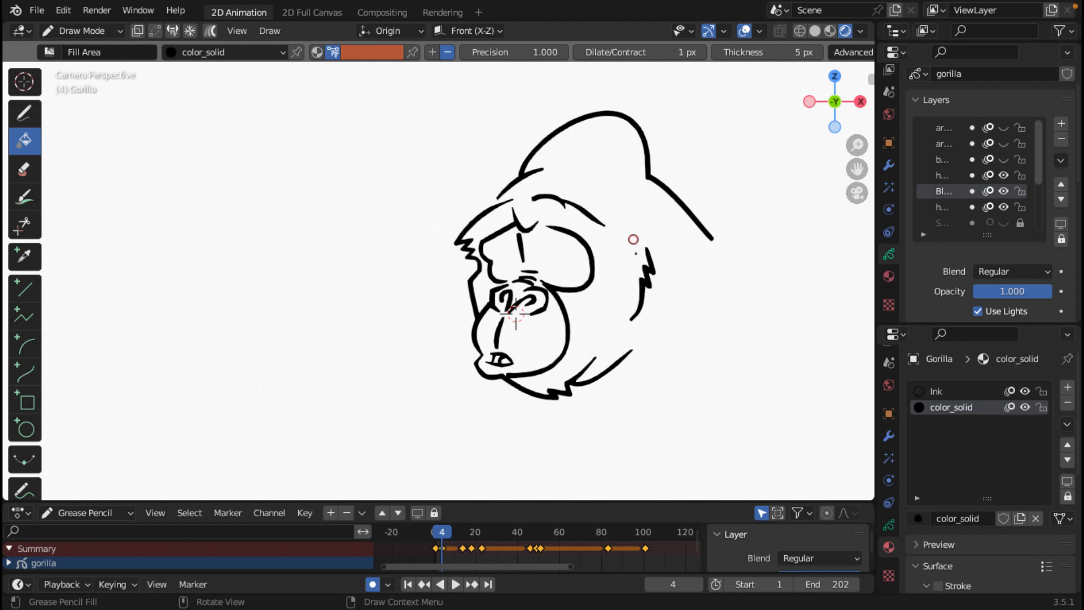
left_click_drag(442, 532, 543, 527)
left_click(473, 531)
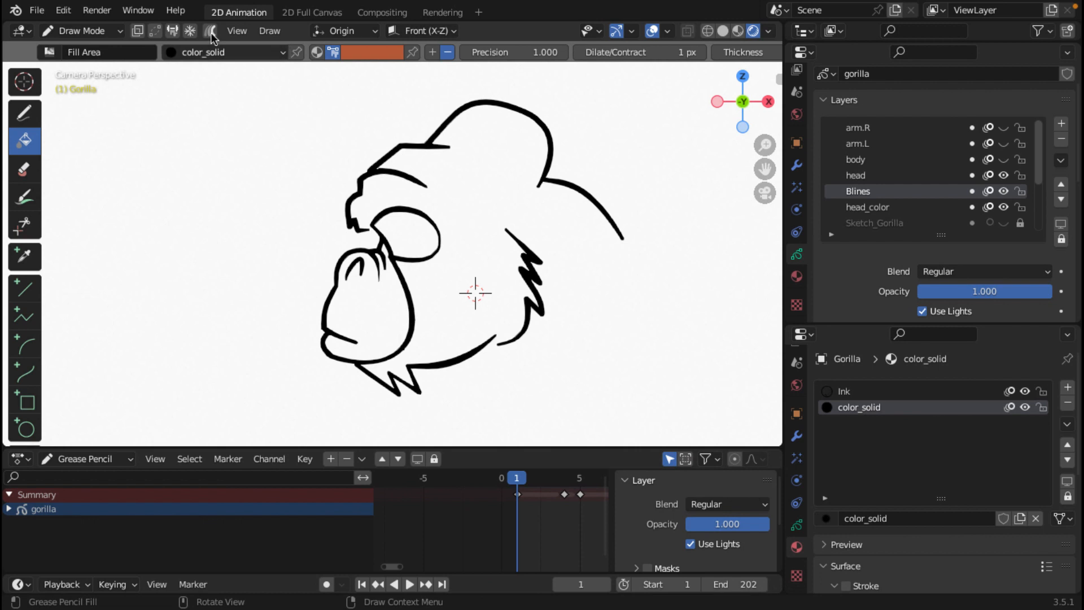
- Enable multiframe editing, make head_color the active layer, and select all keyframes of the animation
left_click(211, 36)
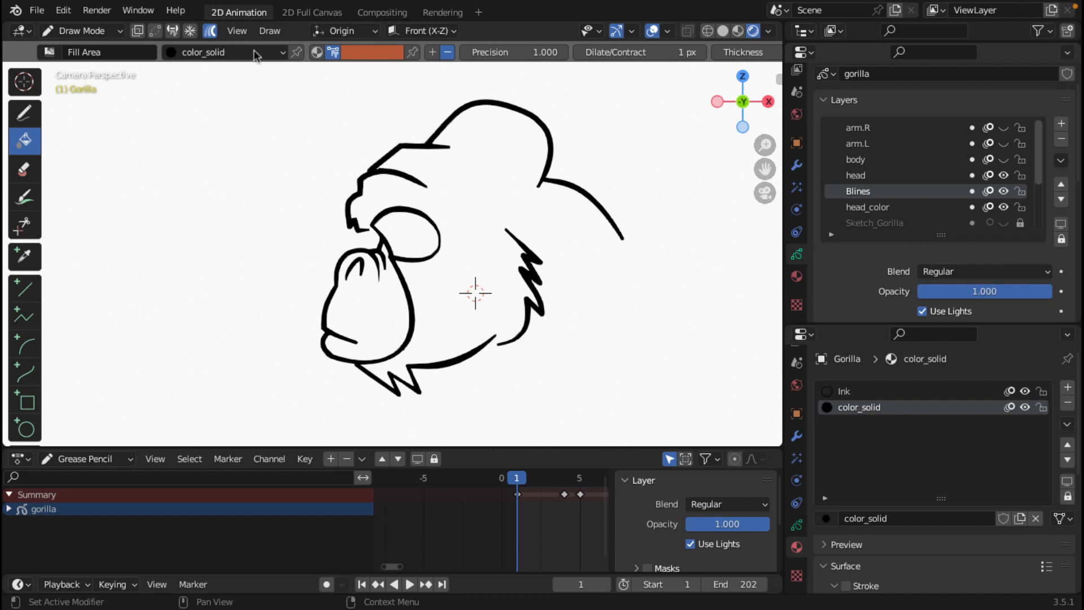
left_click(870, 210)
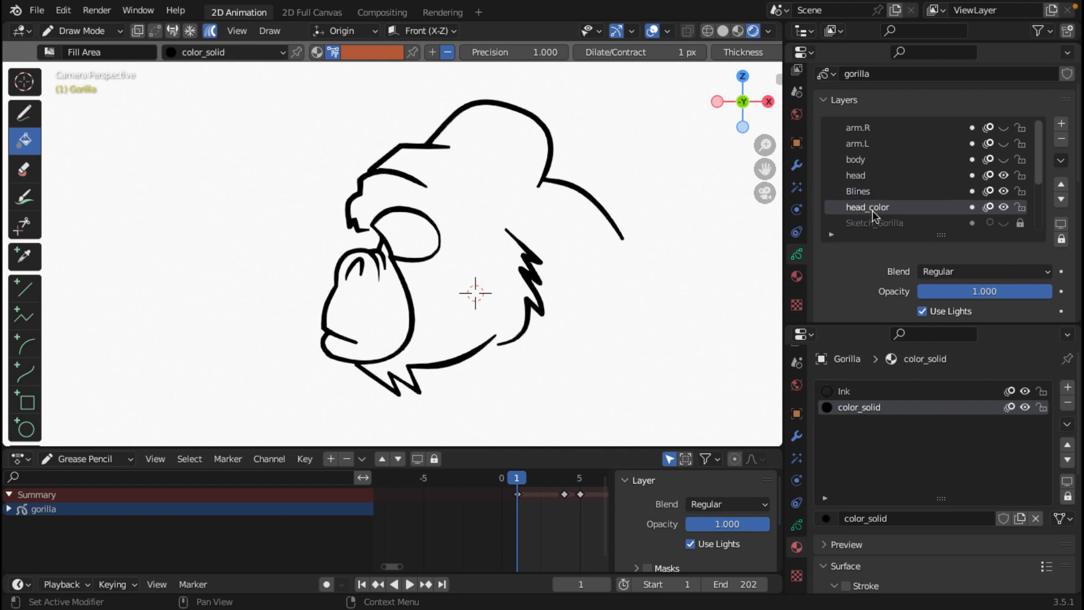
scroll(537, 529, "down", 6)
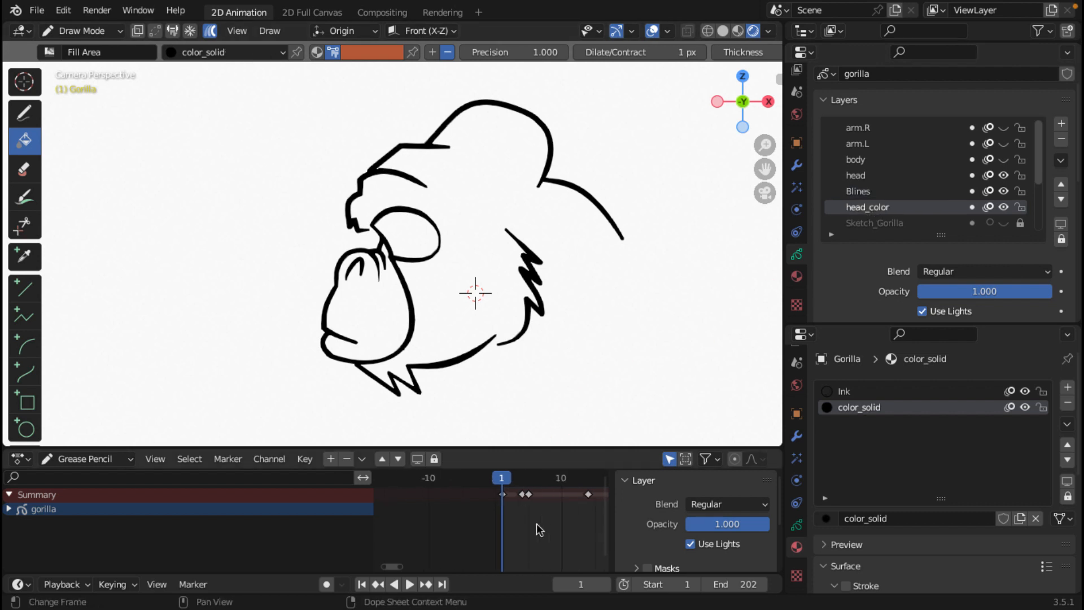
scroll(539, 529, "down", 5)
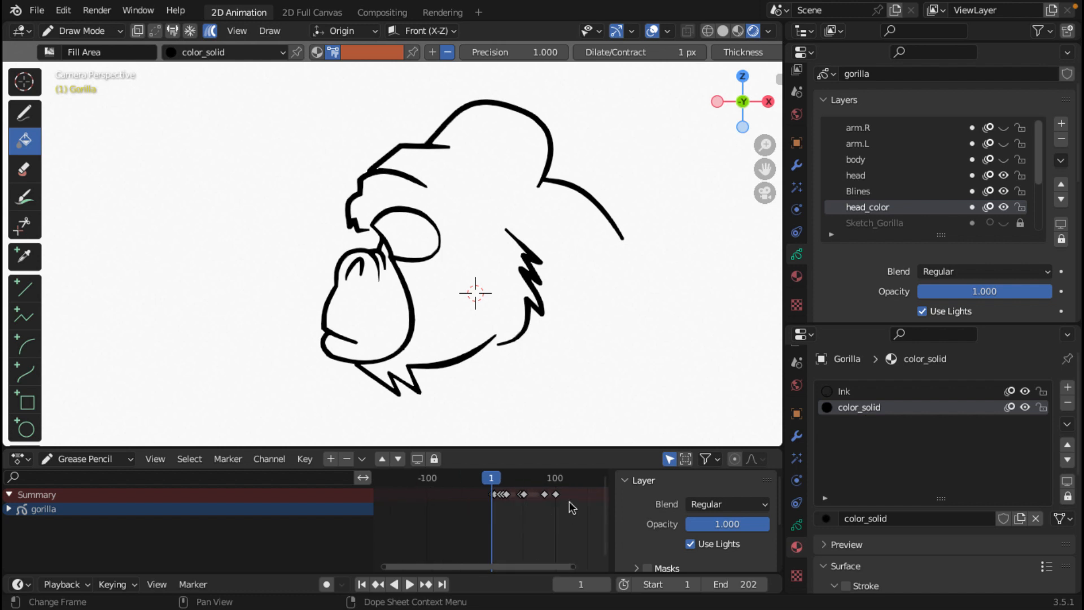
key("a")
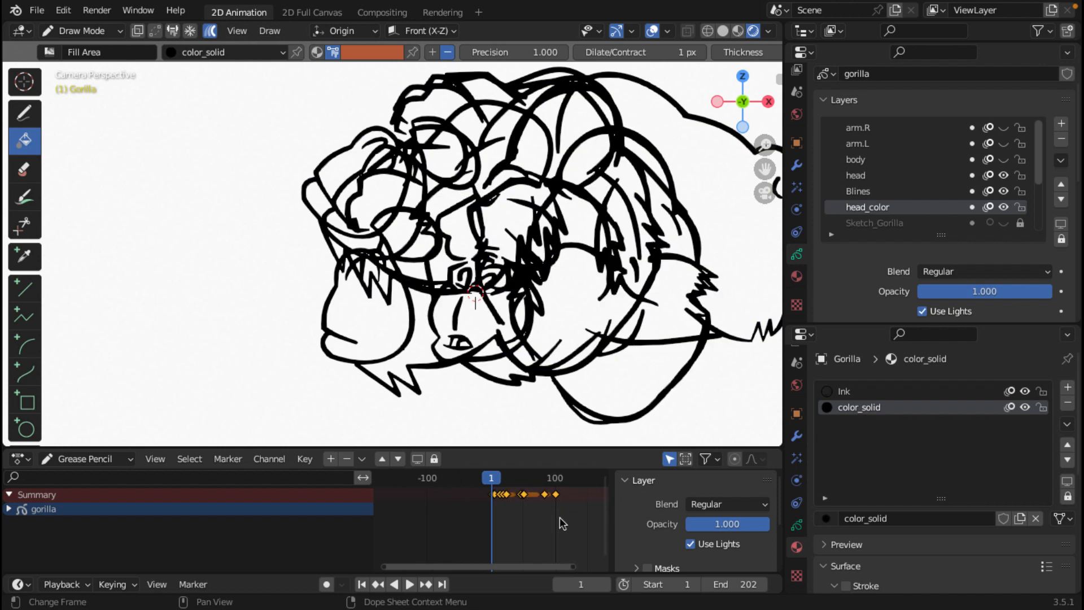
scroll(590, 308, "down", 2)
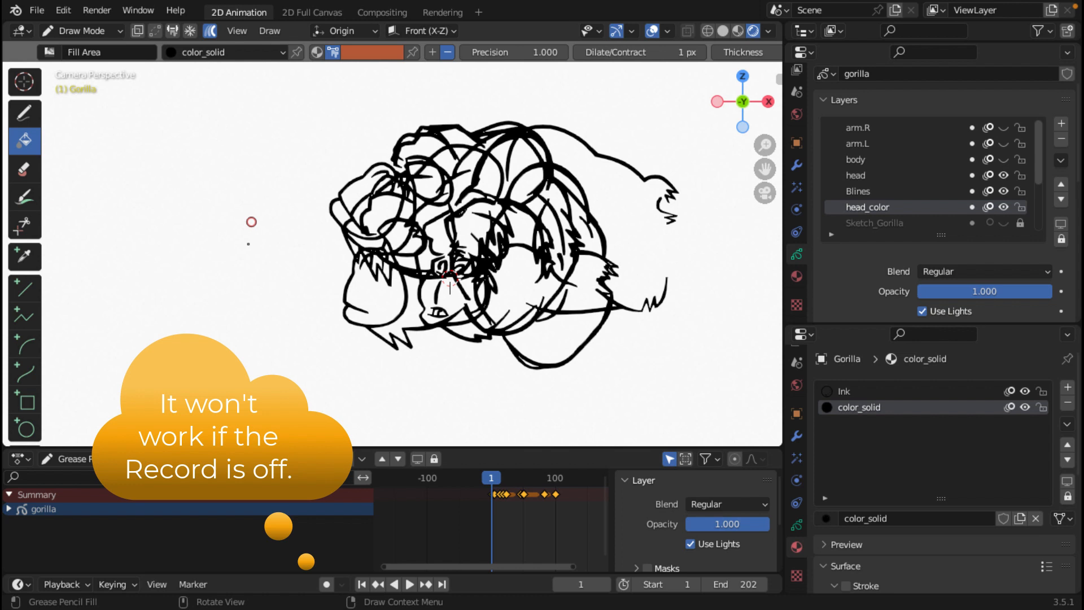
- Try filling all selected keyframes at once from outside the heads with auto keying off, check frame 1 without multiframe, and undo it
left_click(251, 222)
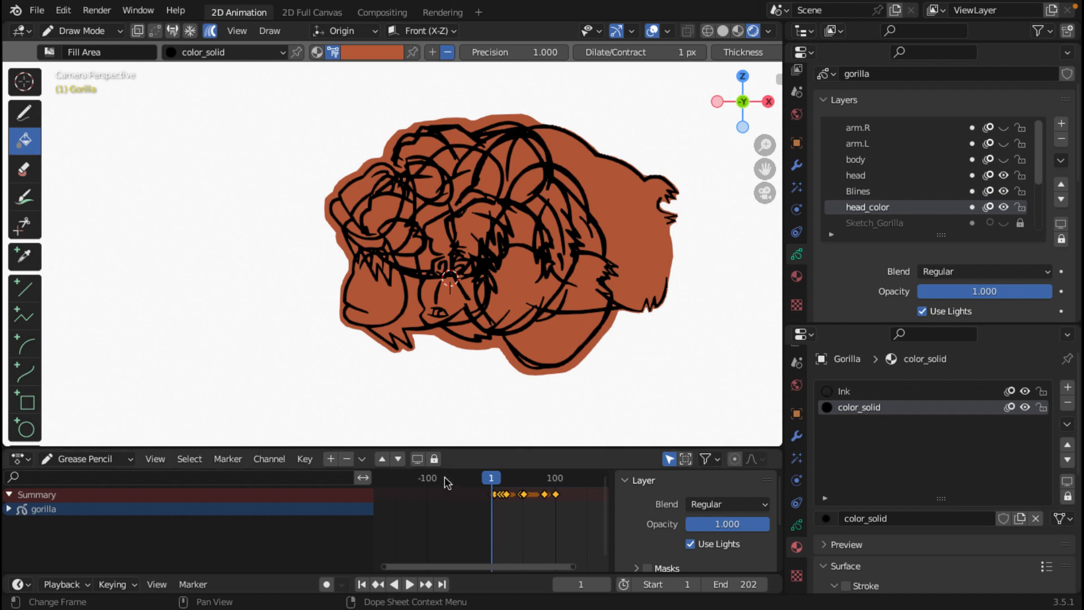
left_click(210, 32)
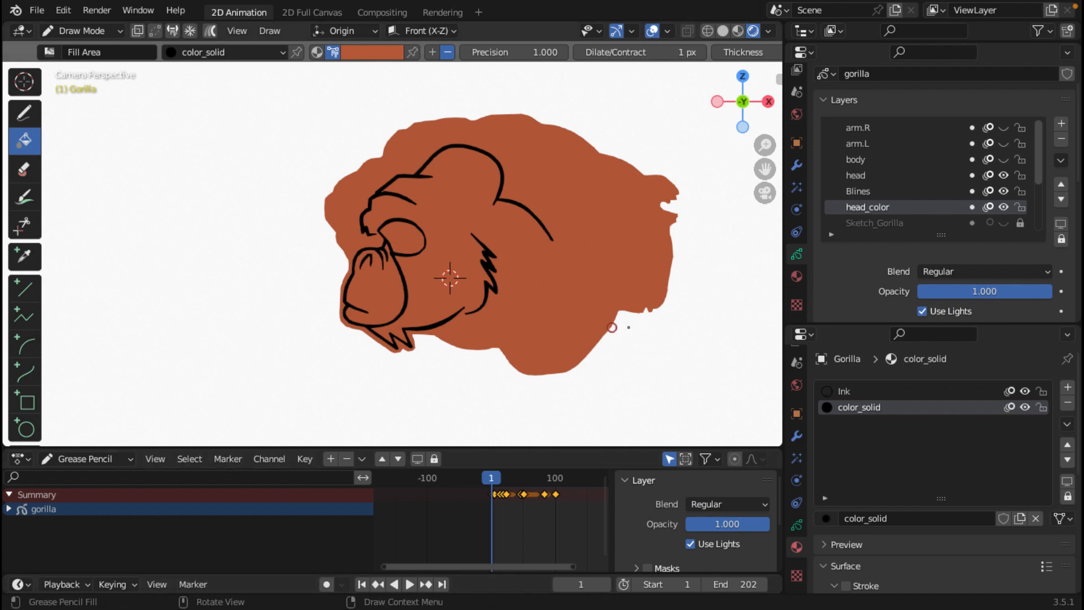
key("ctrl+z")
key("ctrl+z")
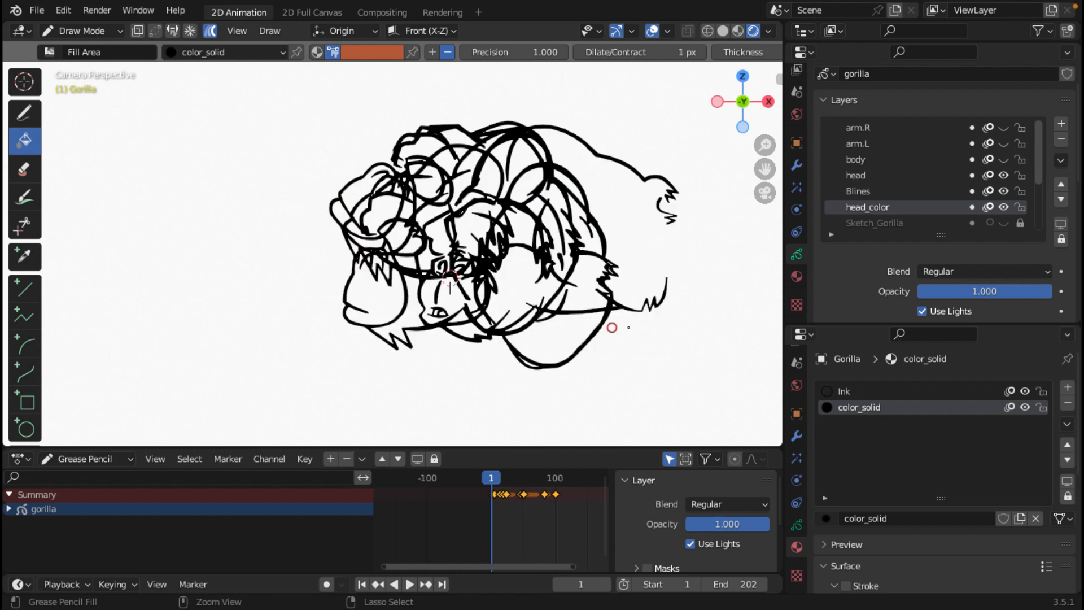
- Turn on auto keying, fill the heads on all selected keyframes at once from outside them, and turn multiframe editing off
left_click(326, 584)
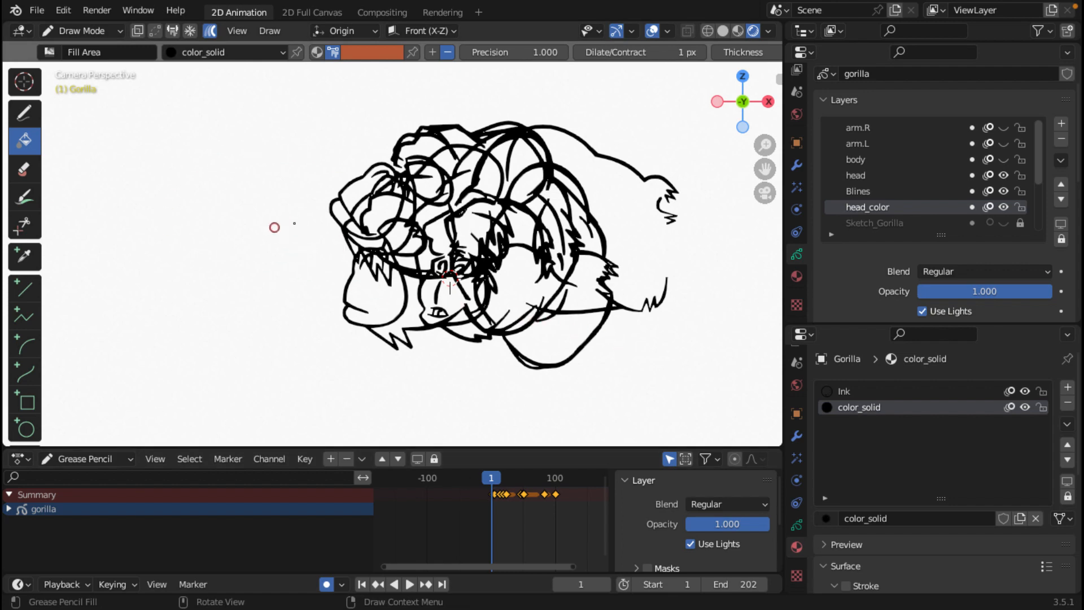
left_click(275, 228)
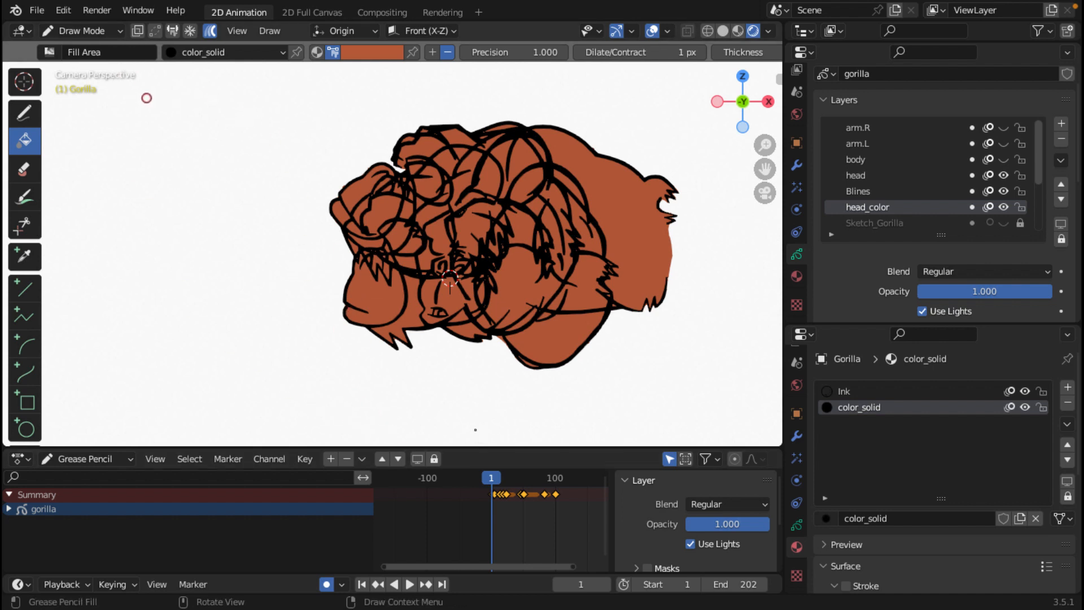
left_click(210, 31)
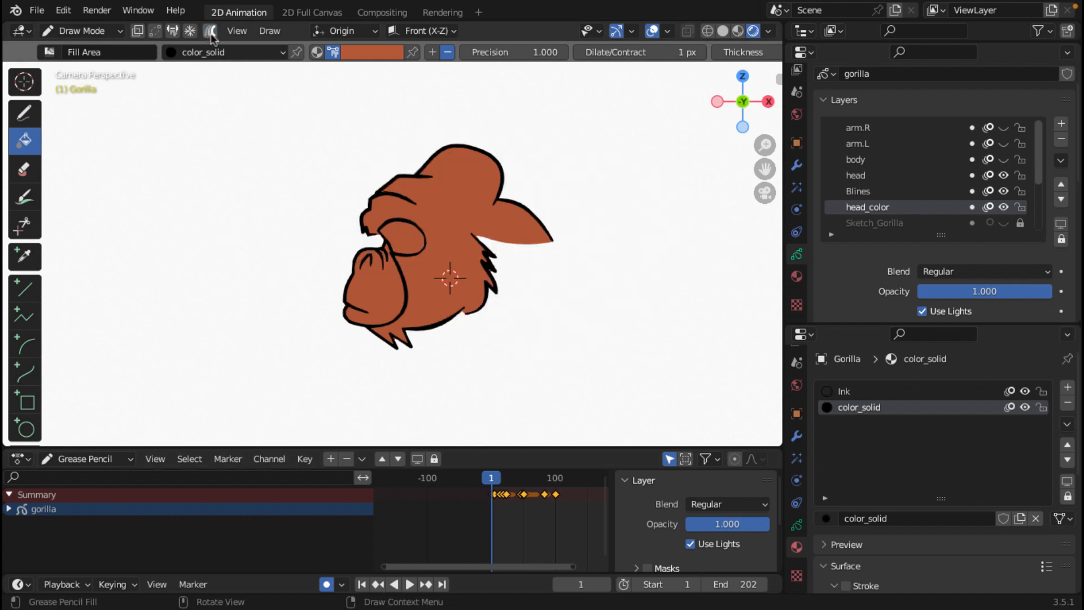
- Examine the head fill on frame 1 and step frame by frame up to frame 23 to check the coloring
scroll(311, 216, "up", 5)
scroll(376, 260, "down", 2)
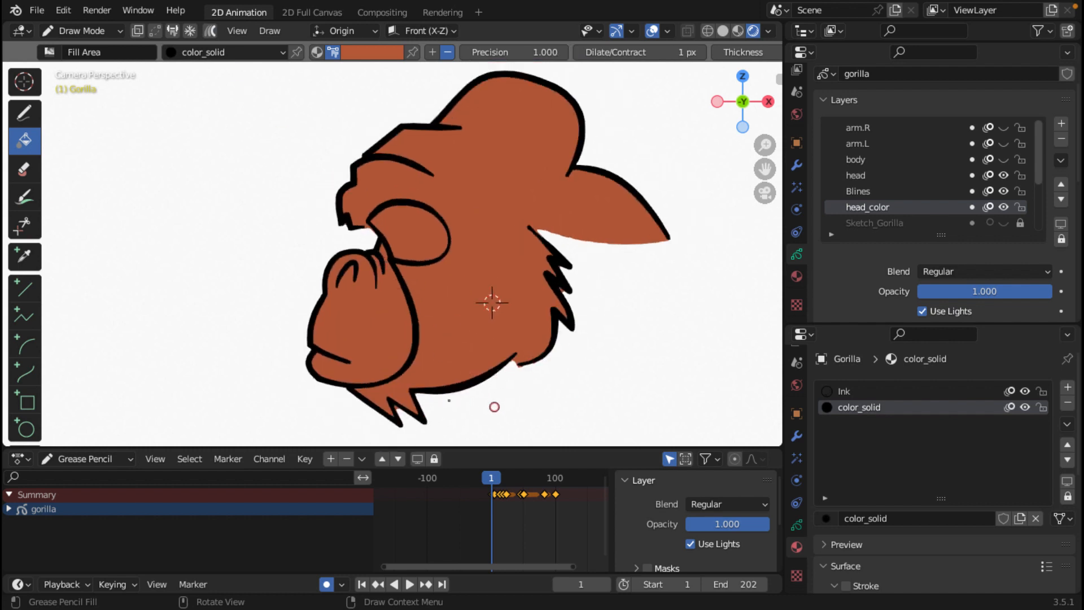
scroll(493, 493, "up", 4)
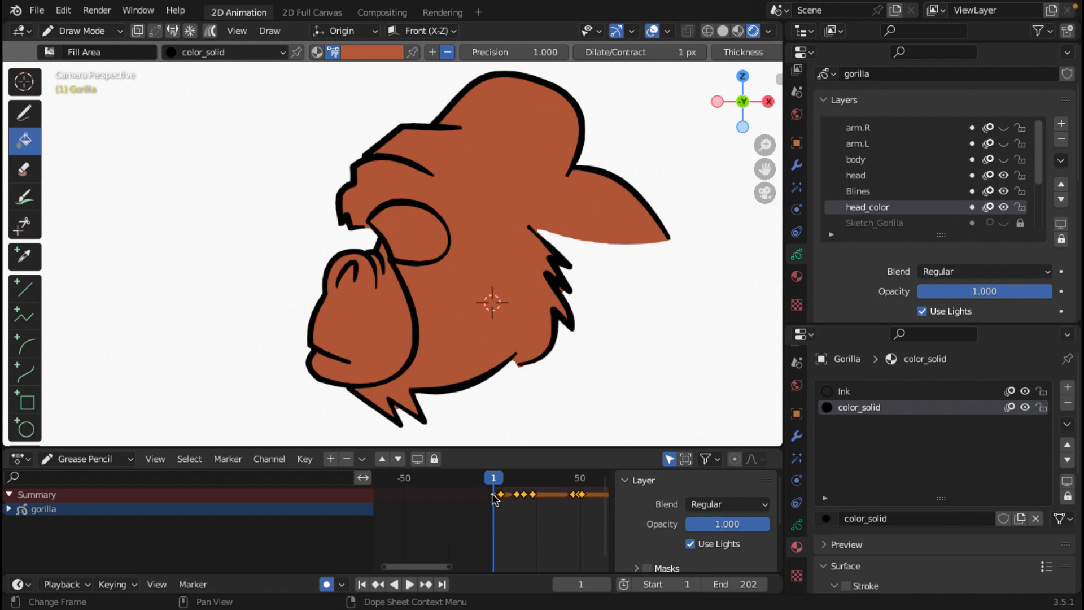
key("Right")
key("Right")
key("Right")
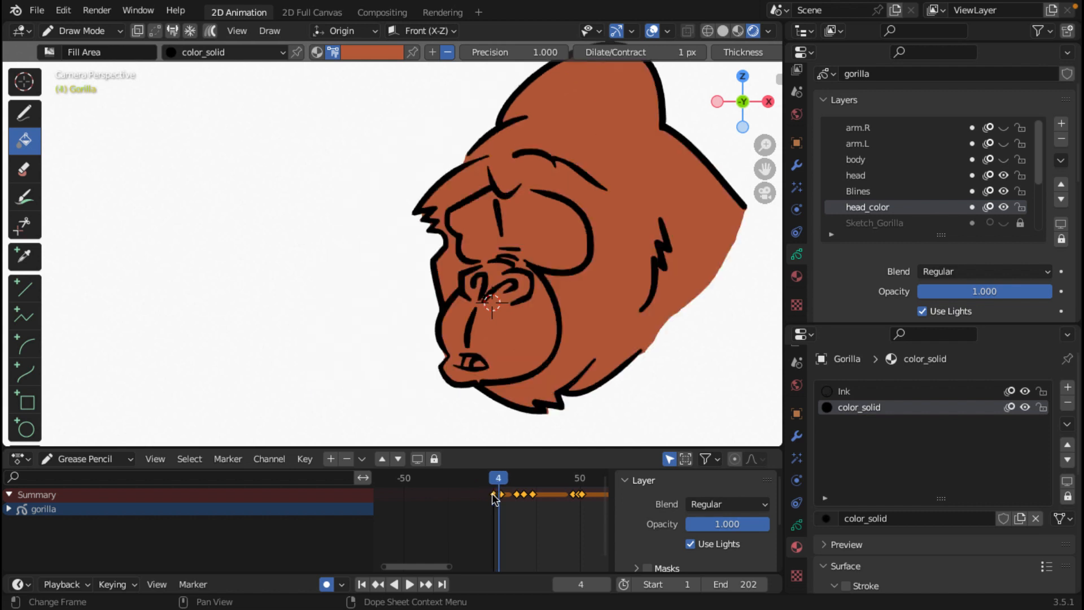
key("Right")
key("Right")
key("Right")
key("Right")
key("Right")
key("Right")
key("Right")
key("Right")
key("Right")
key("Right")
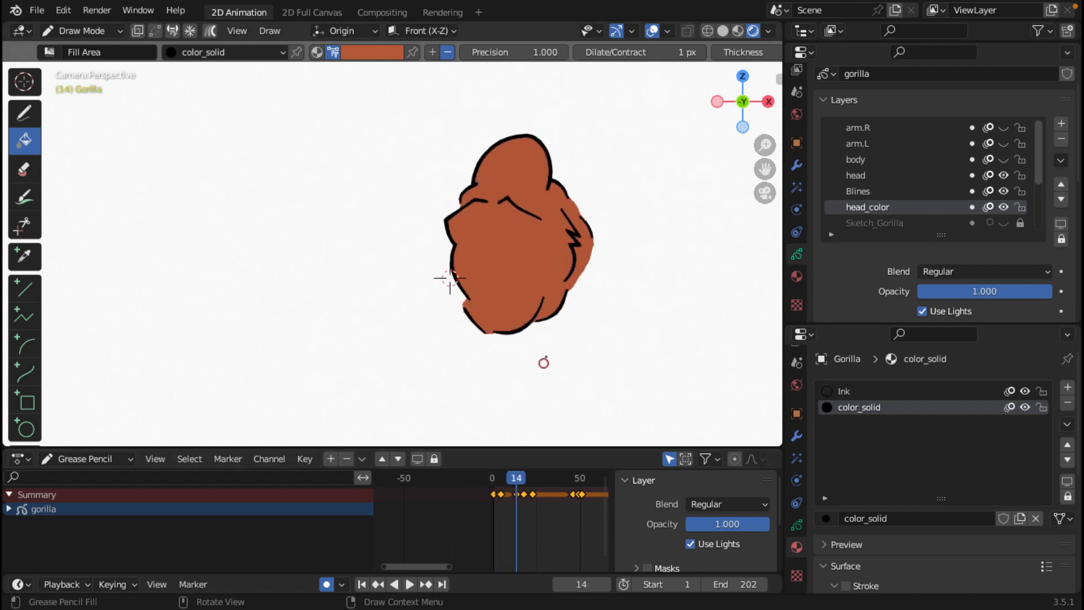
key("Right")
key("Right")
key("Right")
key("Right")
key("Right")
key("Right")
key("Right")
key("Right")
key("Right")
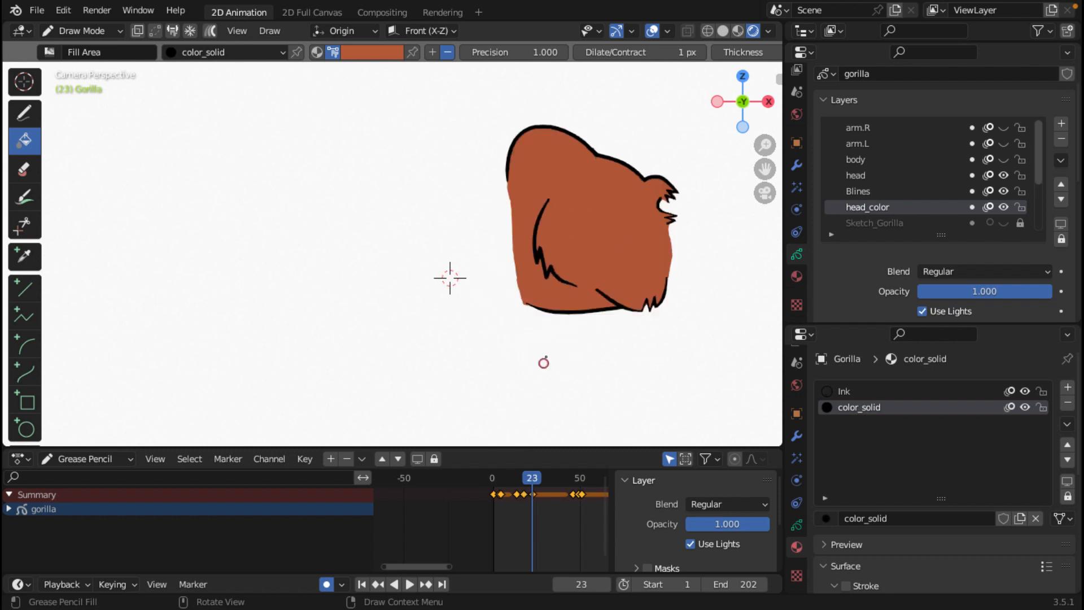
- Jump through the remaining keyframes up to frame 101 to check that each head is filled
key("Up")
key("Up")
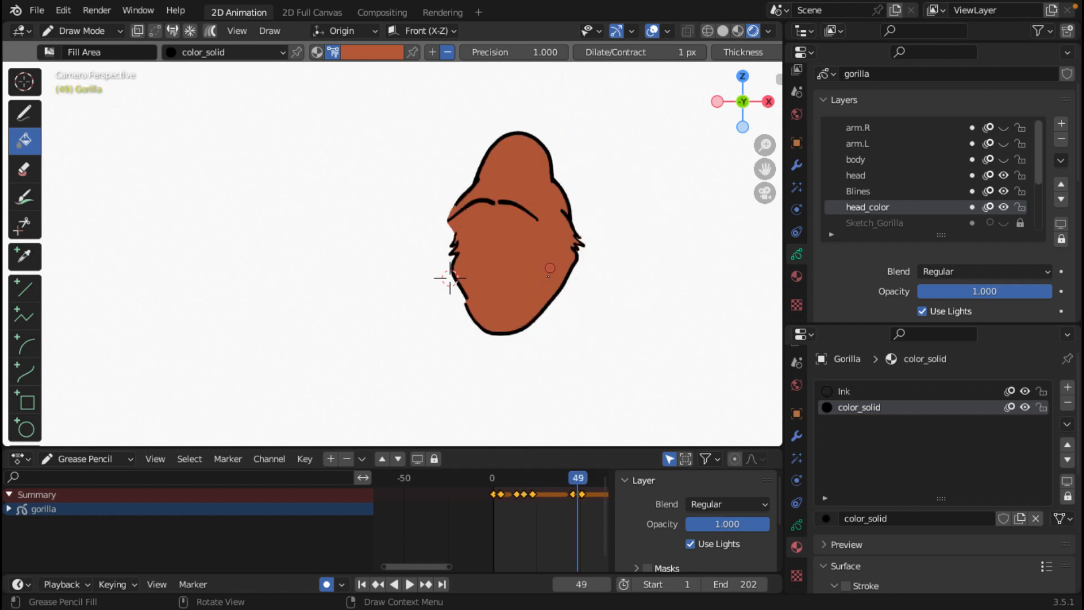
key("Up")
key("Up")
key("Up")
key("Up")
key("Up")
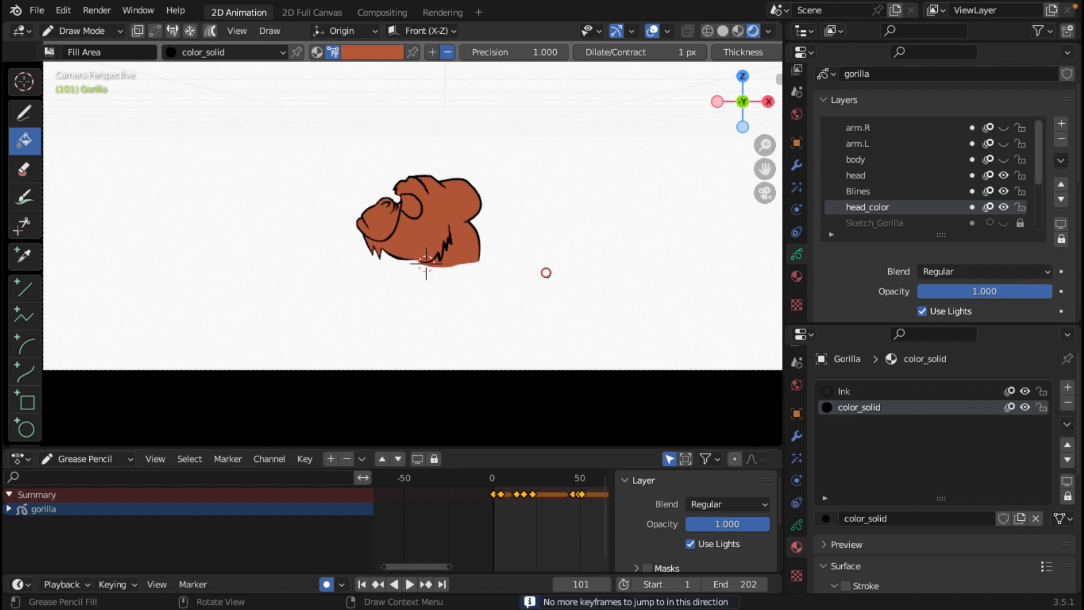
- Go back through the keyframes to frame 1, comparing the fills on frames 4 and 5 along the way
key("Down")
key("Down")
key("Down")
key("Down")
key("Down")
key("Down")
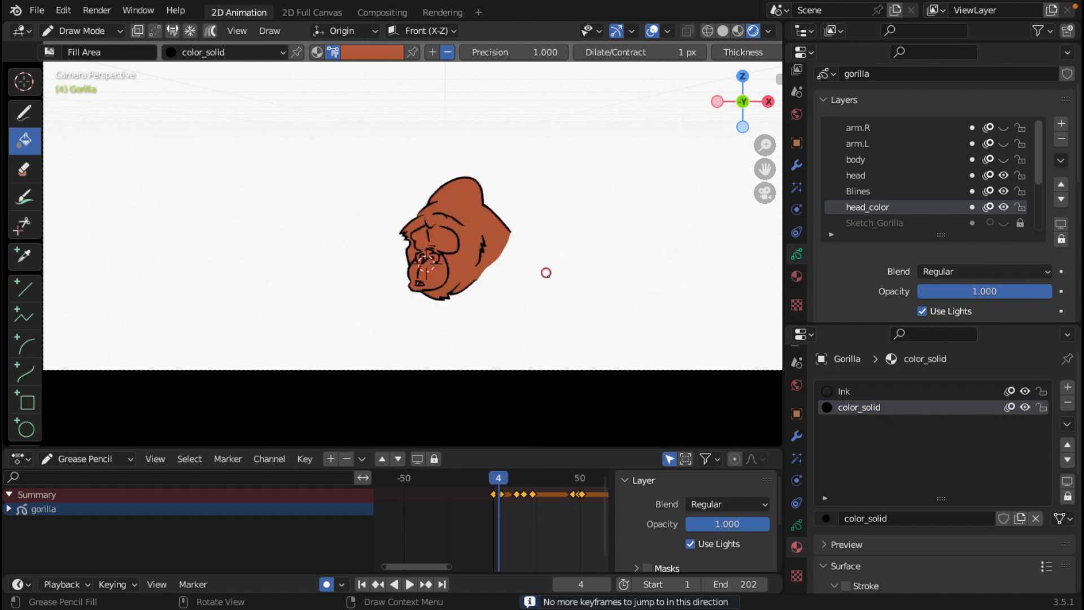
key("Left")
key("Right")
key("Right")
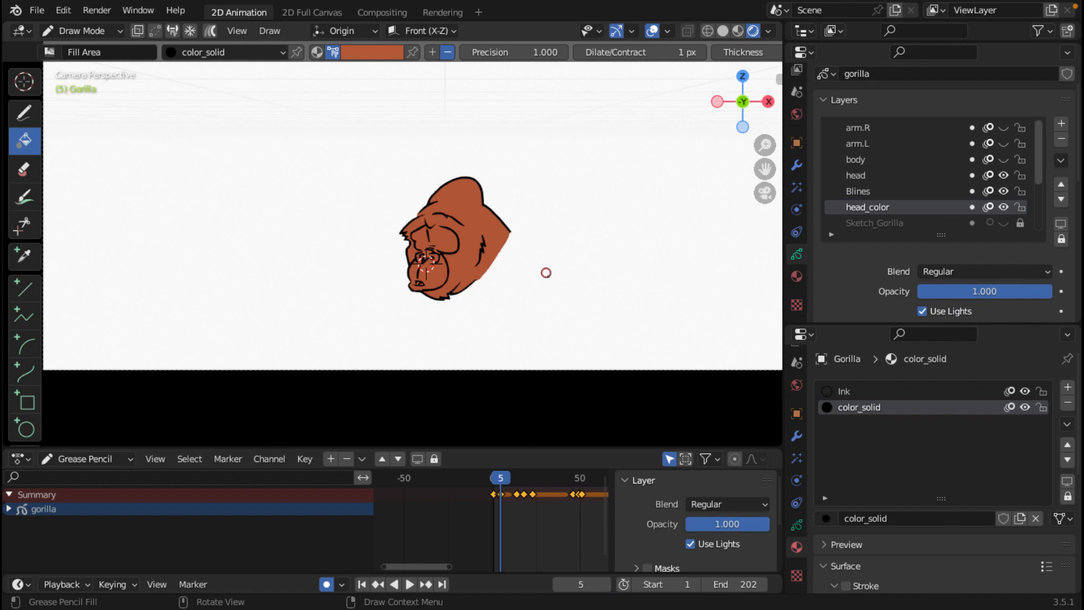
key("Left")
key("Right")
key("Left")
key("Left")
key("Down")
key("Down")
- Widen the properties editors beside the viewport while viewing the frame 1 head up close
scroll(546, 273, "up", 12)
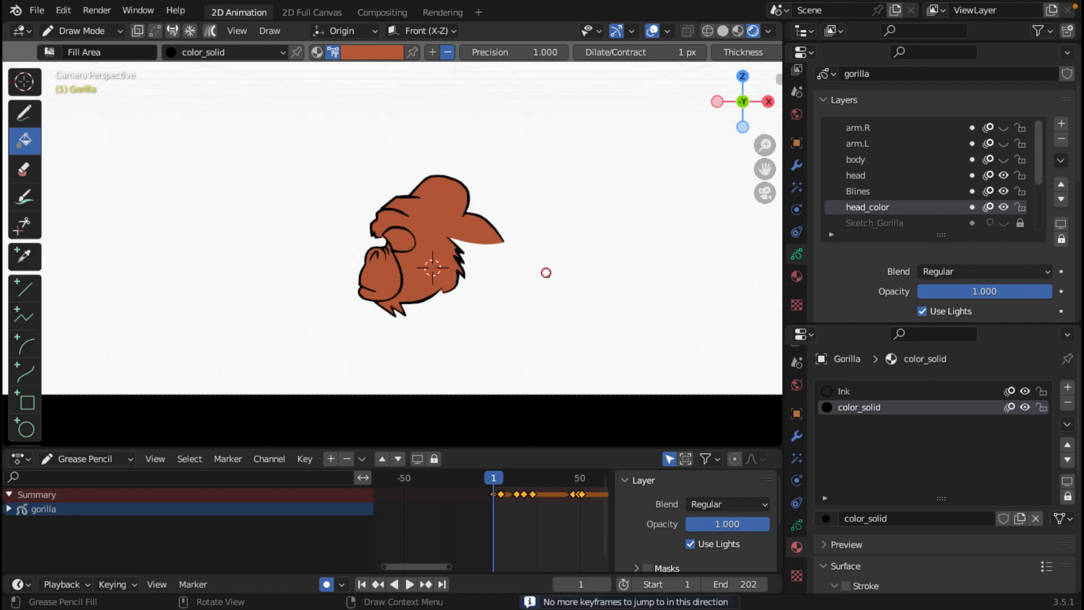
scroll(510, 283, "down", 5)
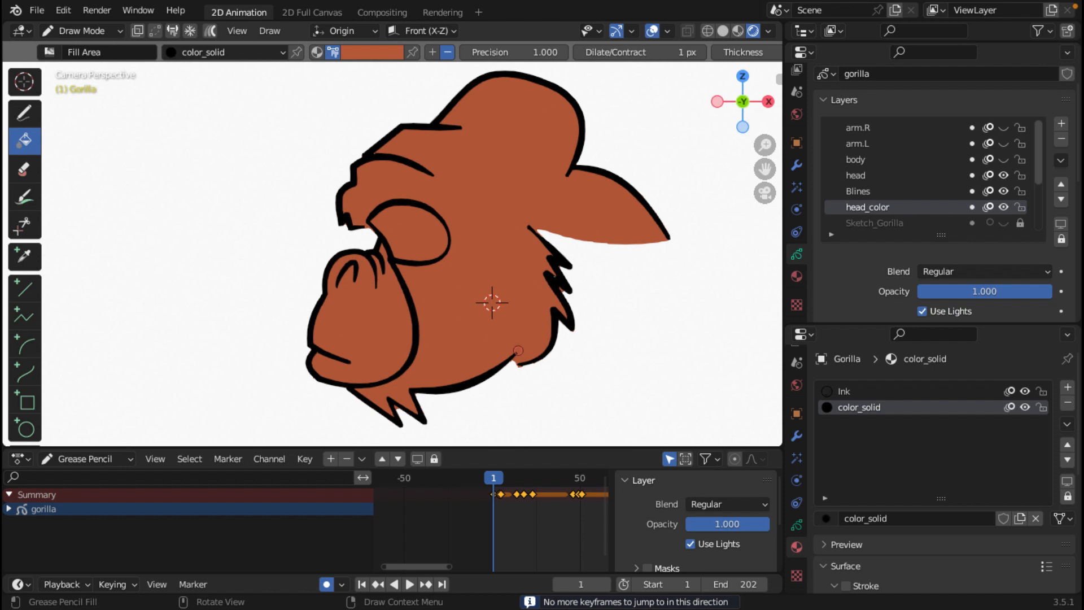
left_click_drag(783, 275, 695, 276)
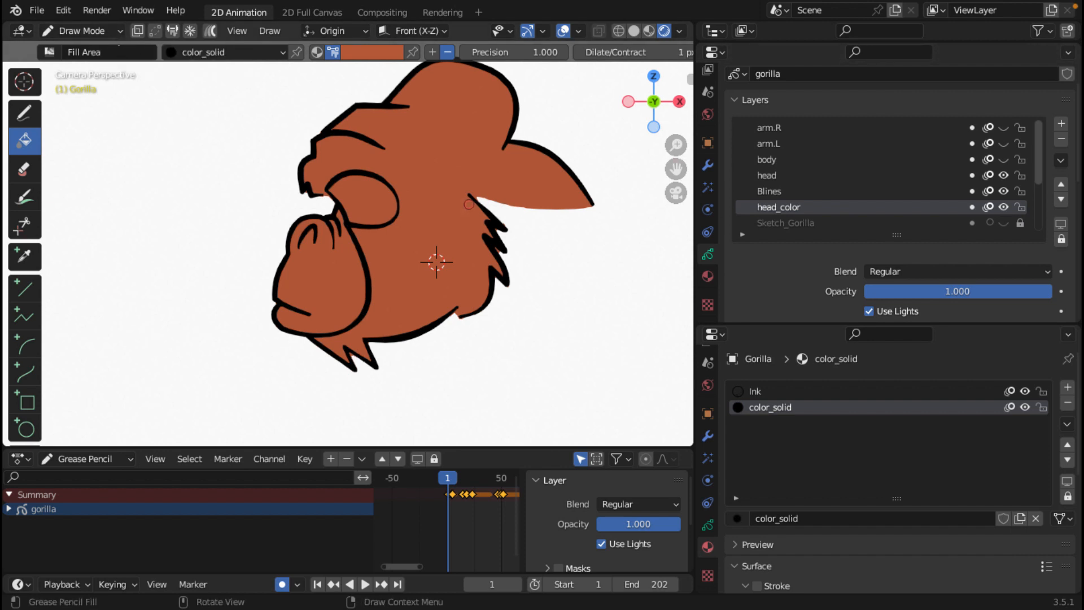
- Switch the gorilla to Edit Mode and hide the head_color and head layers
left_click(110, 34)
left_click(85, 67)
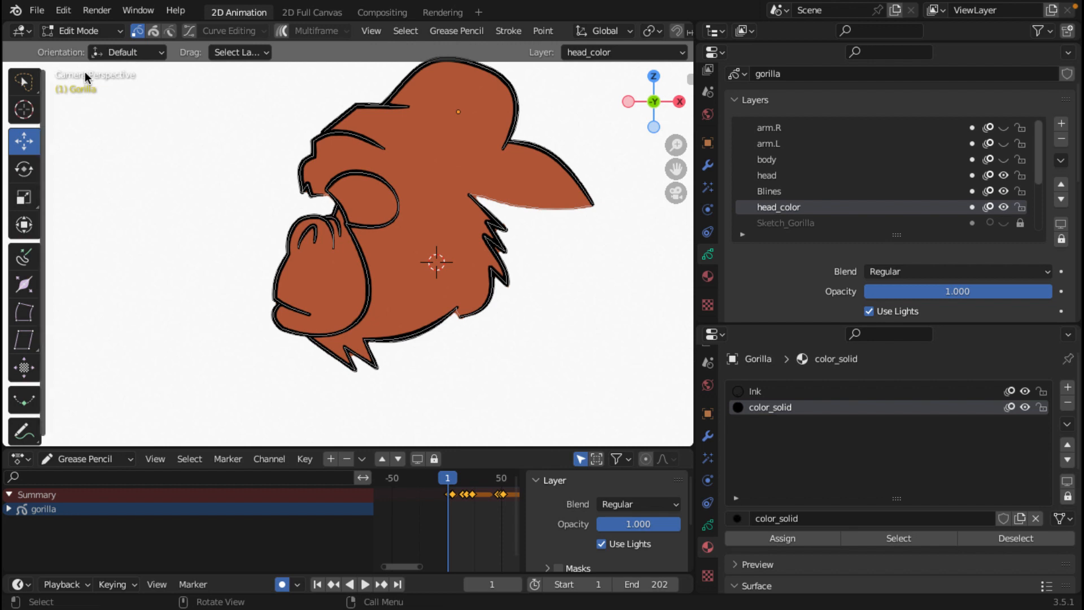
left_click(1003, 207)
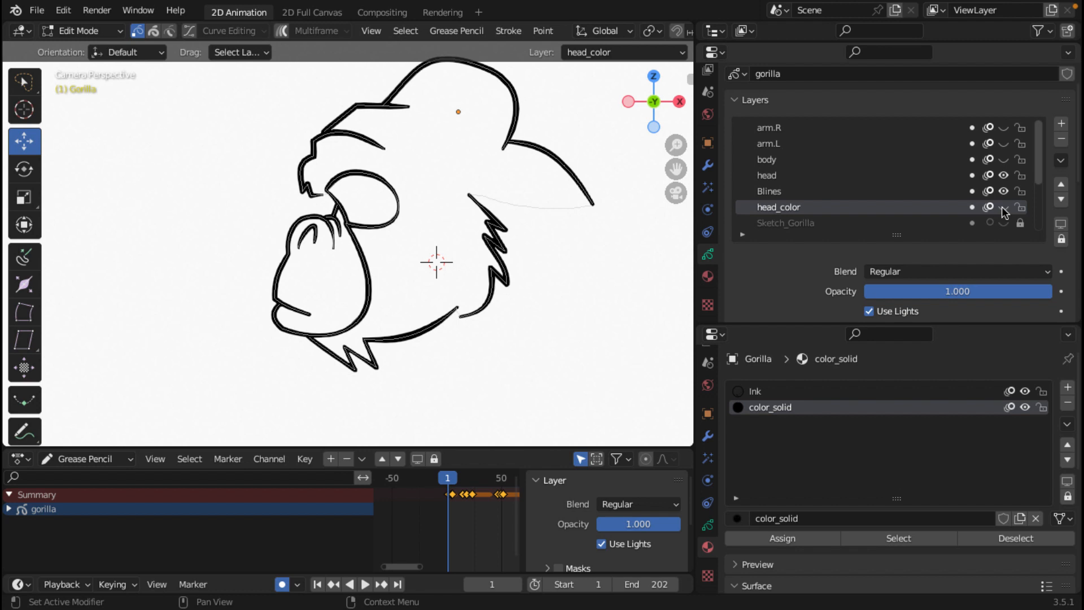
left_click(1004, 176)
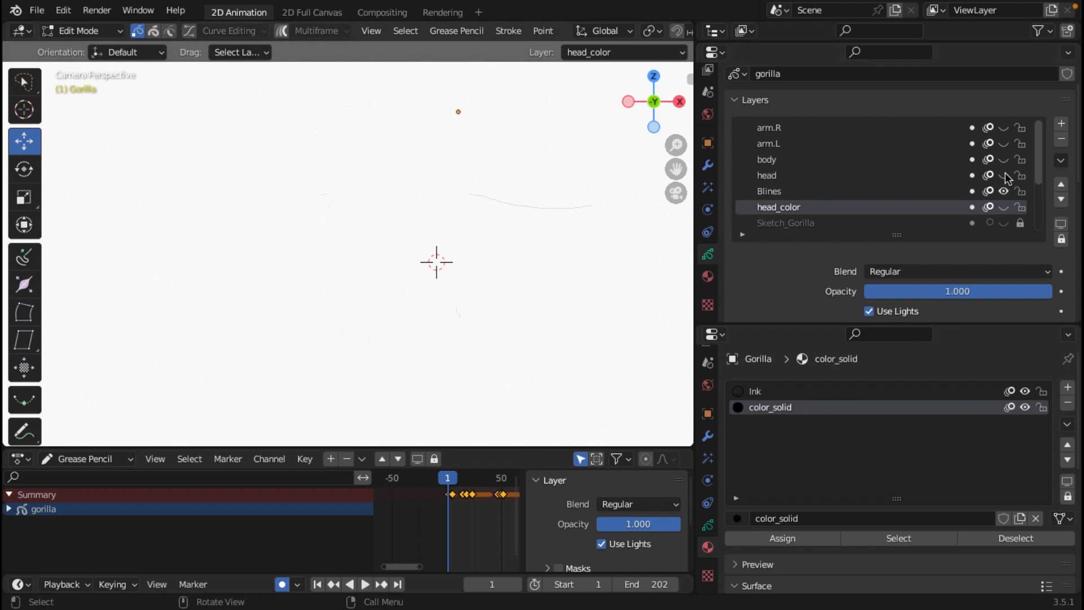
scroll(347, 243, "down", 3)
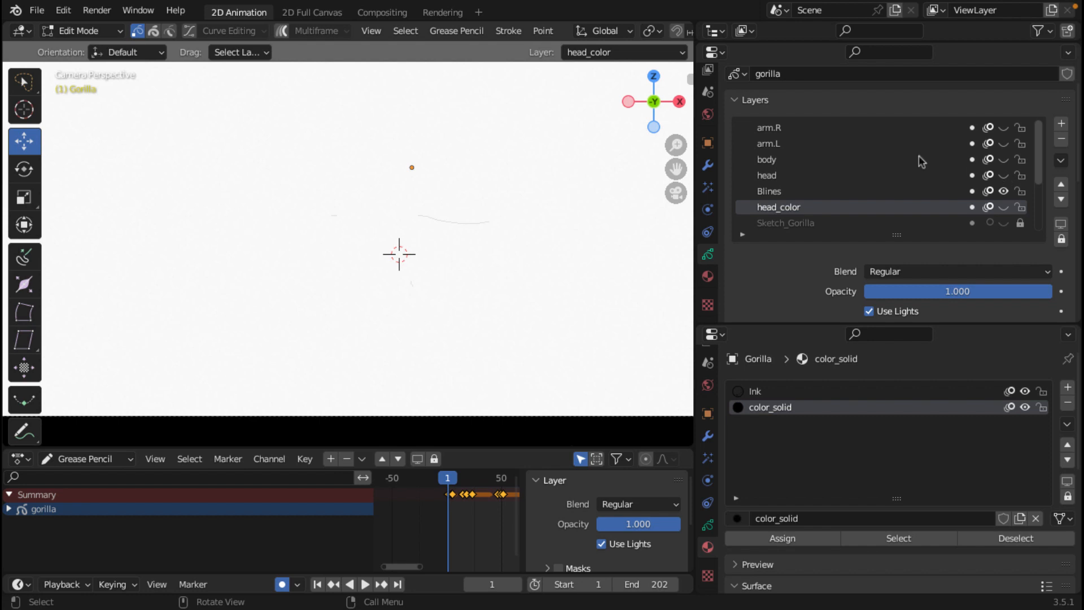
- Enable multiframe editing and delete the points of all Blines boundary strokes across every keyframe
left_click(281, 32)
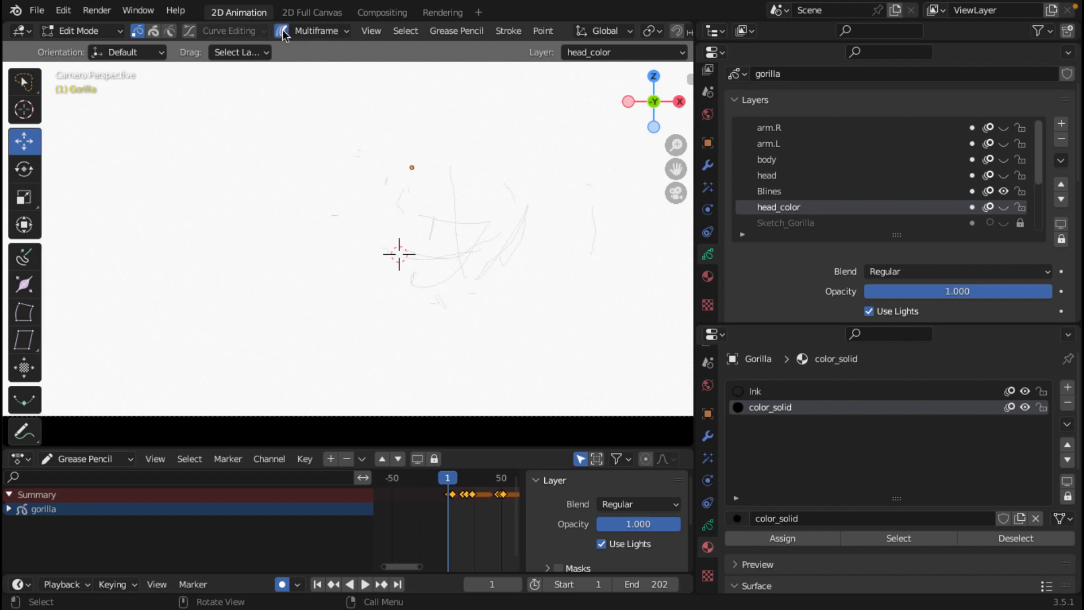
scroll(347, 245, "down", 3)
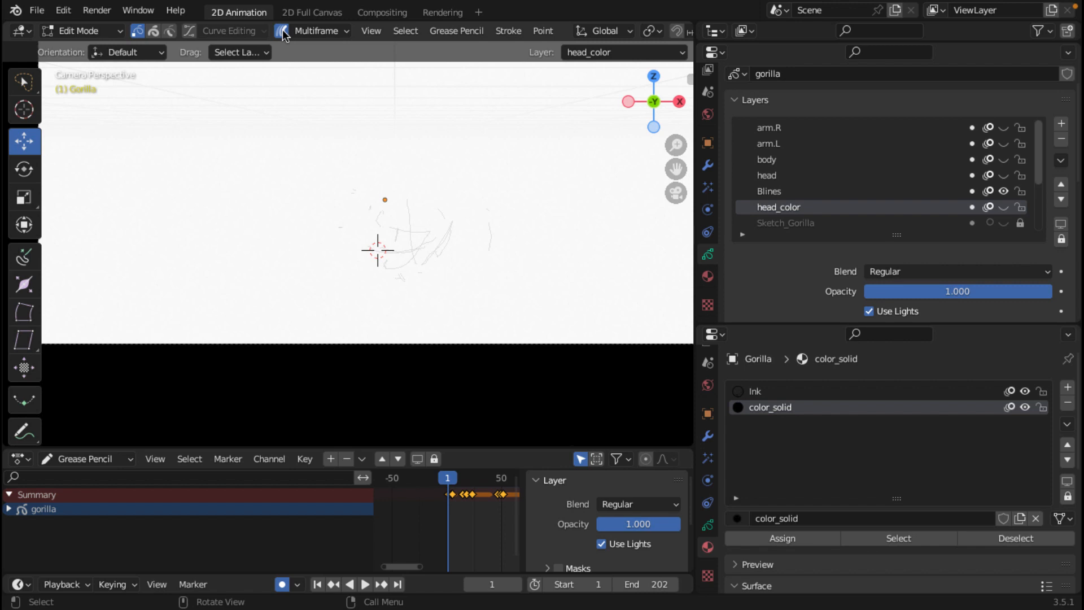
scroll(348, 244, "up", 3)
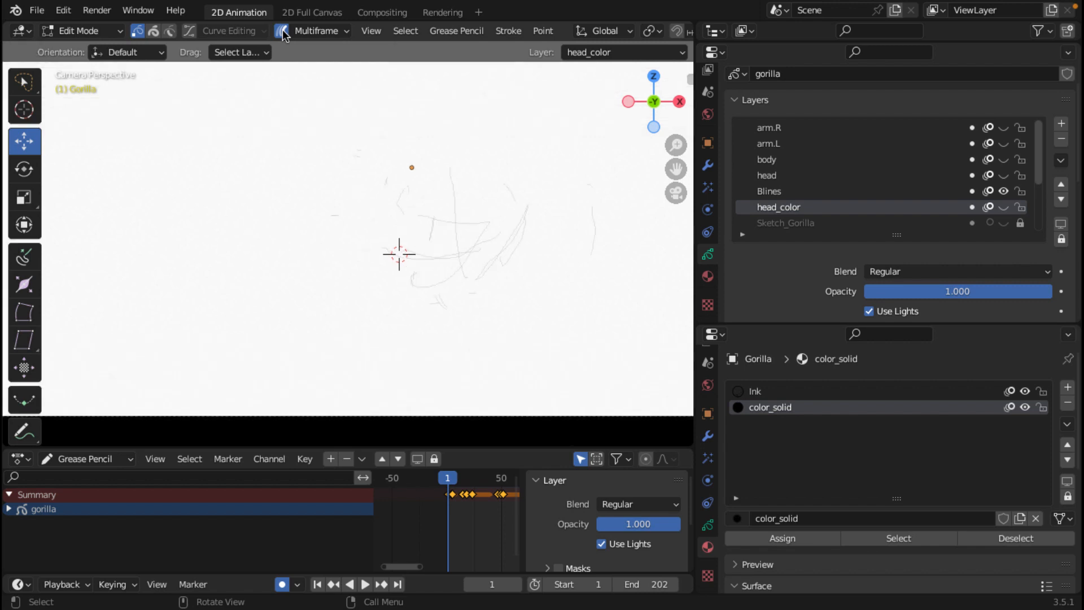
scroll(540, 224, "down", 2)
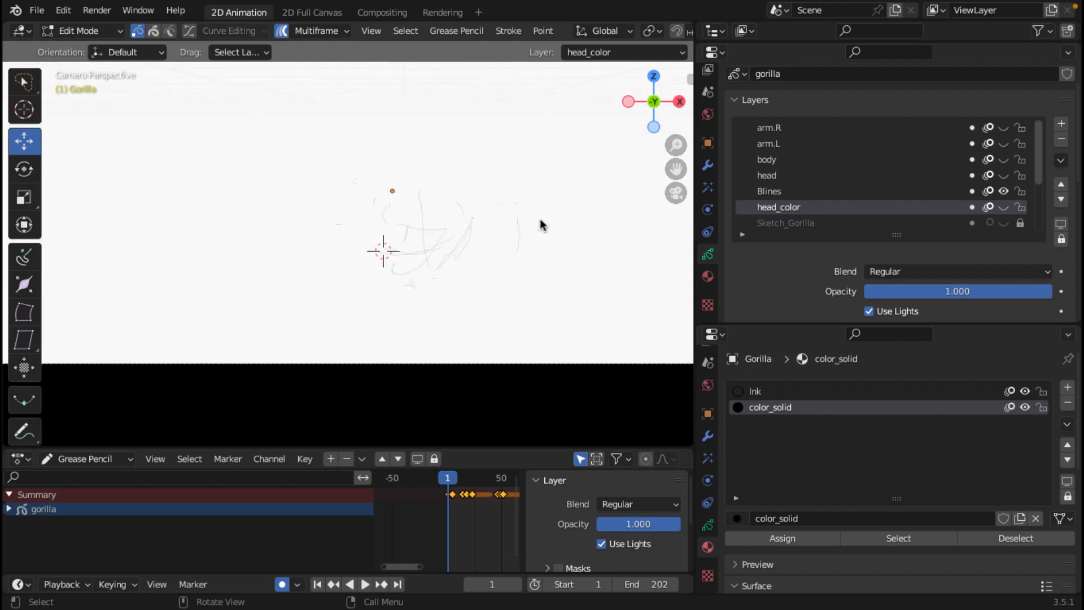
mouse_move(592, 252)
left_mouse_down()
mouse_move(252, 261)
mouse_move(587, 261)
left_mouse_up()
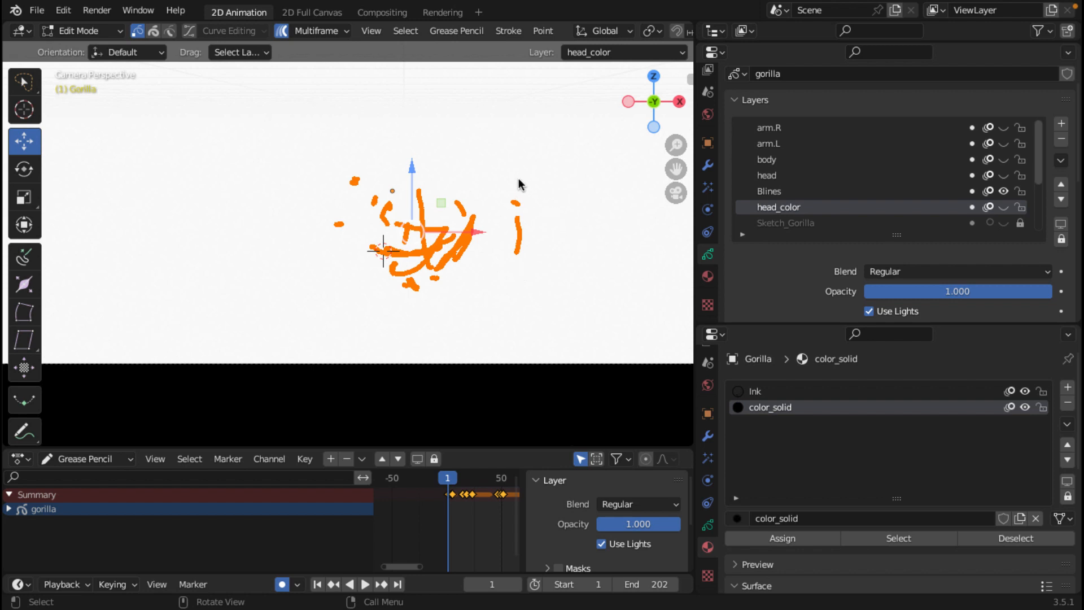
key("x")
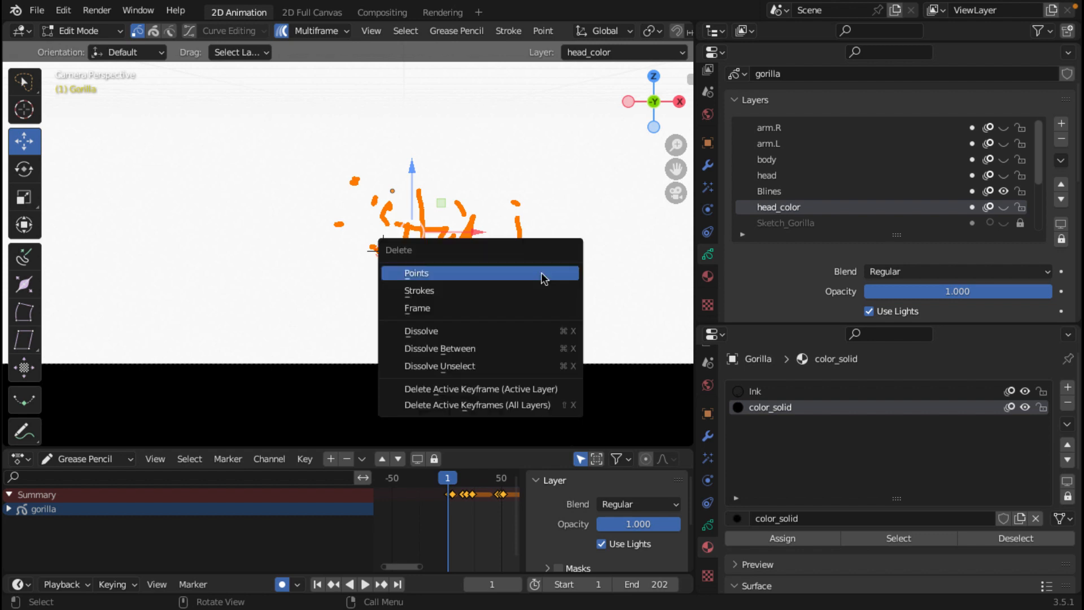
left_click(432, 277)
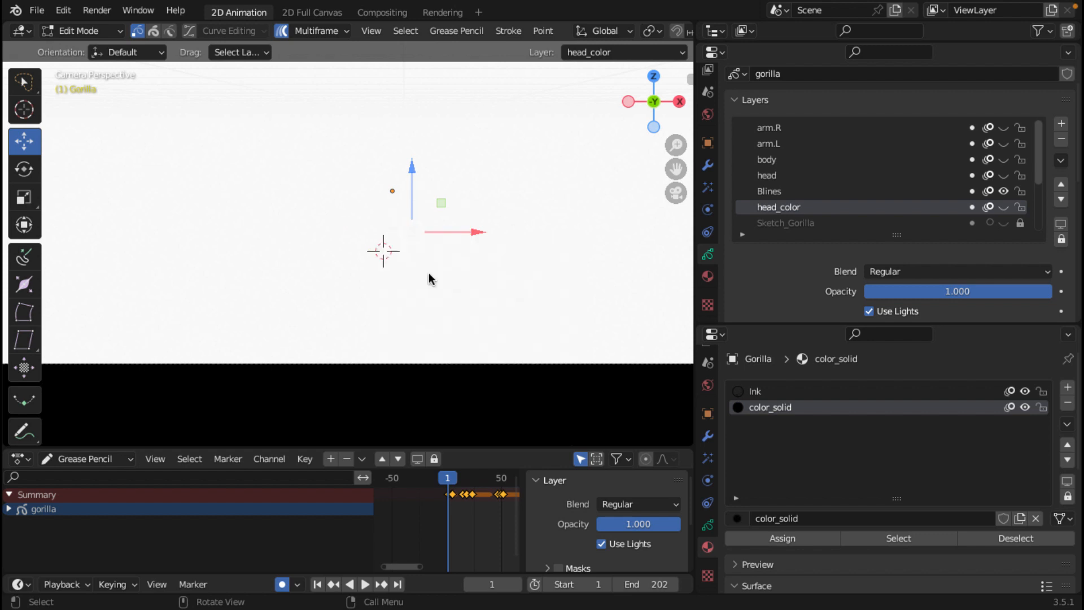
- Move the Blines layer up above the body layer and narrow the properties editors to enlarge the viewport
left_click(776, 196)
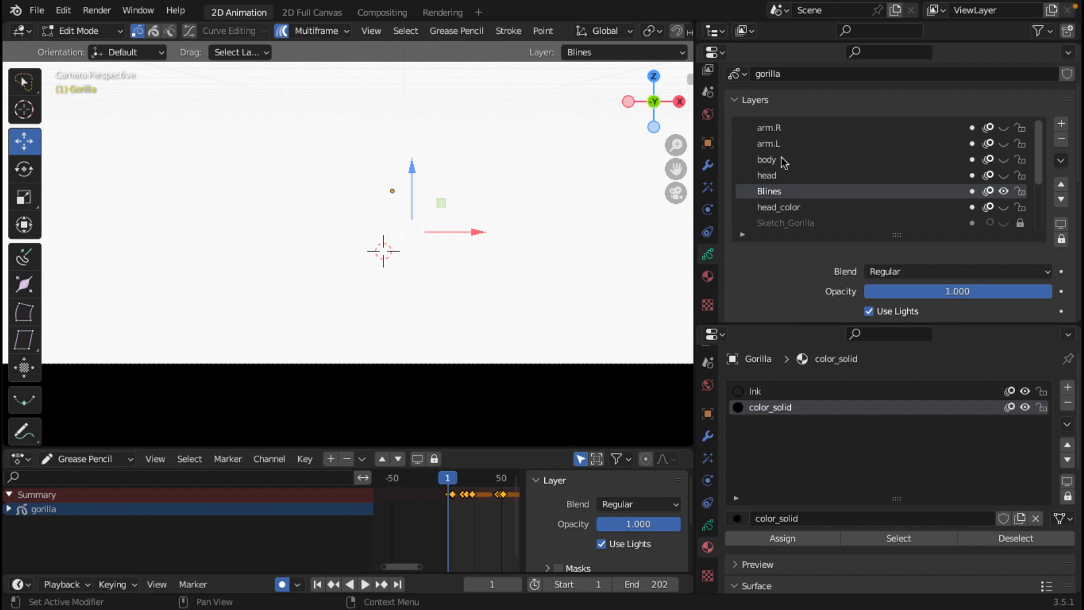
left_click(1061, 185)
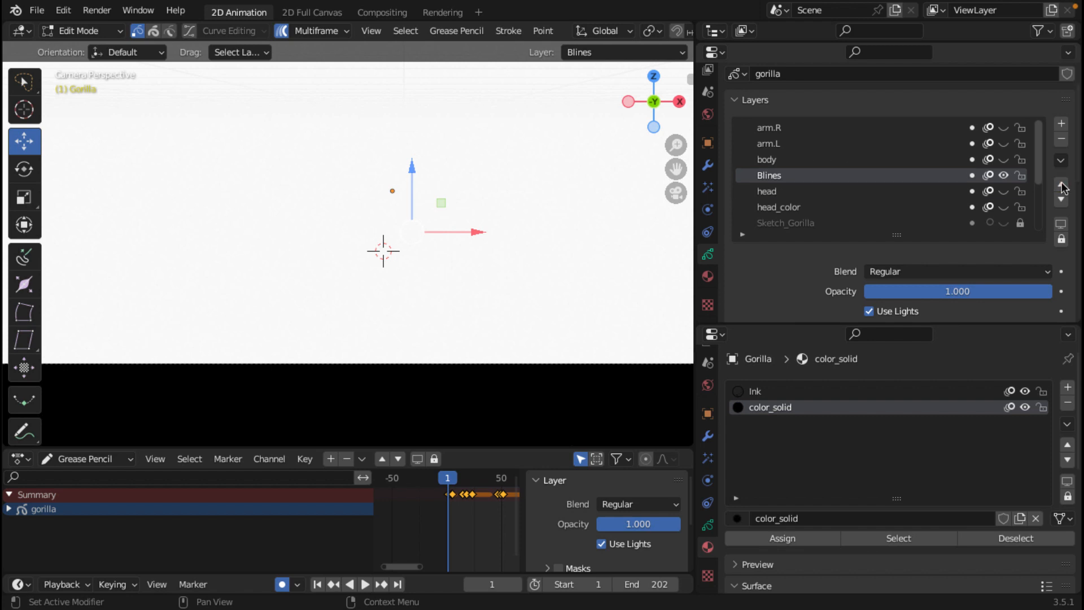
left_click(1061, 185)
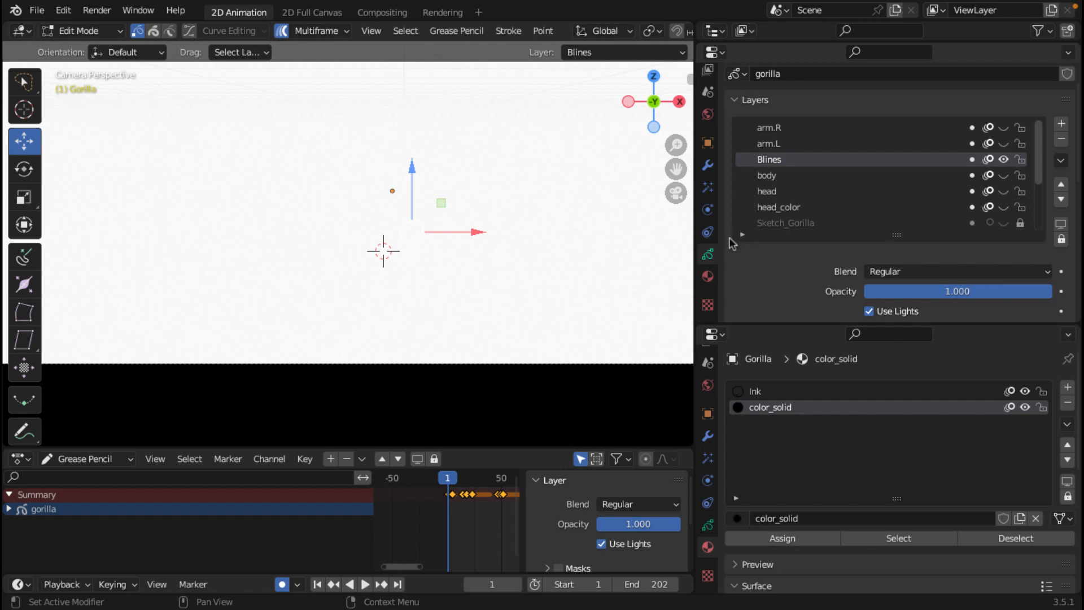
left_click_drag(696, 278, 854, 305)
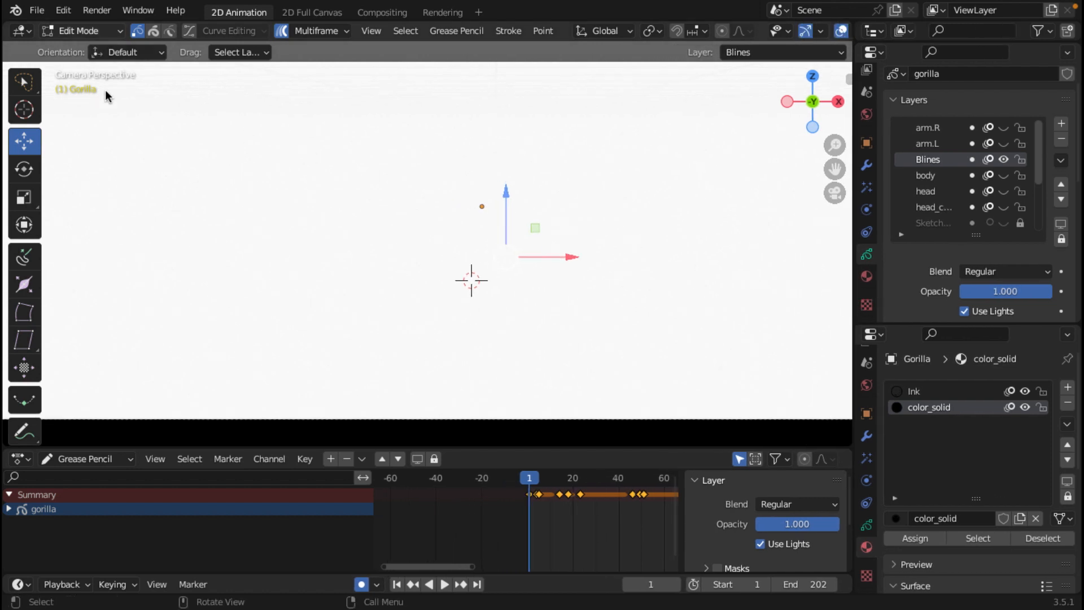
- Show the head and head_color layers again and turn off multiframe editing
left_click(1003, 191)
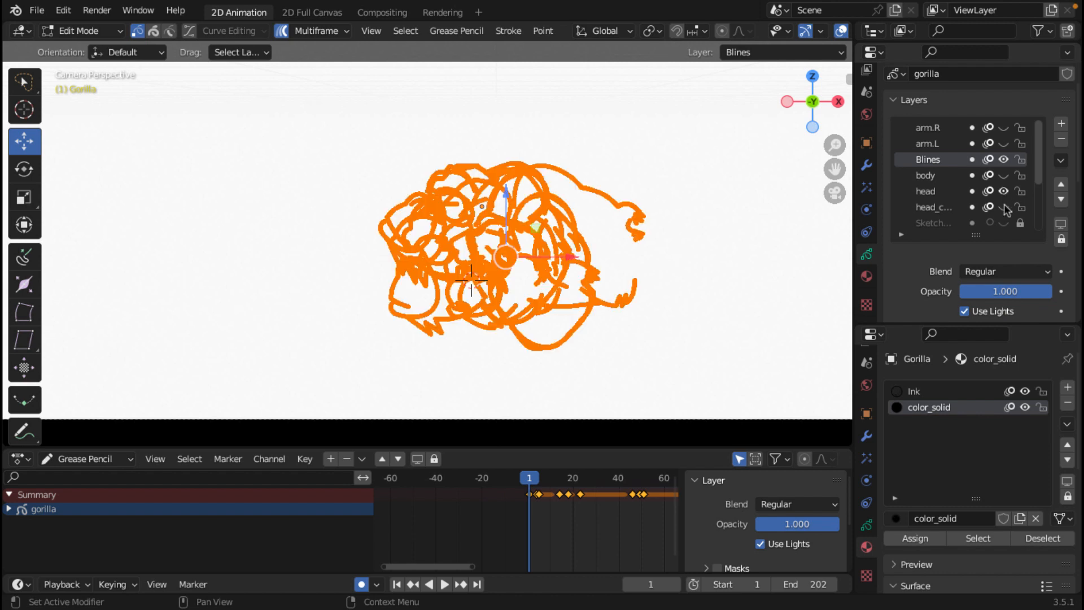
left_click(1004, 207)
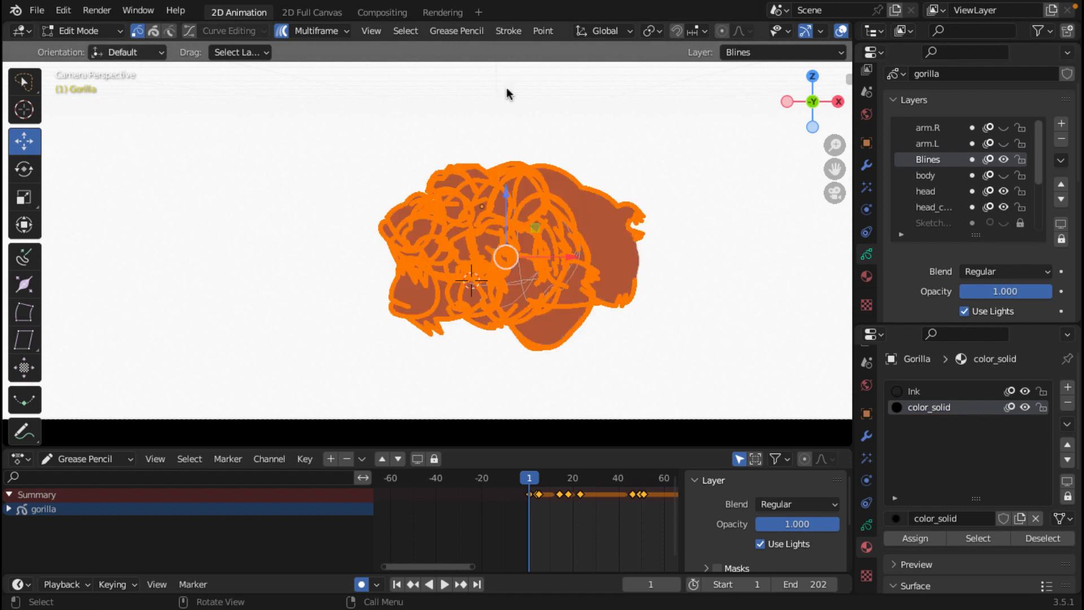
left_click(281, 32)
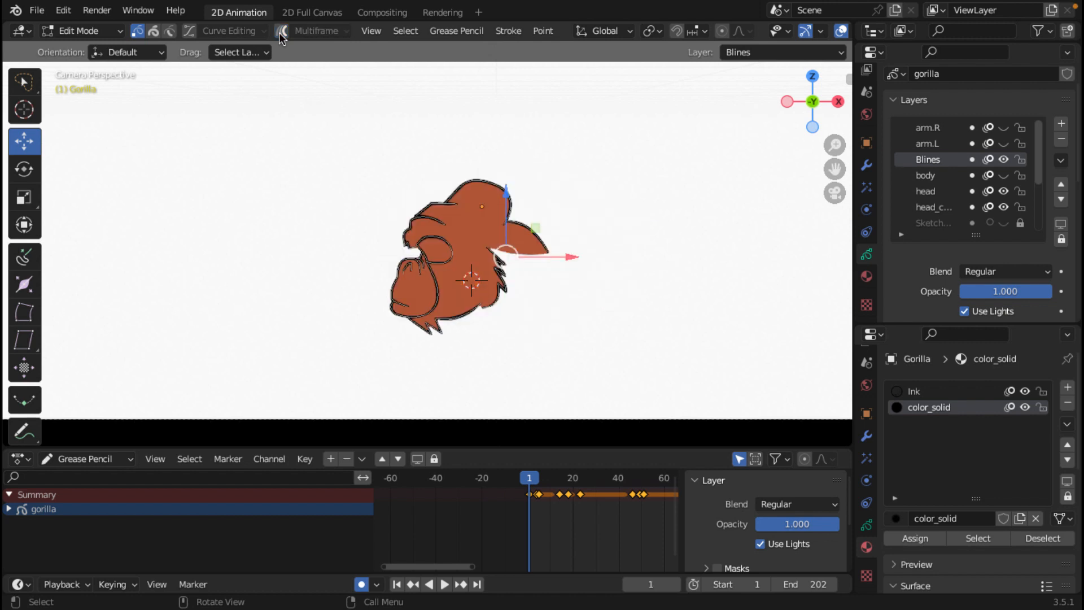
- Switch to Object Mode and turn off the viewport overlays, keeping the gorilla object selected
left_click(85, 31)
left_click(89, 46)
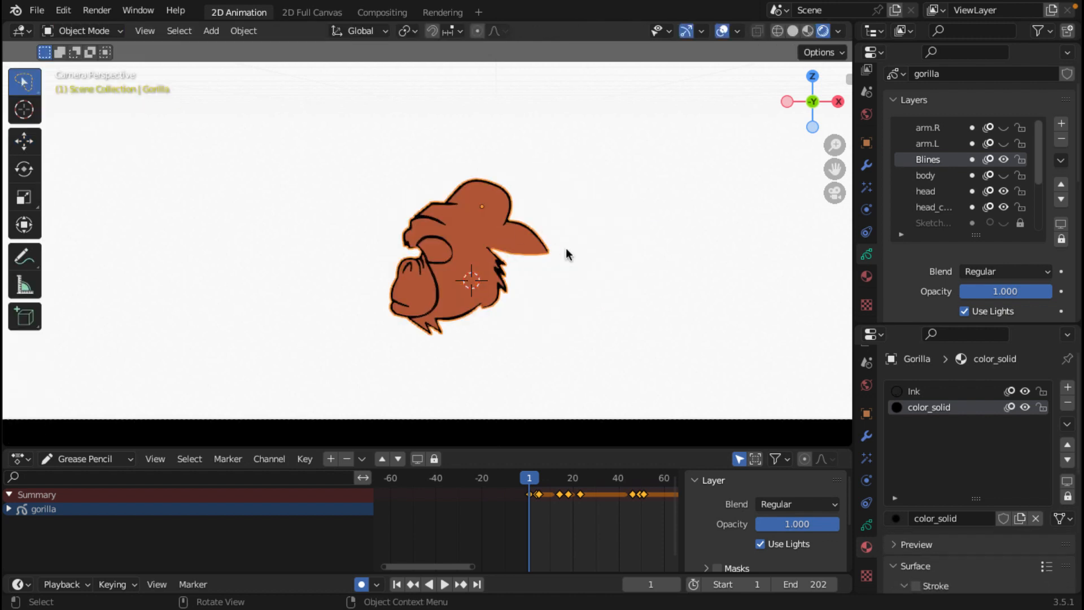
scroll(568, 254, "up", 3)
left_click(567, 254)
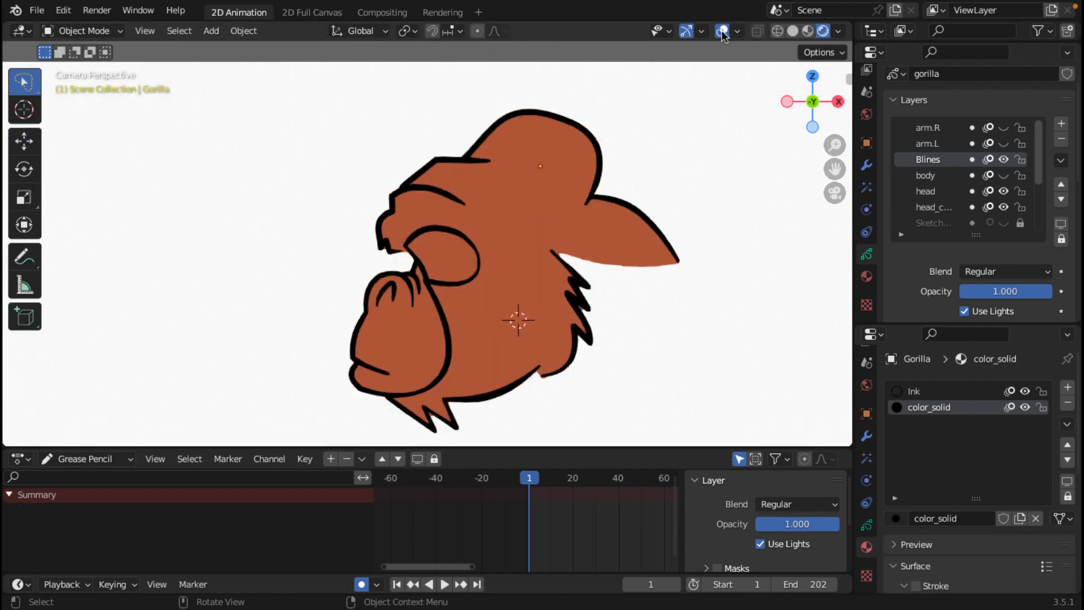
left_click(723, 32)
scroll(541, 233, "down", 2)
scroll(541, 232, "up", 1)
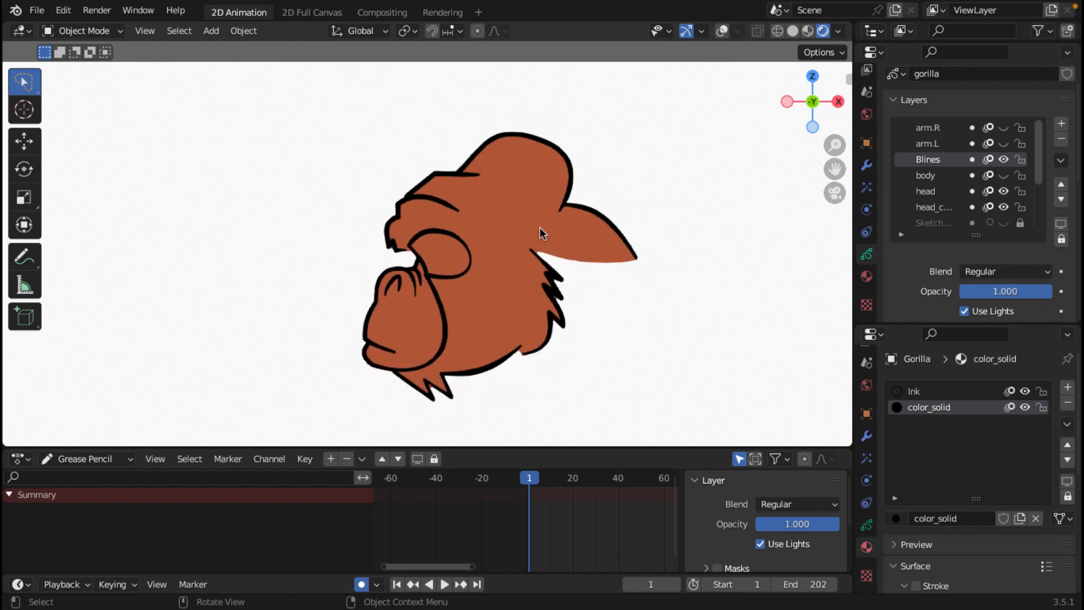
left_click(505, 272)
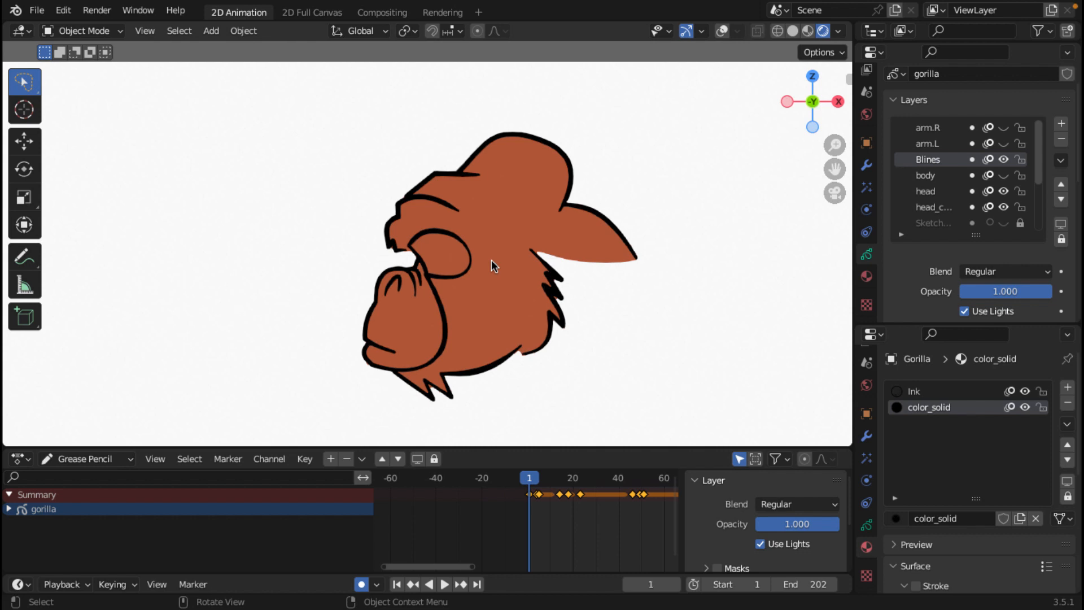
- Go to frame 14 and examine the colored head from different angles around the drawing
middle_click_drag(496, 230, 400, 265)
mouse_move(543, 478)
left_mouse_down()
mouse_move(593, 490)
mouse_move(560, 489)
left_mouse_up()
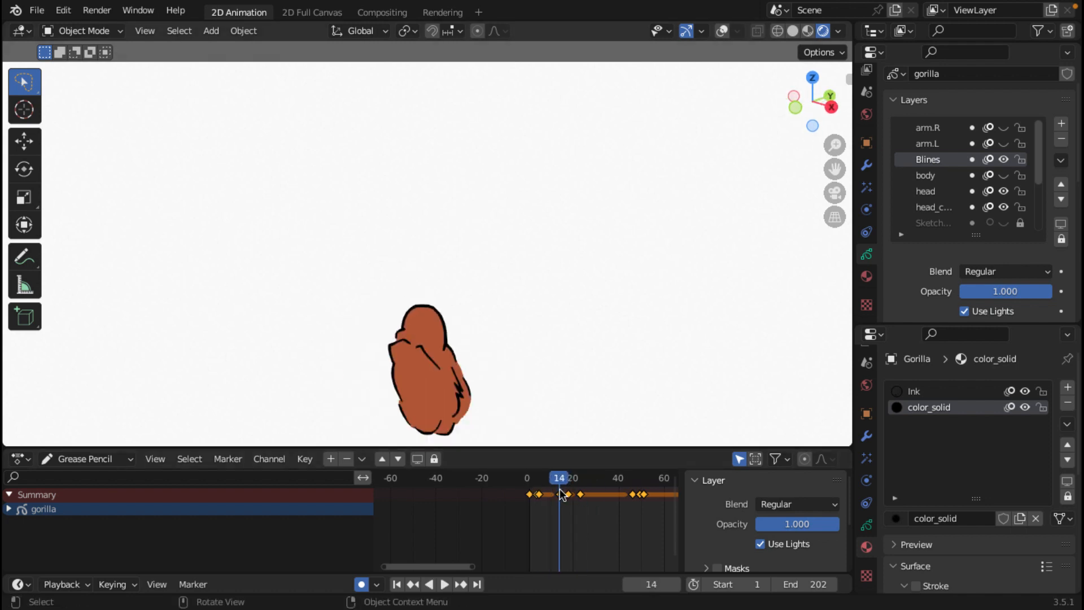
mouse_move(451, 254)
middle_mouse_down()
mouse_move(249, 254)
mouse_move(497, 257)
middle_mouse_up()
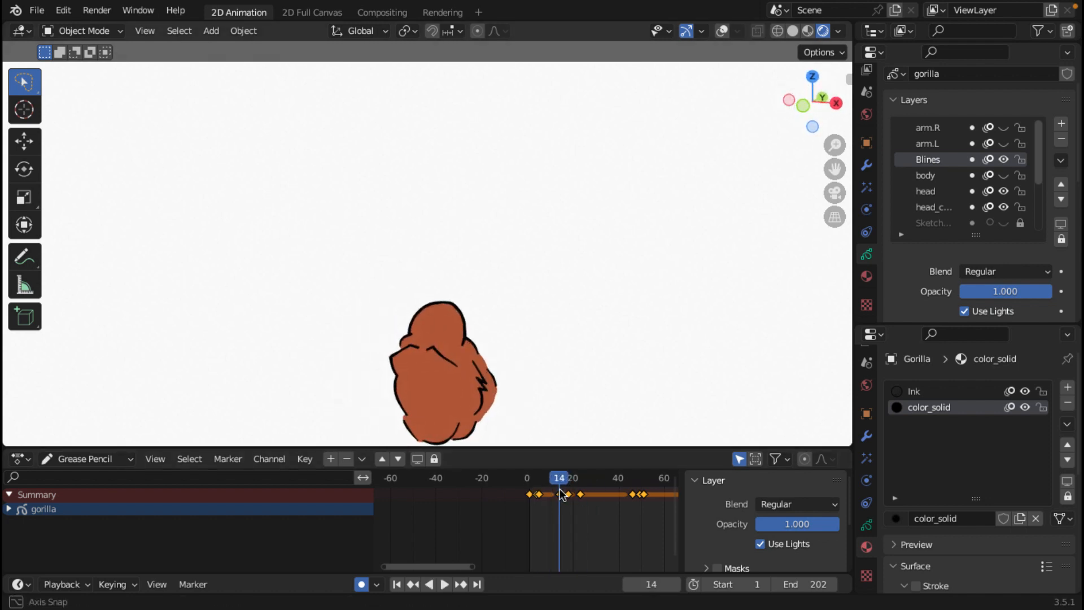
middle_click_drag(560, 489, 429, 267)
scroll(507, 341, "down", 2)
scroll(510, 266, "up", 3)
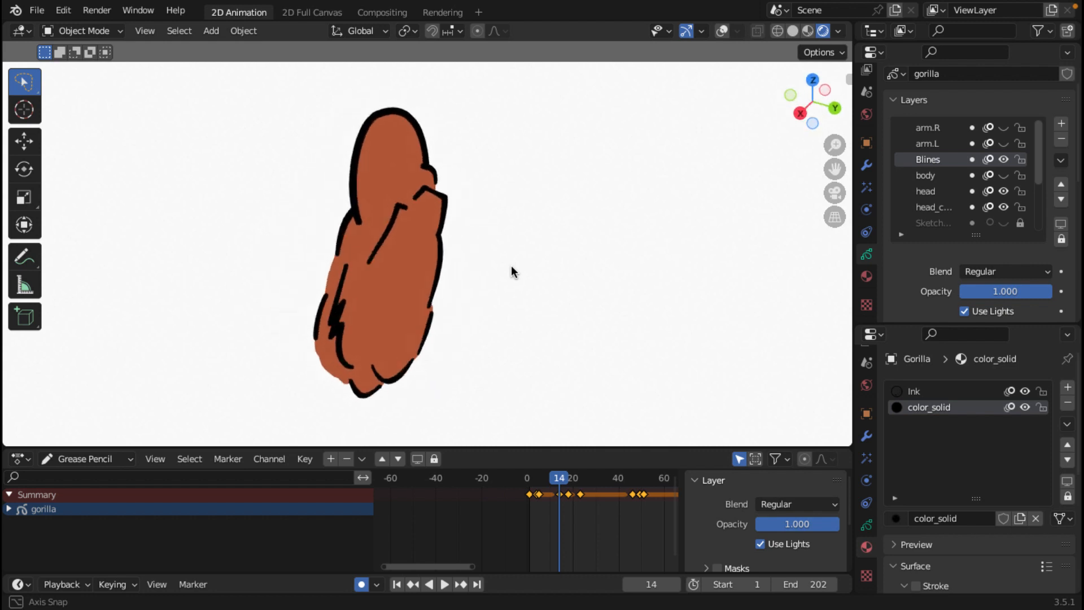
middle_click_drag(513, 272, 531, 313)
- Make the dope sheet taller and compare the head fills on frames 4 and 5
scroll(610, 483, "down", 3)
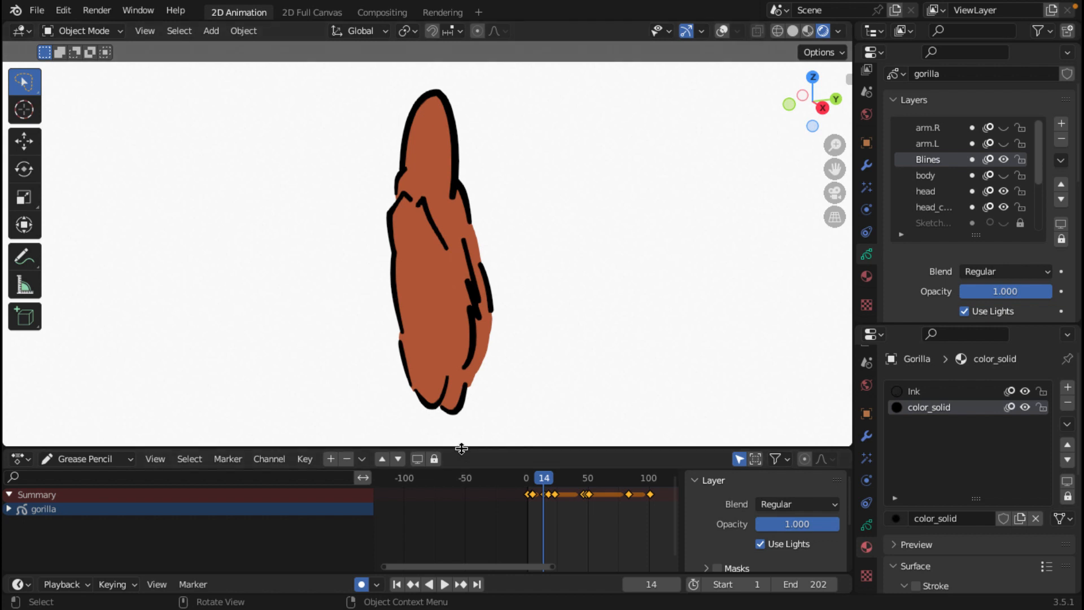
left_click_drag(462, 448, 473, 403)
scroll(537, 502, "up", 5)
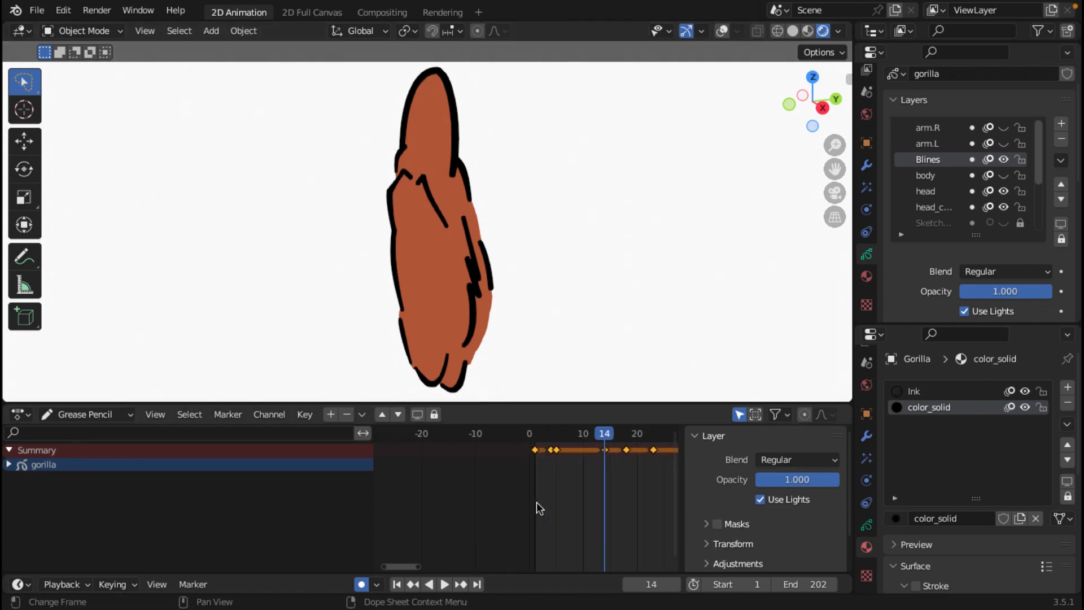
scroll(536, 502, "up", 5)
left_click(603, 438)
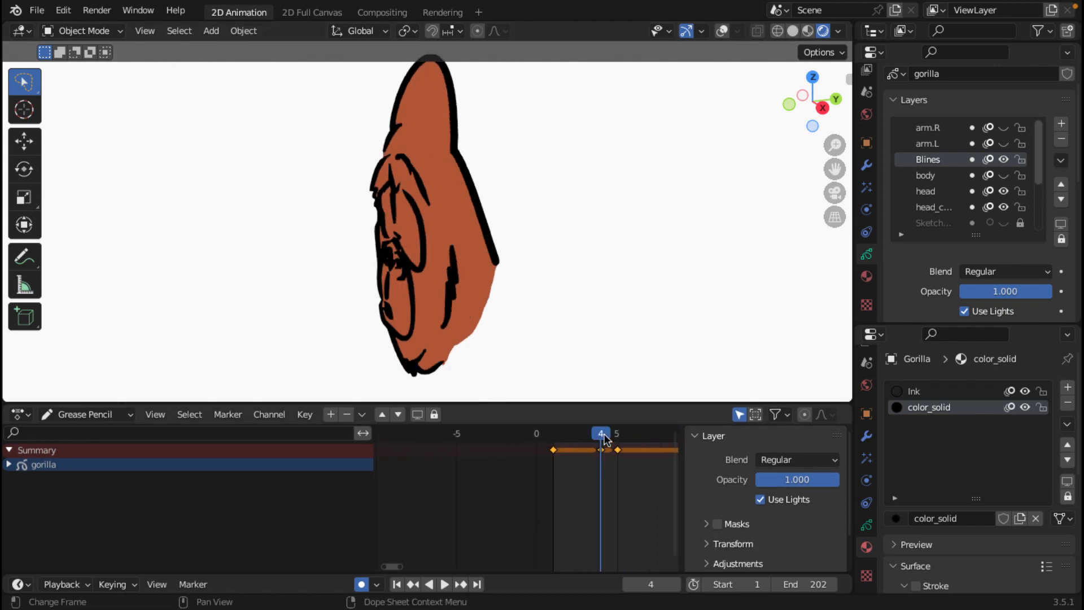
left_click(618, 437)
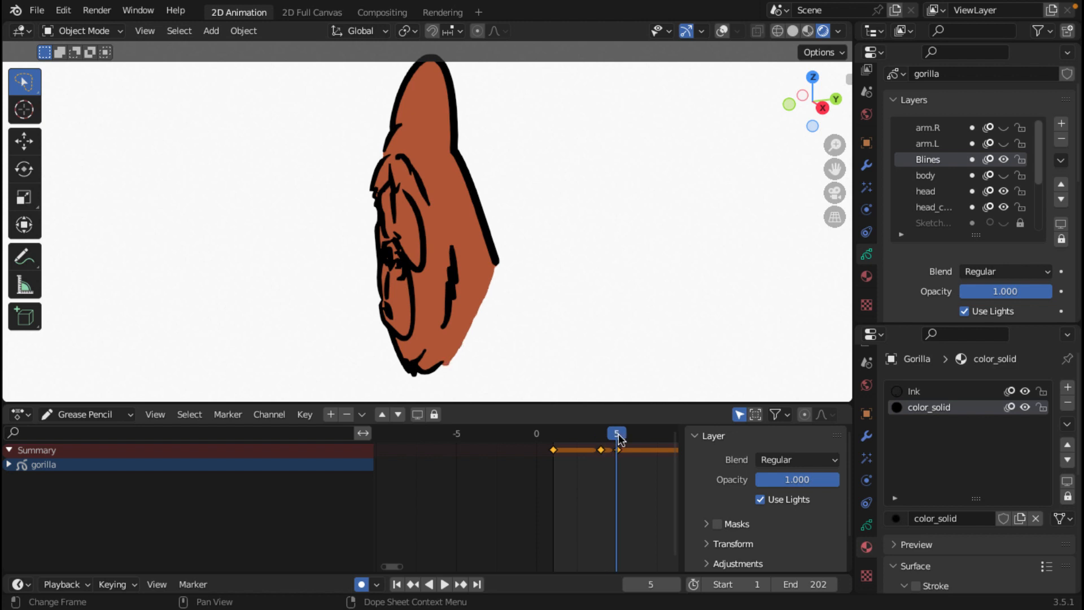
left_click(600, 440)
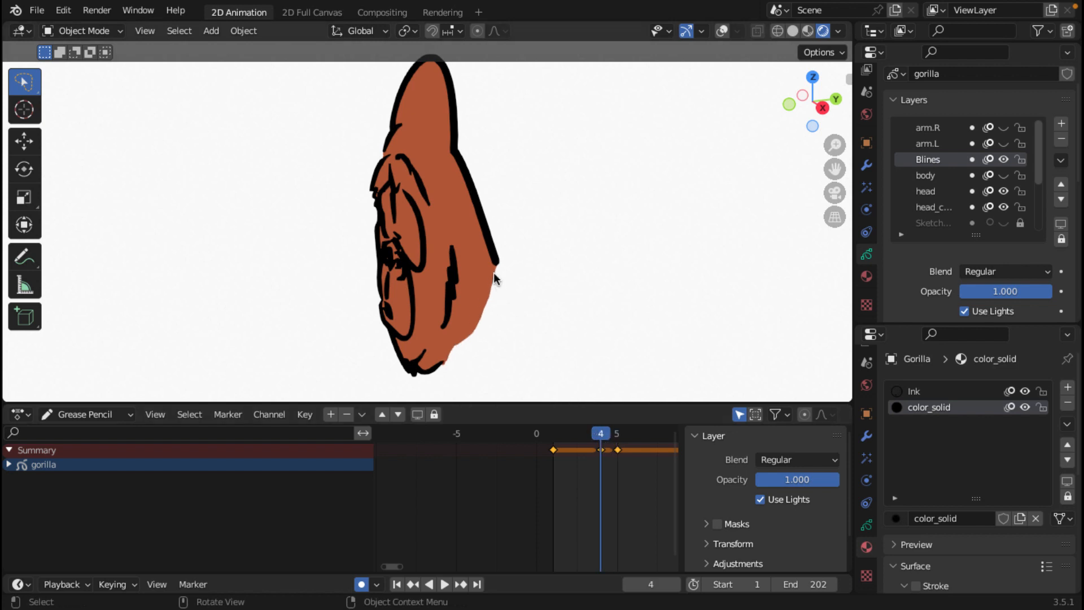
- Return to the camera view and select the summary keyframe at frame 4
key("KP_3")
key("KP_1")
key("KP_0")
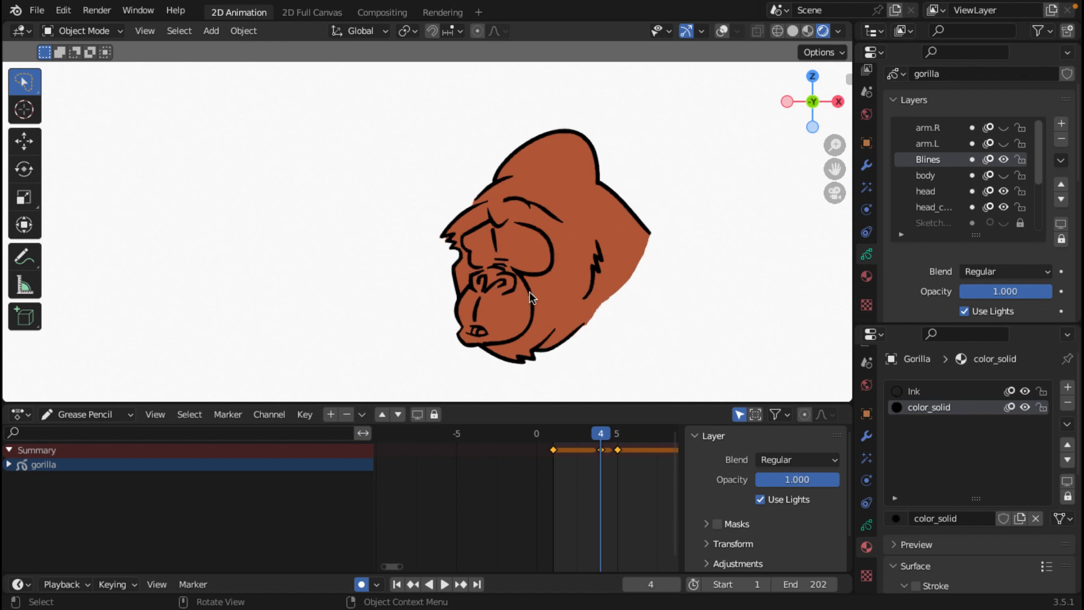
mouse_move(602, 440)
left_mouse_down()
mouse_move(619, 439)
mouse_move(601, 438)
left_mouse_up()
left_click(601, 450)
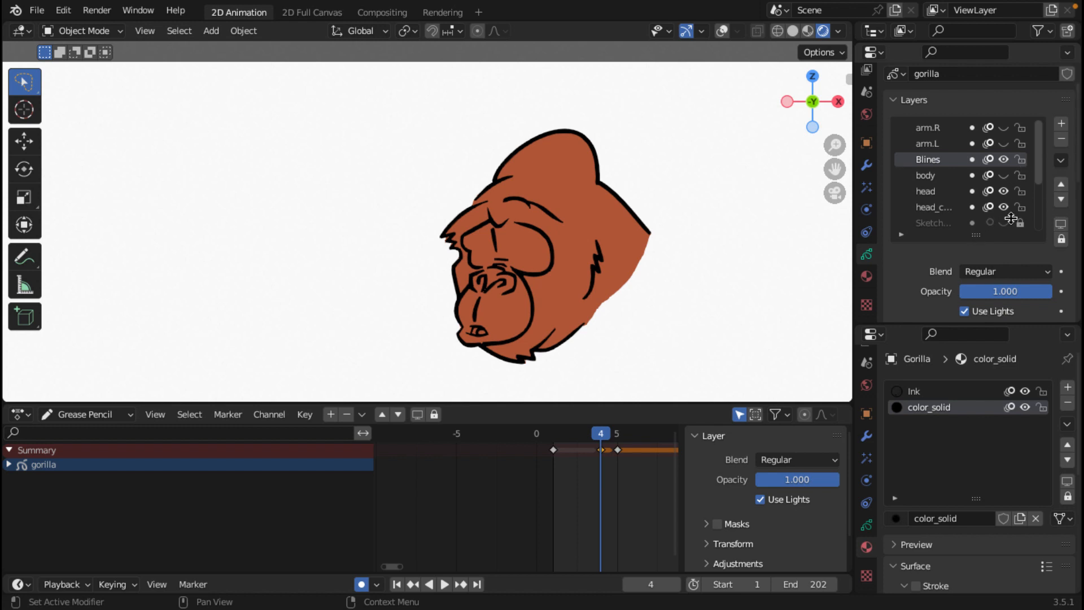
- Expand the gorilla's layer channels and enlarge the dope sheet enough to show the keyframes of every layer
scroll(1013, 220, "down", 5)
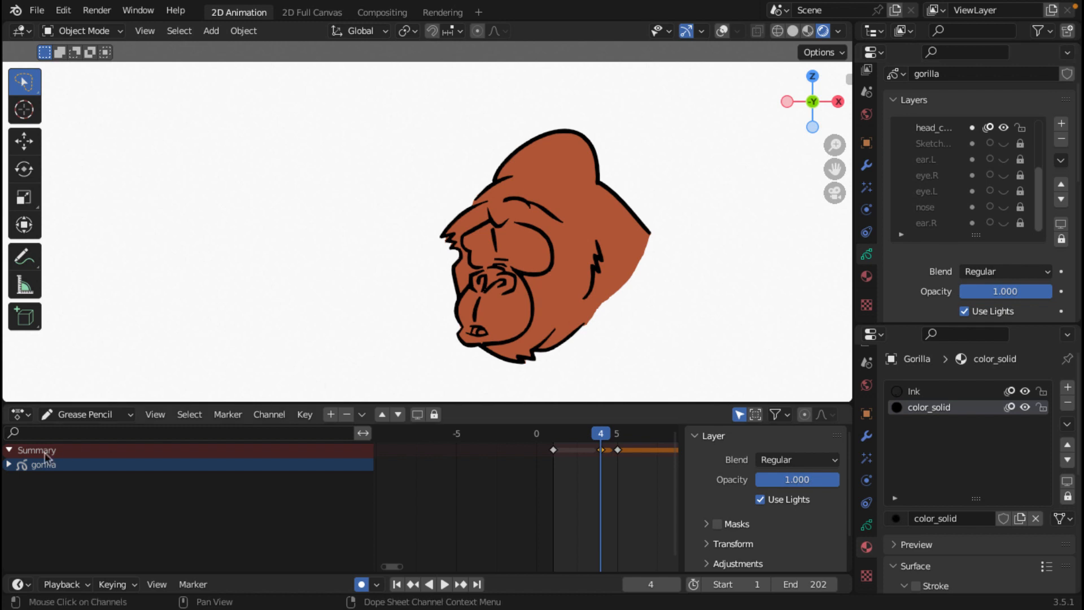
left_click(8, 464)
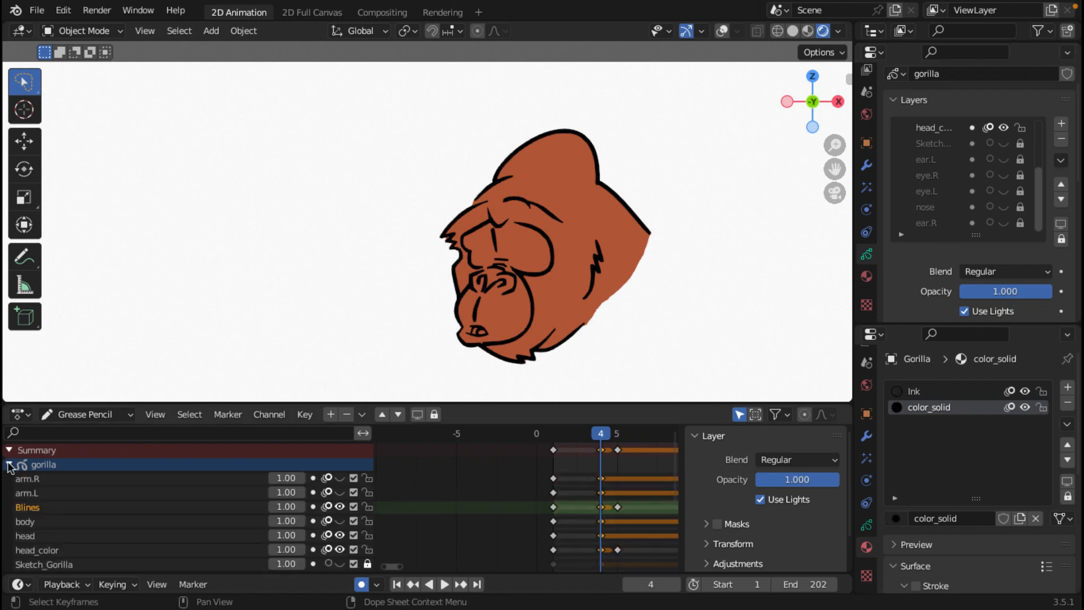
scroll(526, 499, "down", 8)
left_click_drag(617, 404, 633, 185)
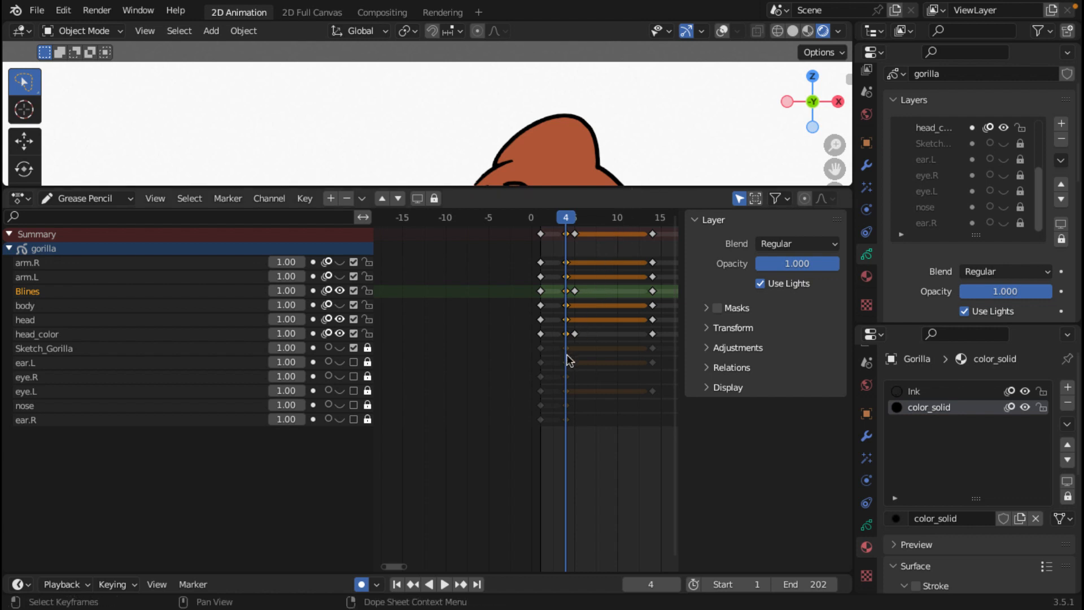
- Delete the extra keyframes at frame 5 on the Blines and head_color layers
key("space")
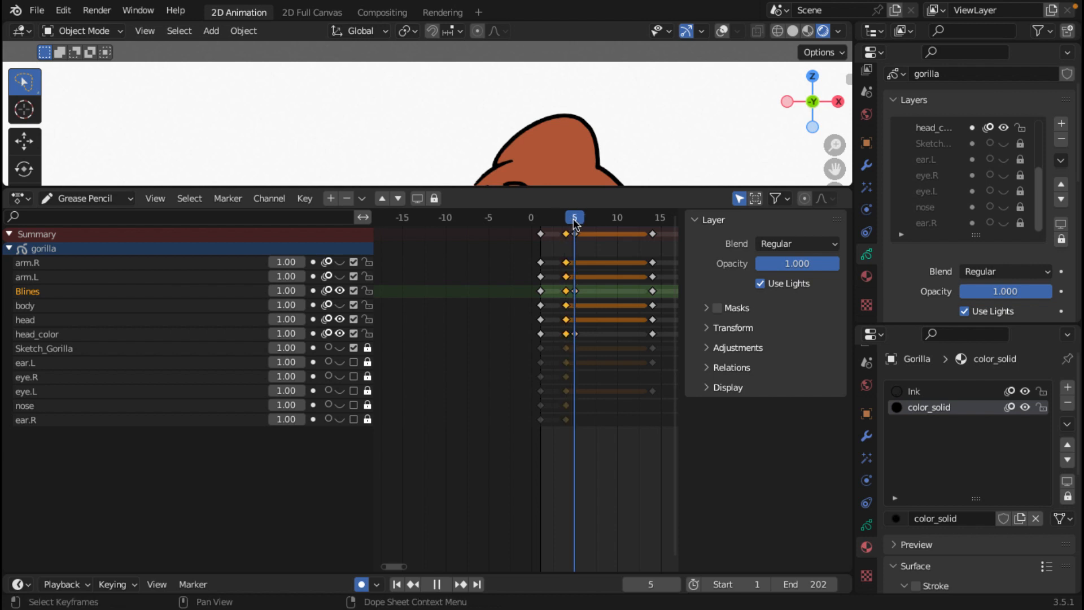
key("space")
left_click(576, 233)
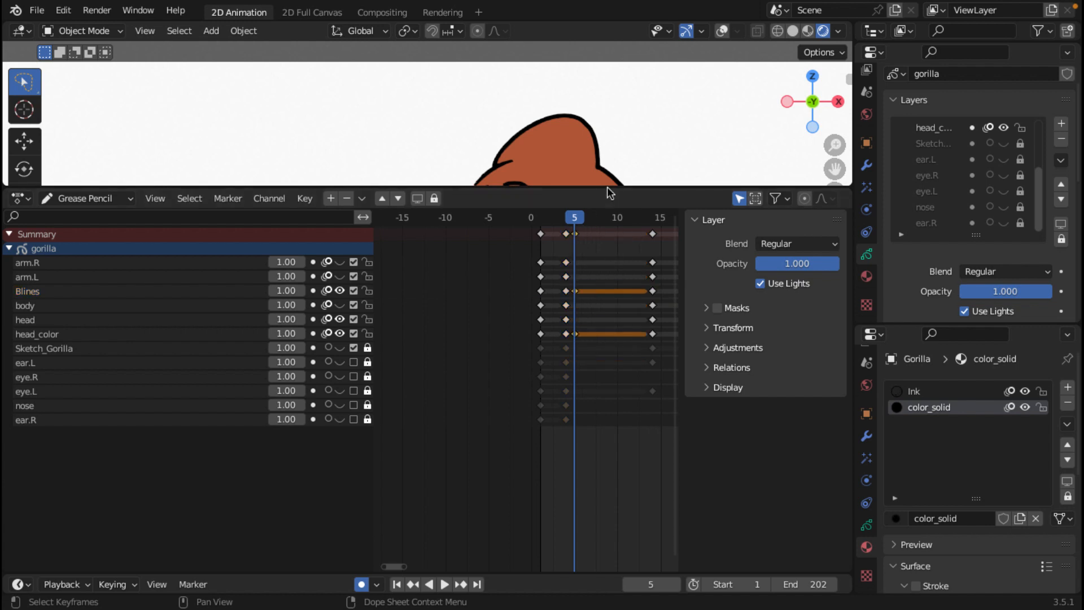
left_click_drag(608, 186, 598, 361)
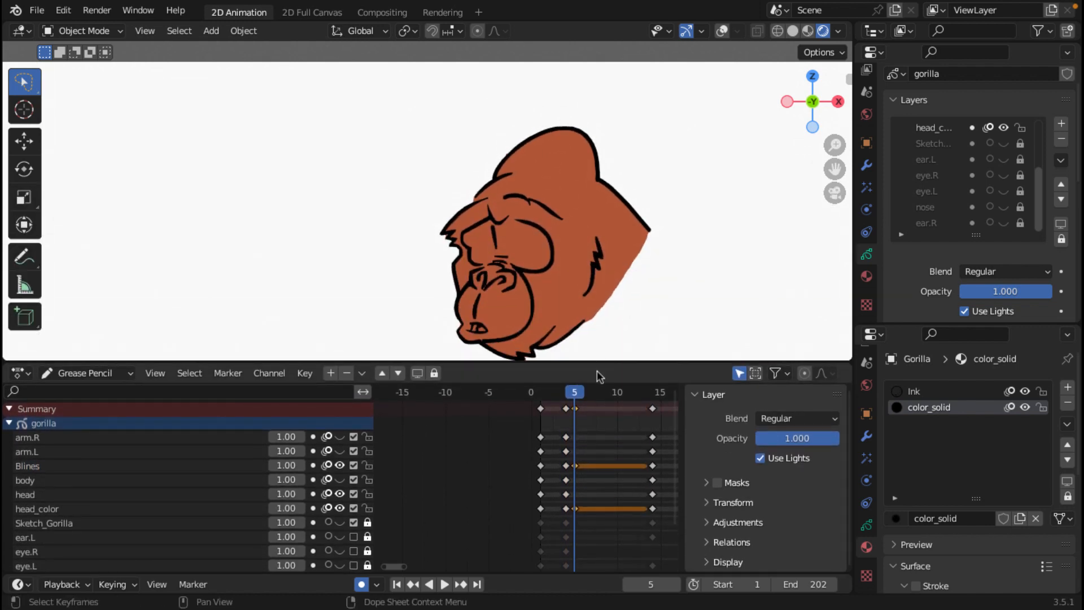
key("x")
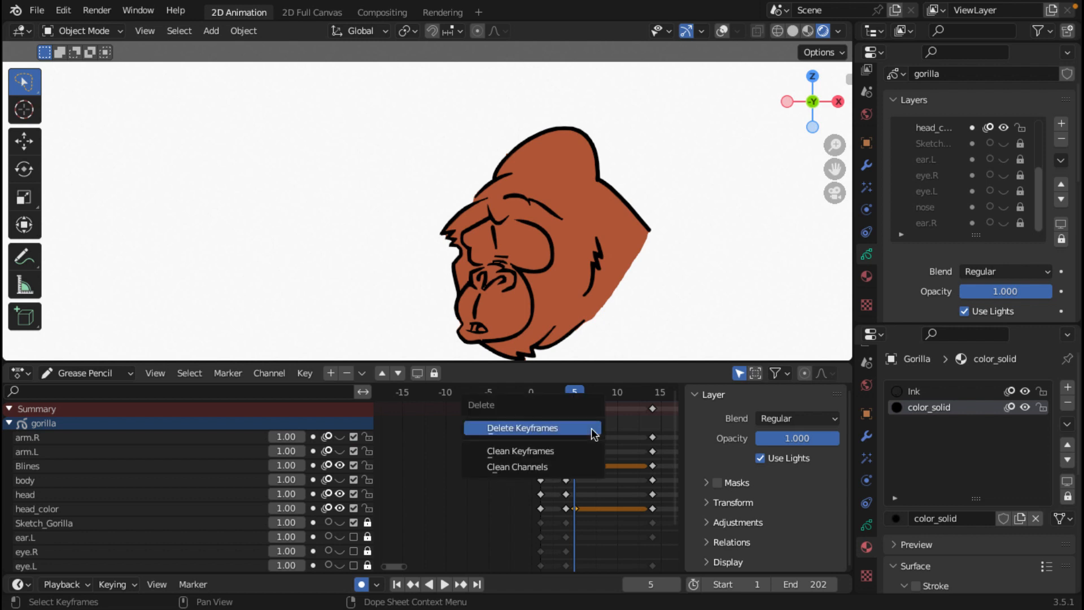
left_click(555, 427)
- Turn off auto keying and play the animation from frame 1 in a taller viewport, returning to the first frame
mouse_move(572, 393)
left_mouse_down()
mouse_move(531, 394)
mouse_move(563, 394)
mouse_move(543, 394)
left_mouse_up()
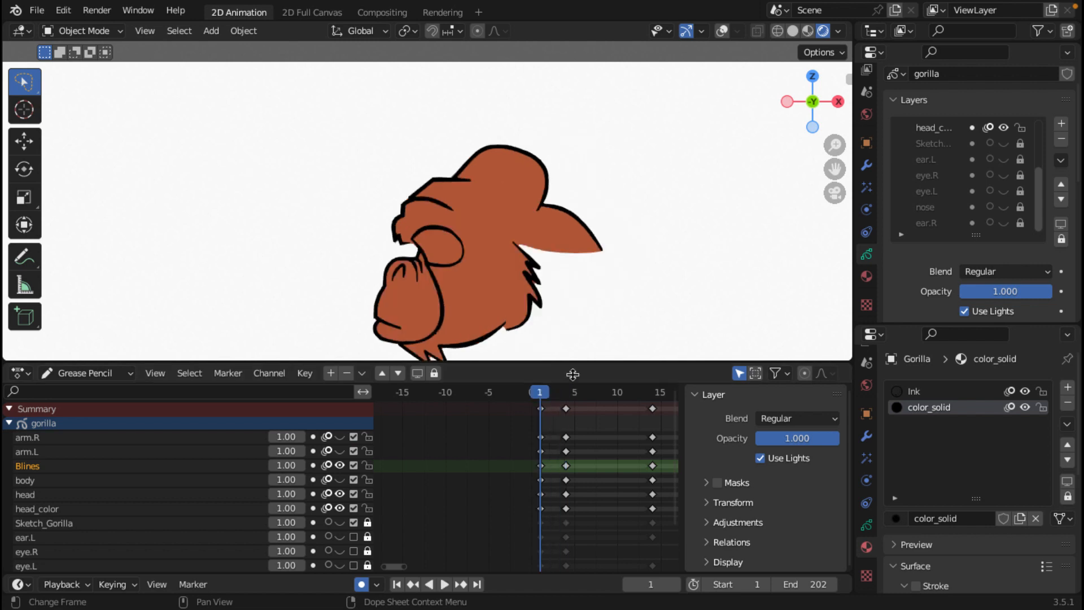
left_click_drag(597, 363, 581, 487)
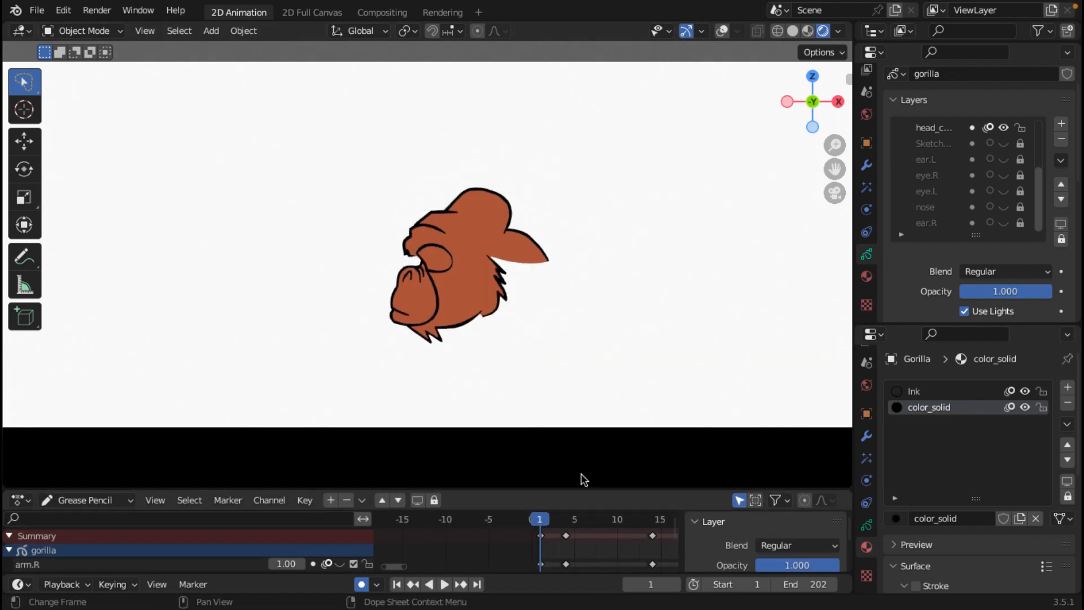
left_click(361, 584)
left_click(445, 584)
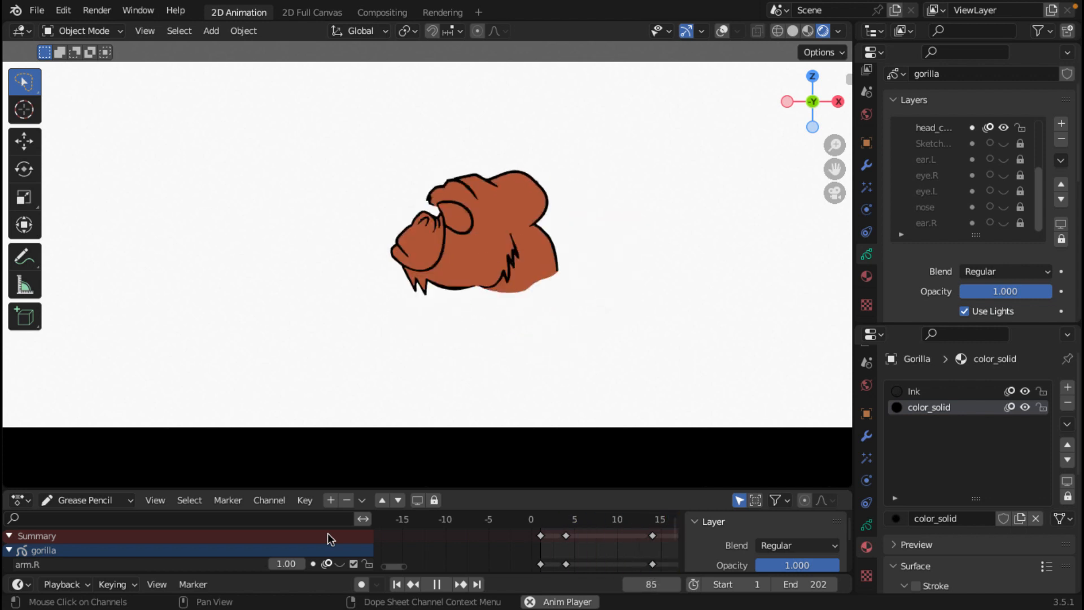
left_click(436, 584)
left_click(395, 584)
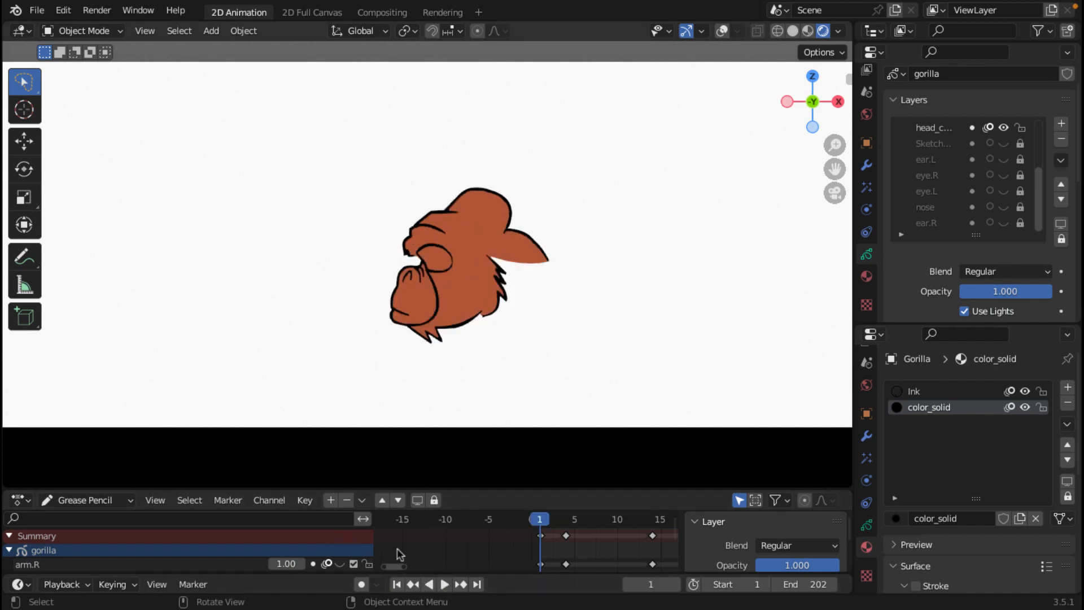
- Enlarge the view of the colored gorilla head and save the file
scroll(455, 265, "up", 5)
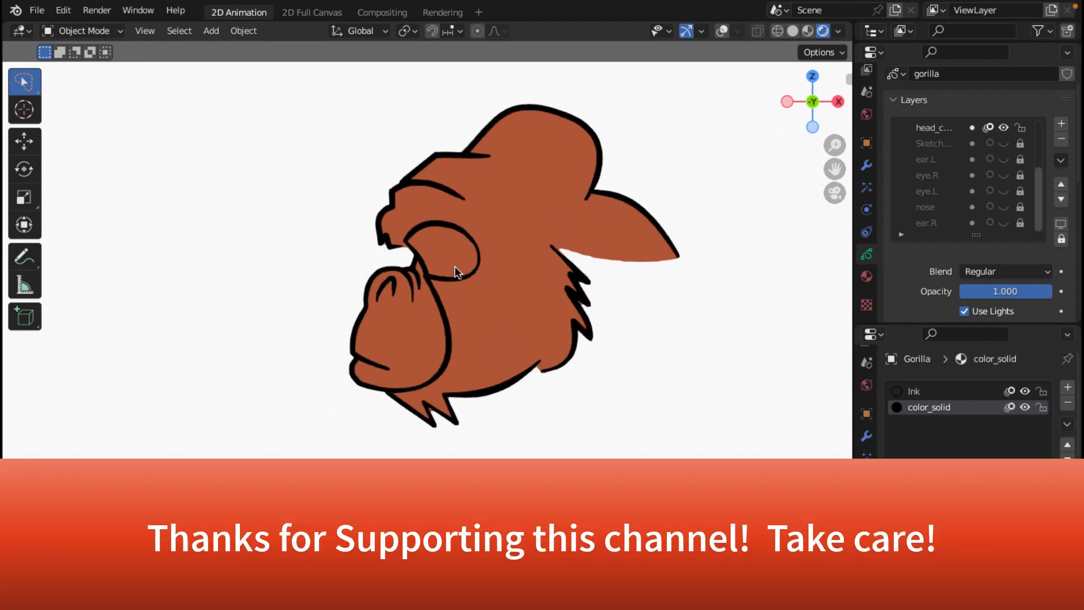
left_click(37, 10)
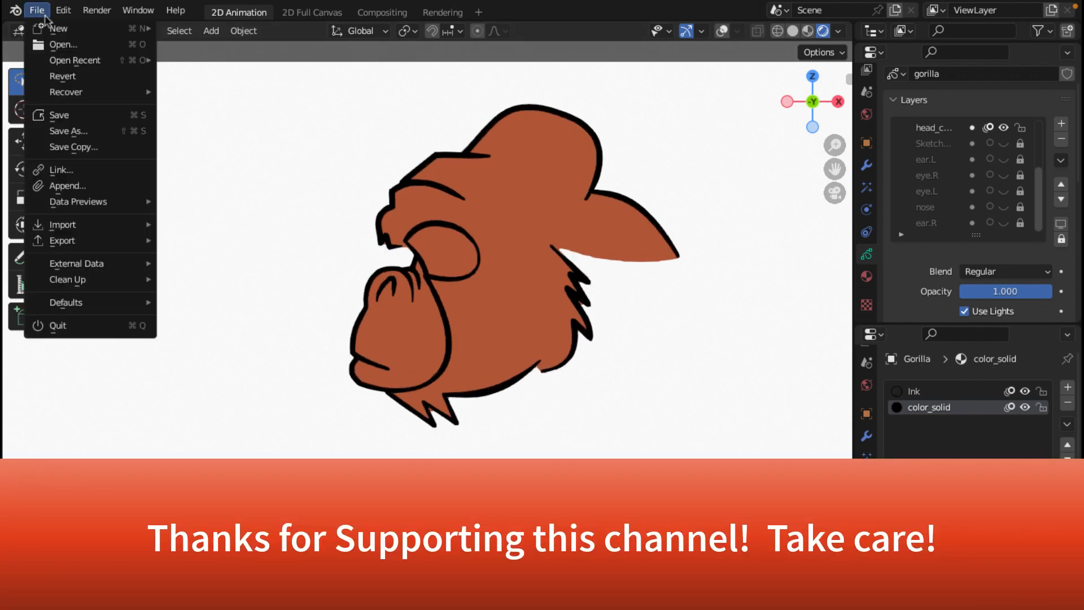
left_click(62, 117)
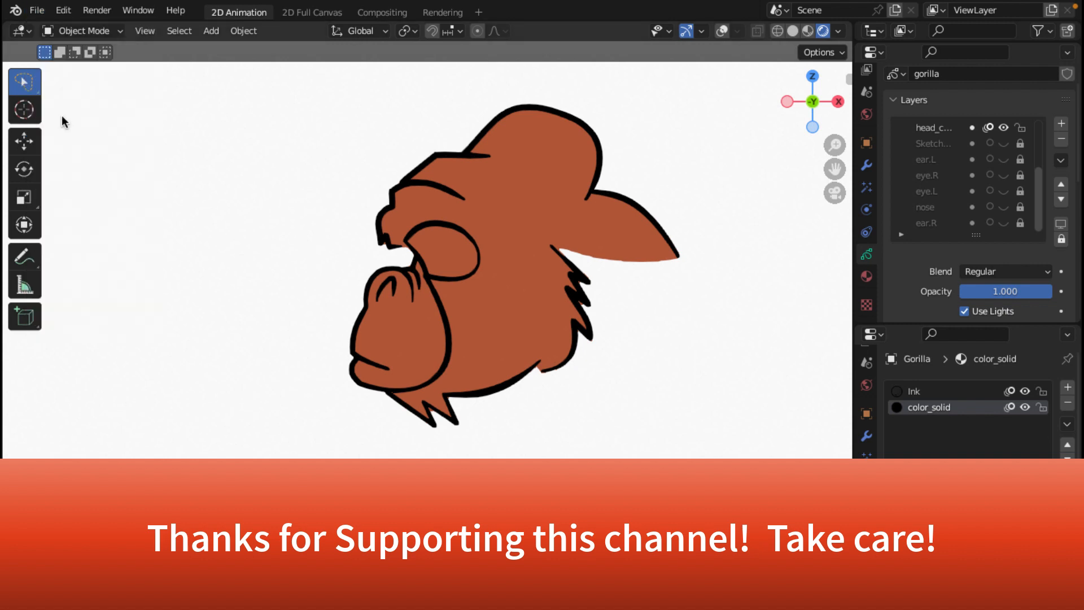